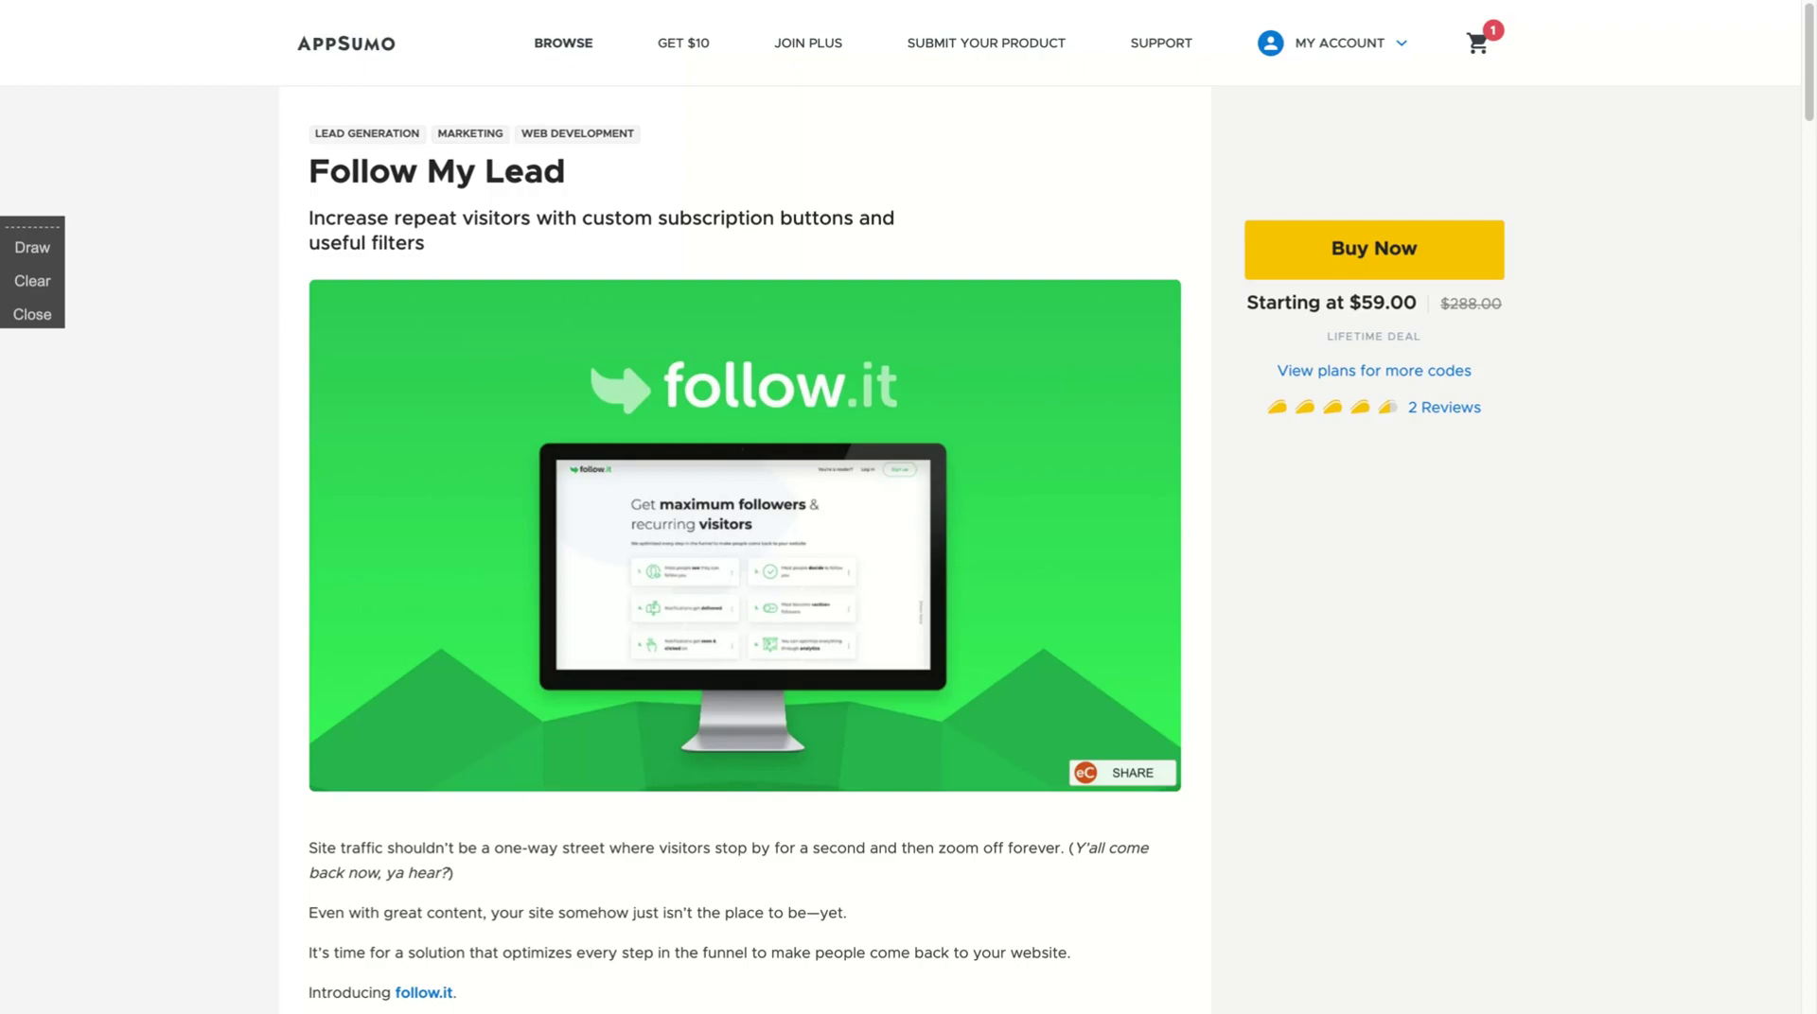
Review the follow.it deal page on AppSumo, covering its description, deal terms, included features and plan prices.
scroll(689, 539, down, 15)
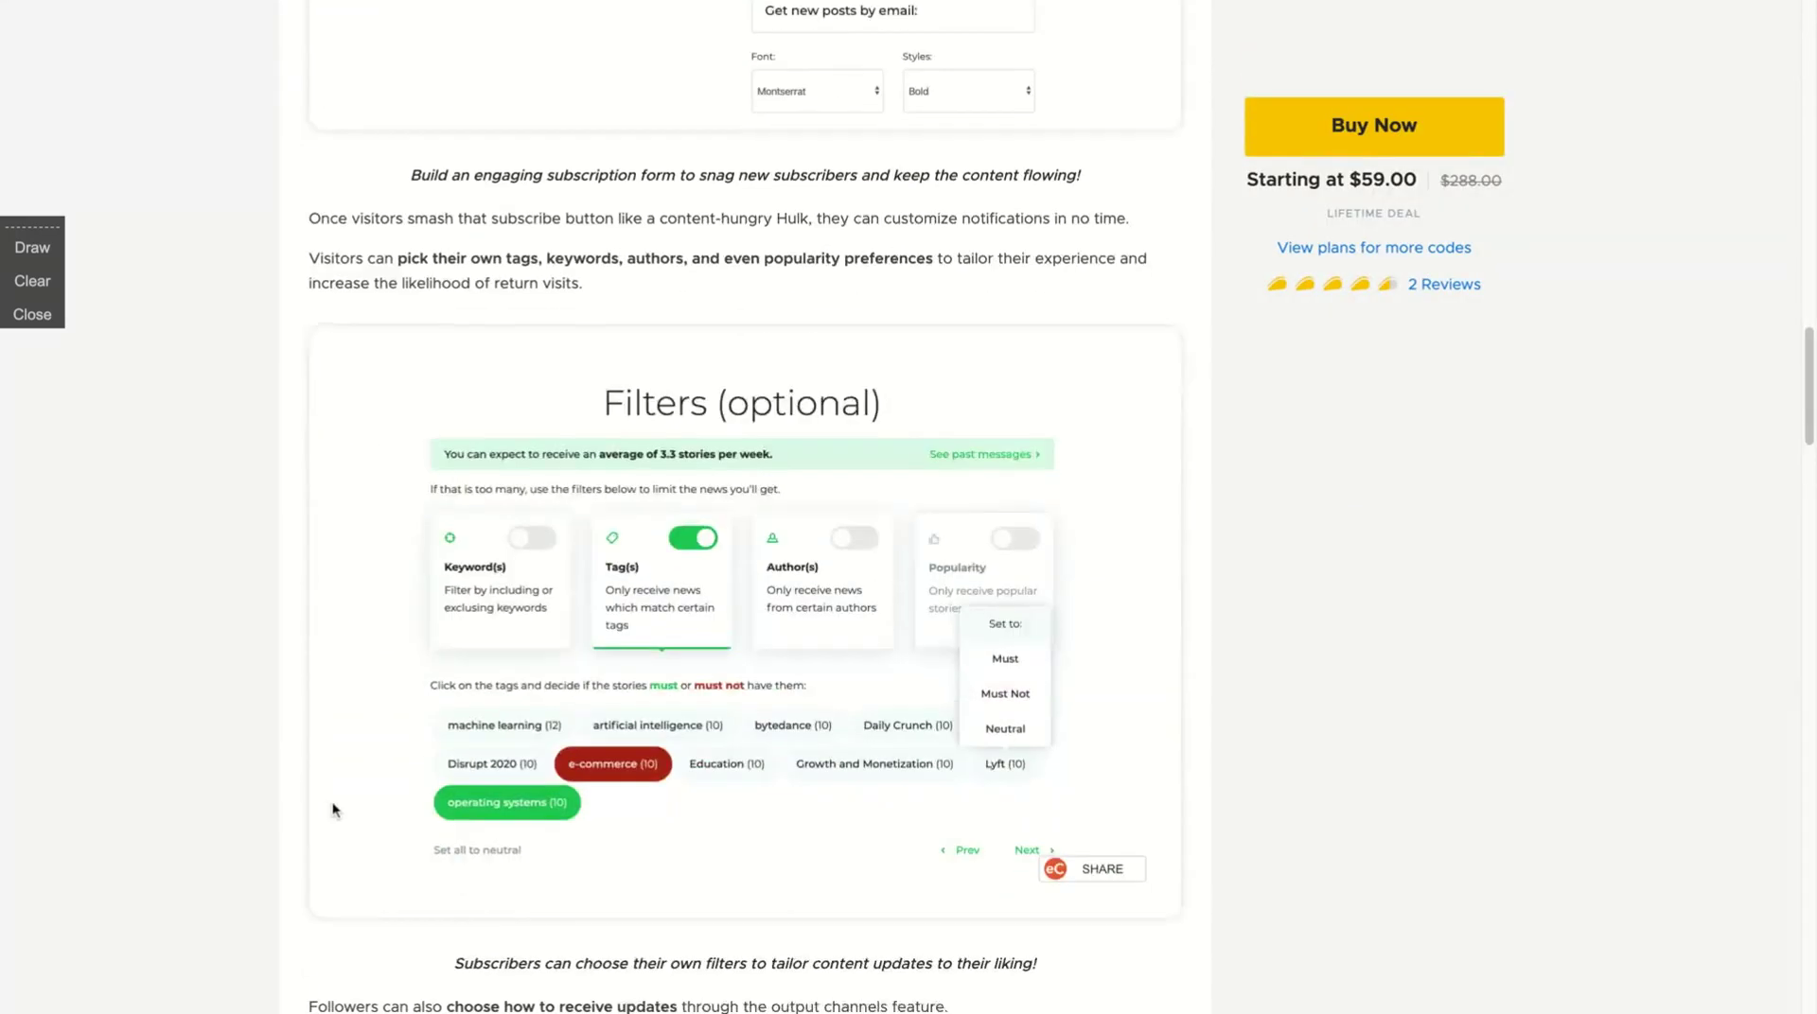
scroll(332, 802, down, 20)
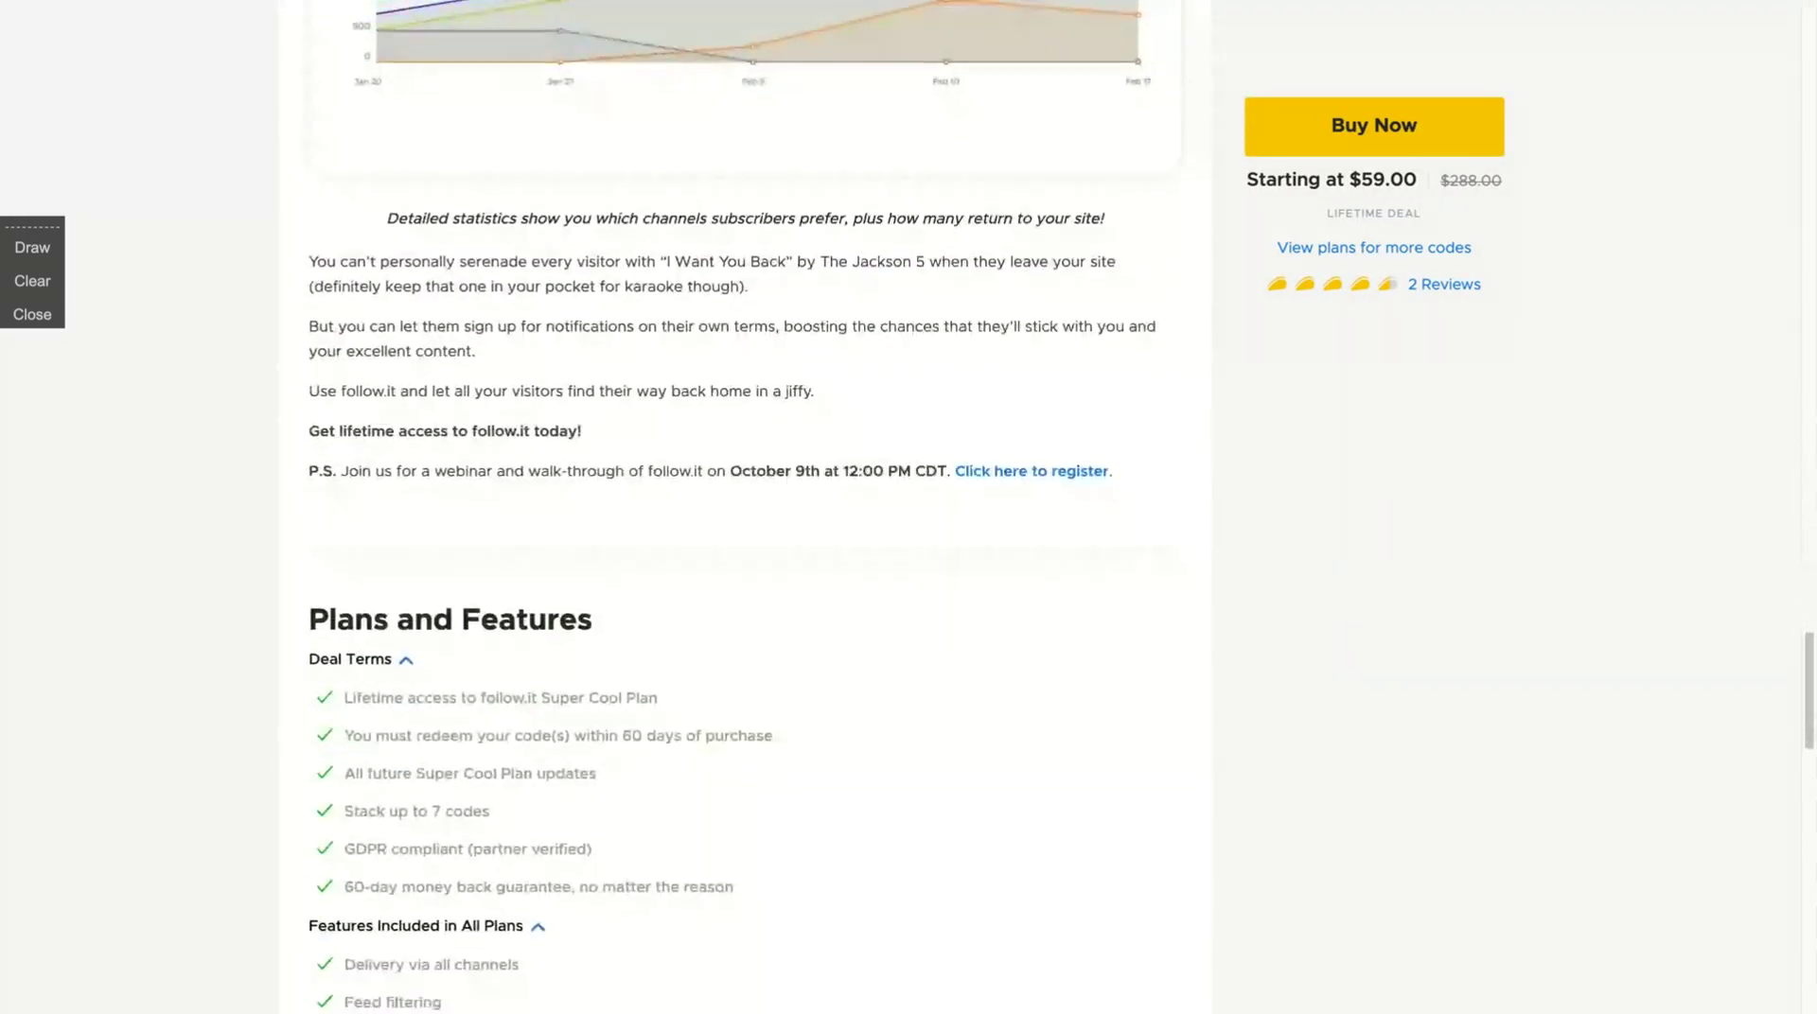
scroll(746, 507, down, 6)
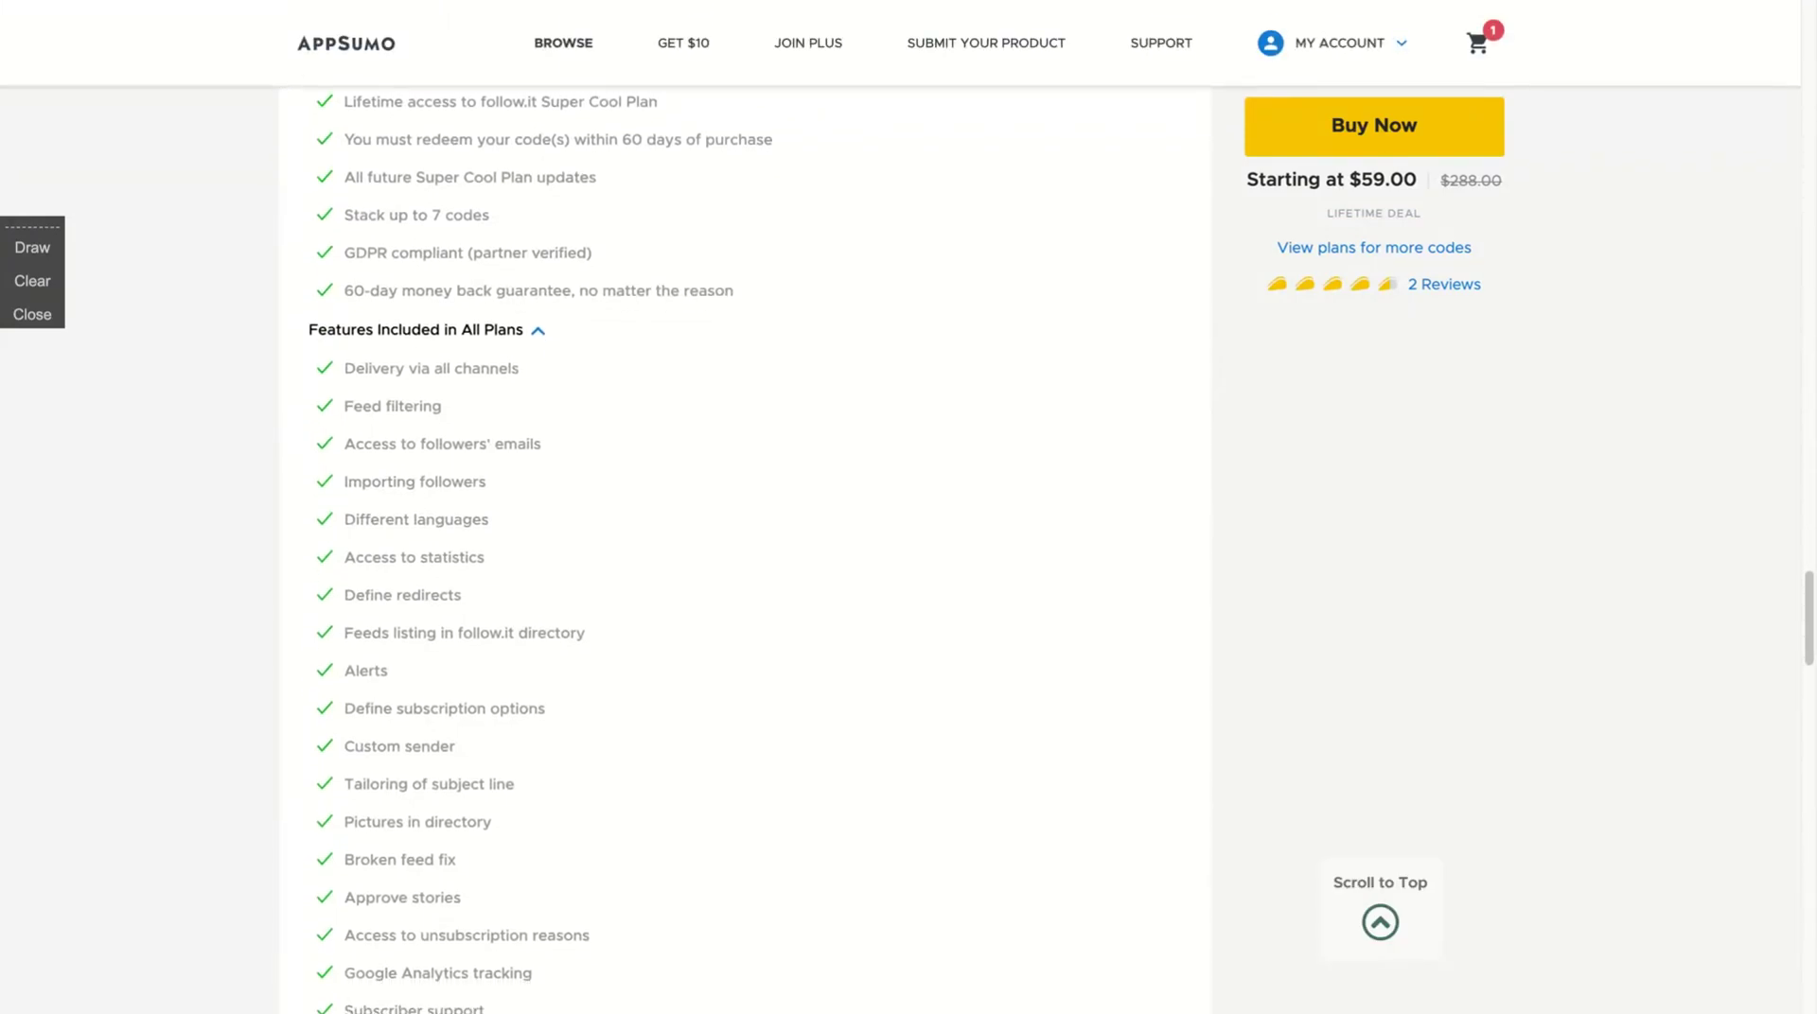
scroll(203, 751, up, 1)
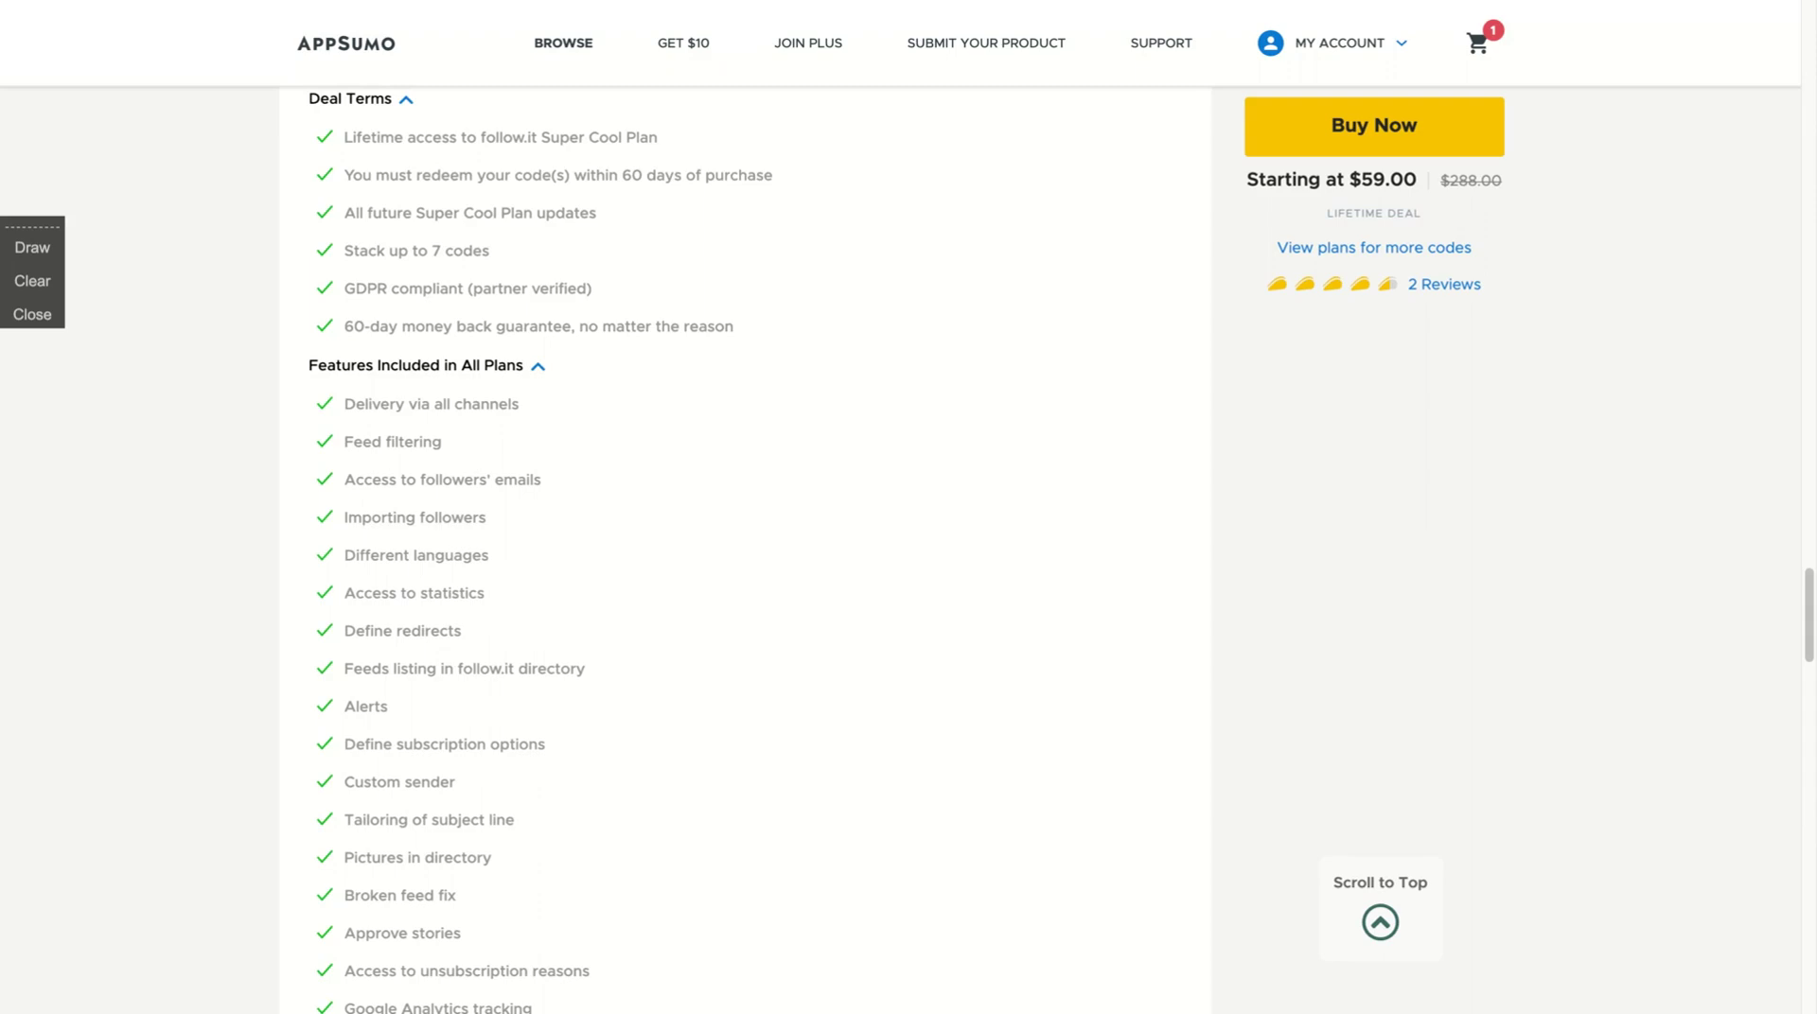
scroll(746, 549, down, 3)
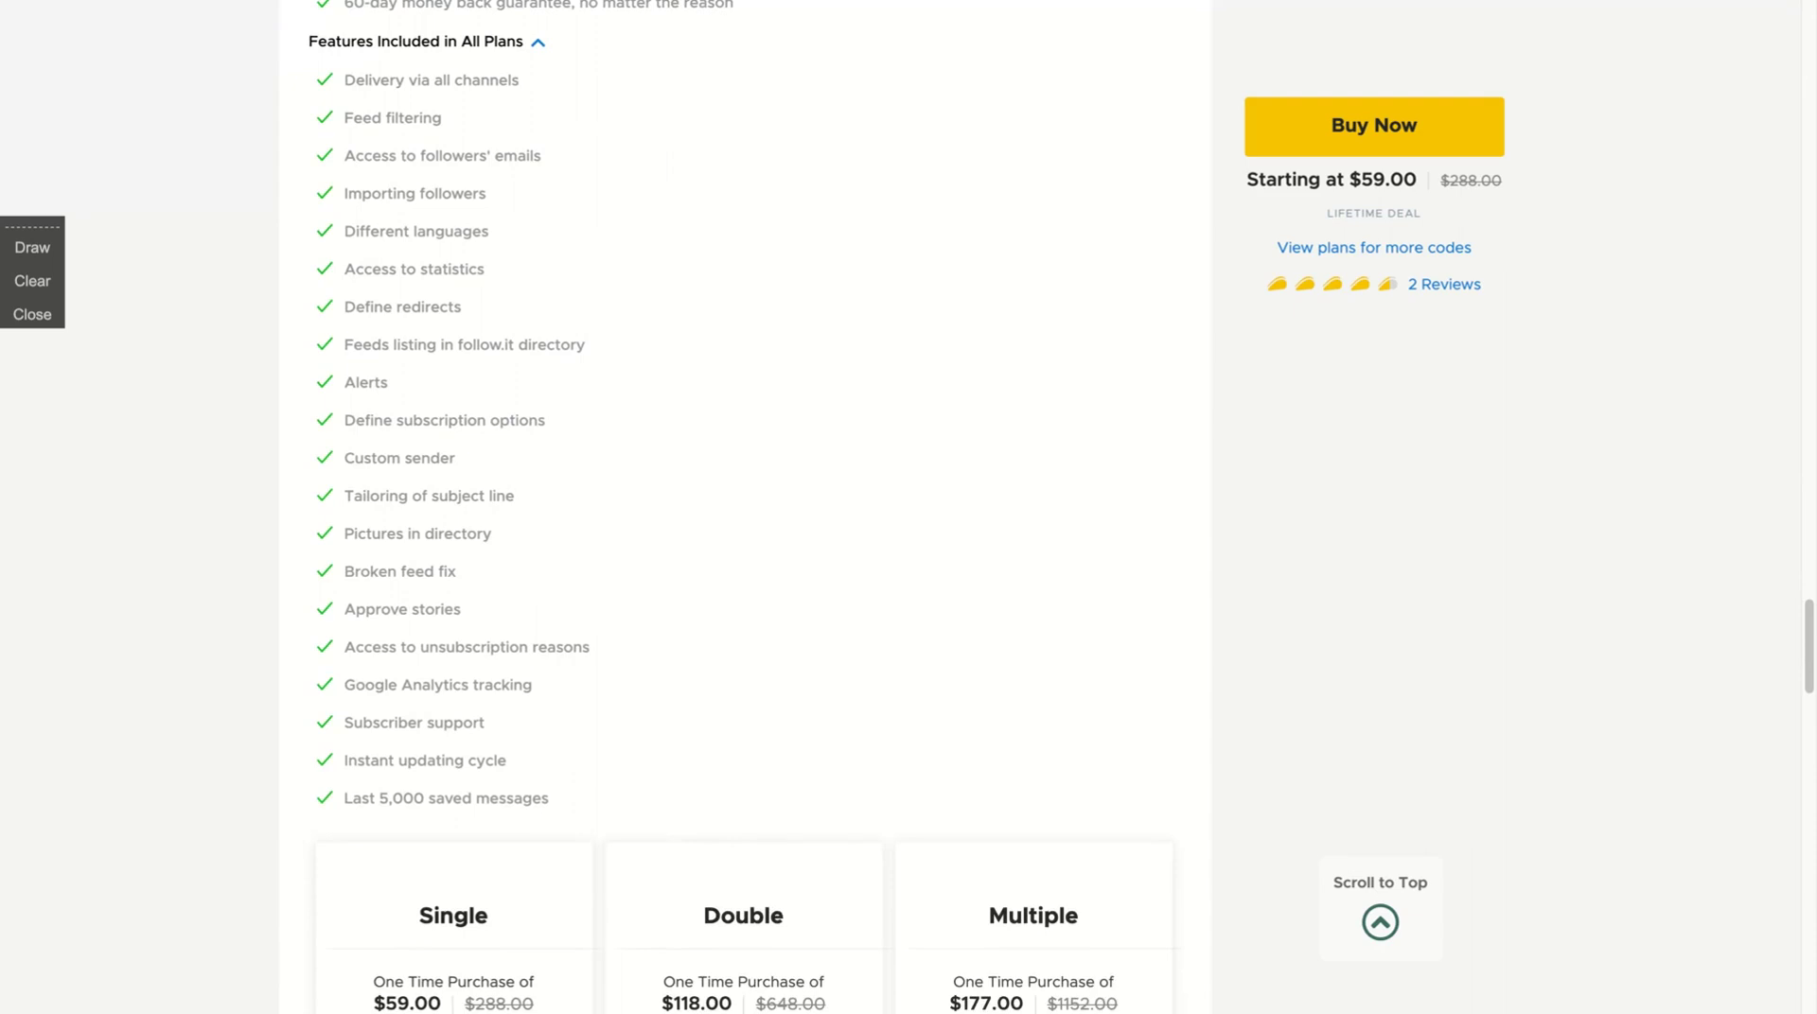
scroll(908, 507, down, 5)
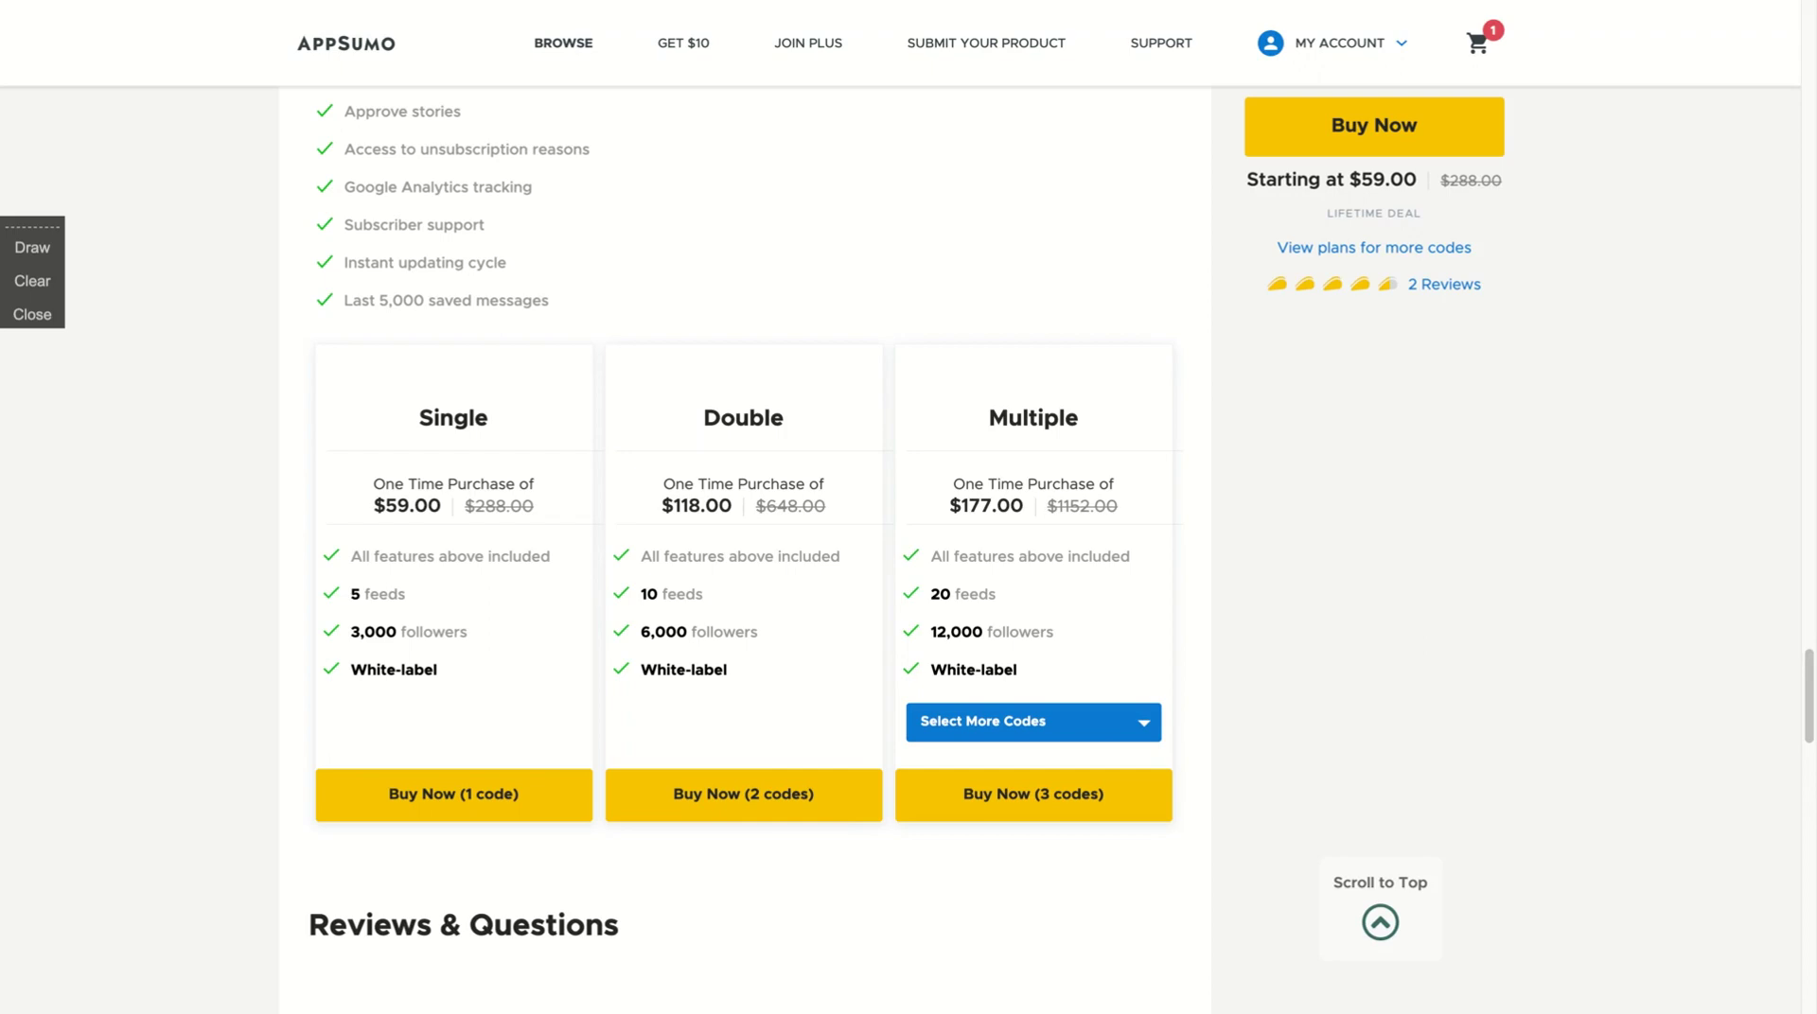
scroll(226, 693, down, 1)
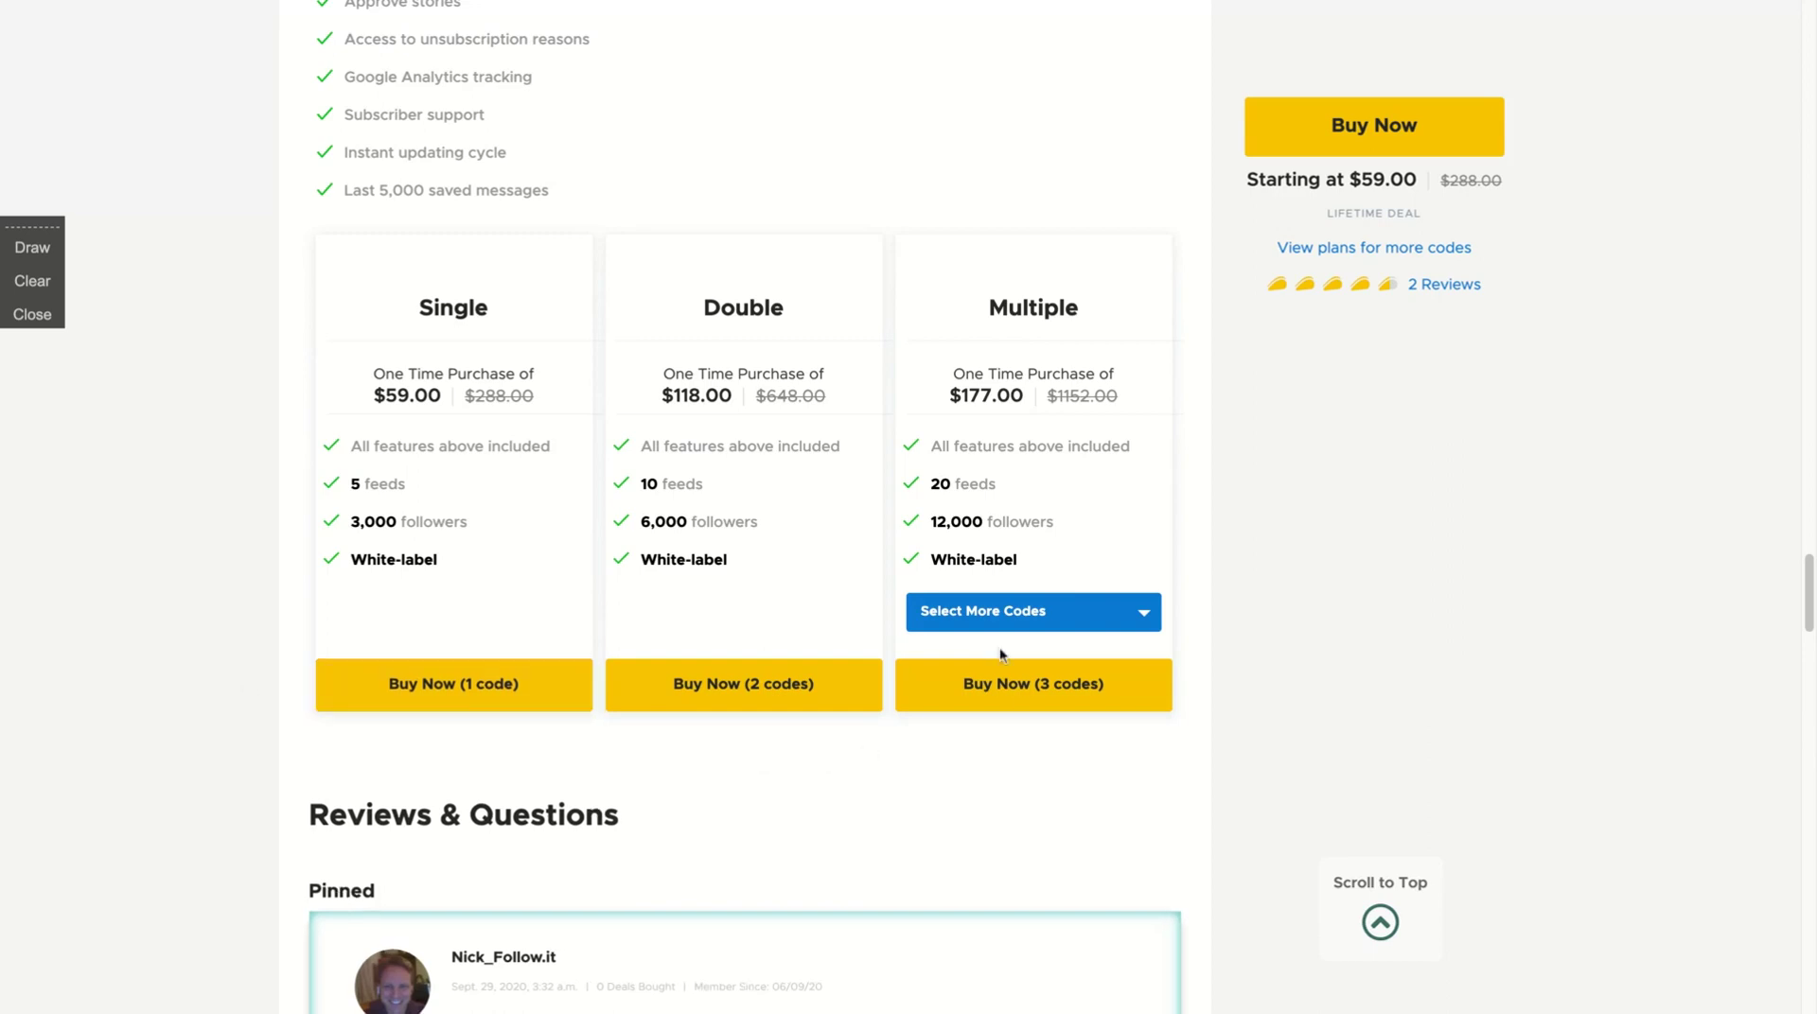
Choose the 7 Codes option for the Multiple plan.
click(996, 607)
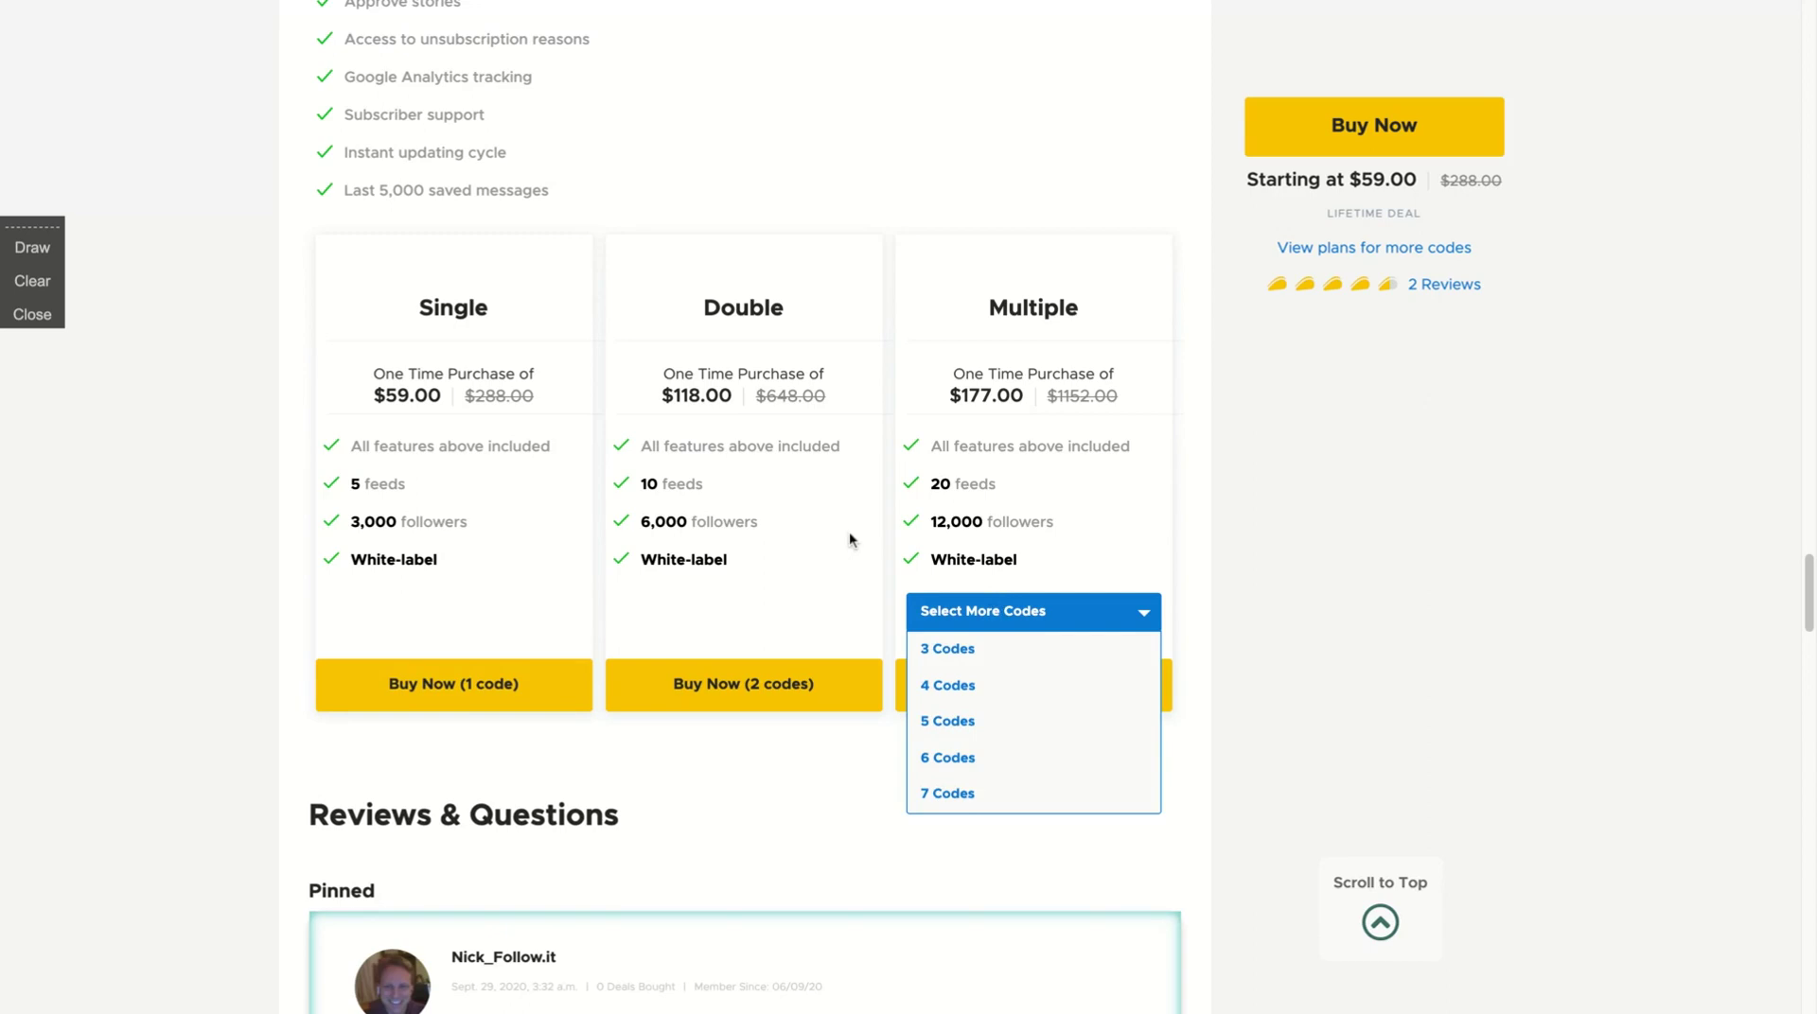
scroll(849, 534, down, 1)
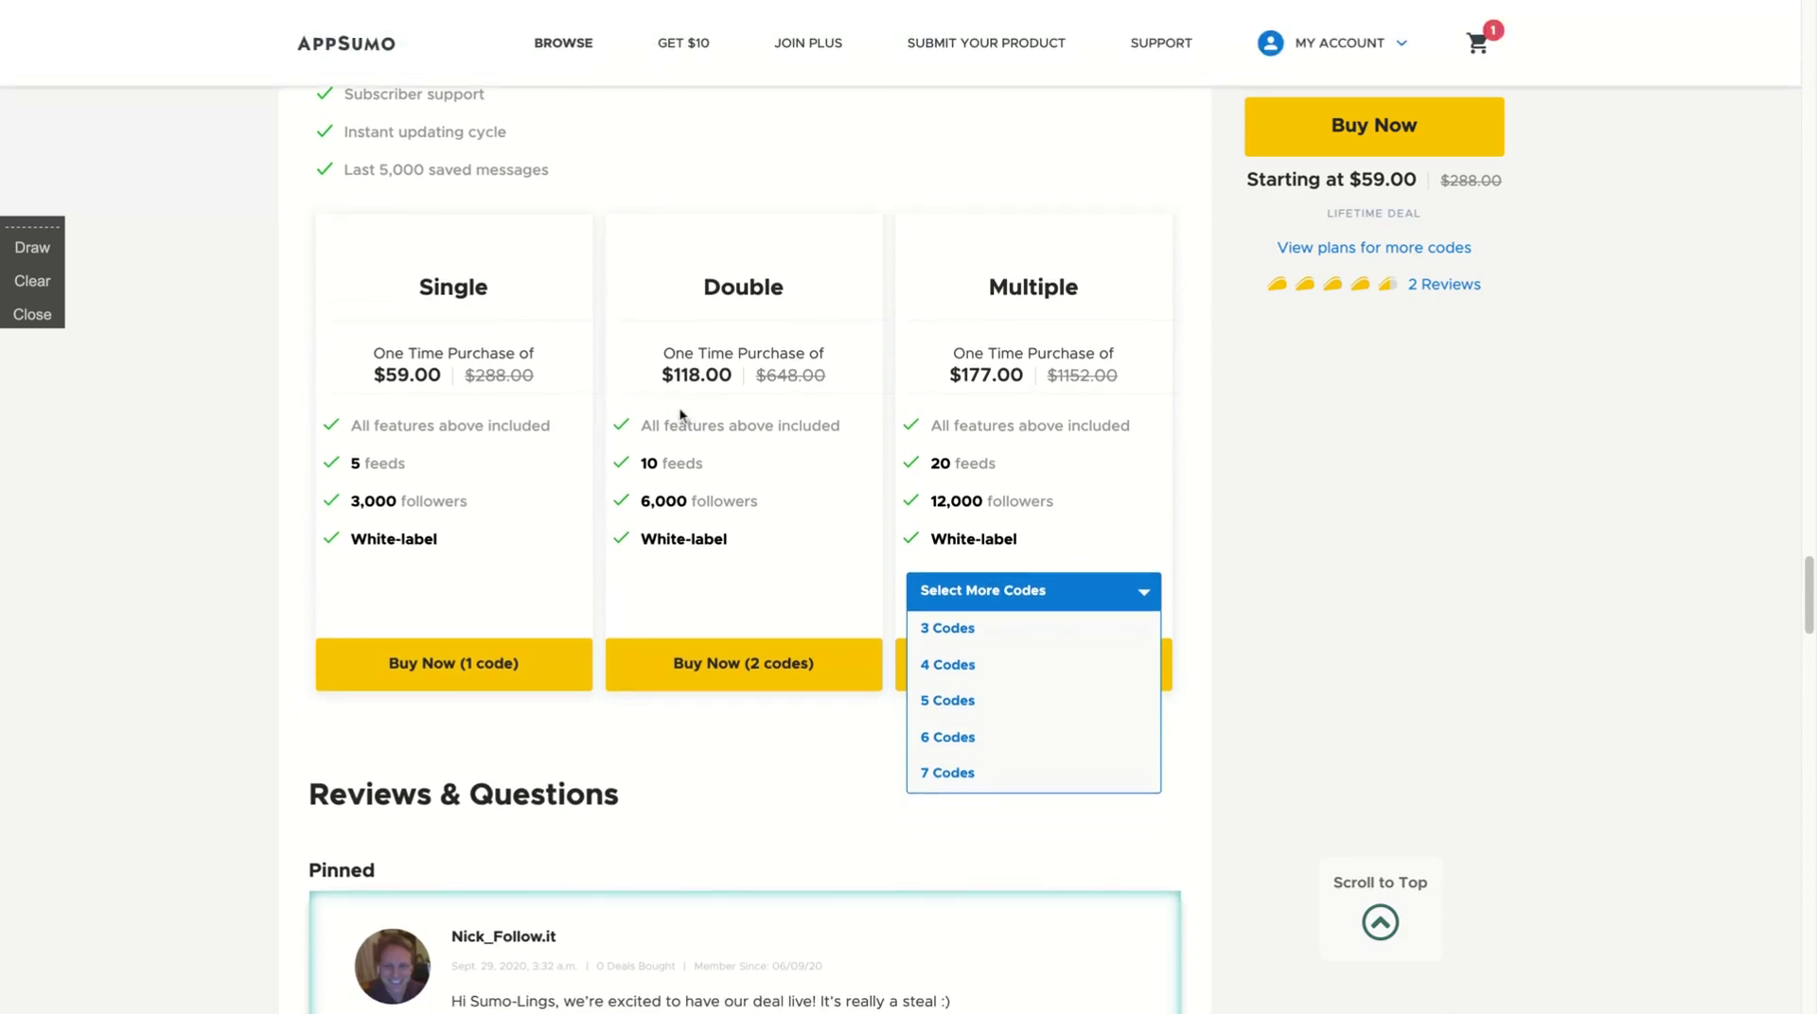
click(798, 467)
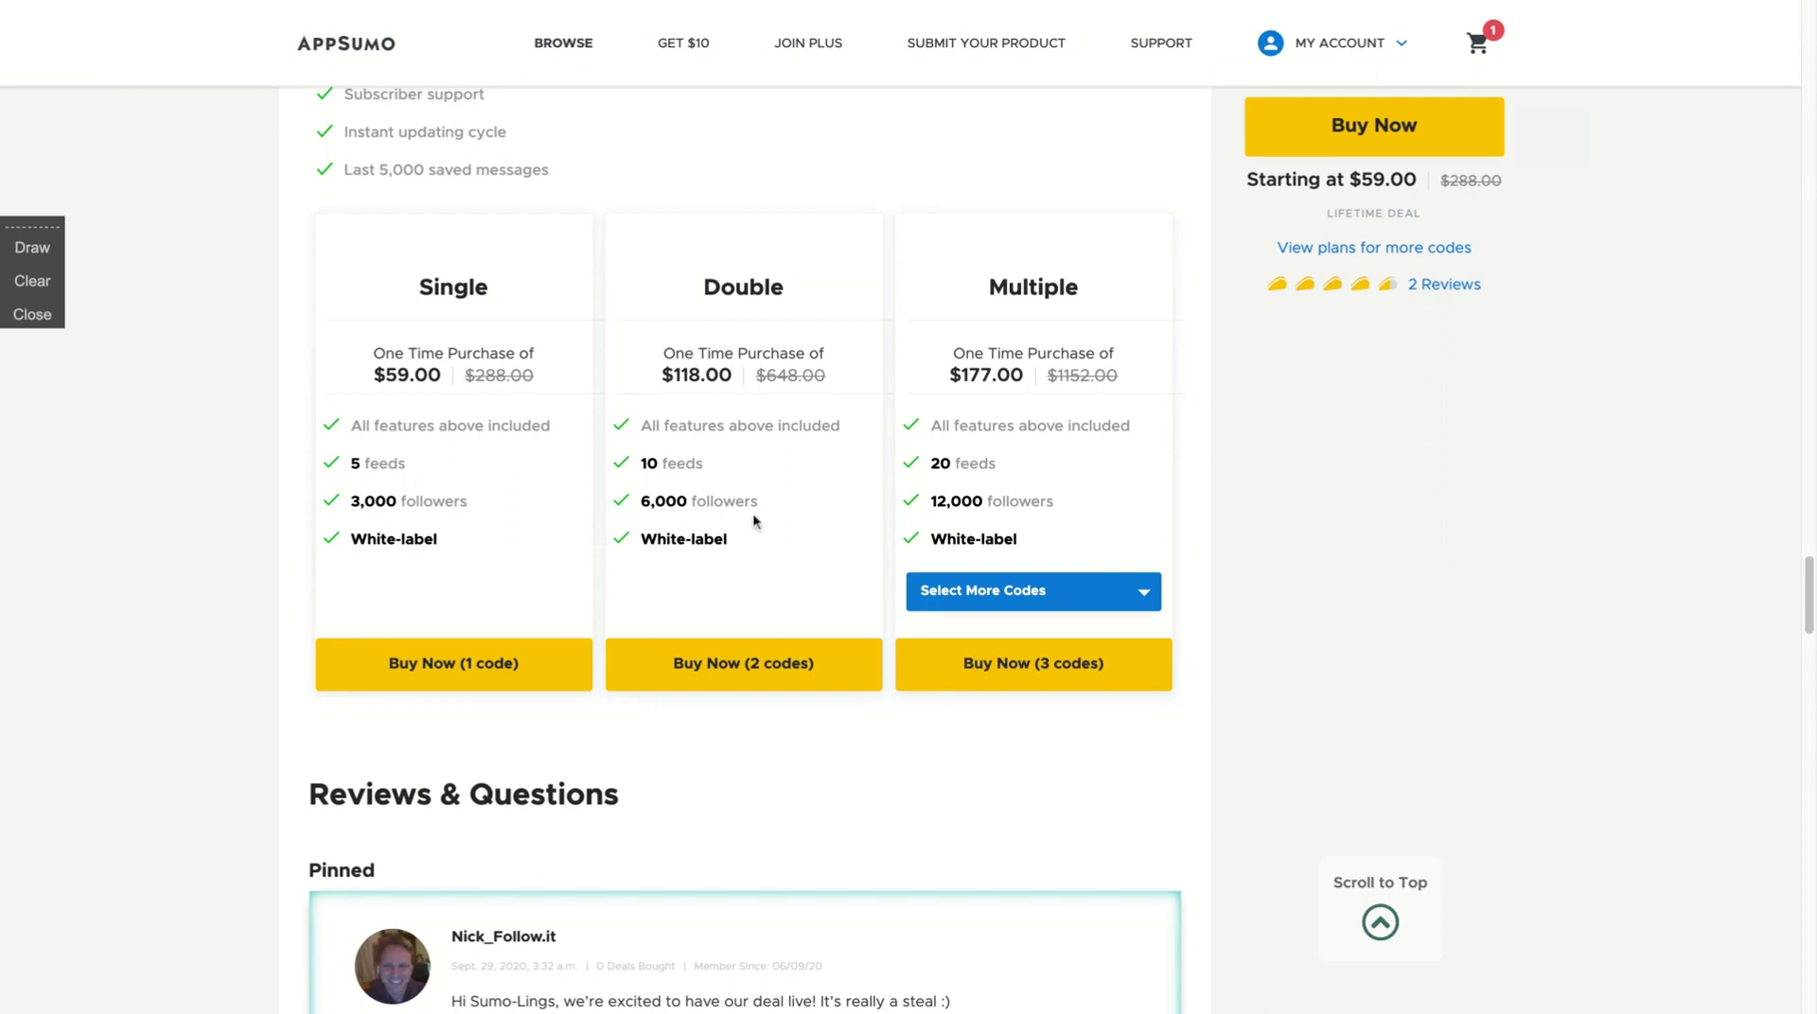
click(939, 588)
click(984, 770)
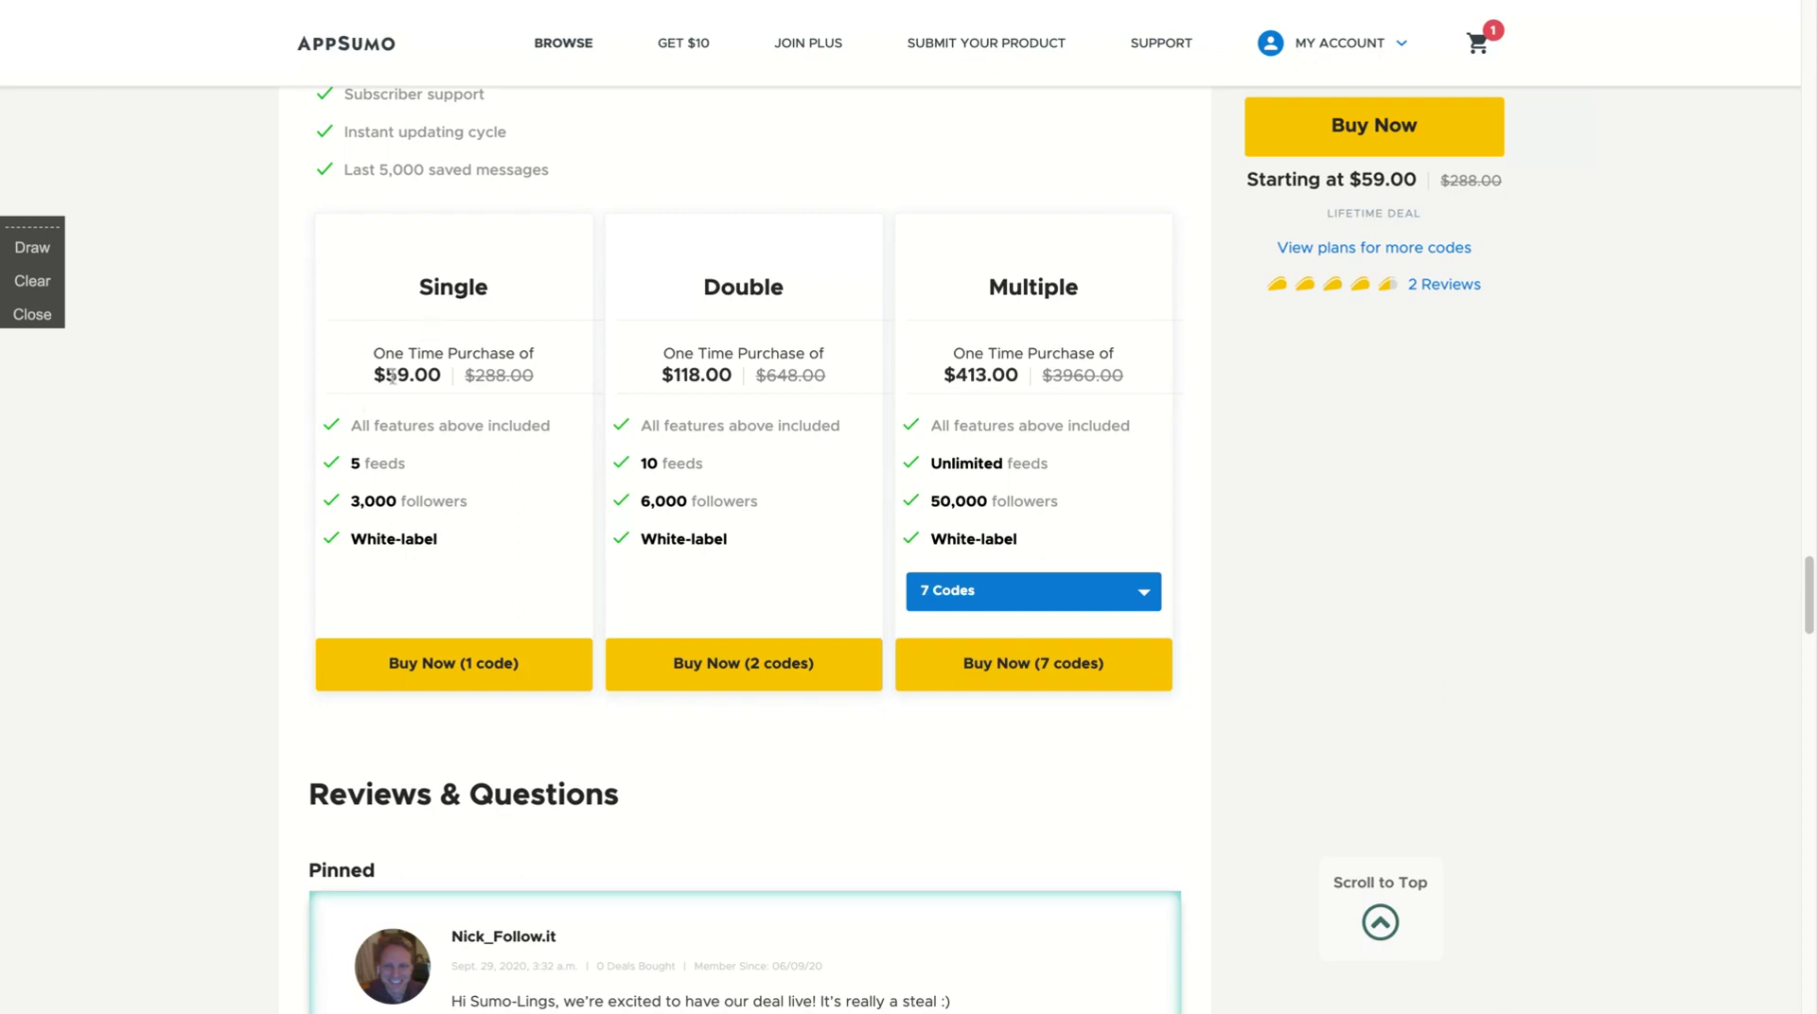
Skim the deal's pinned founder post under Reviews & Questions and look back over the product description.
scroll(486, 347, down, 3)
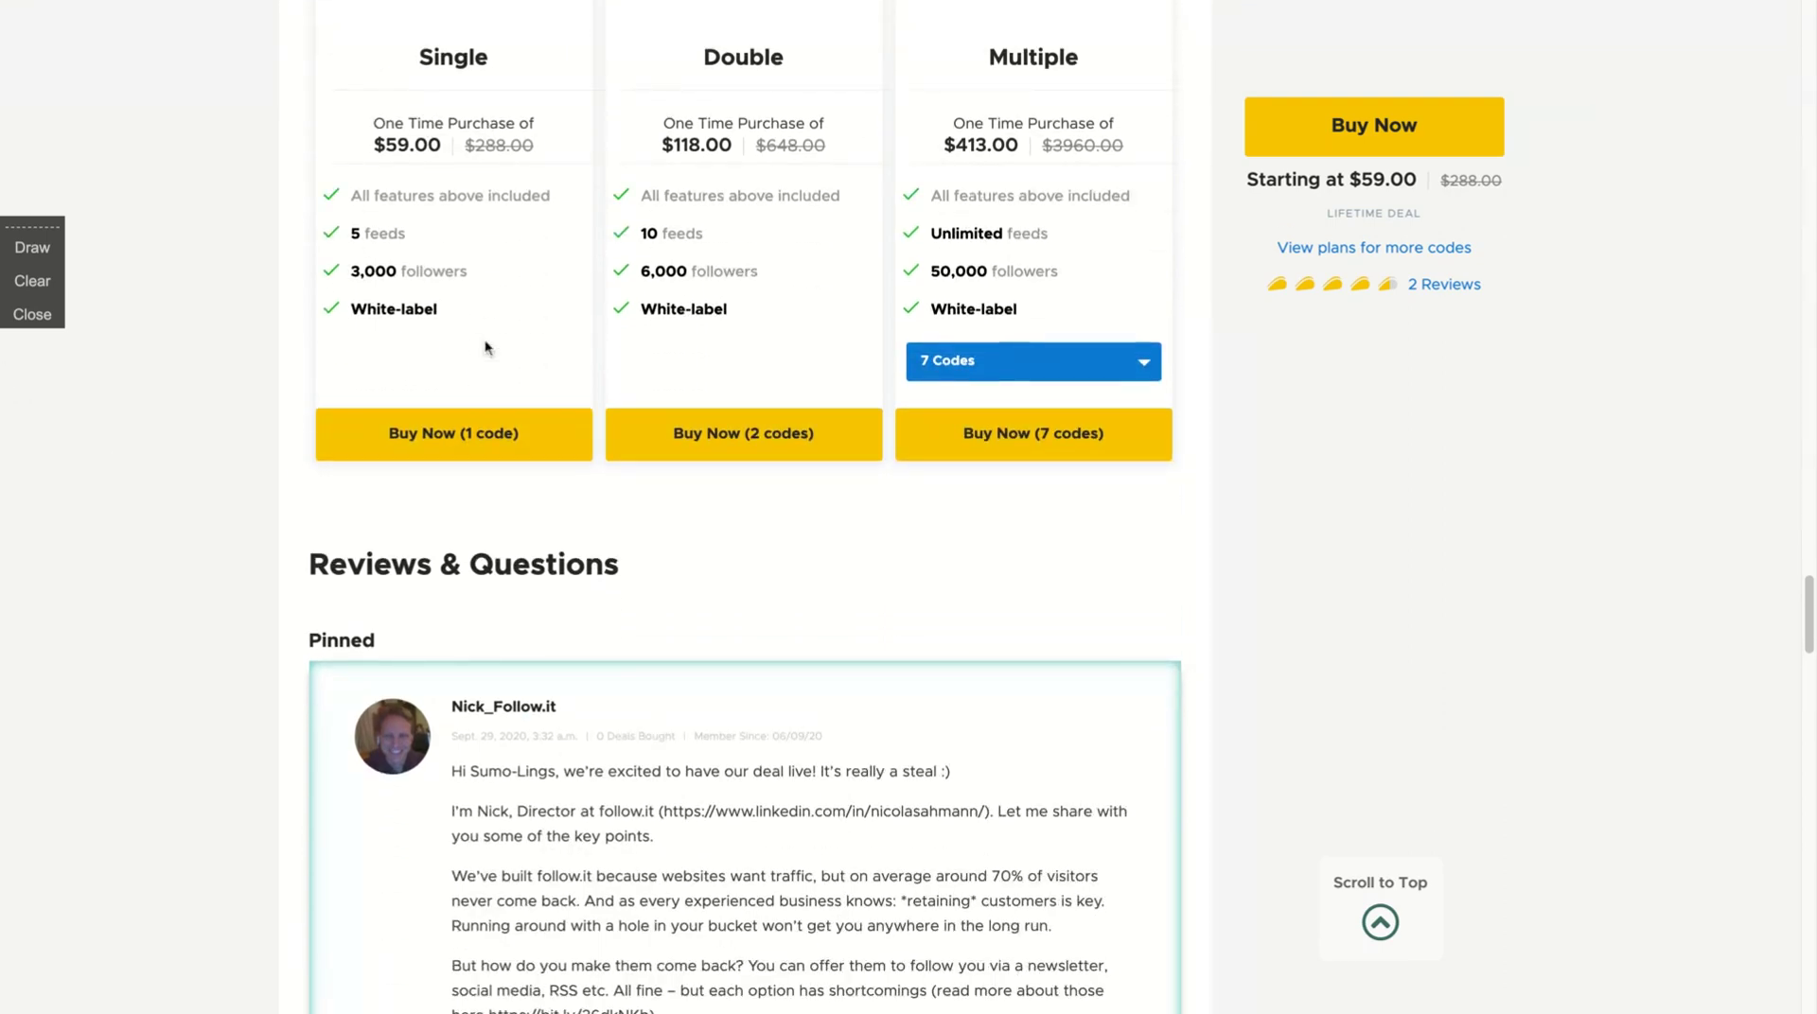
scroll(745, 549, down, 3)
scroll(745, 549, up, 10)
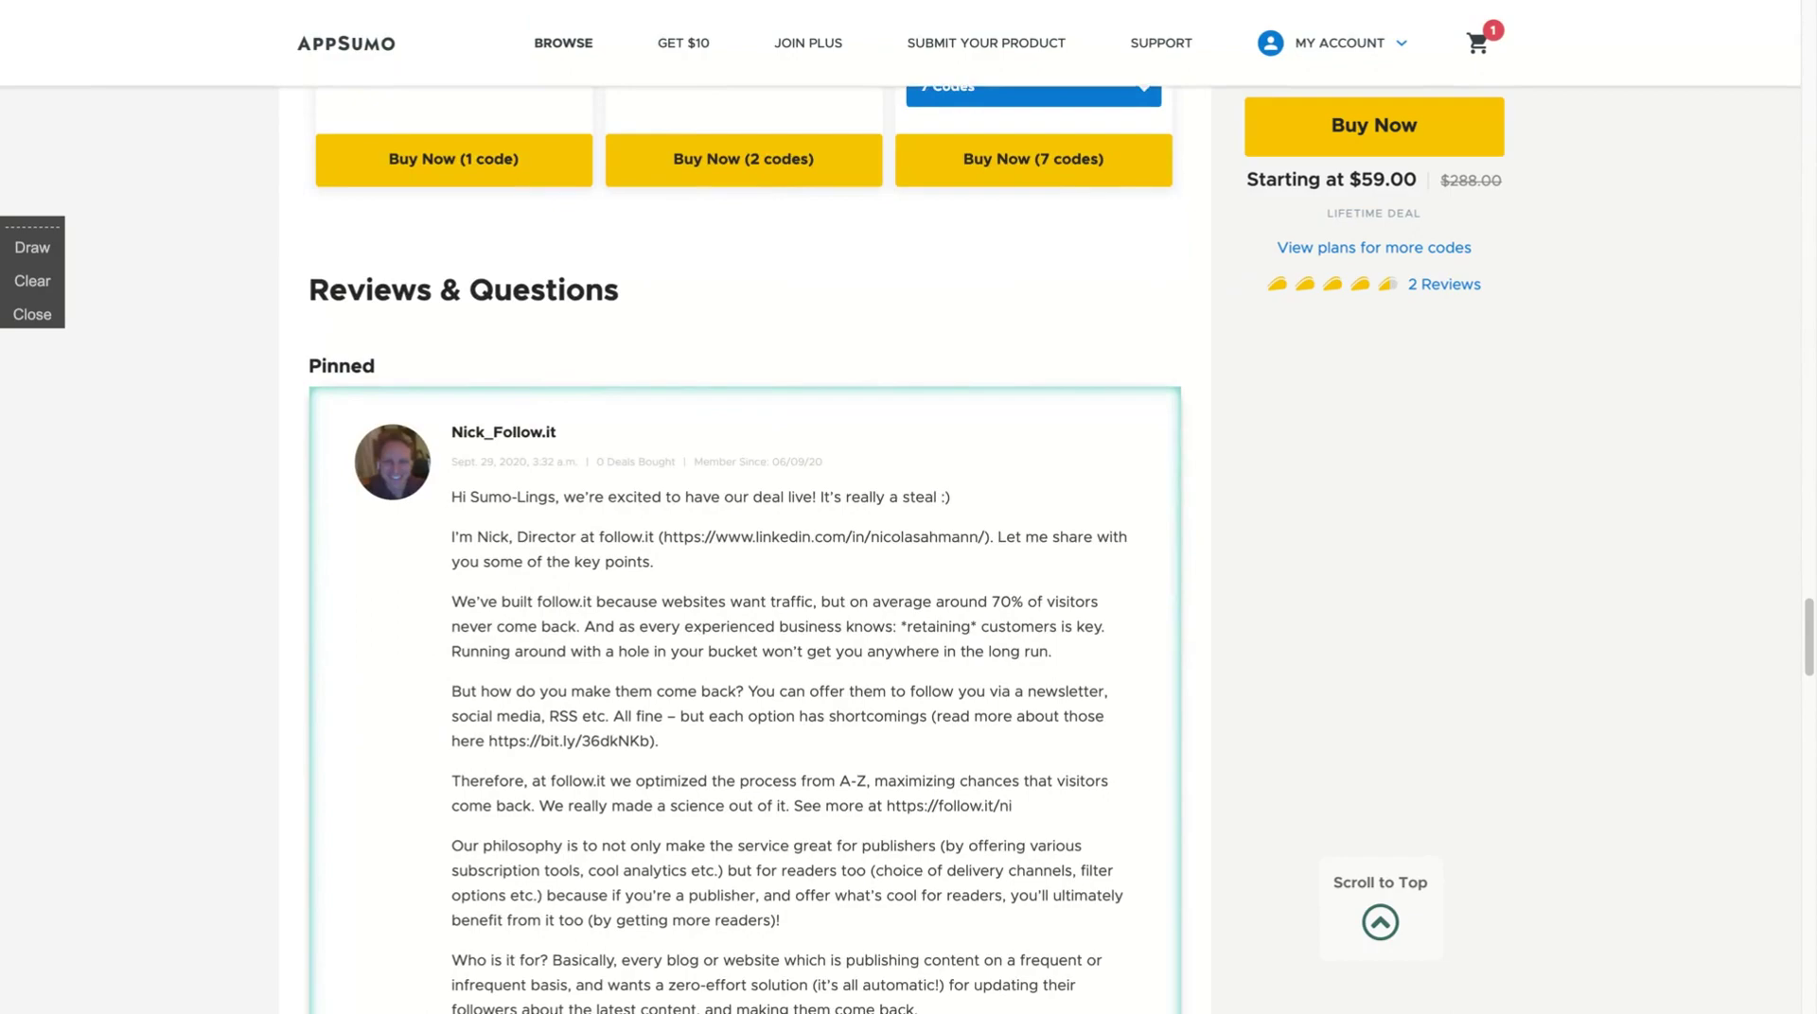
scroll(745, 549, up, 20)
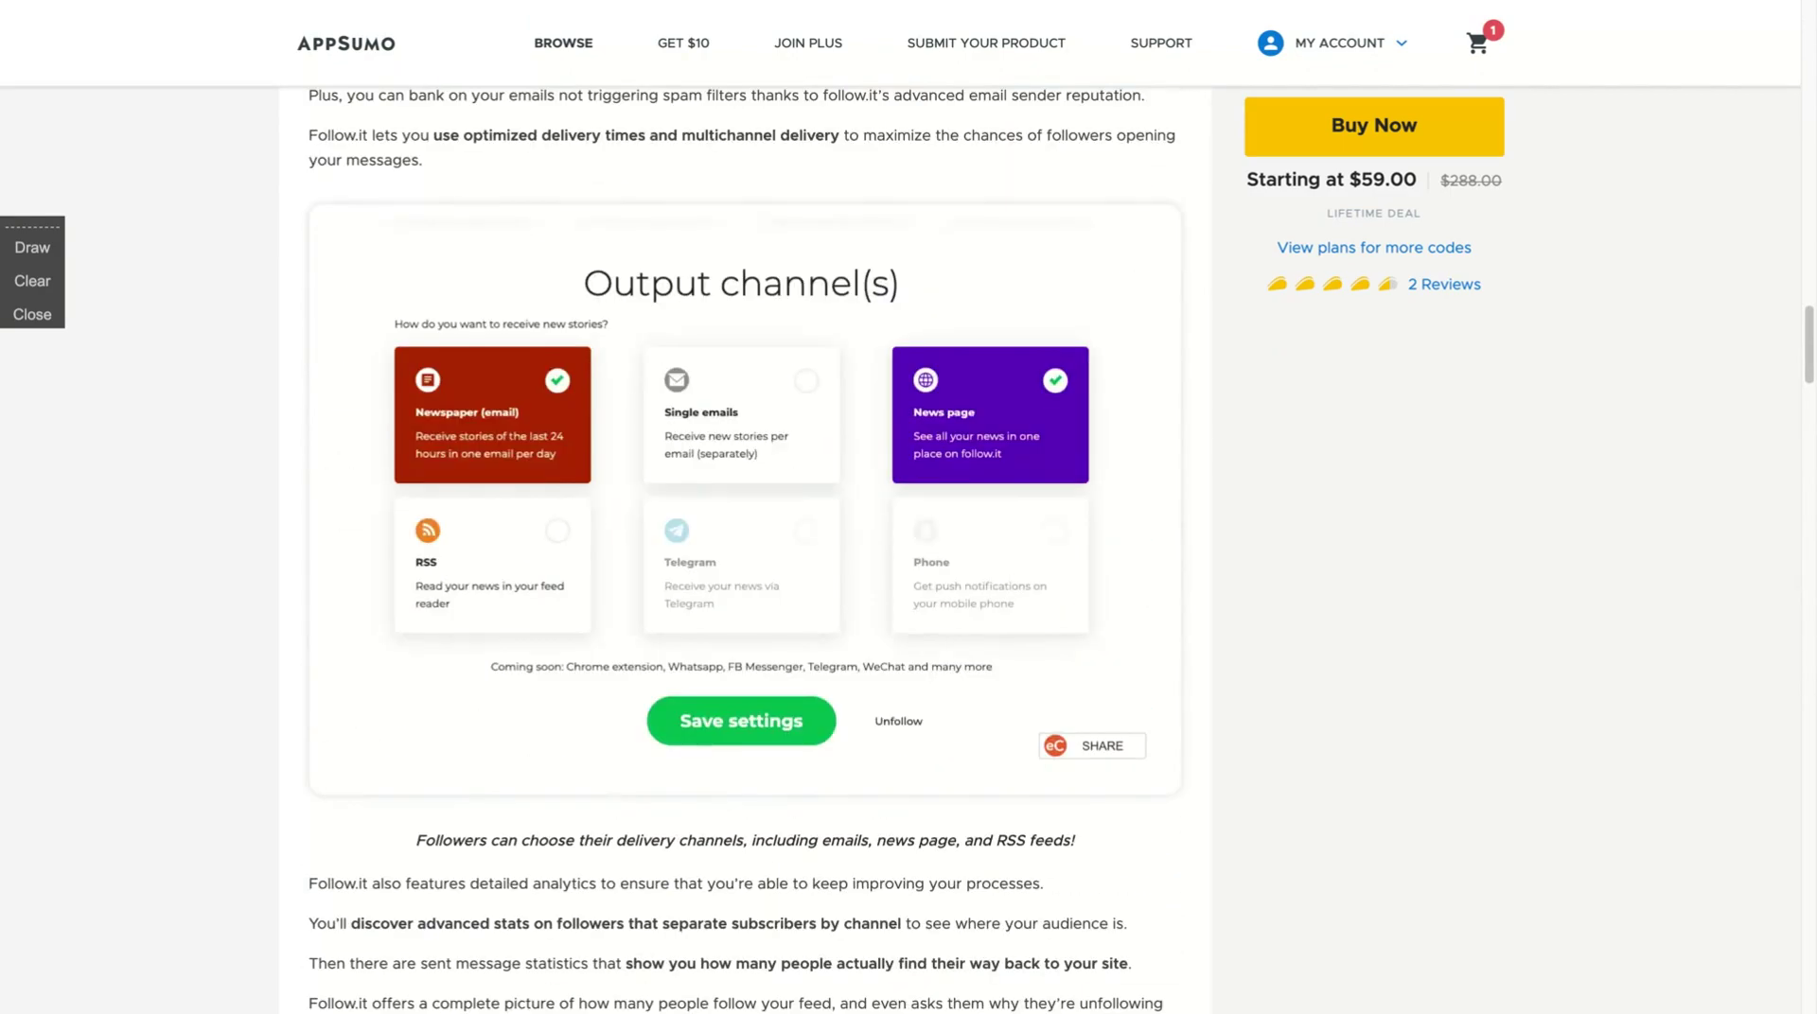
scroll(745, 549, up, 20)
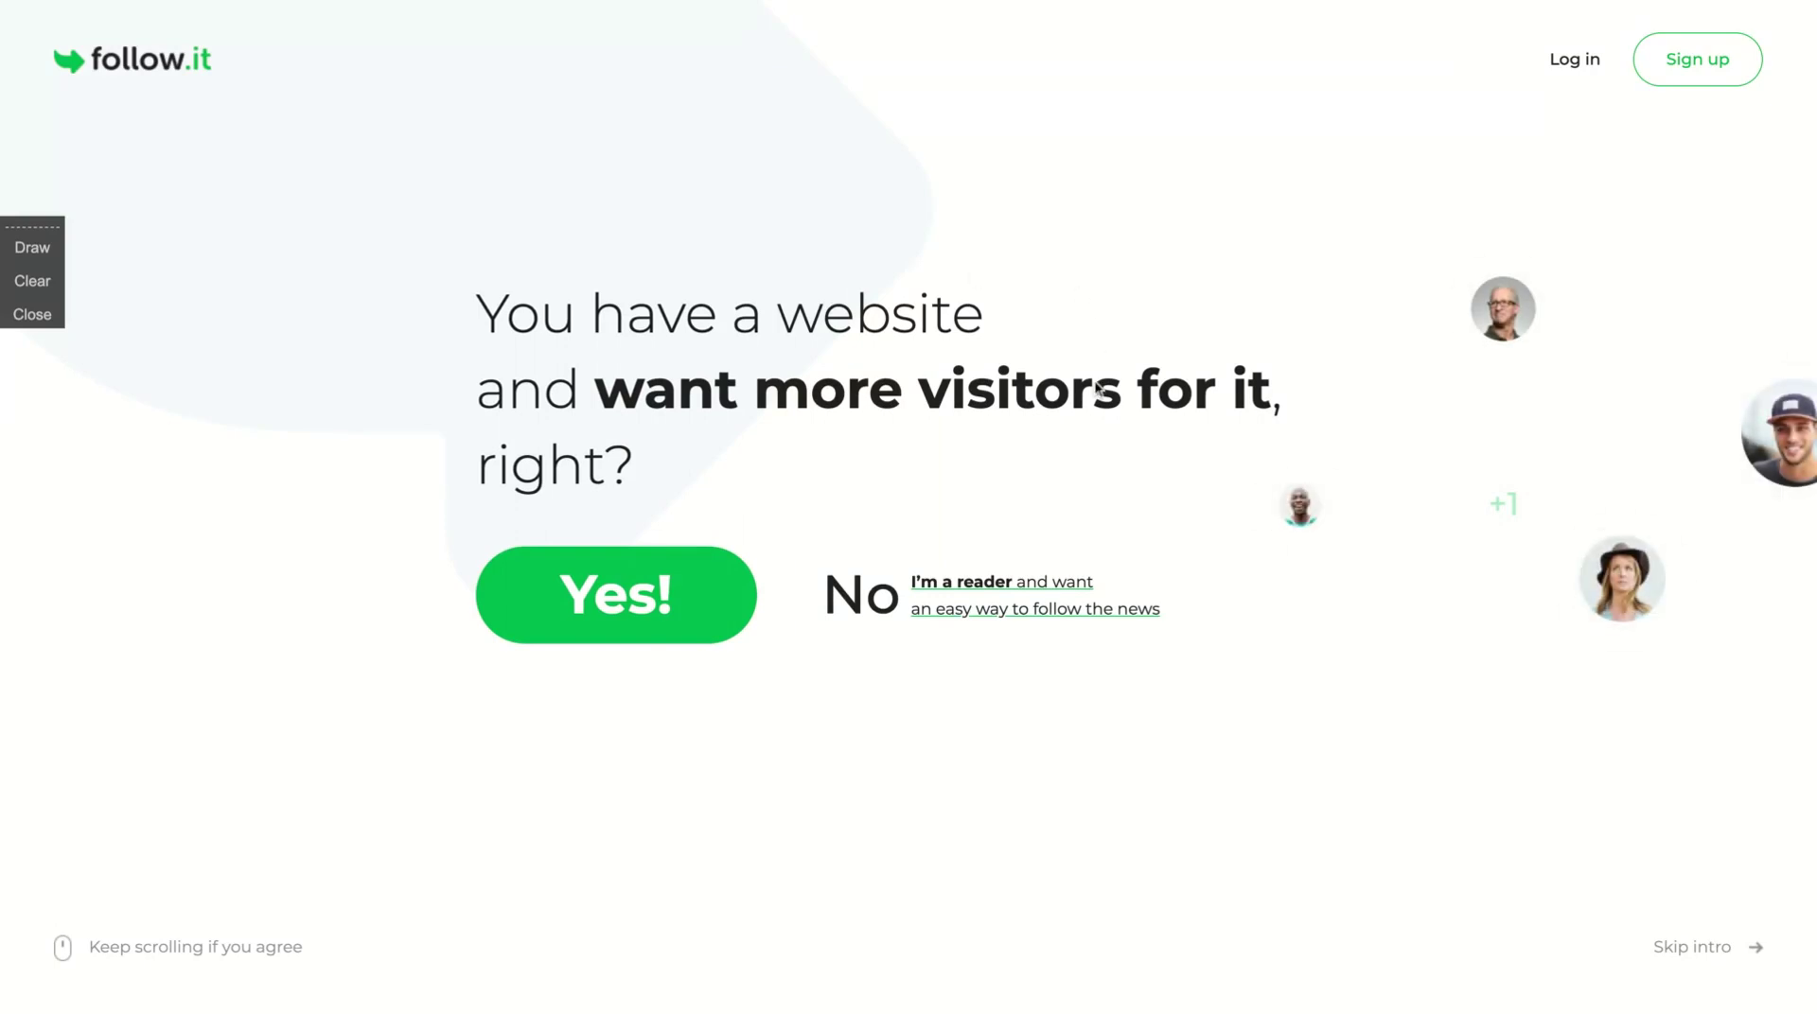
Skip the follow.it website intro and look over the homepage from the six funnel steps to the footer.
scroll(908, 507, down, 2)
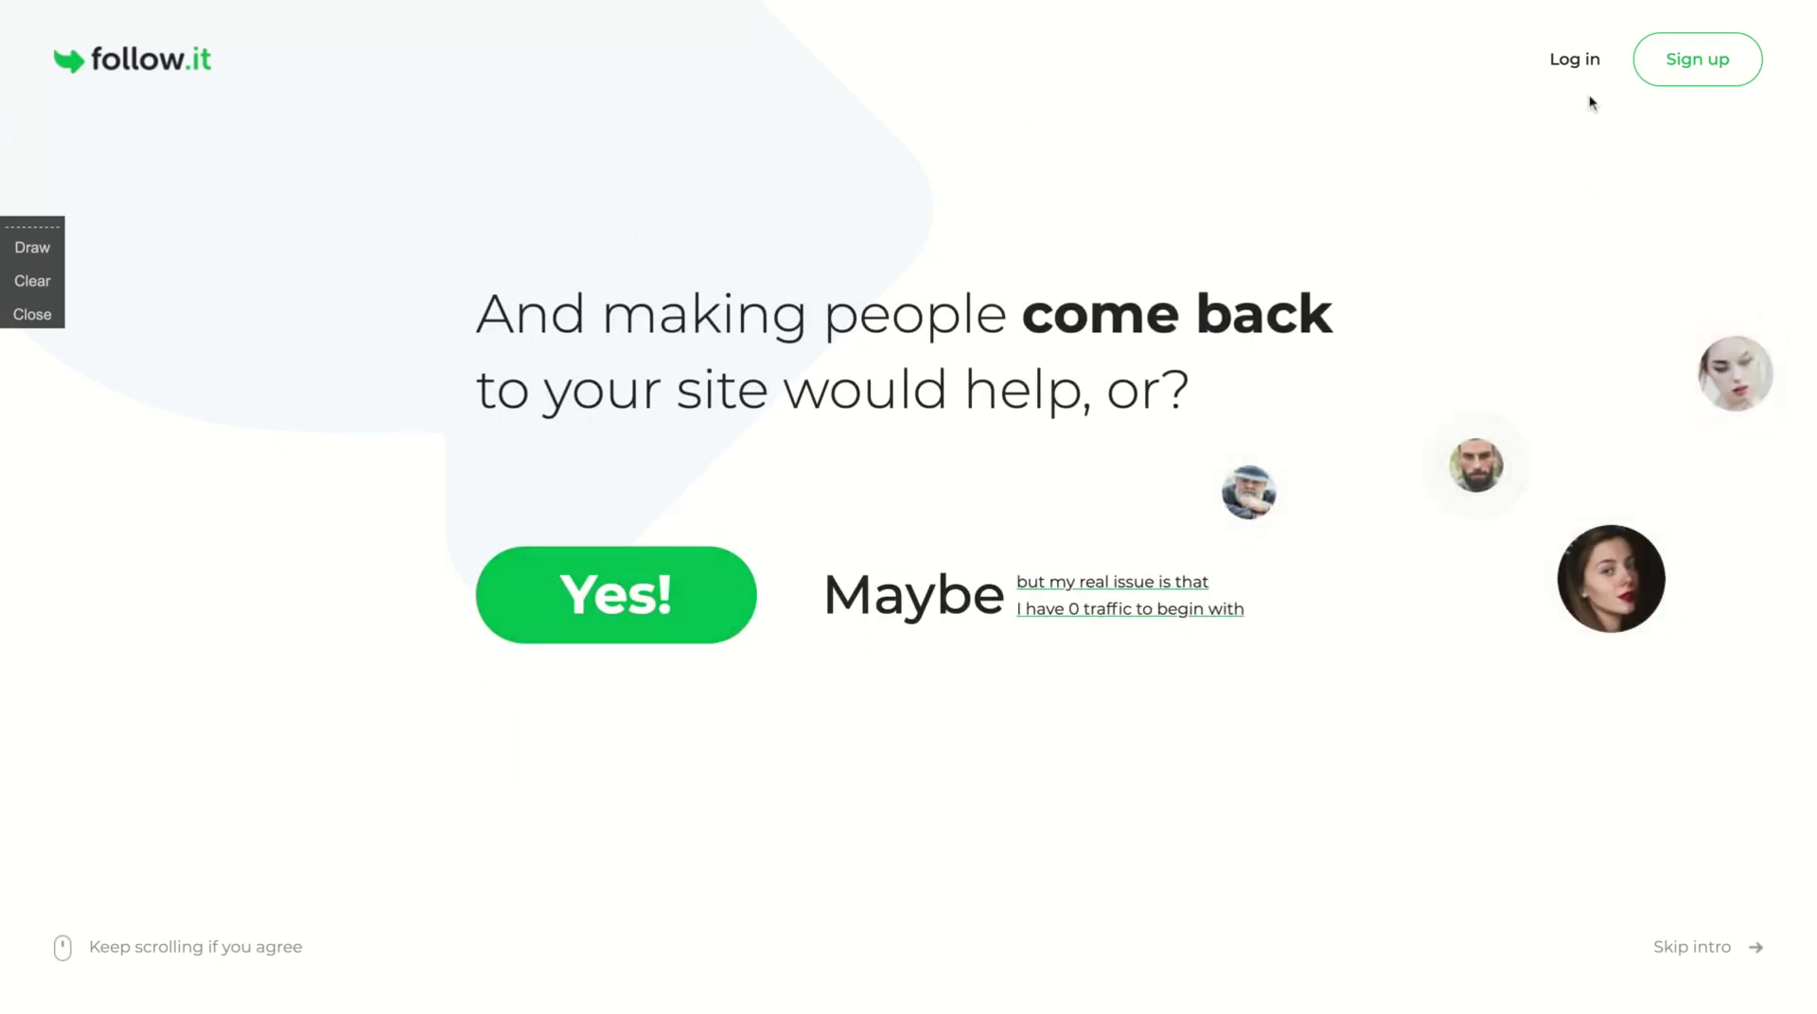
click(1728, 950)
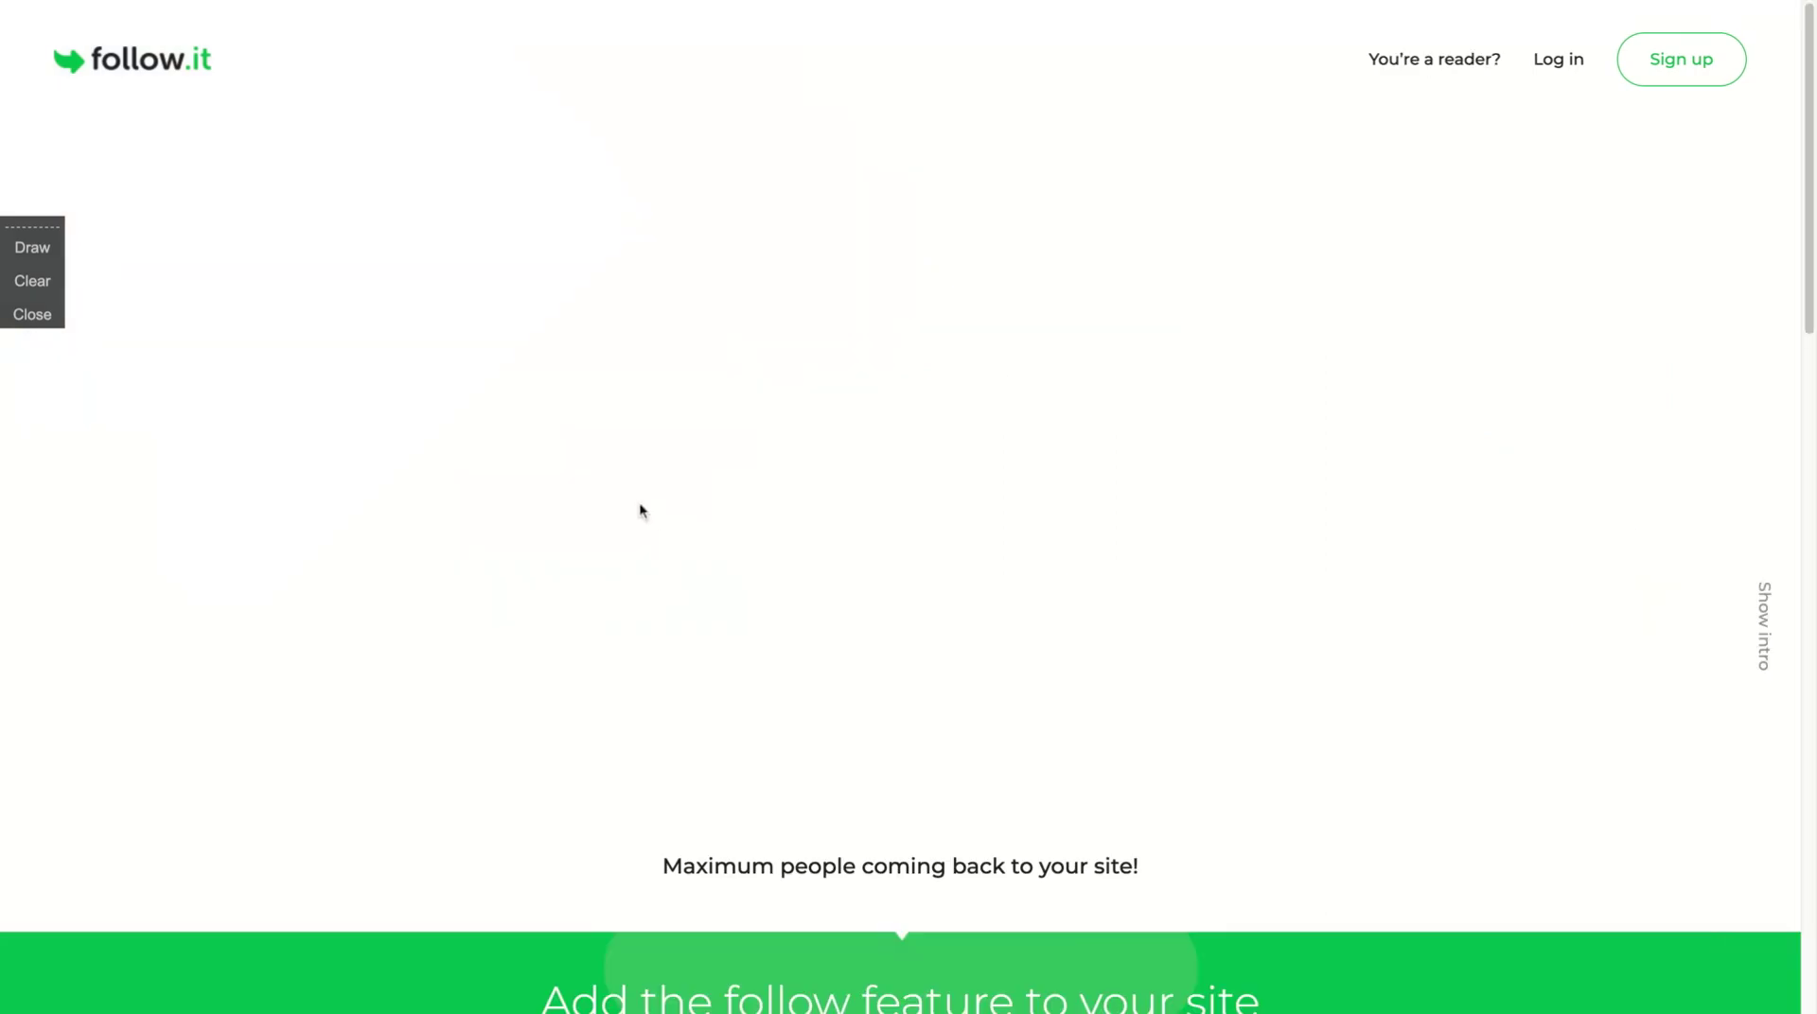
scroll(722, 487, down, 2)
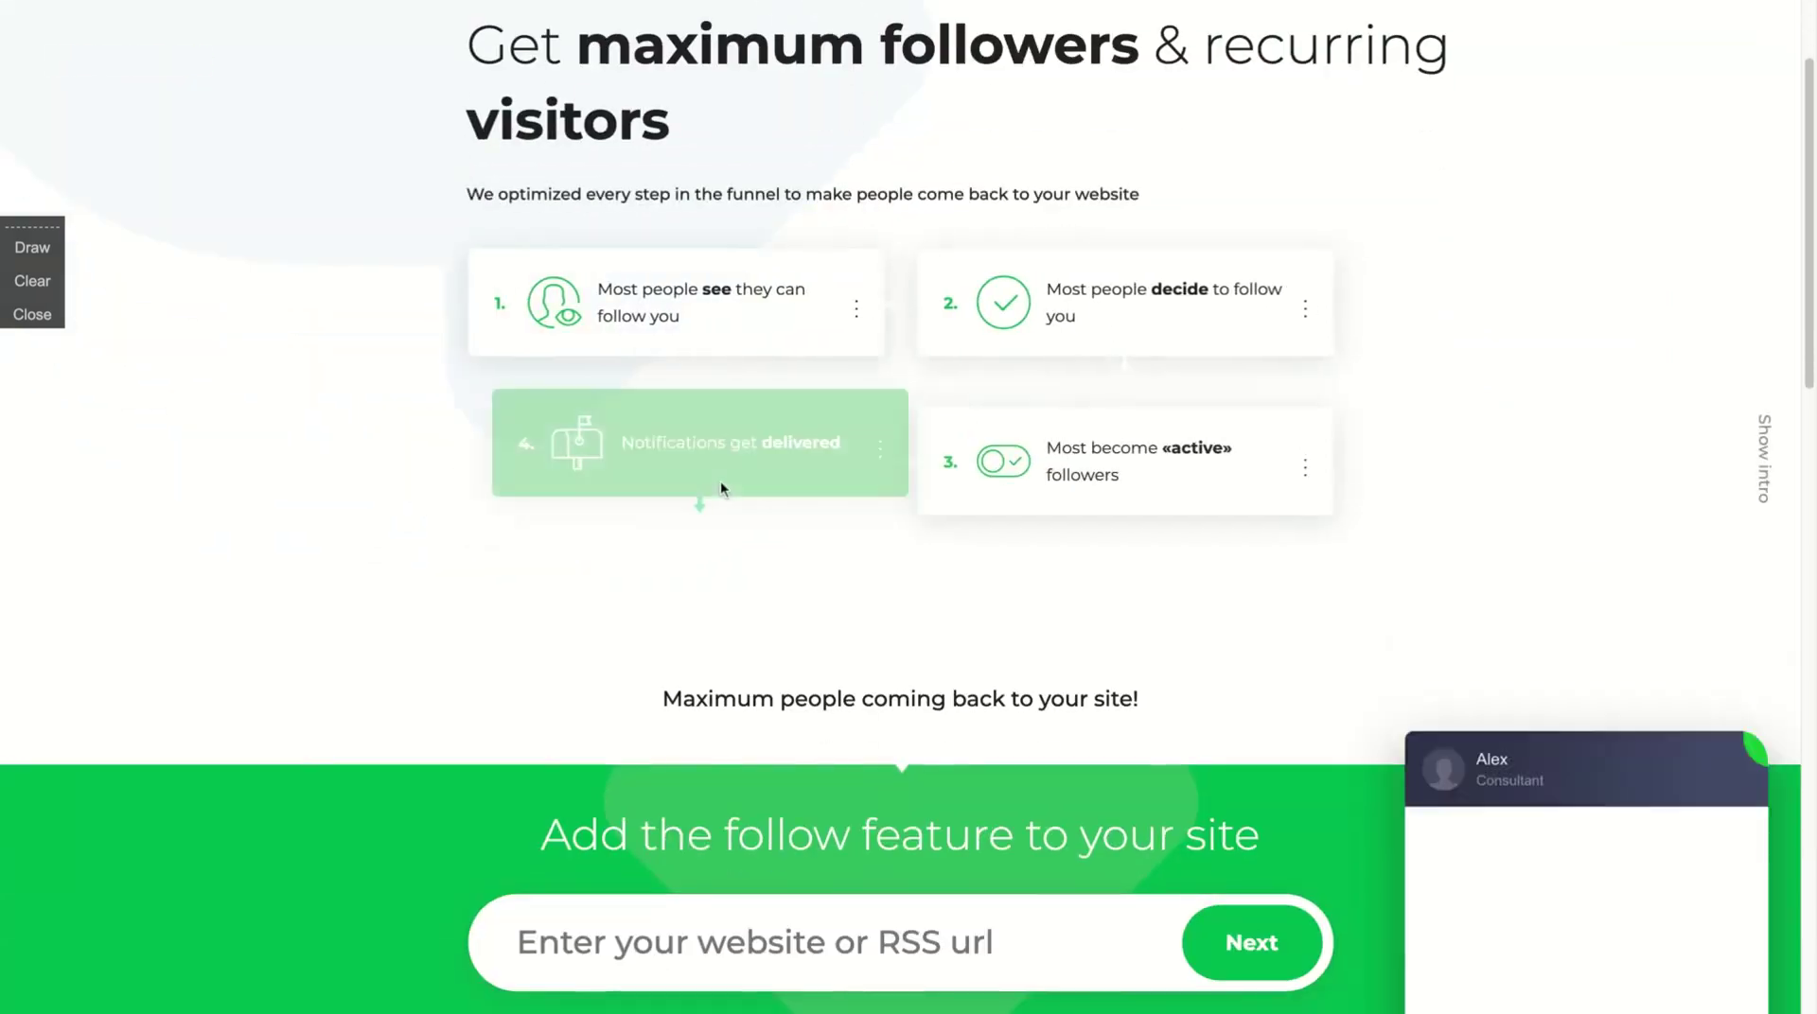
scroll(719, 481, down, 5)
scroll(908, 507, up, 3)
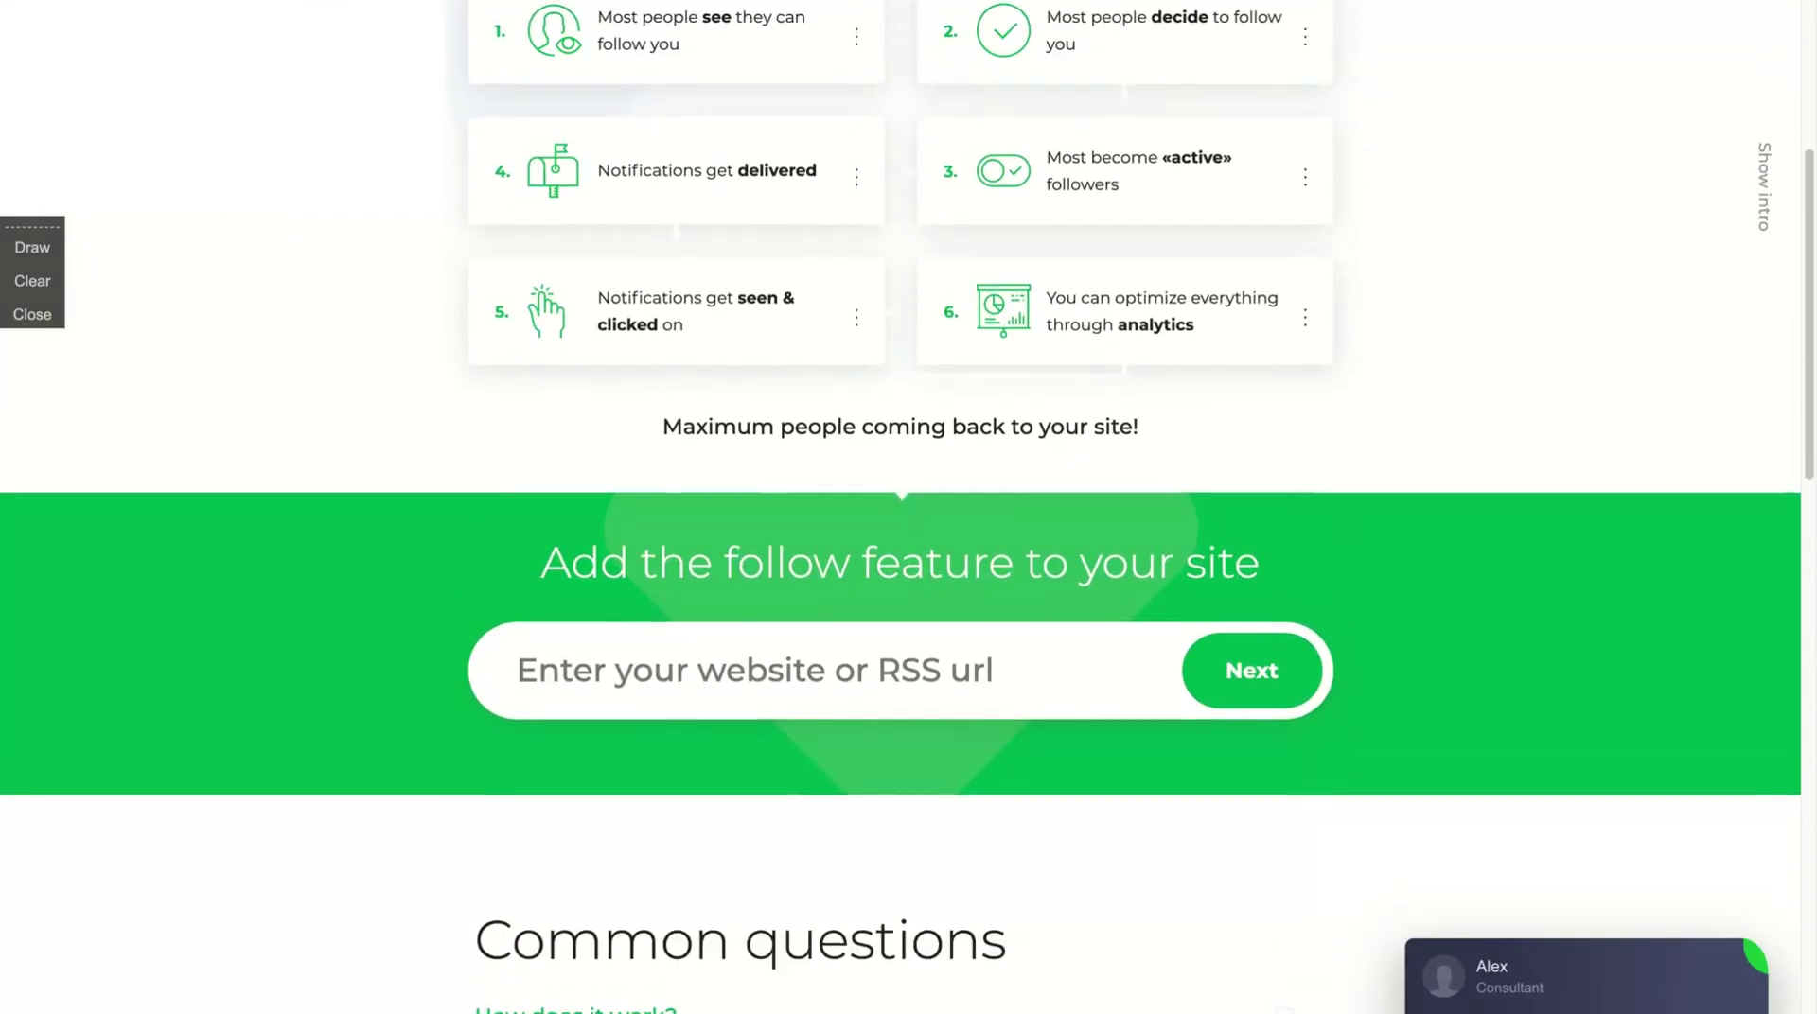
scroll(908, 508, down, 15)
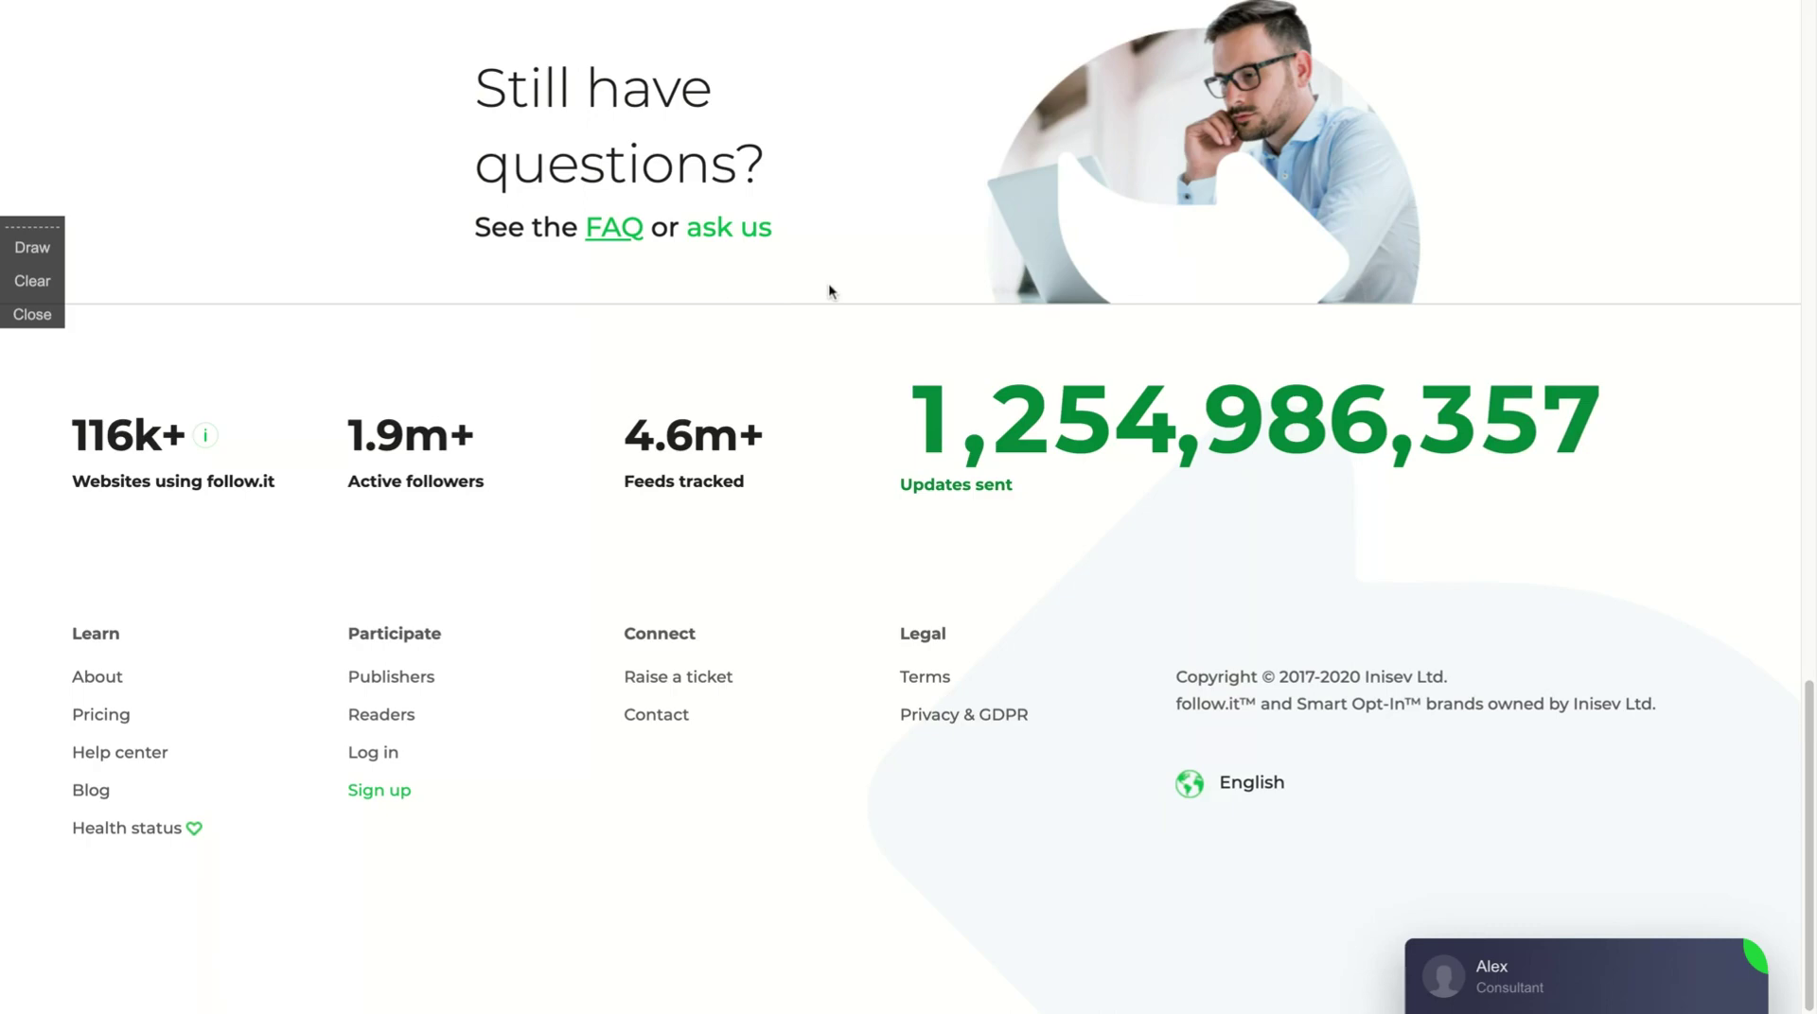
scroll(829, 289, up, 2)
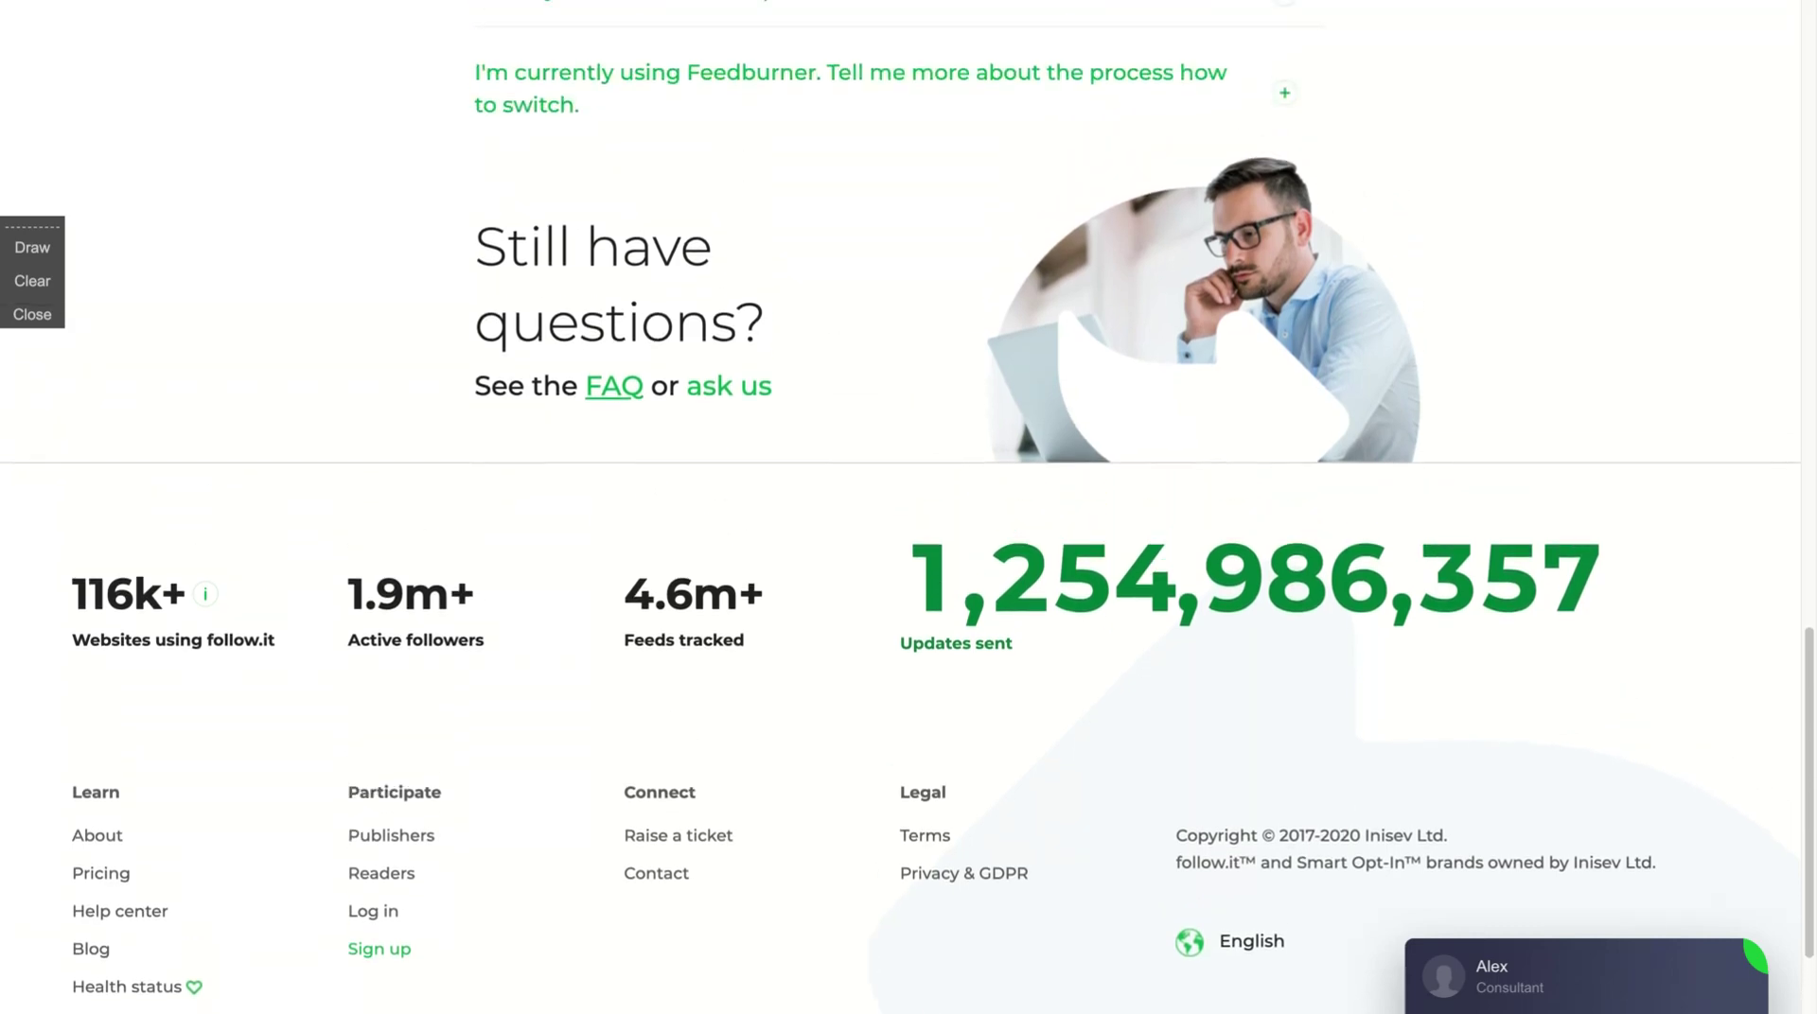
scroll(1402, 98, up, 20)
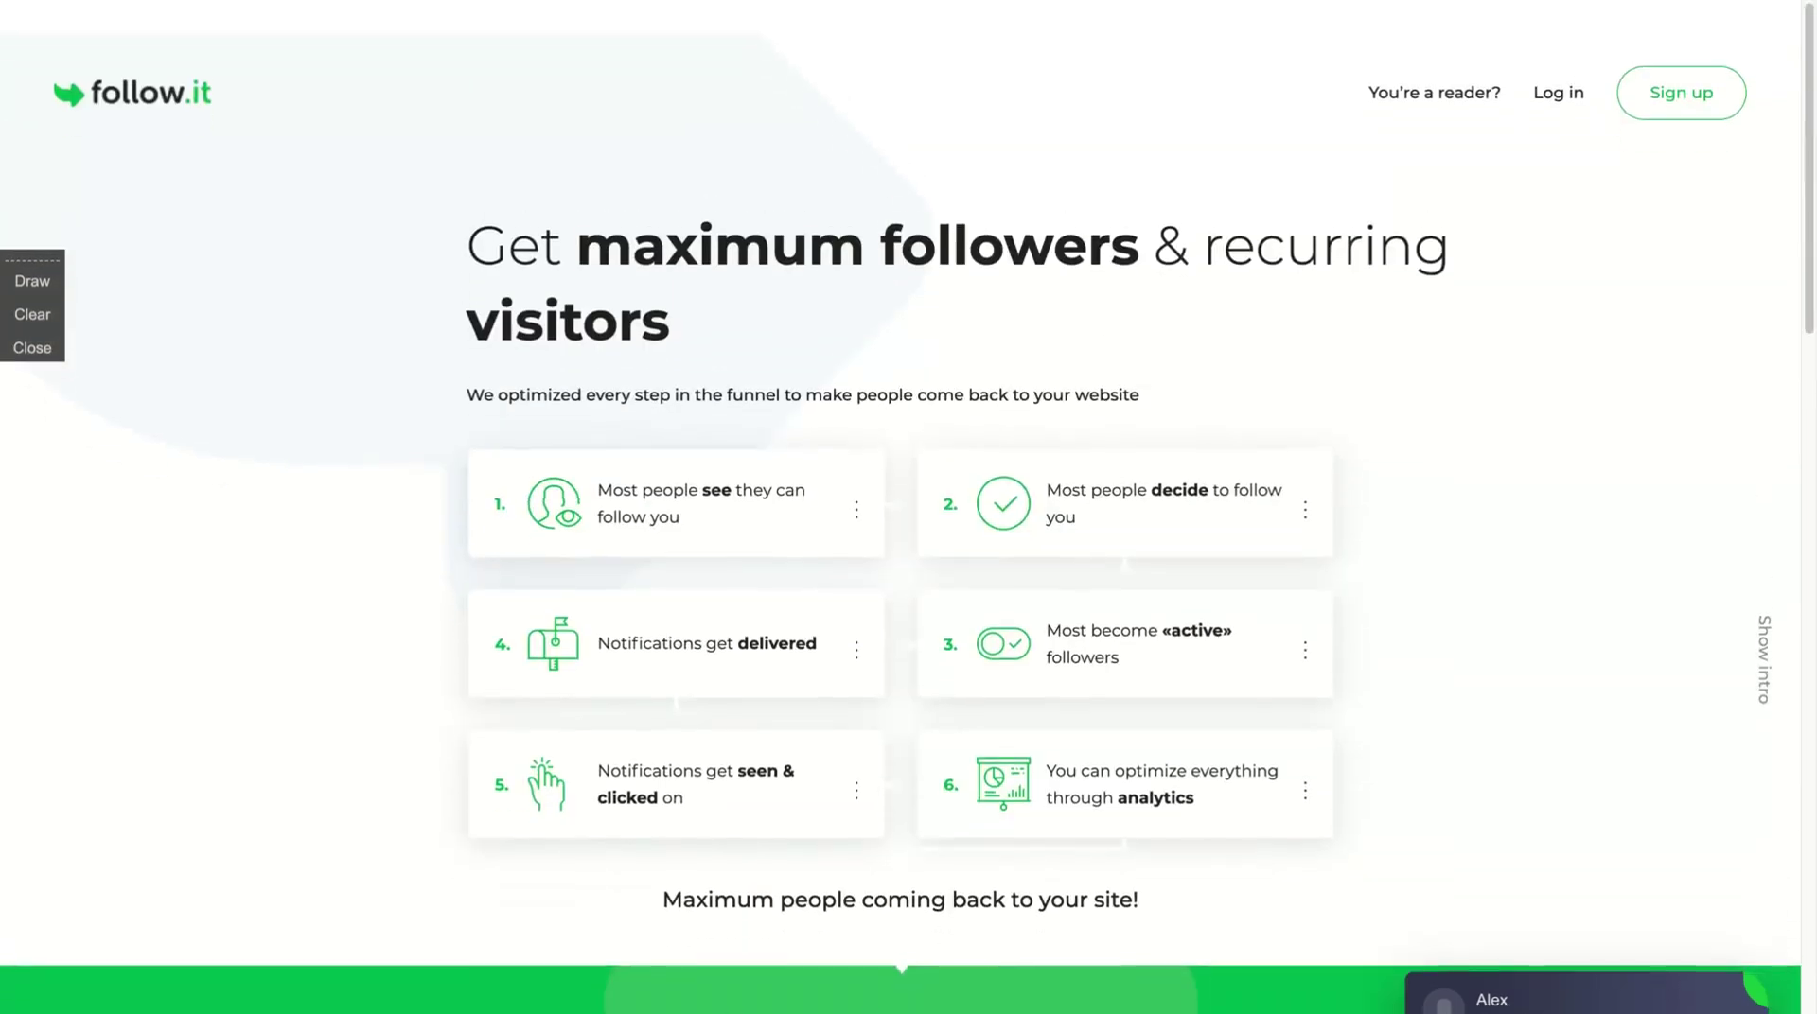
Log in to the follow.it account with the saved username and password.
click(1559, 69)
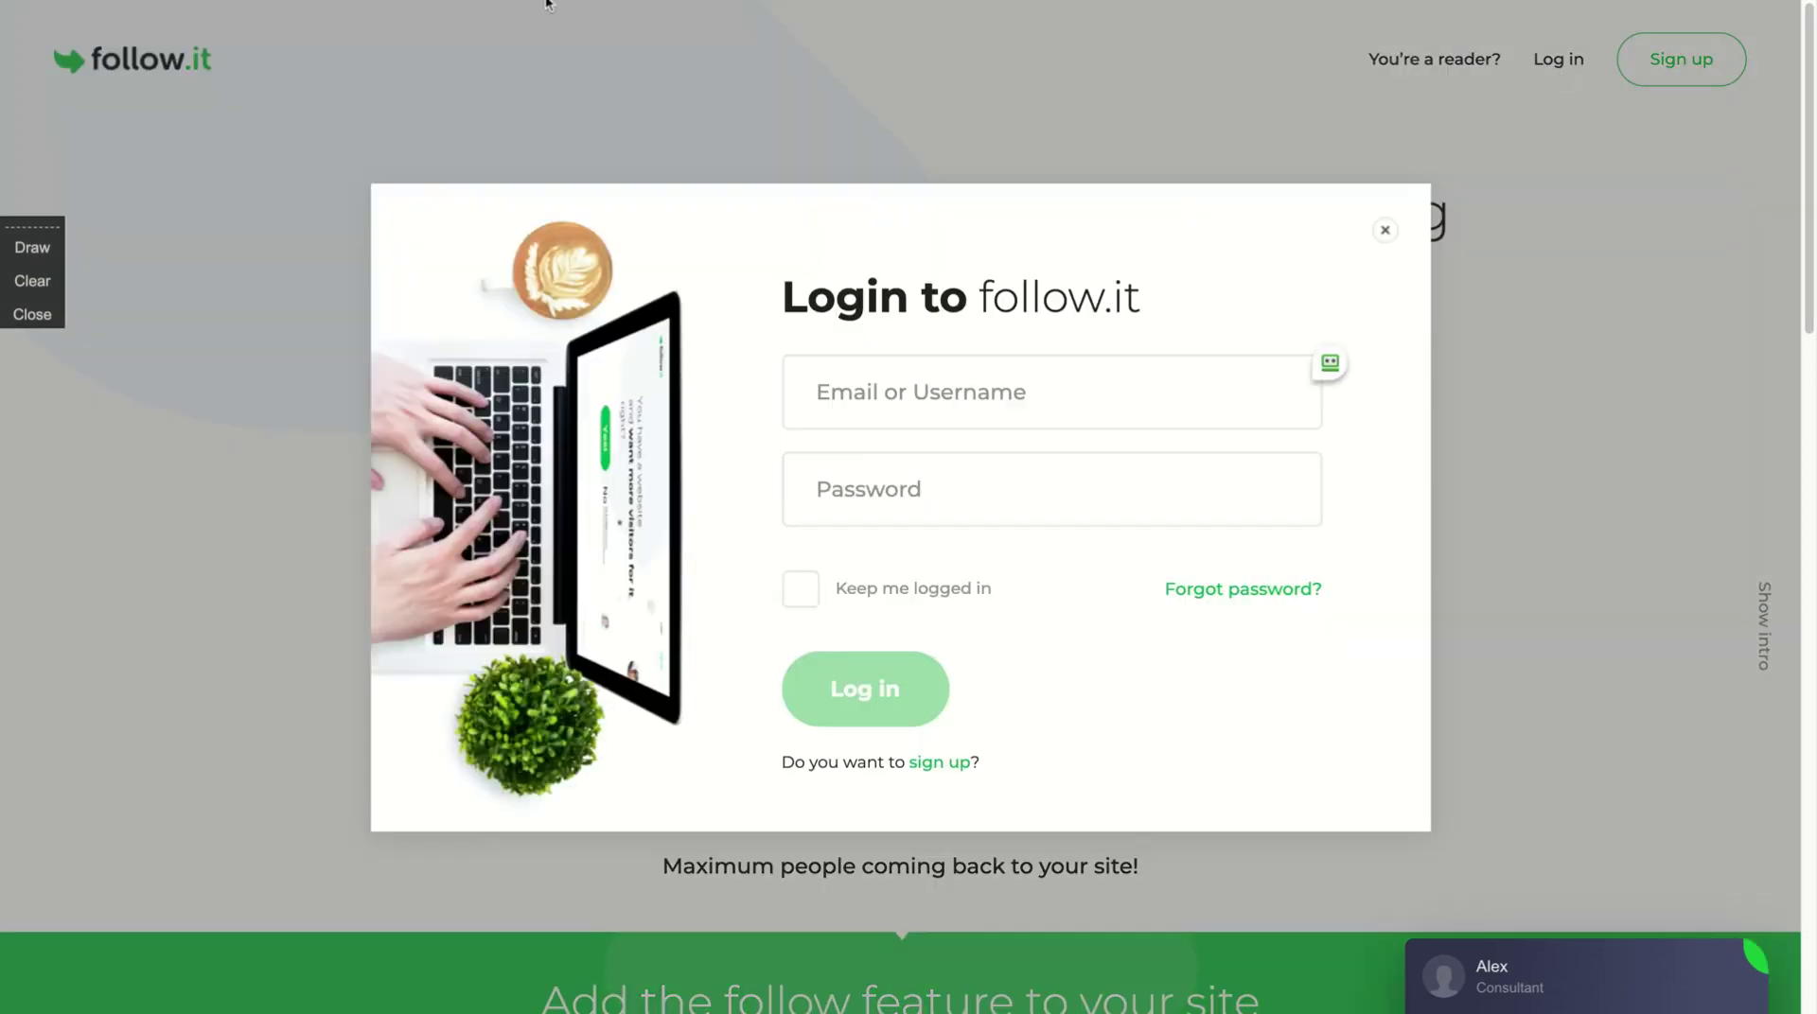
key(ctrl+shift+l)
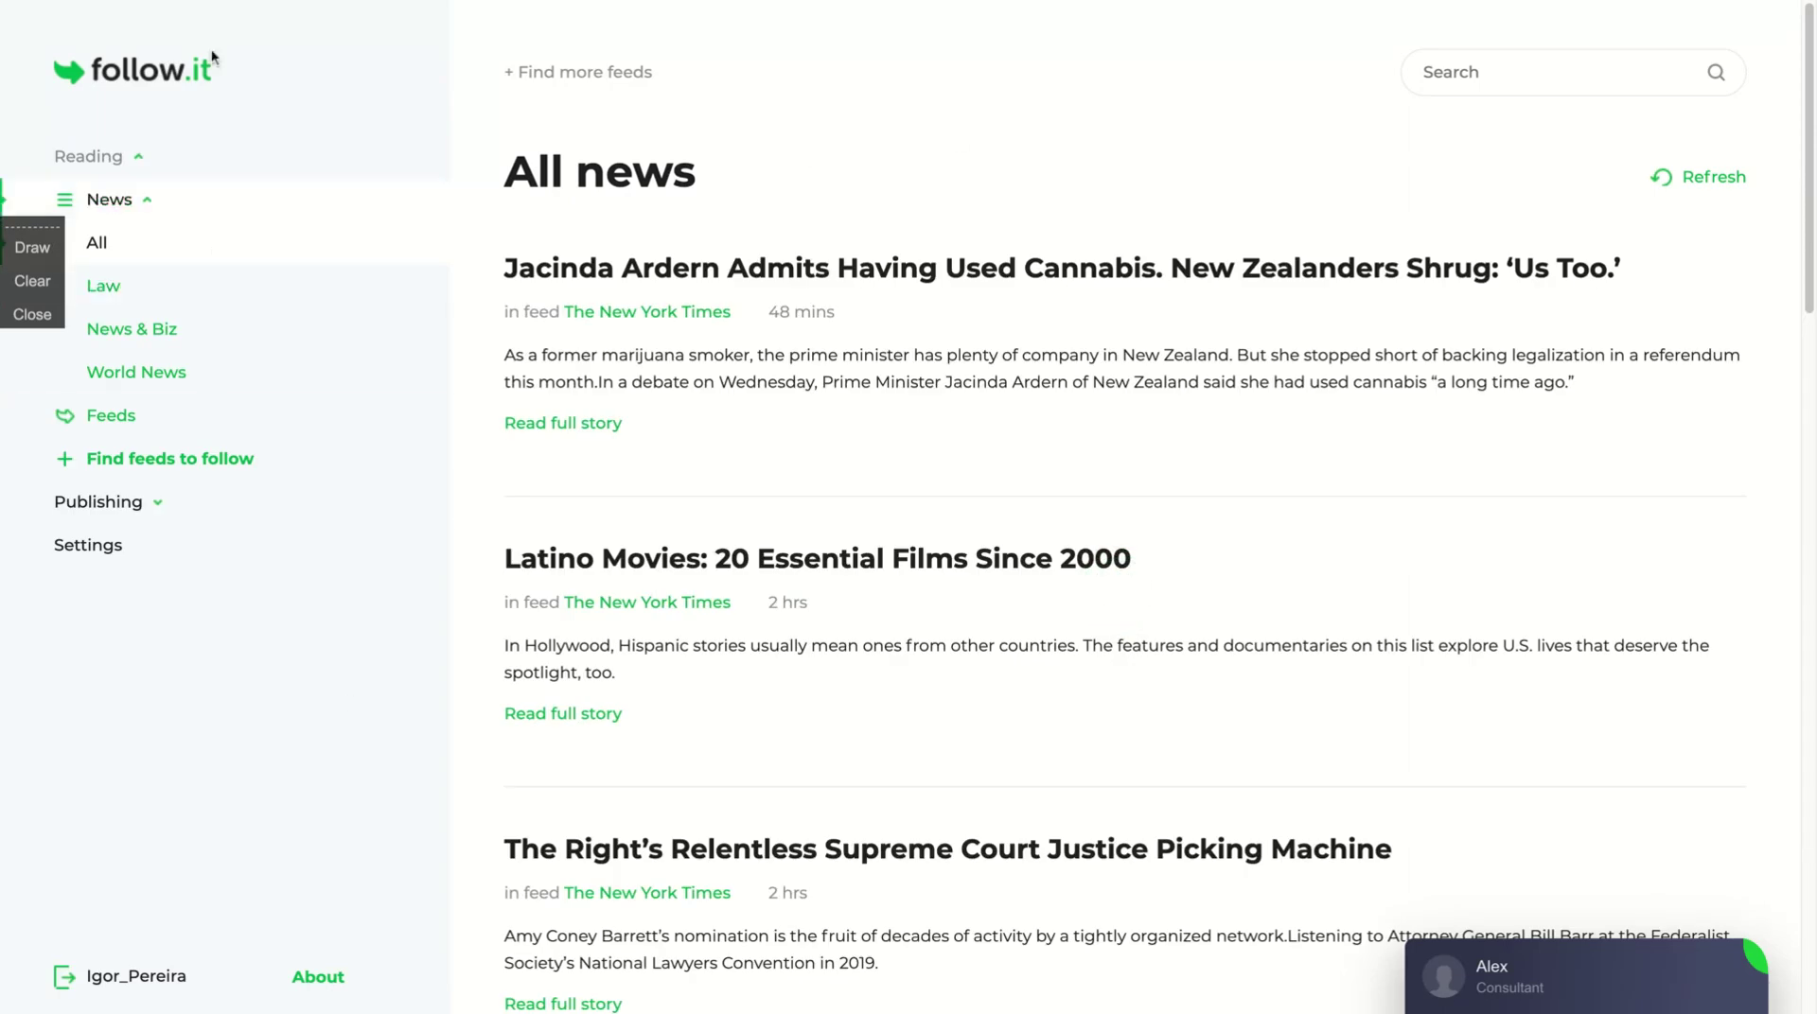
Open the account settings and review the delivery channels, delivery time, credits, emails language and profile options.
click(29, 227)
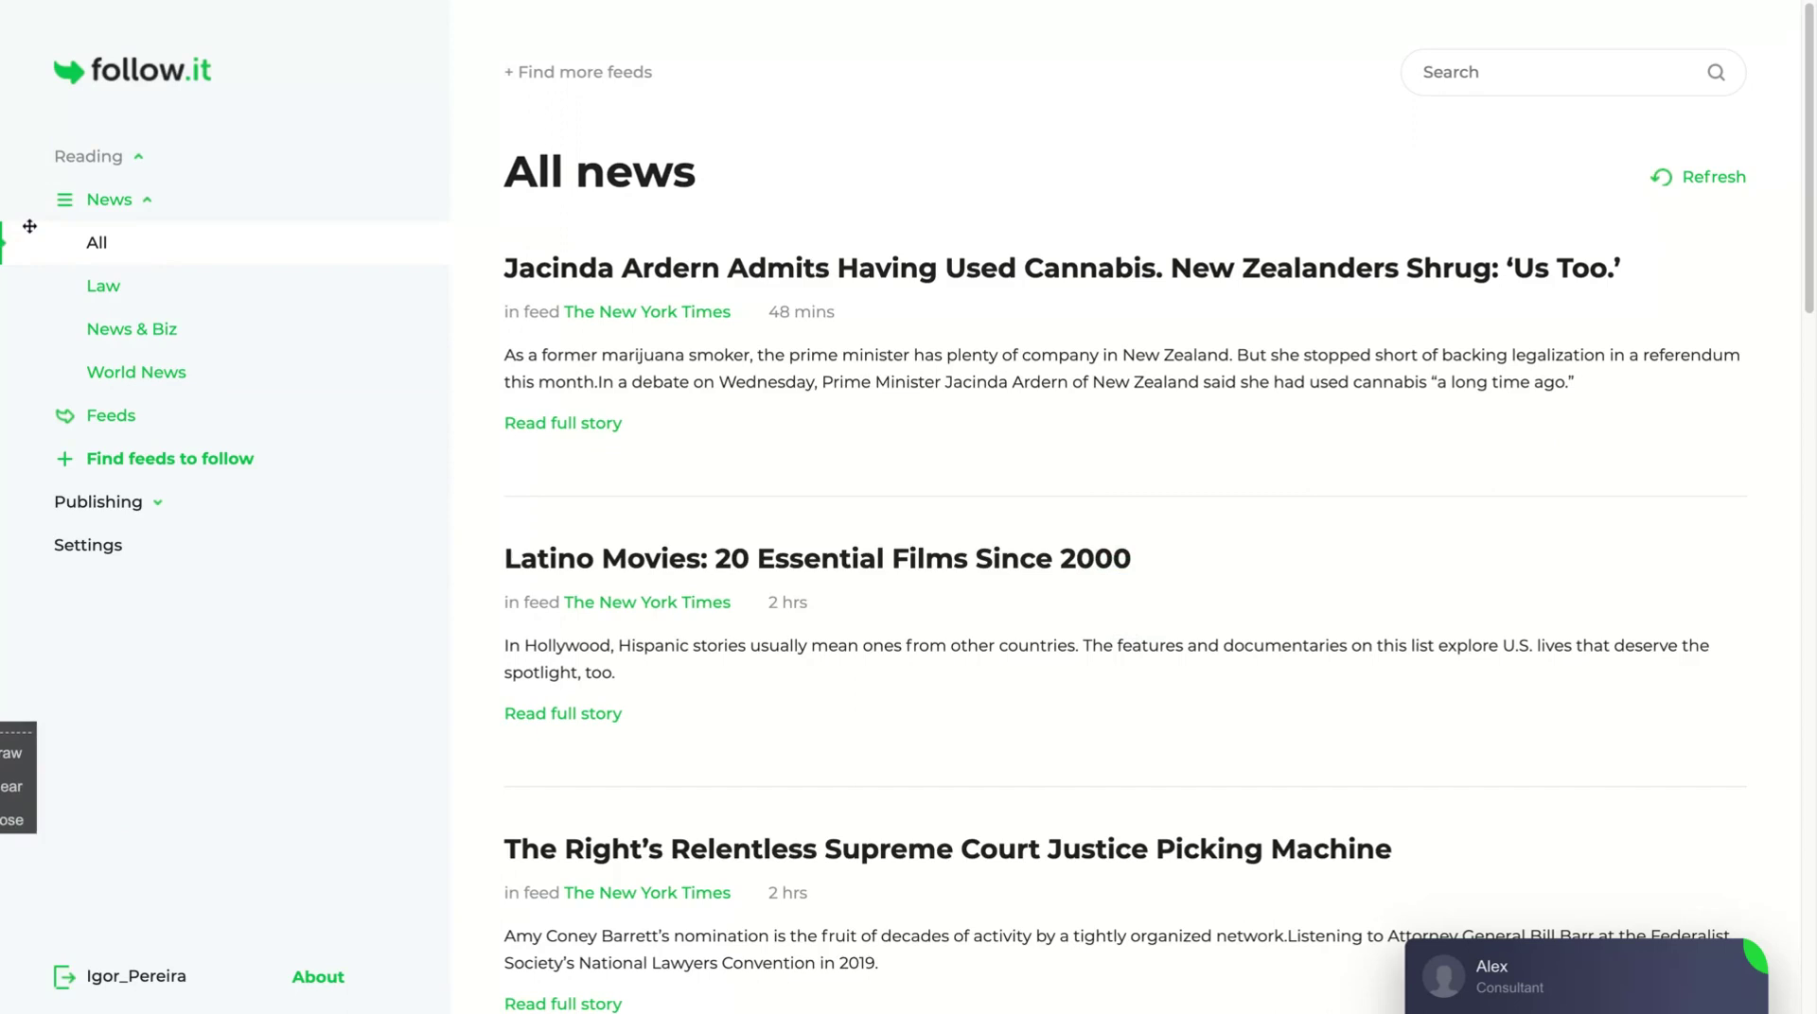
click(84, 536)
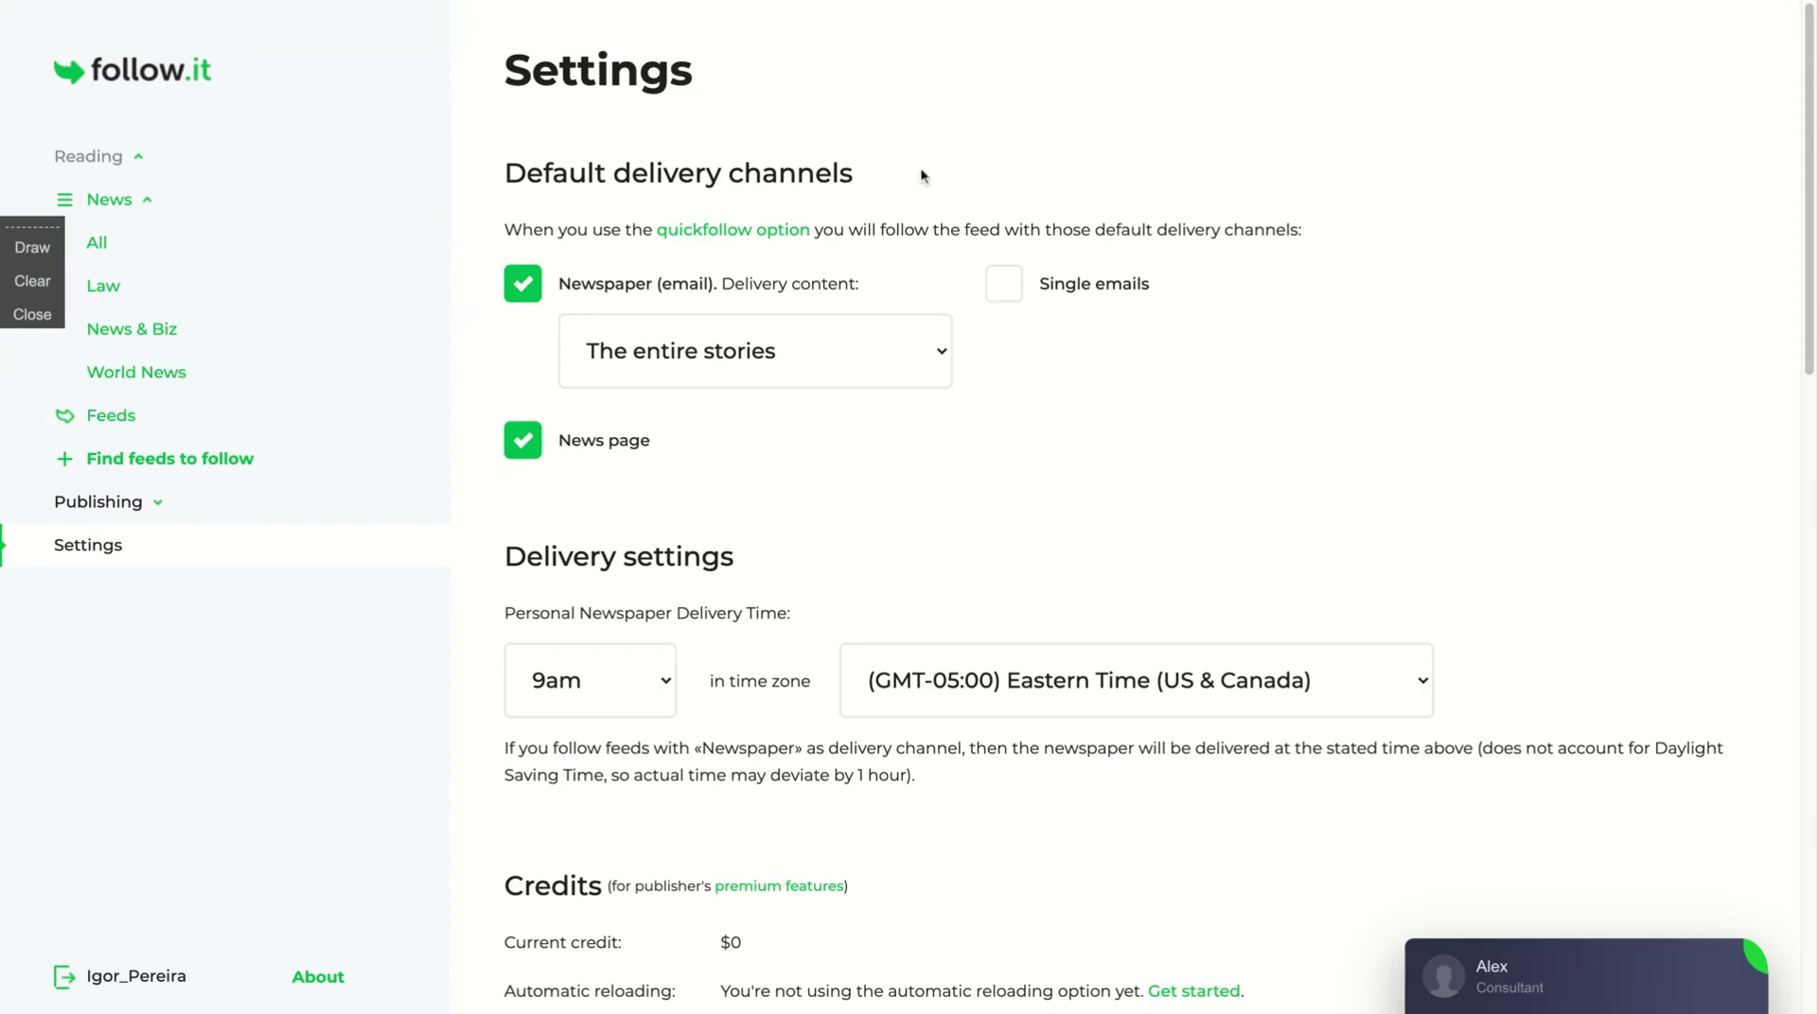
scroll(770, 539, down, 1)
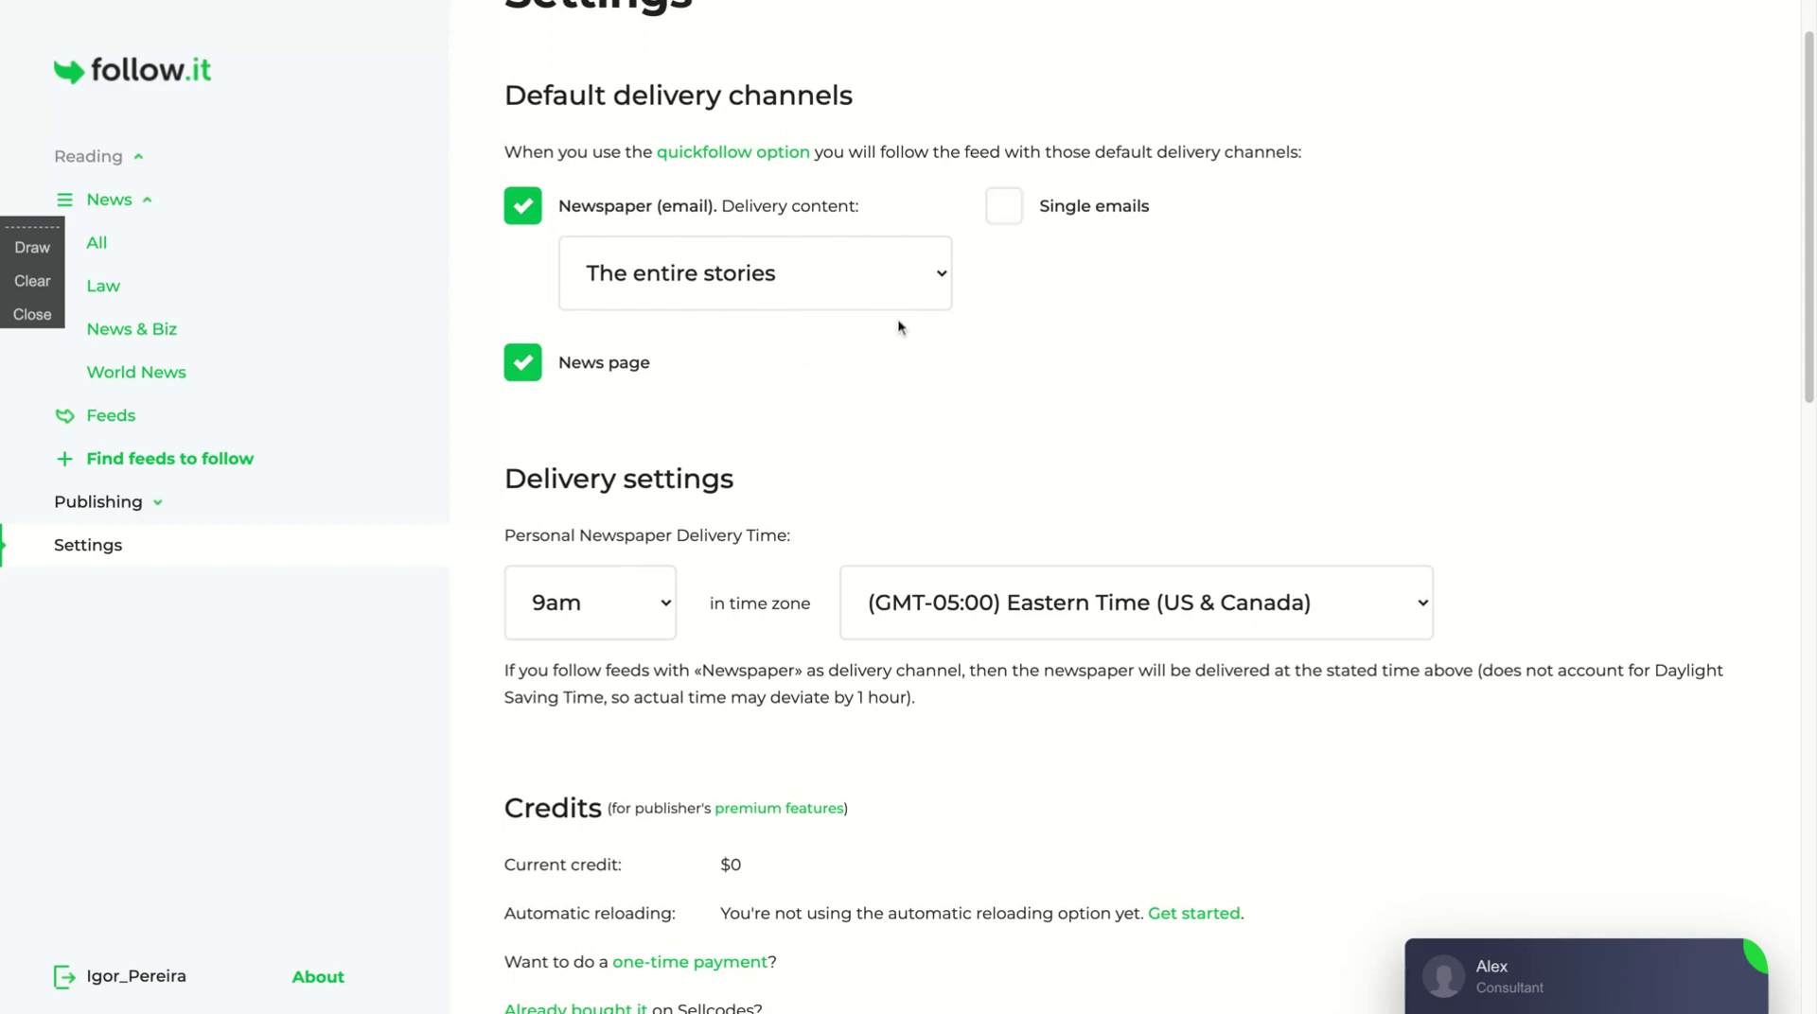
scroll(899, 328, up, 1)
scroll(813, 454, down, 3)
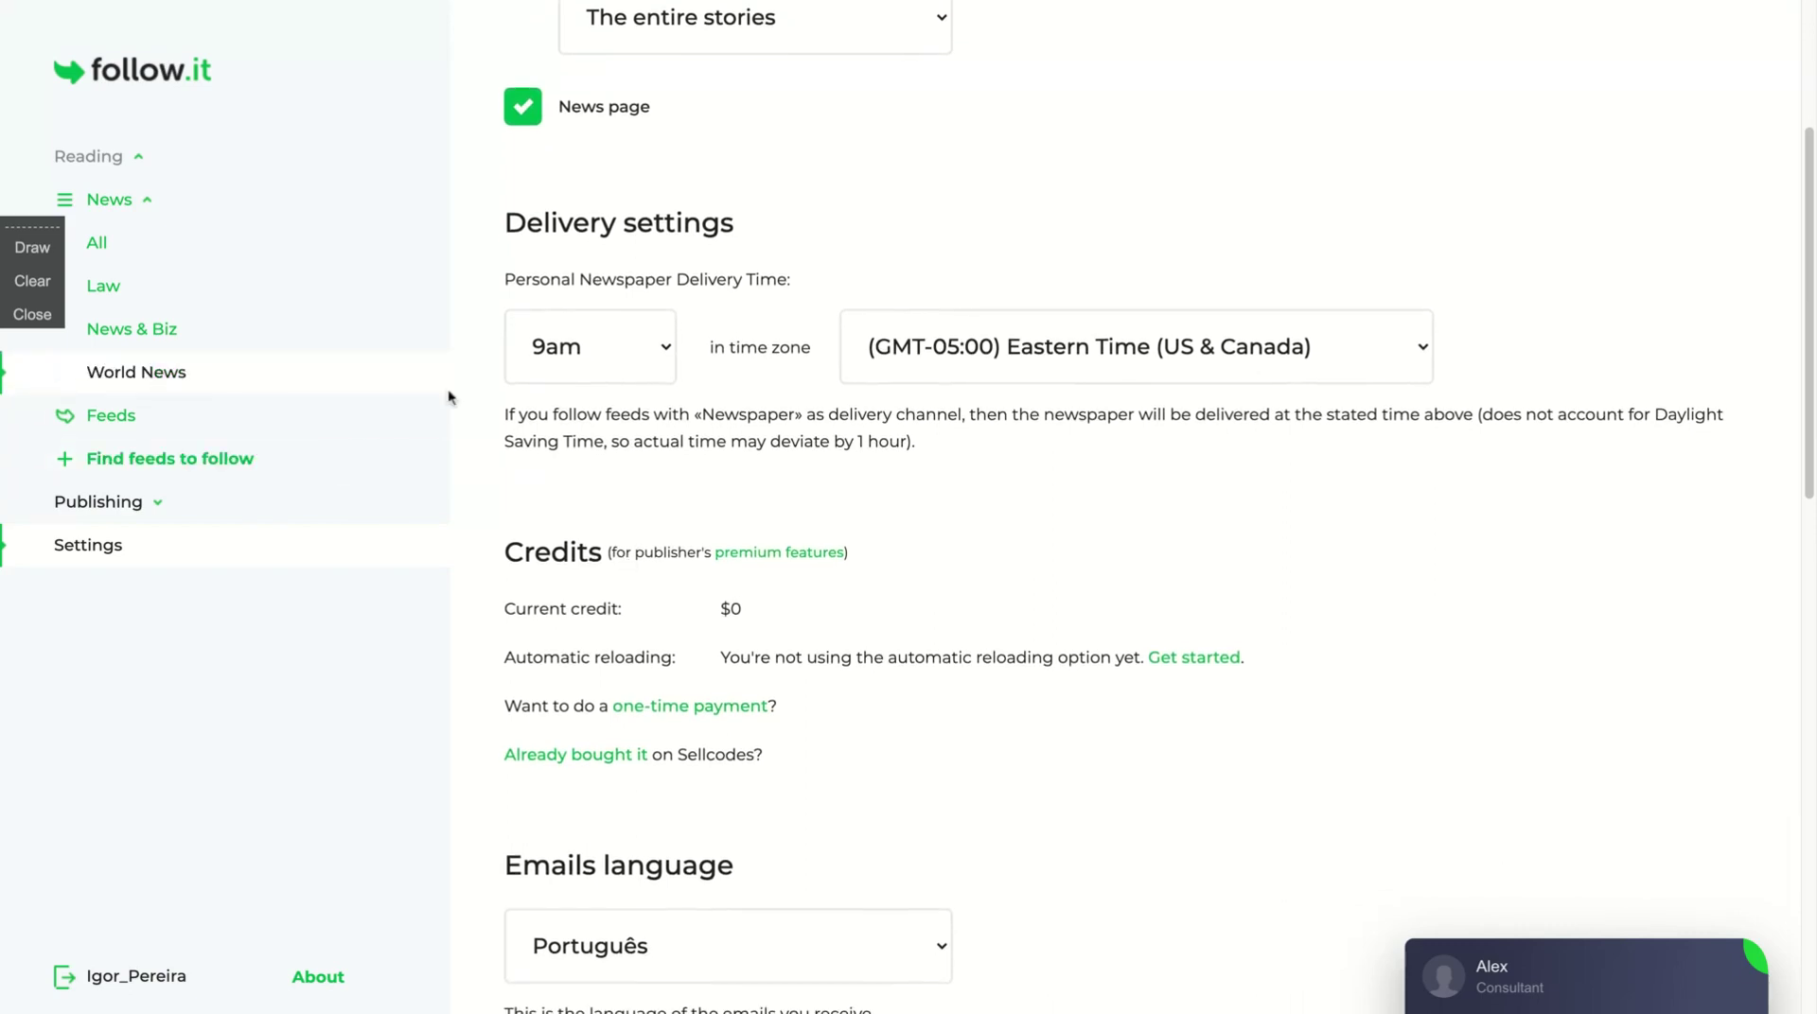
scroll(613, 470, down, 3)
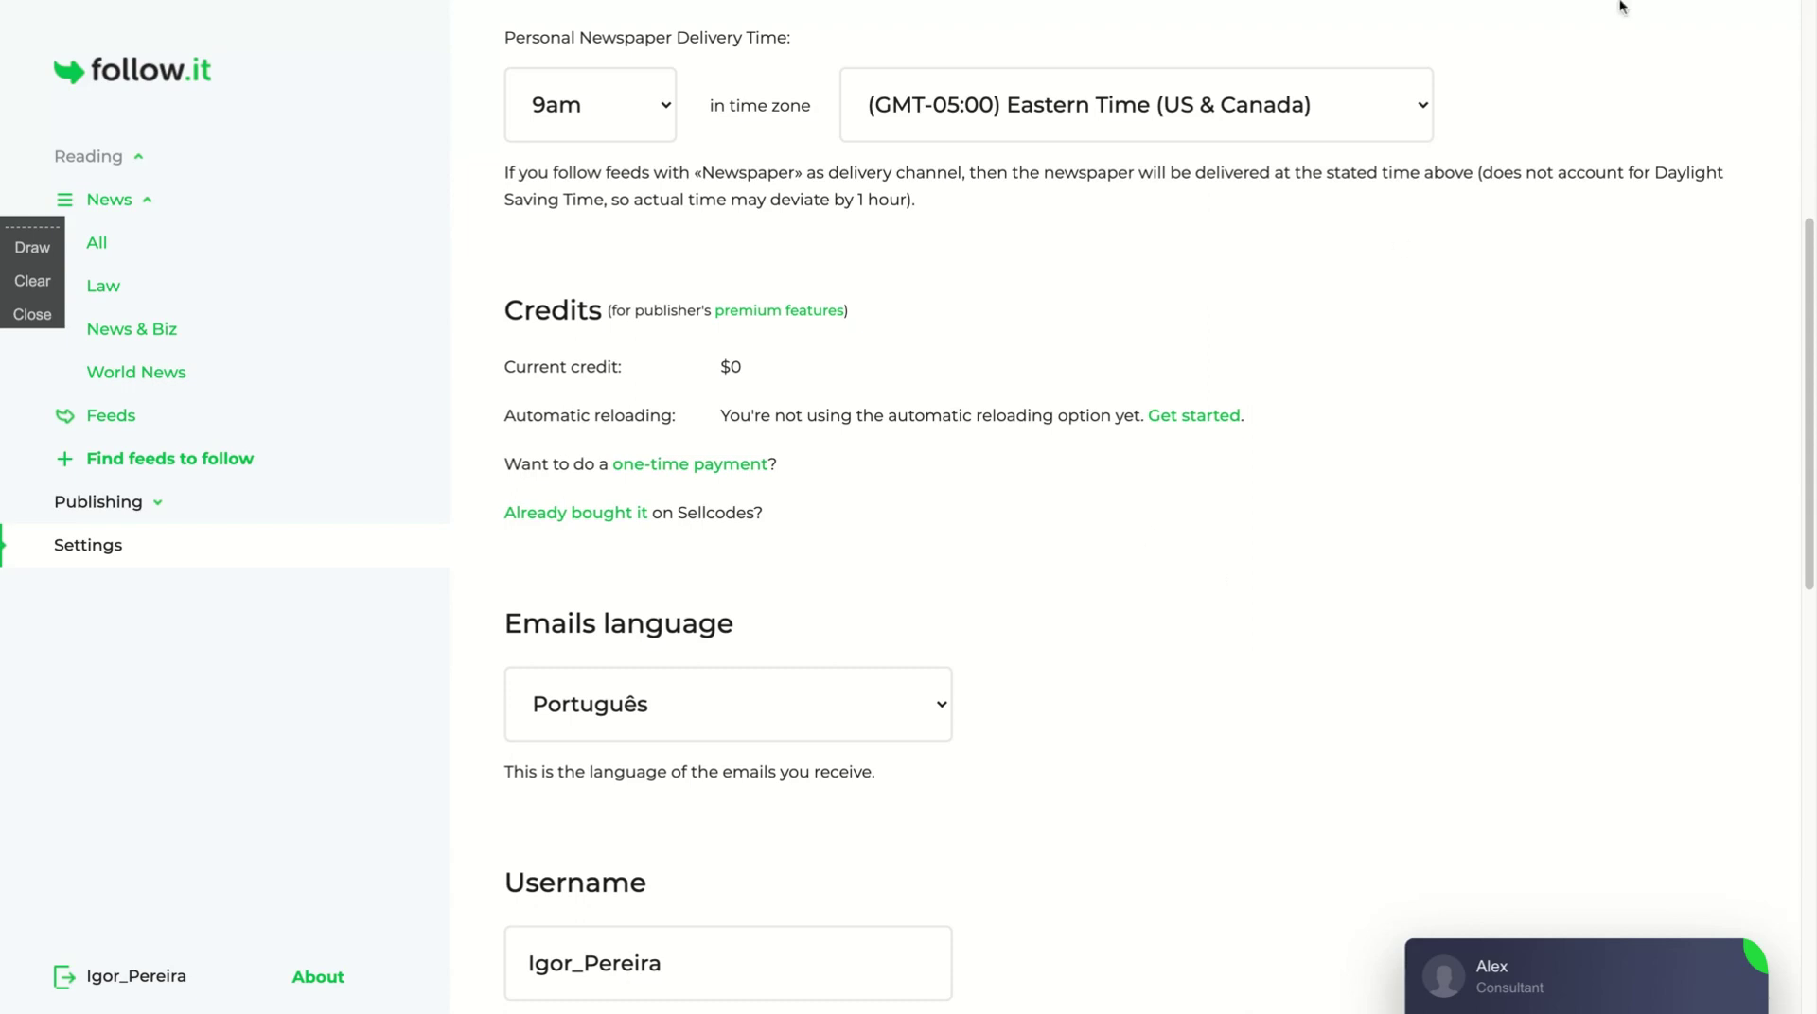
scroll(489, 463, down, 5)
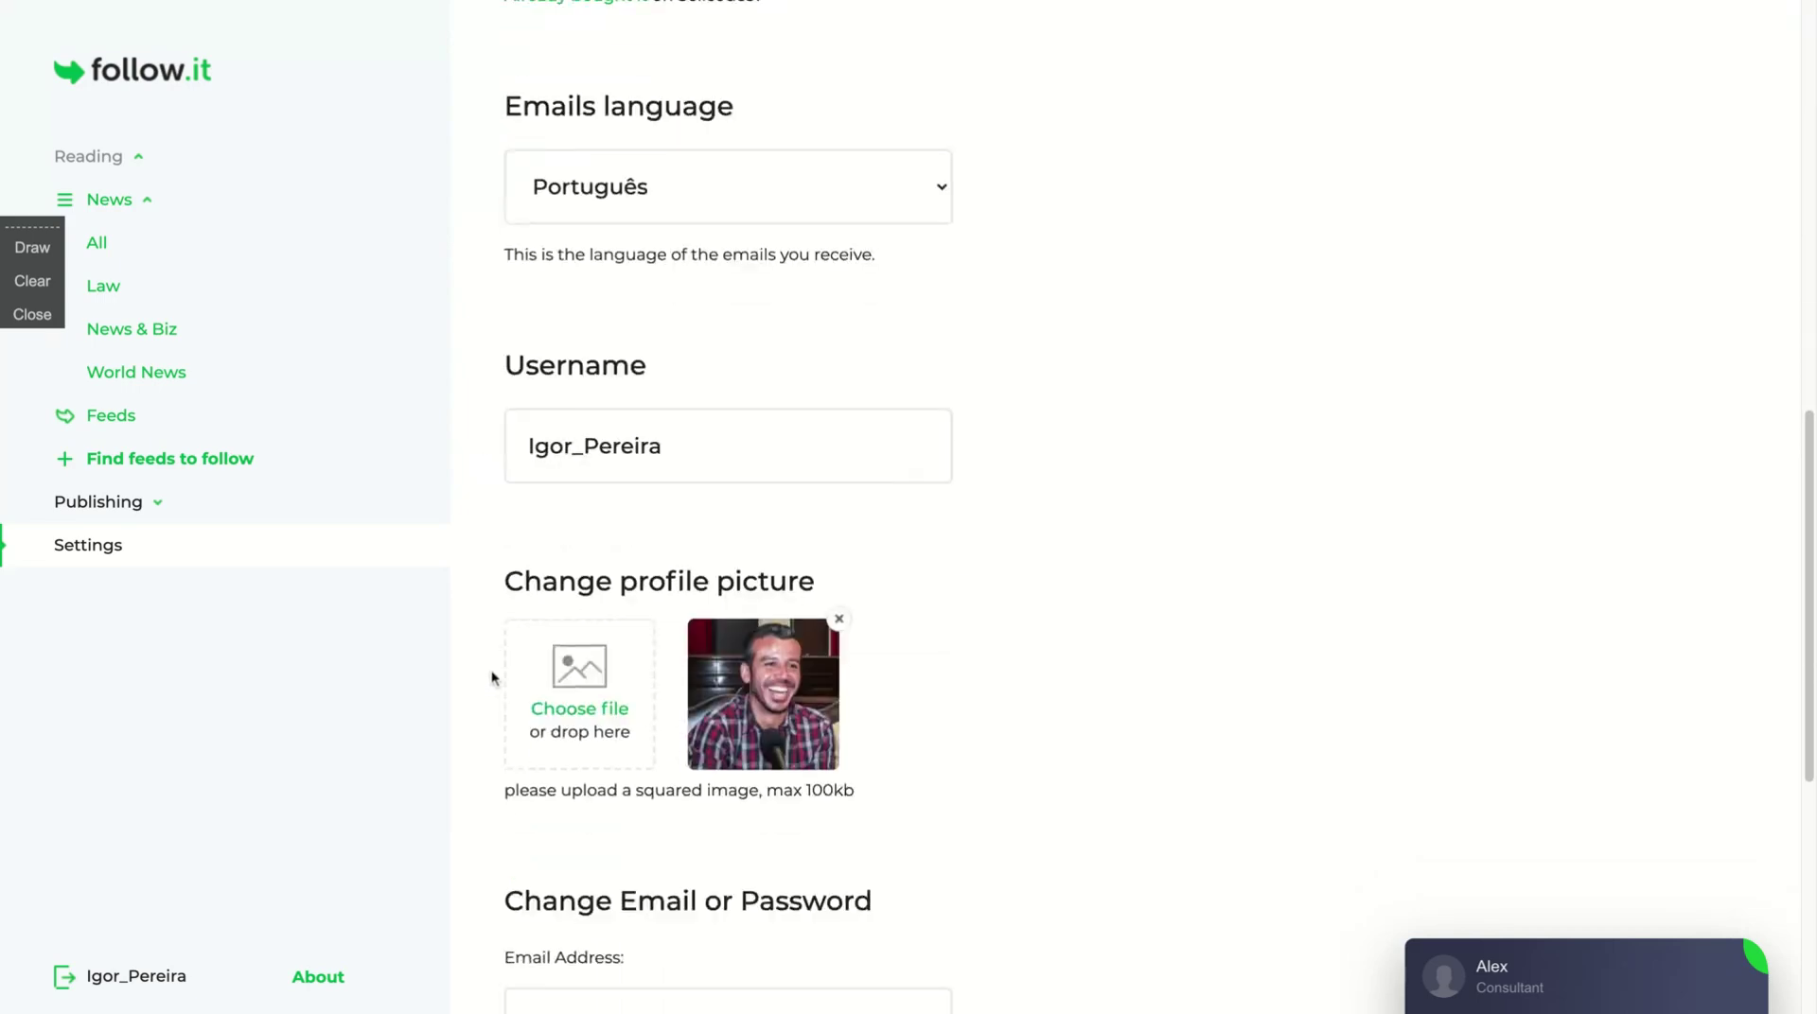
scroll(491, 677, down, 5)
scroll(491, 678, up, 20)
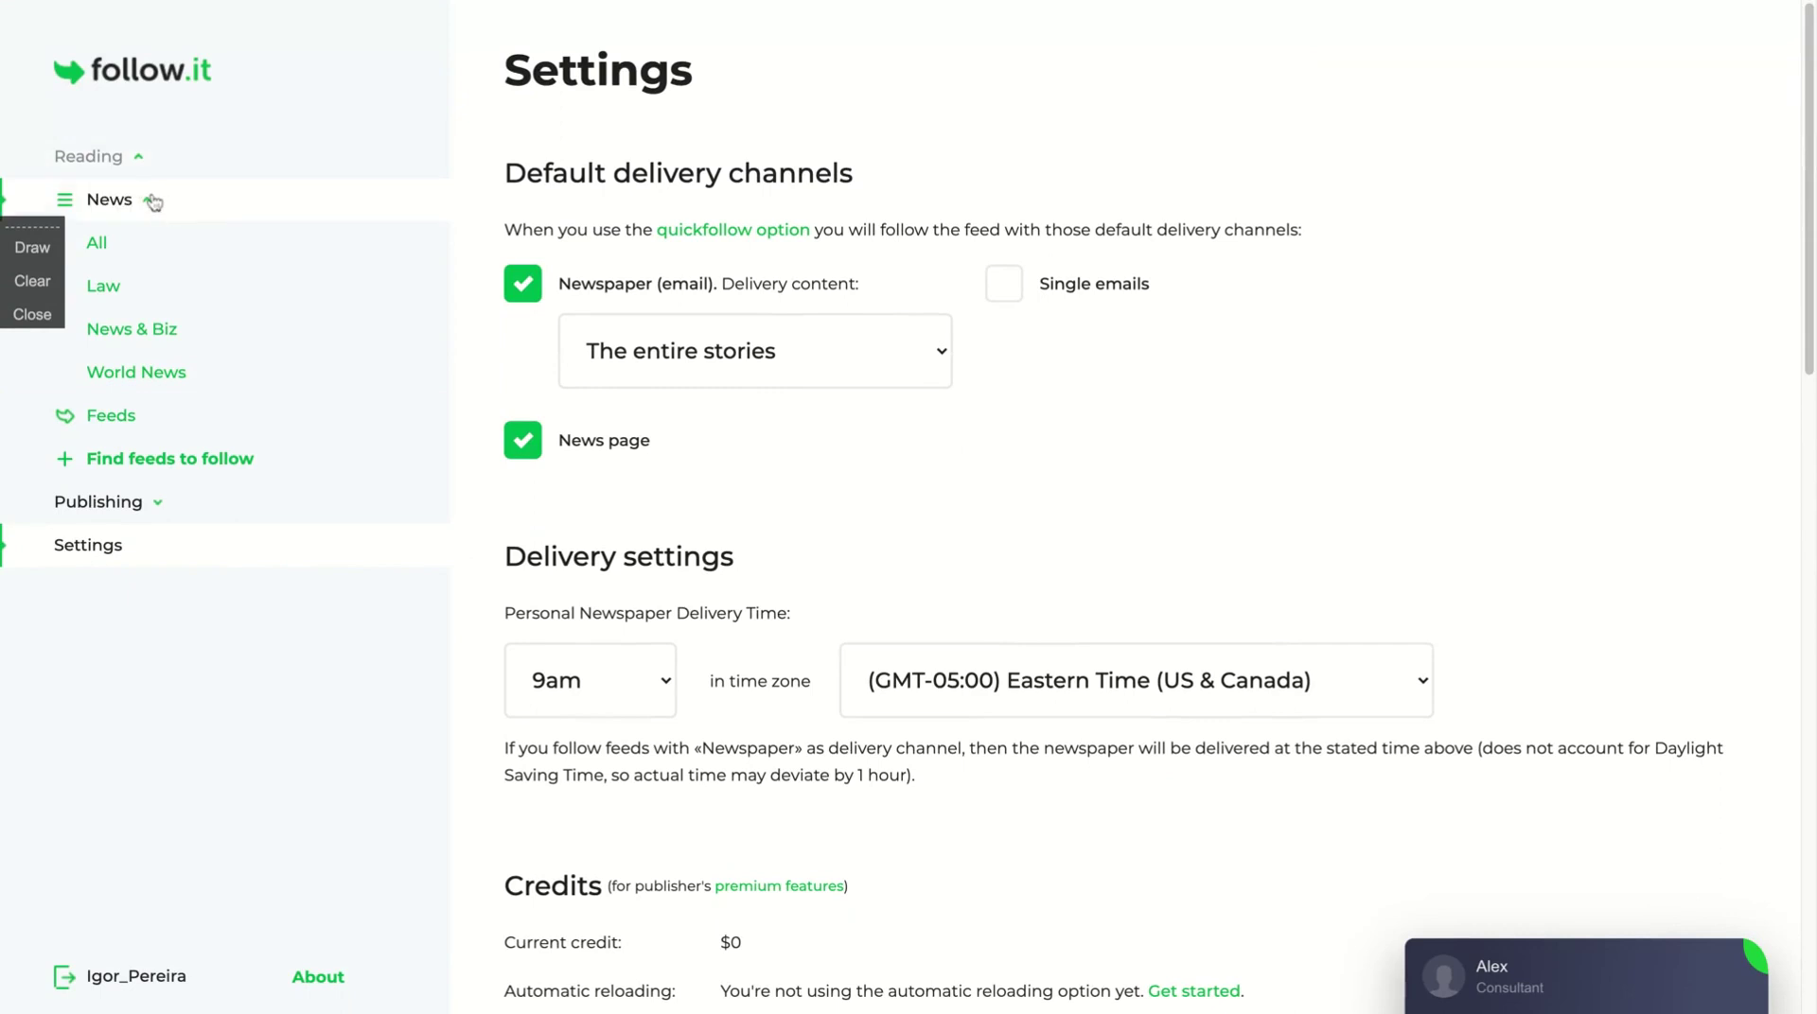
Collapse the News section of the navigation and move the floating drawing toolbar below the menu entries.
click(149, 201)
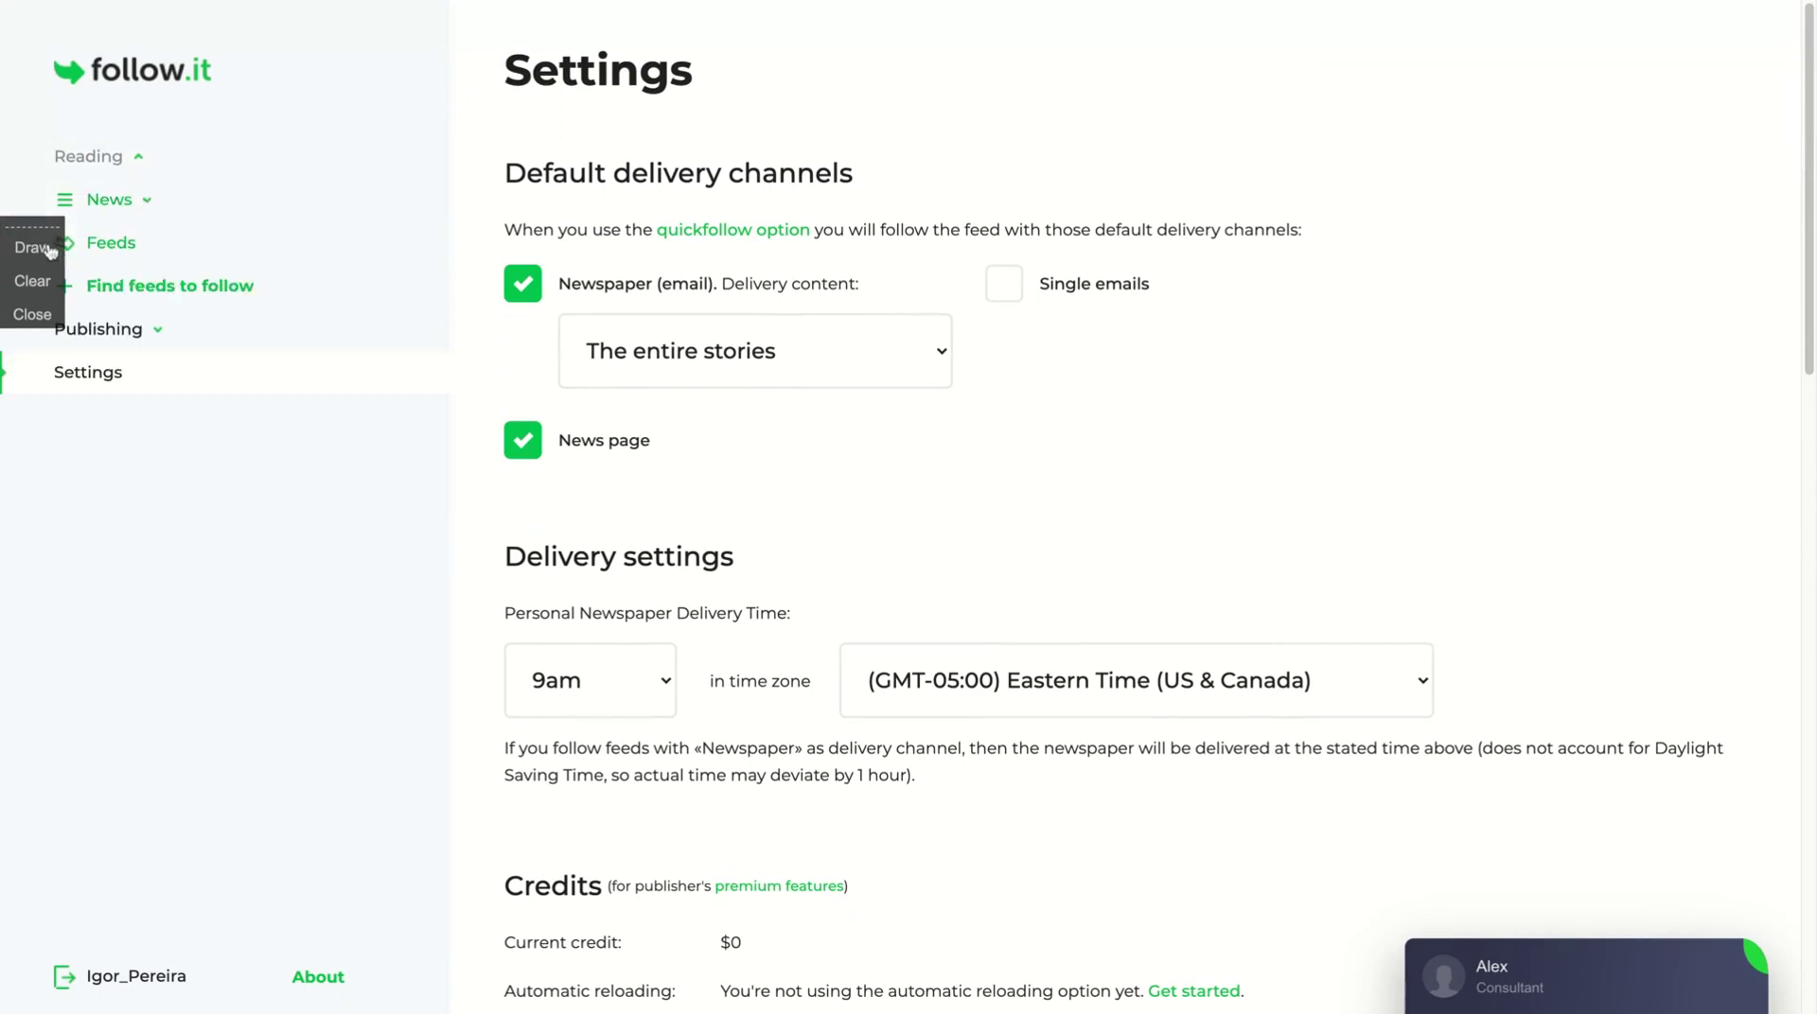
key(ctrl+a)
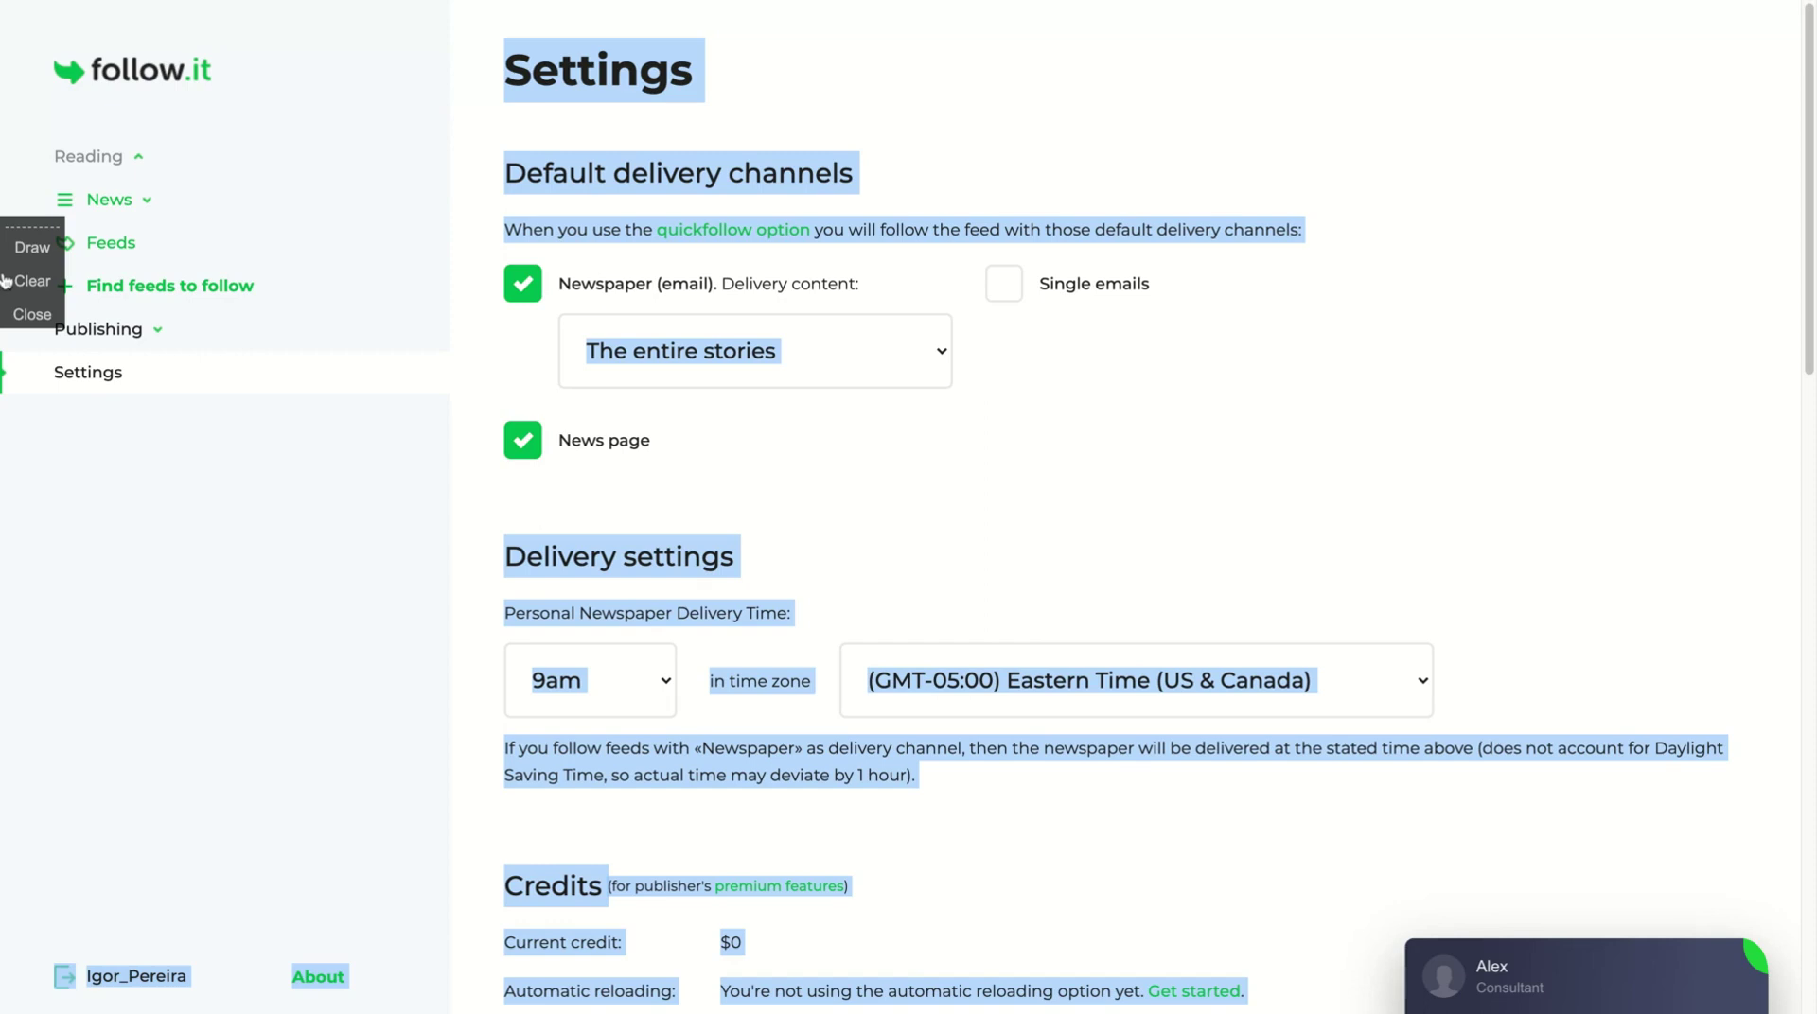
click(19, 235)
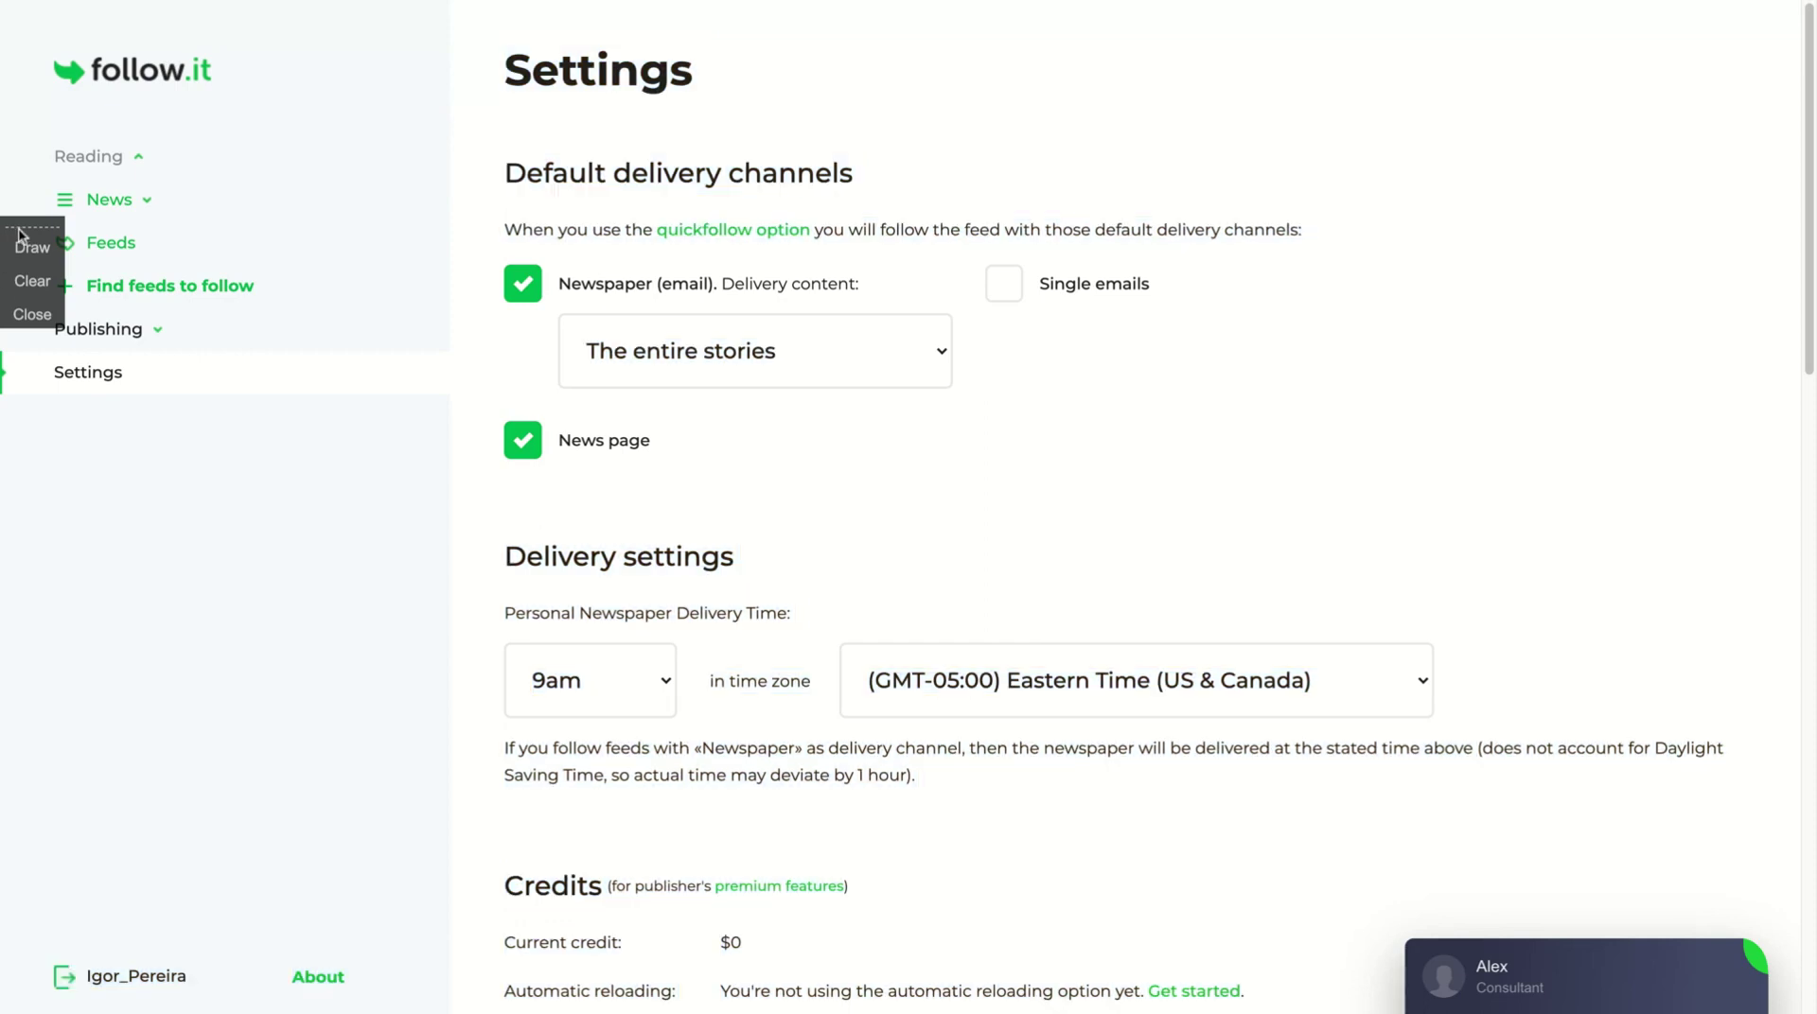
mouse_move(19, 234)
mouse_down()
mouse_move(132, 445)
mouse_move(27, 672)
mouse_up()
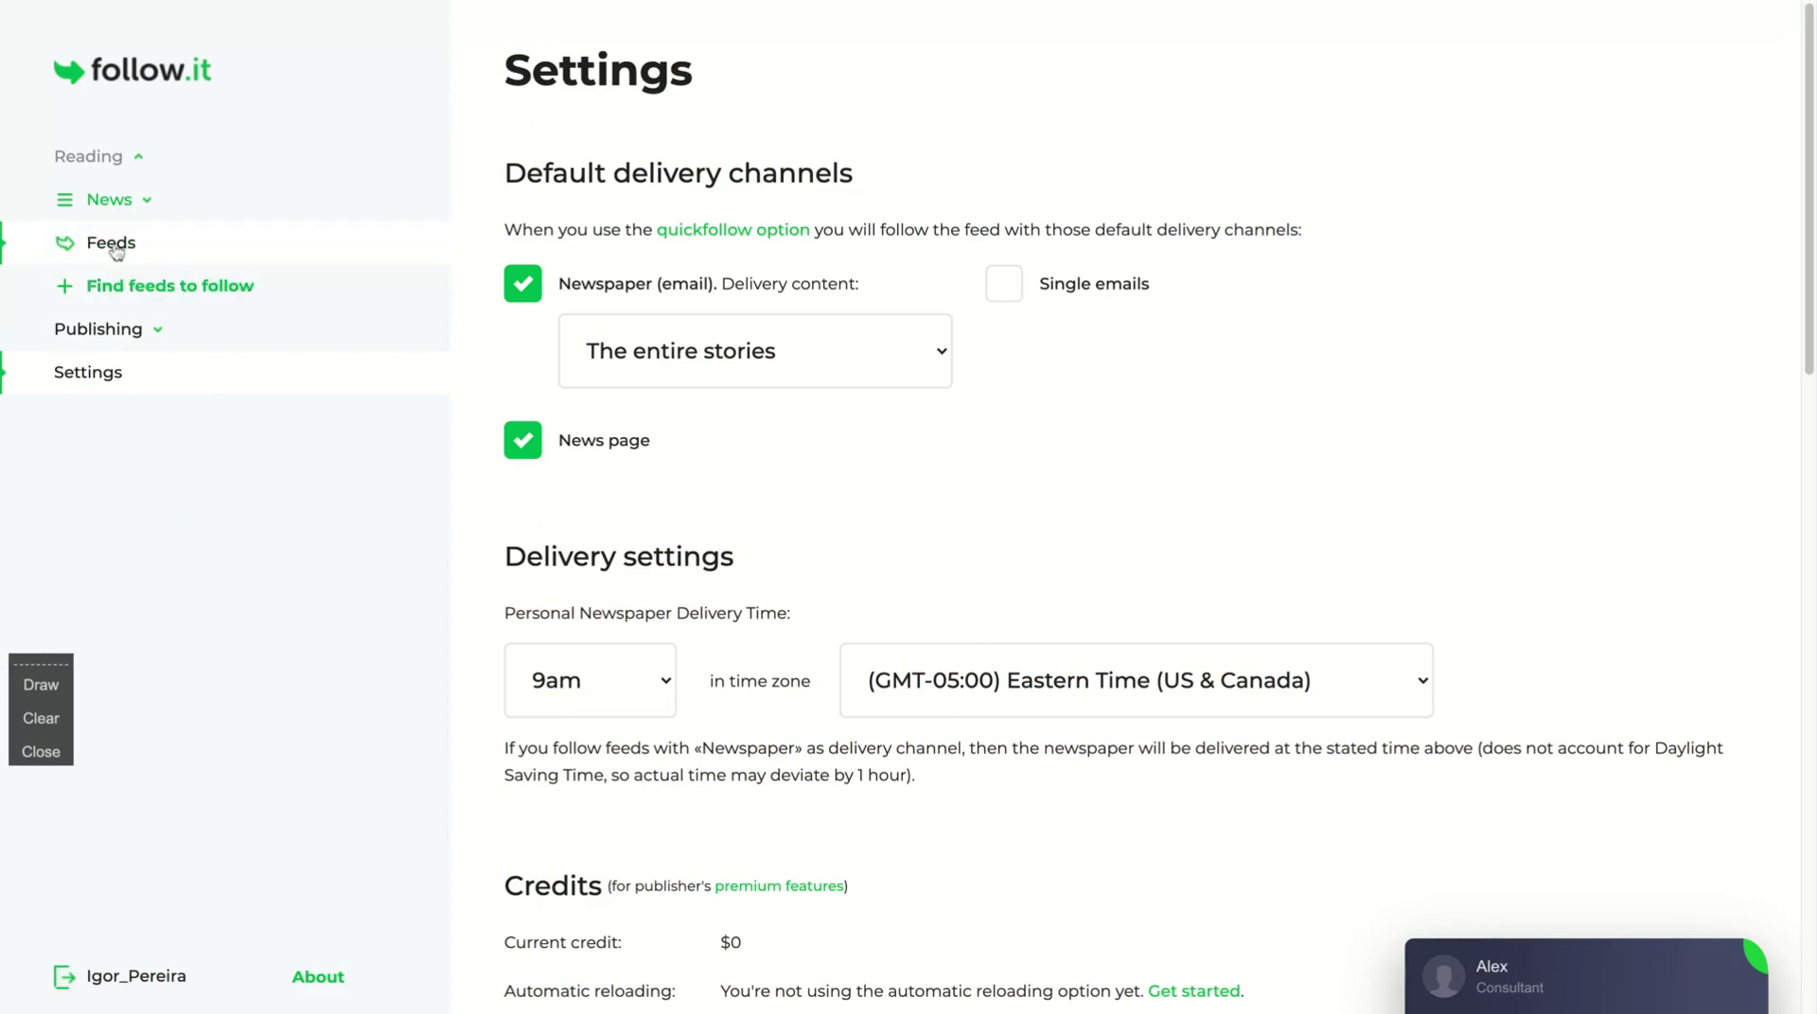
Open the page with all news in the Reading section and look through the stories from the followed feeds.
click(129, 159)
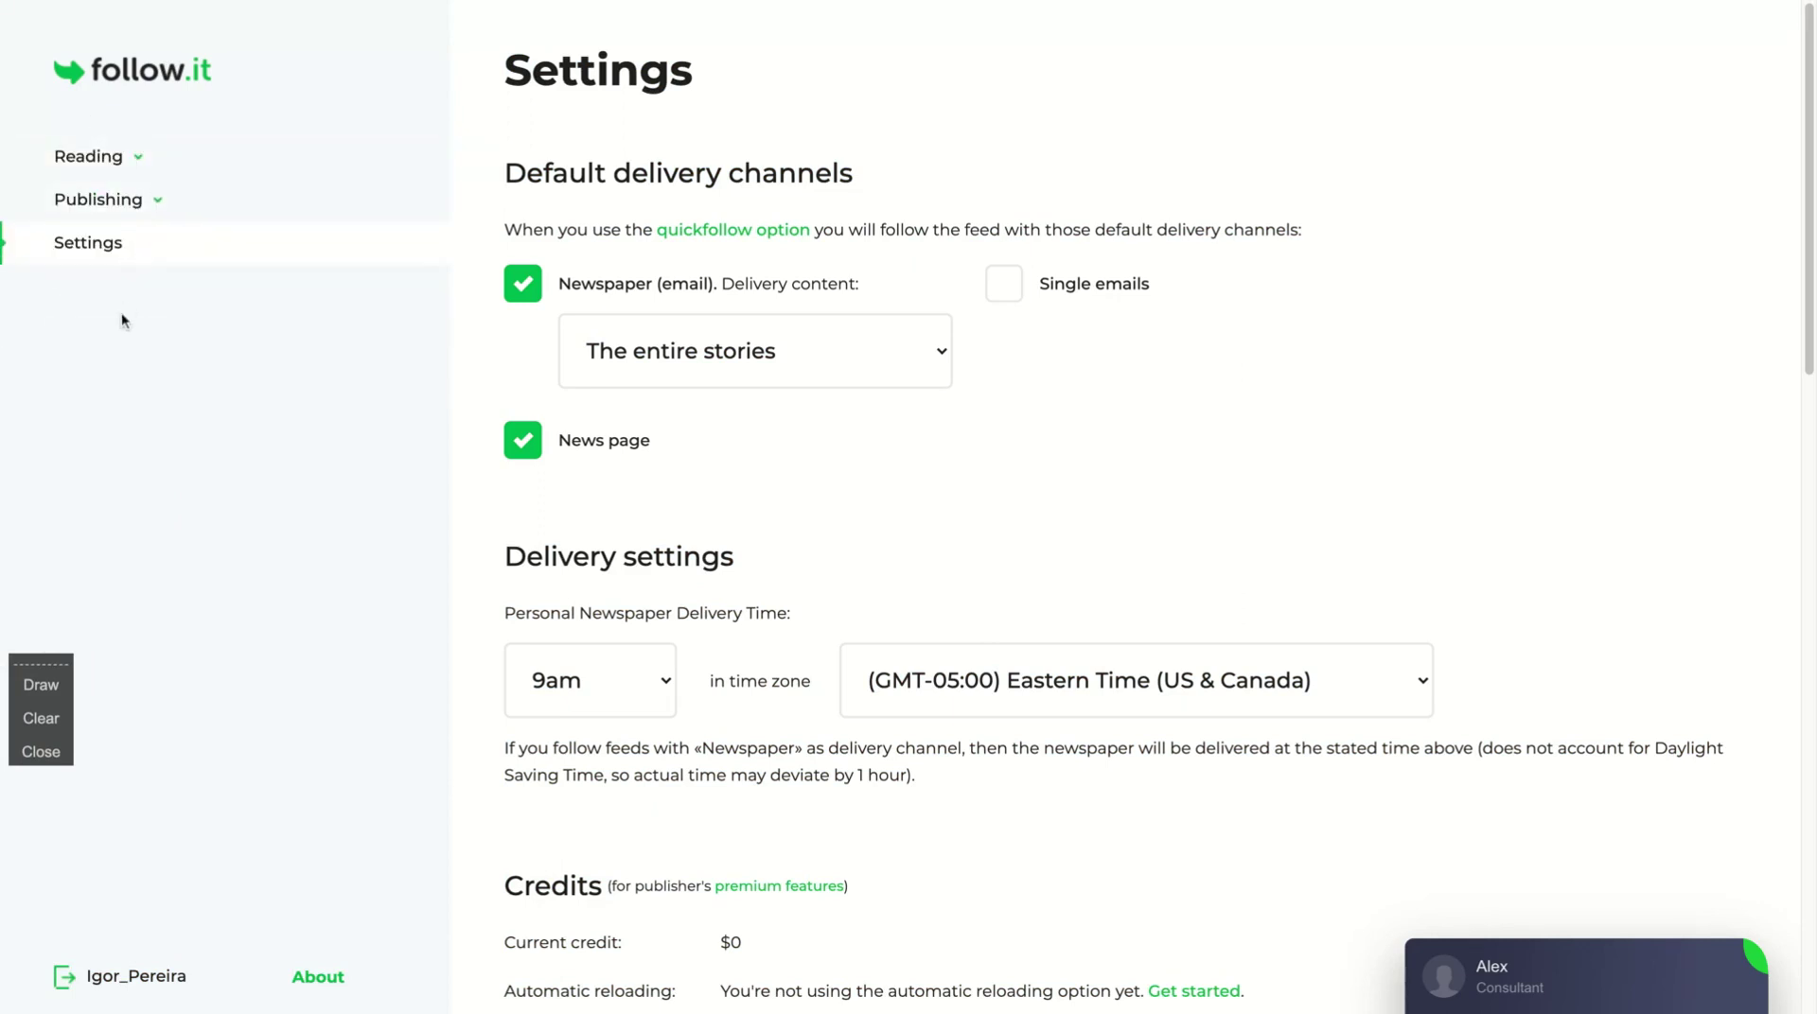
click(140, 156)
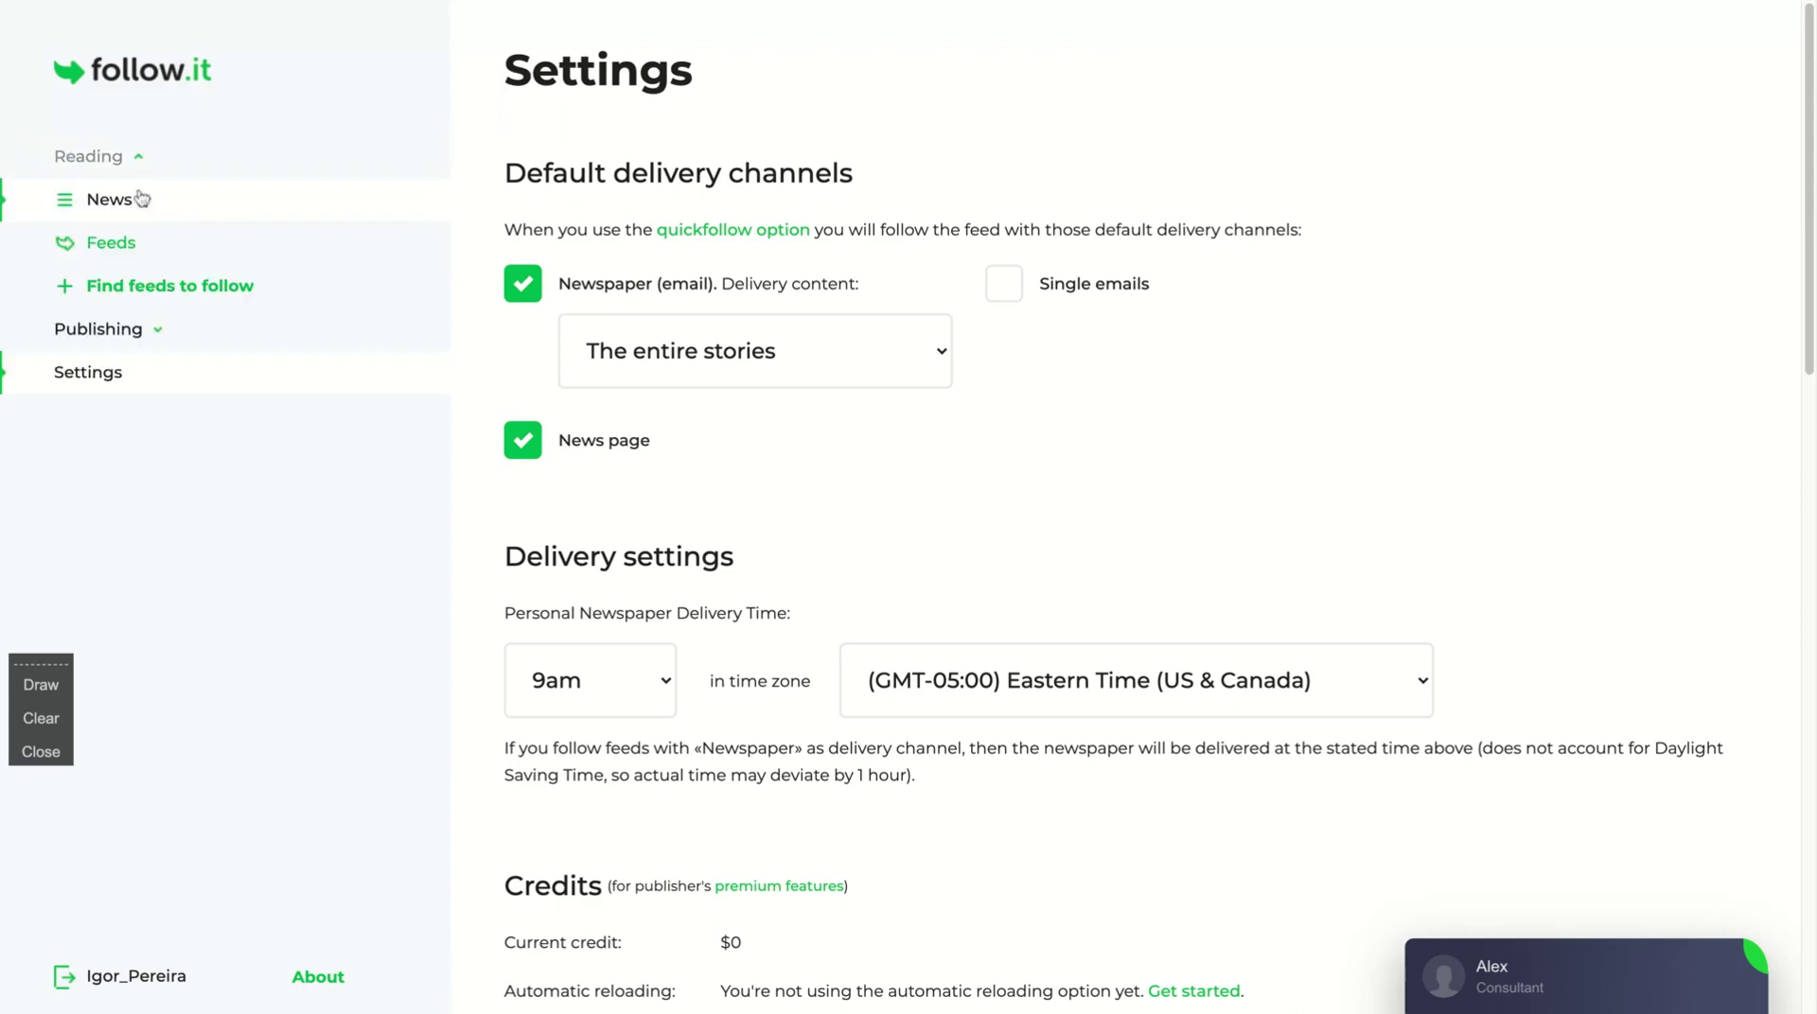
click(140, 198)
click(102, 249)
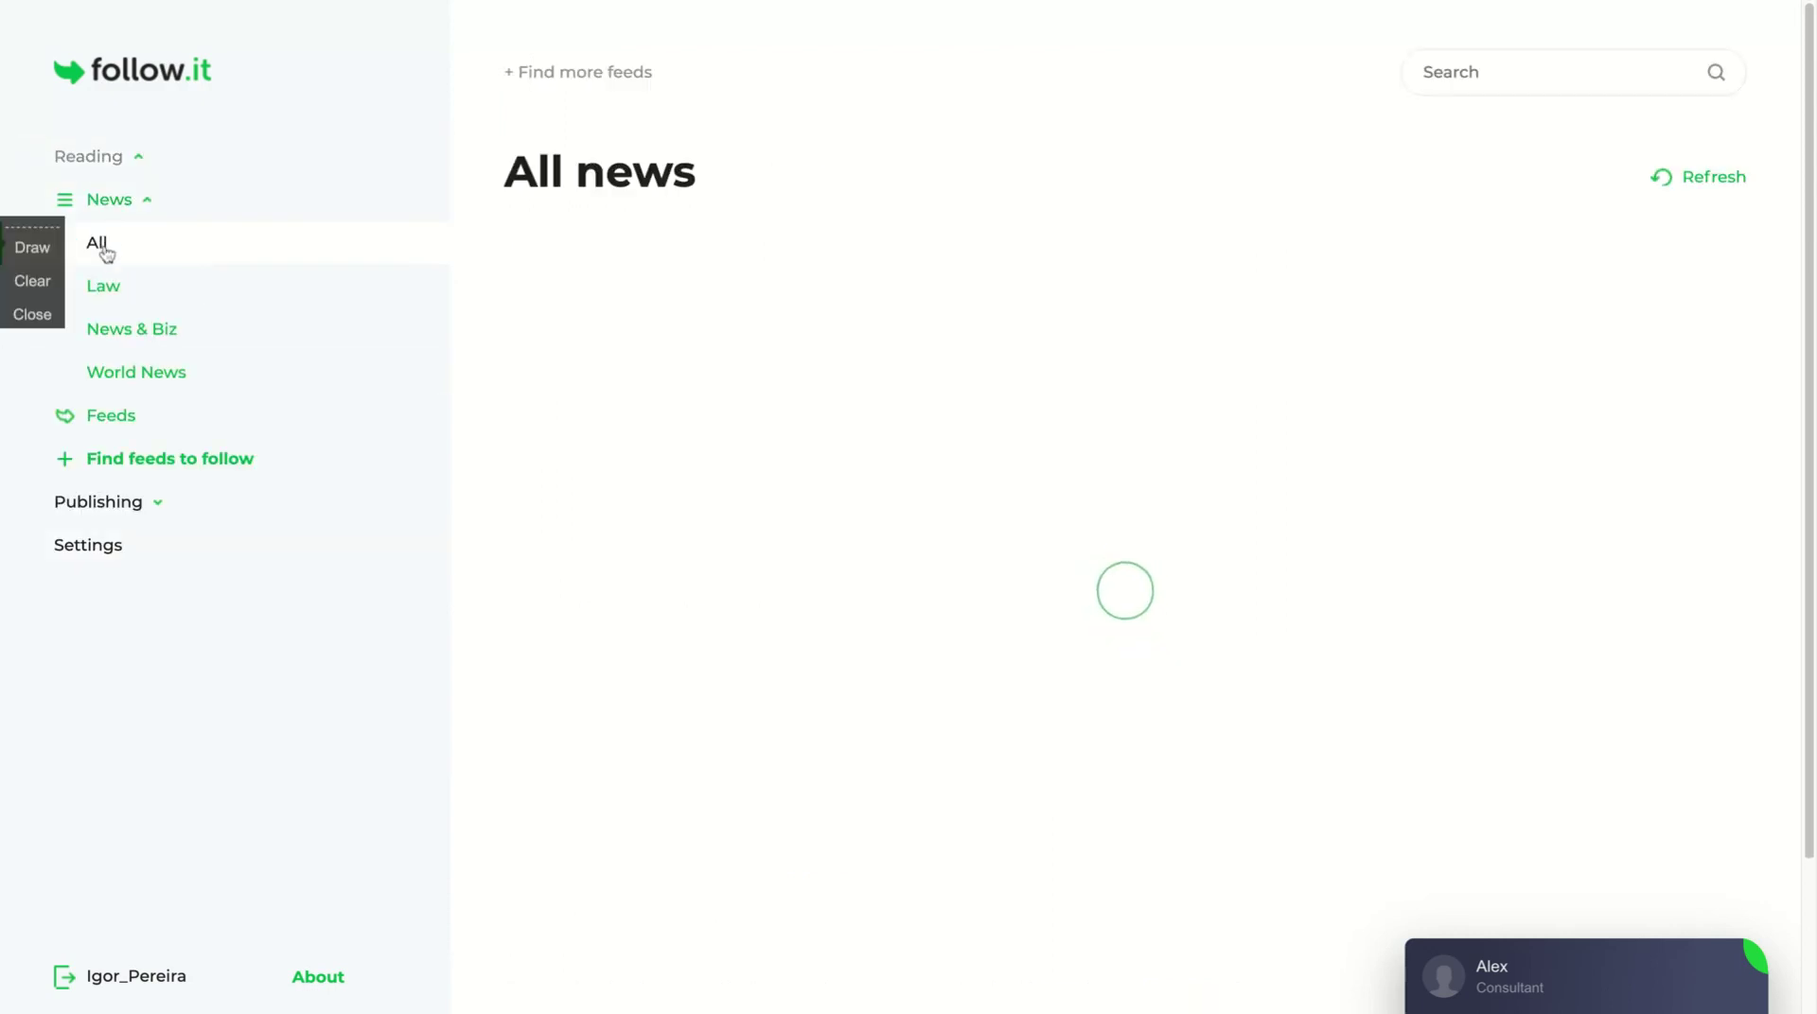
scroll(999, 369, down, 1)
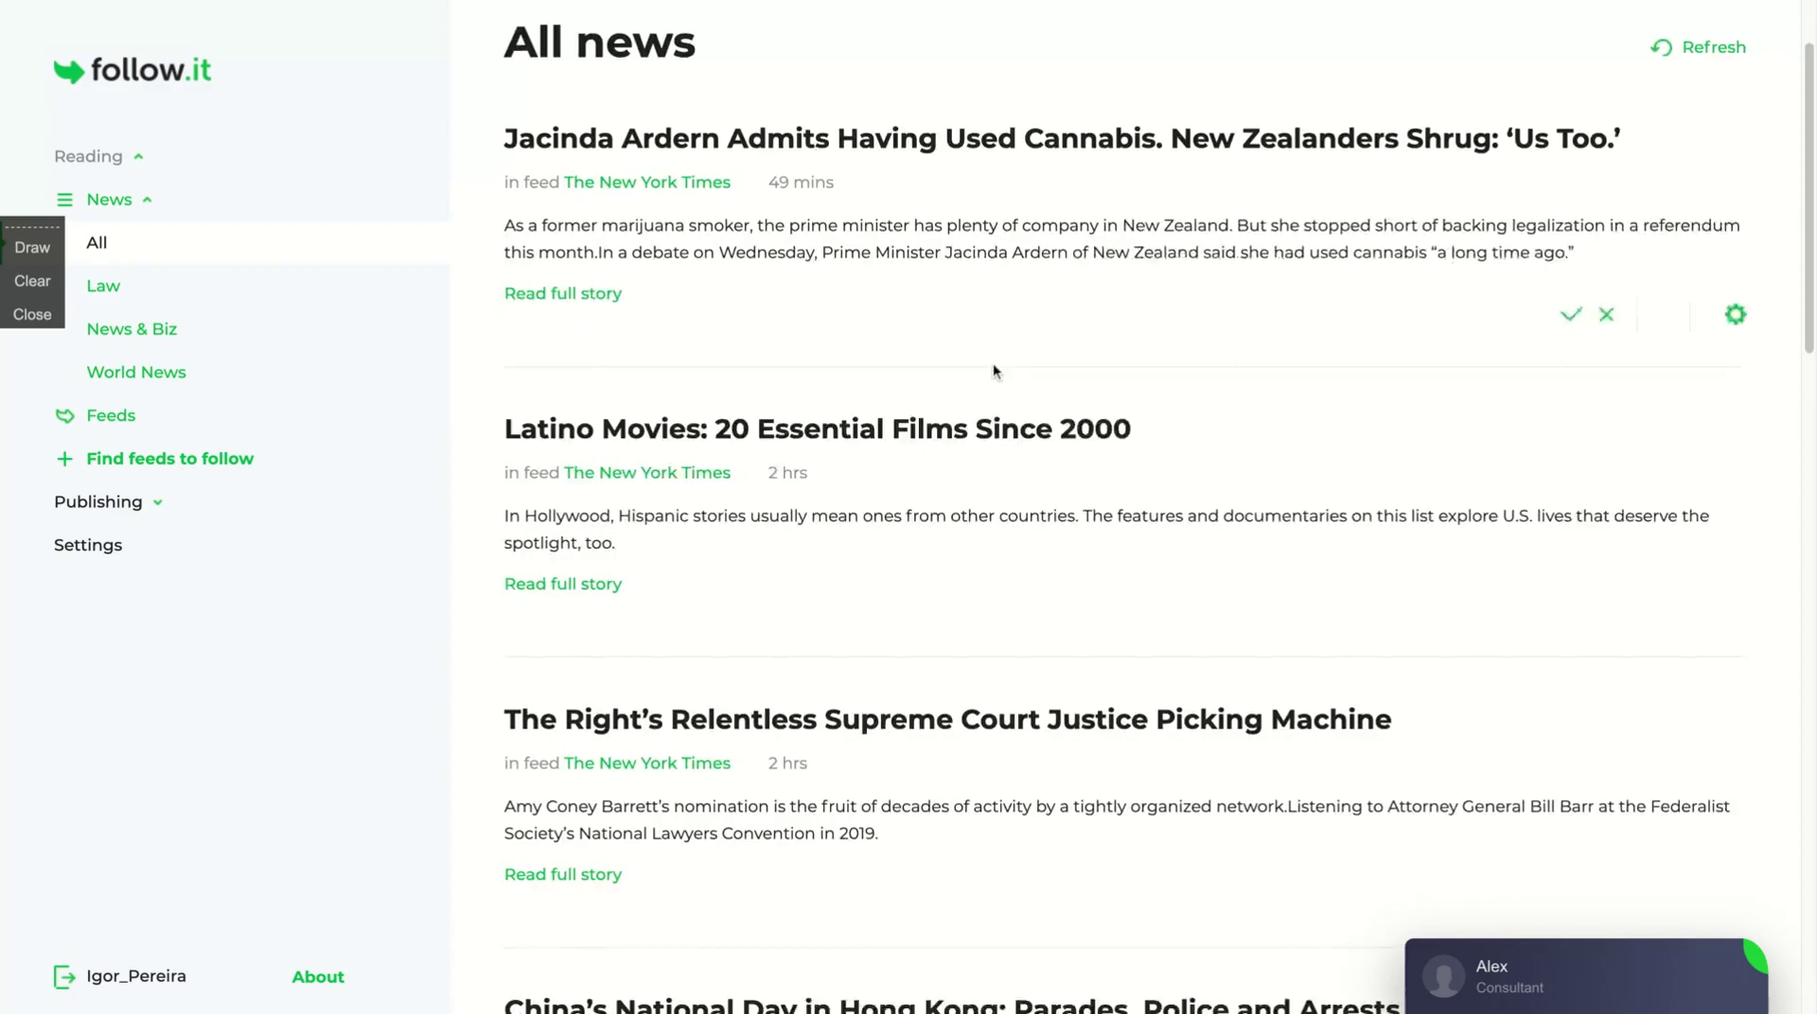
scroll(991, 369, down, 2)
scroll(992, 369, down, 5)
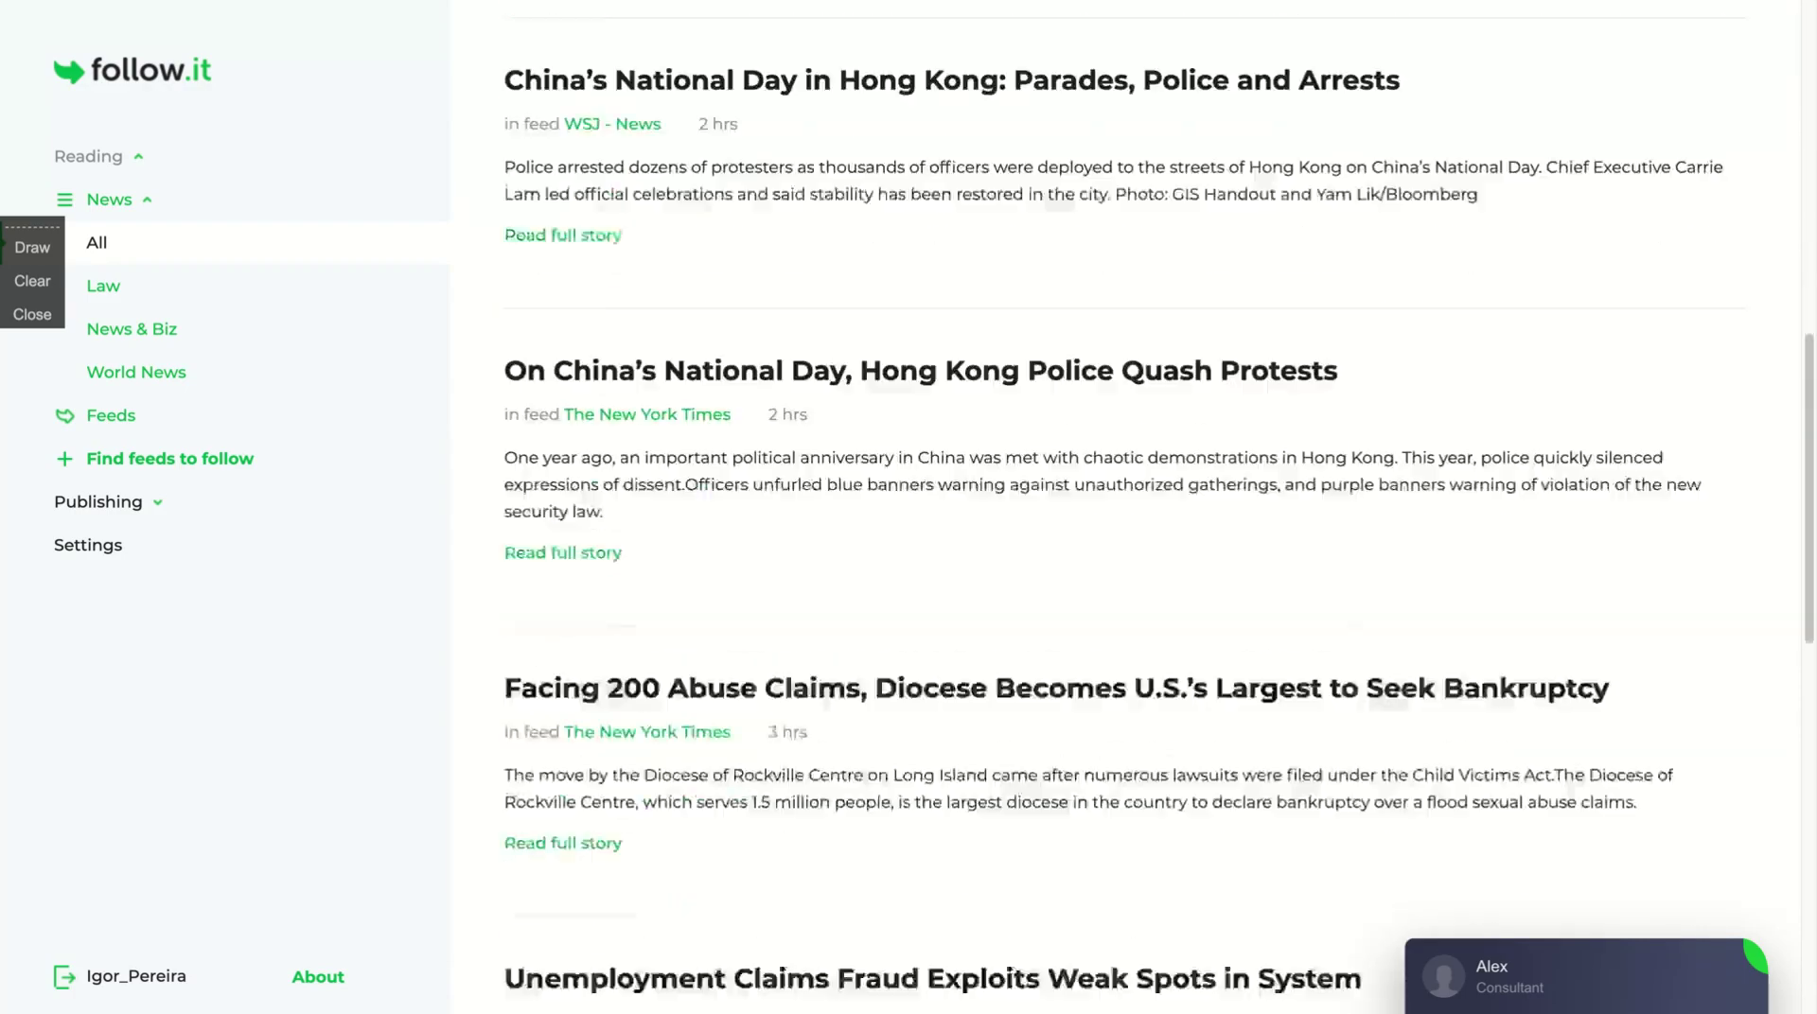
scroll(992, 369, down, 9)
scroll(992, 369, up, 7)
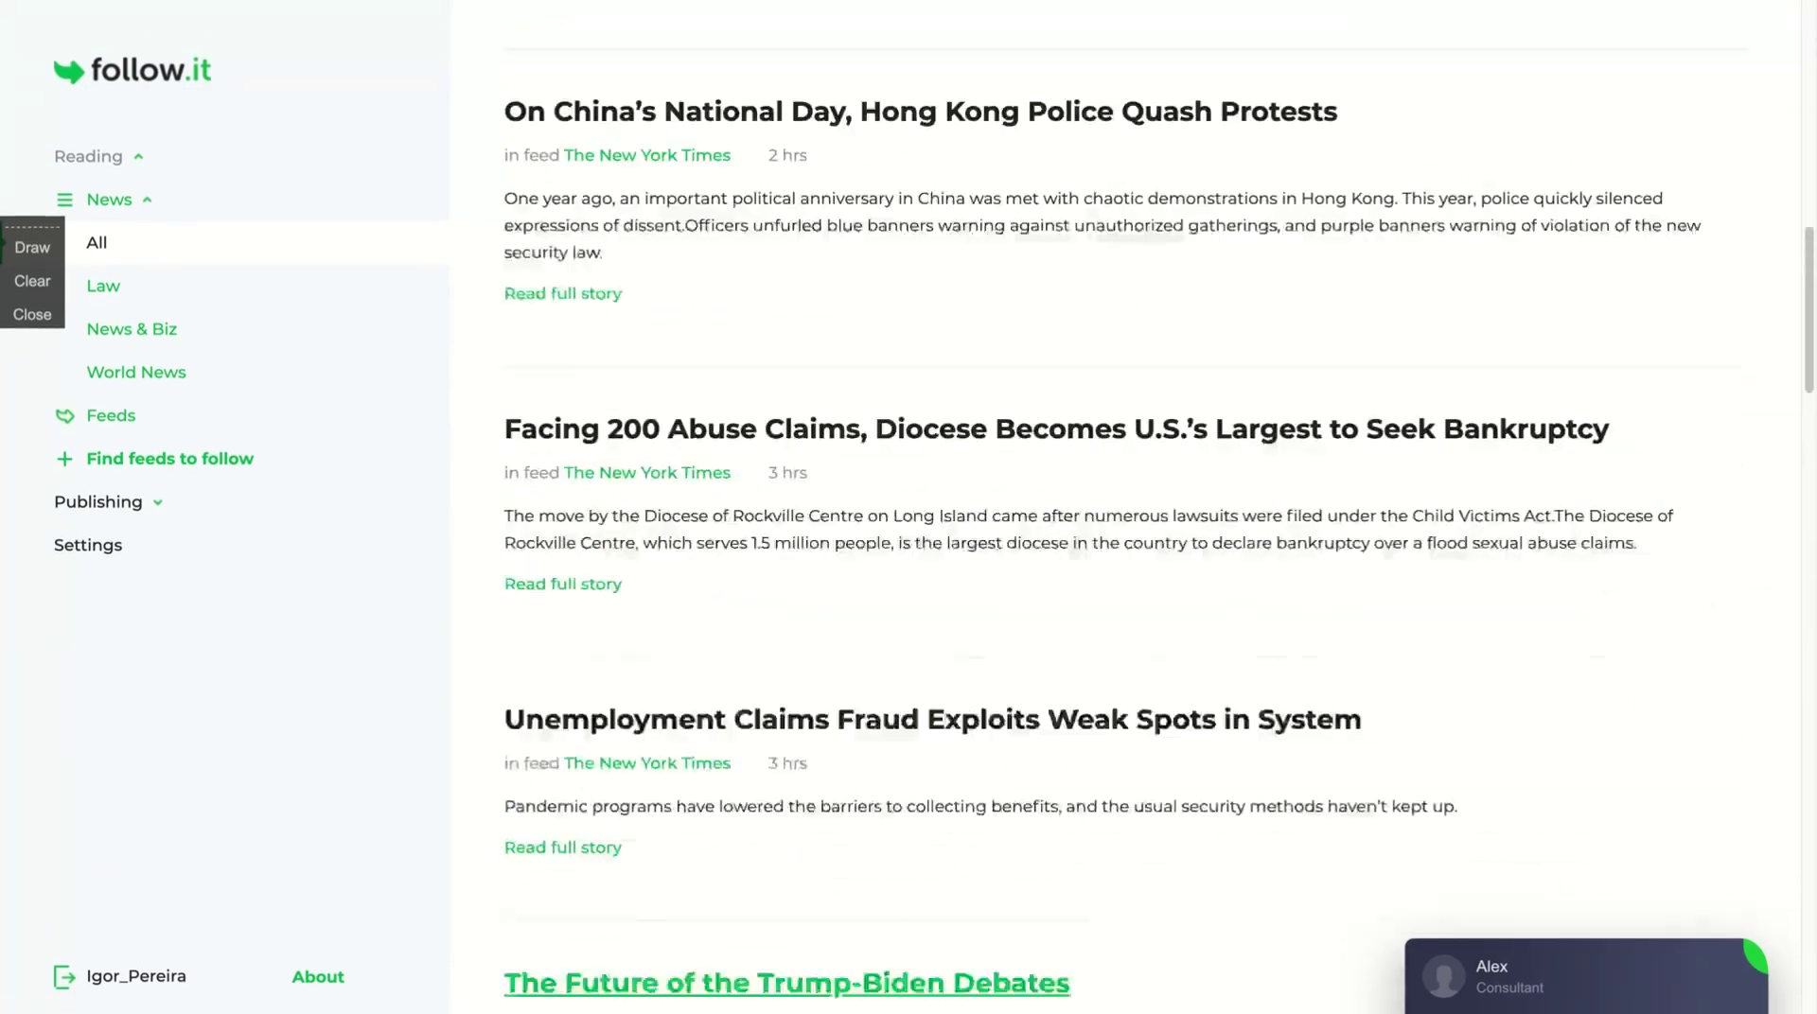
scroll(991, 369, up, 8)
scroll(992, 369, up, 4)
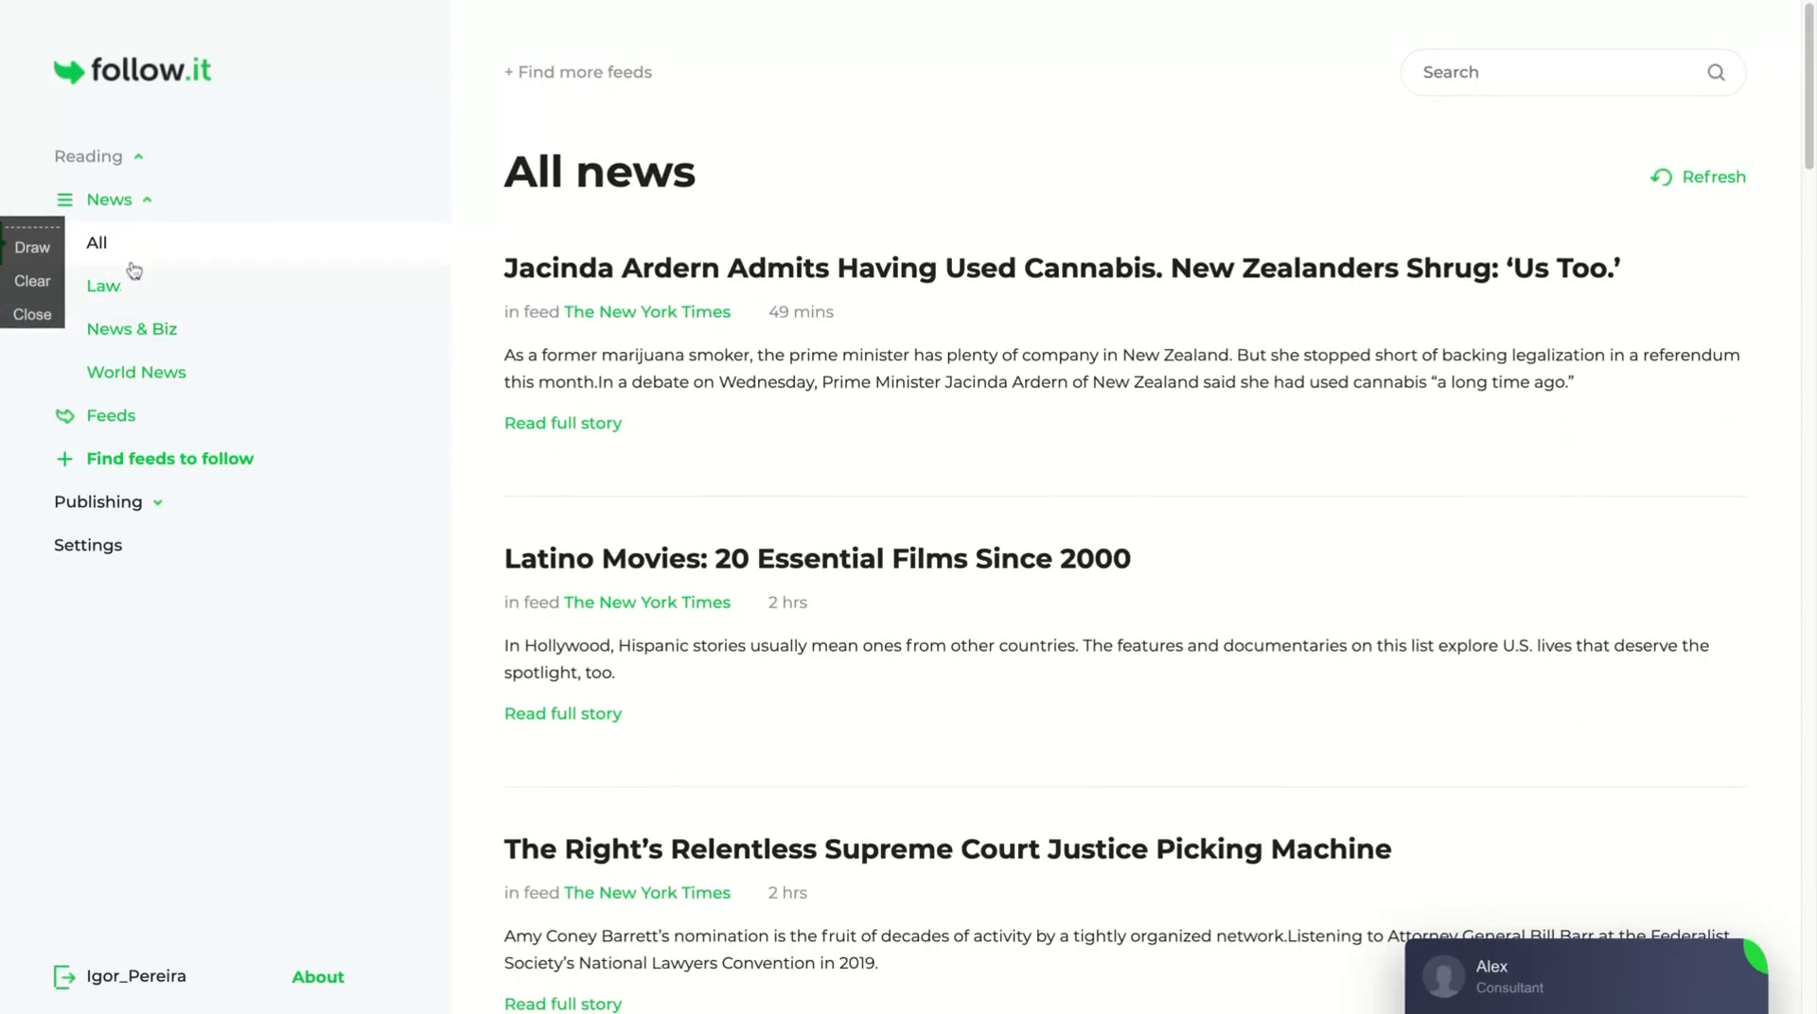
Open the feed directory for finding more feeds and browse the listed United States news sources in English.
click(596, 76)
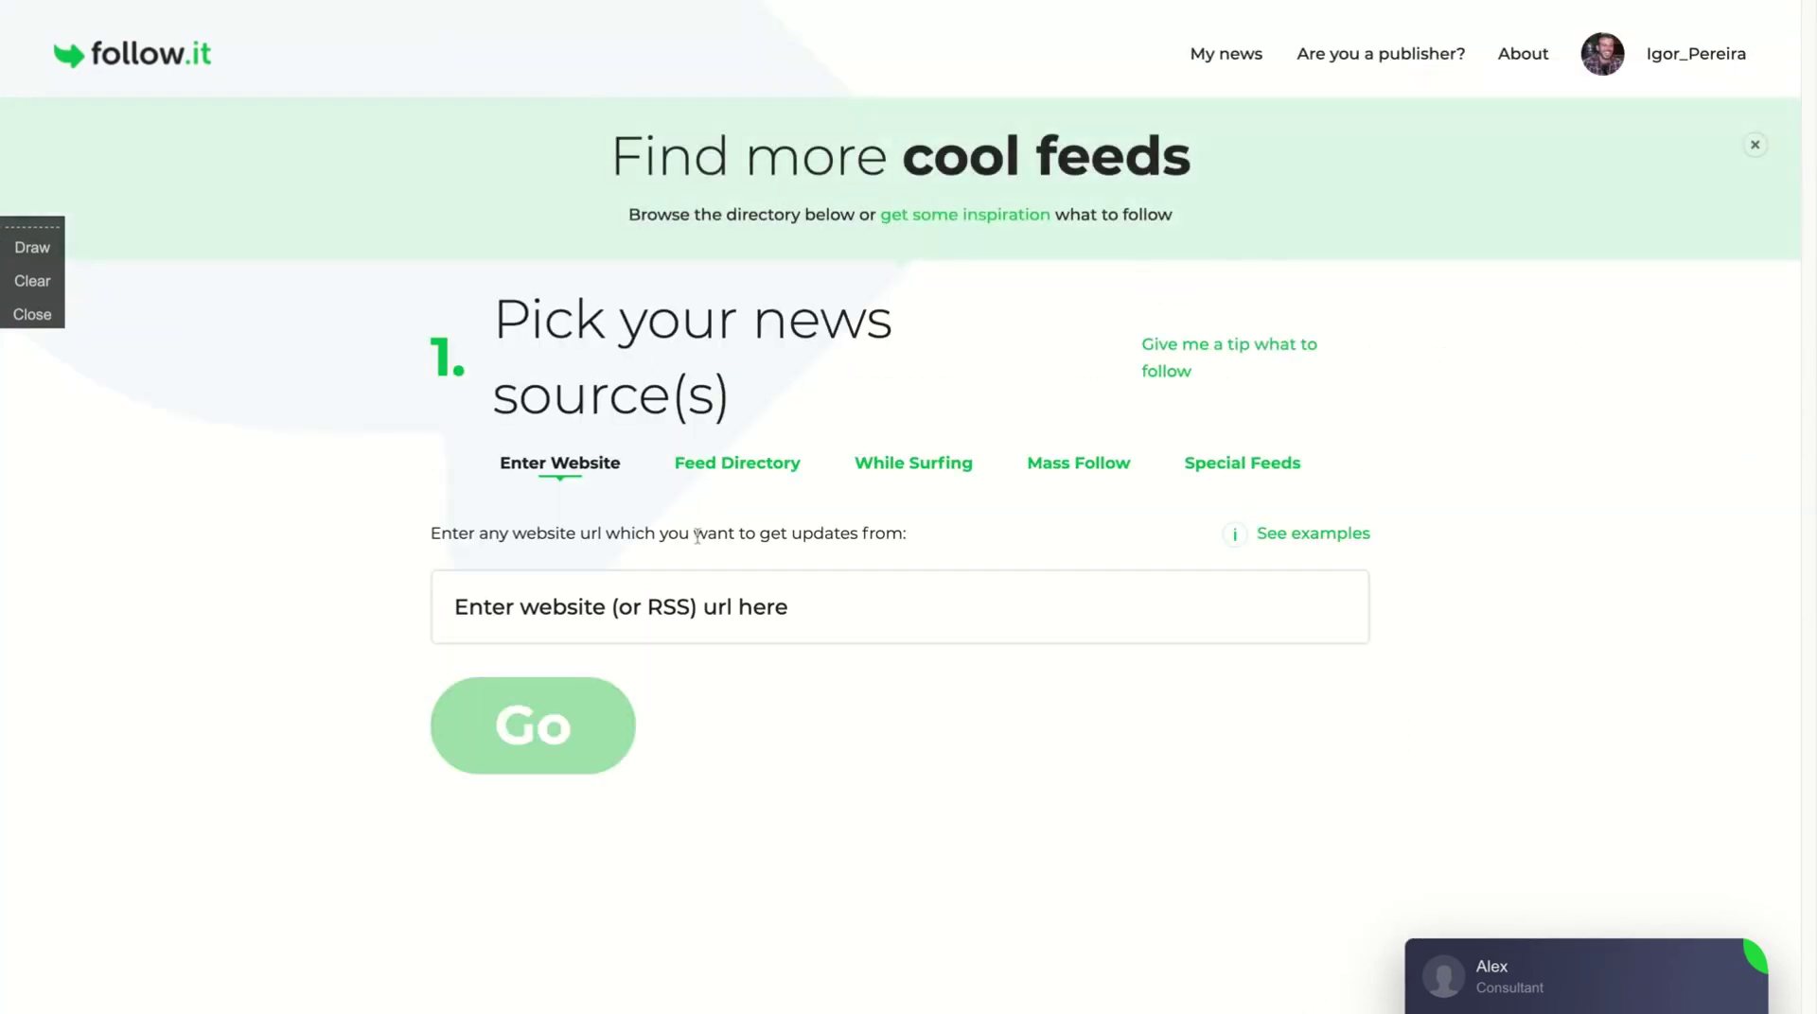
click(735, 466)
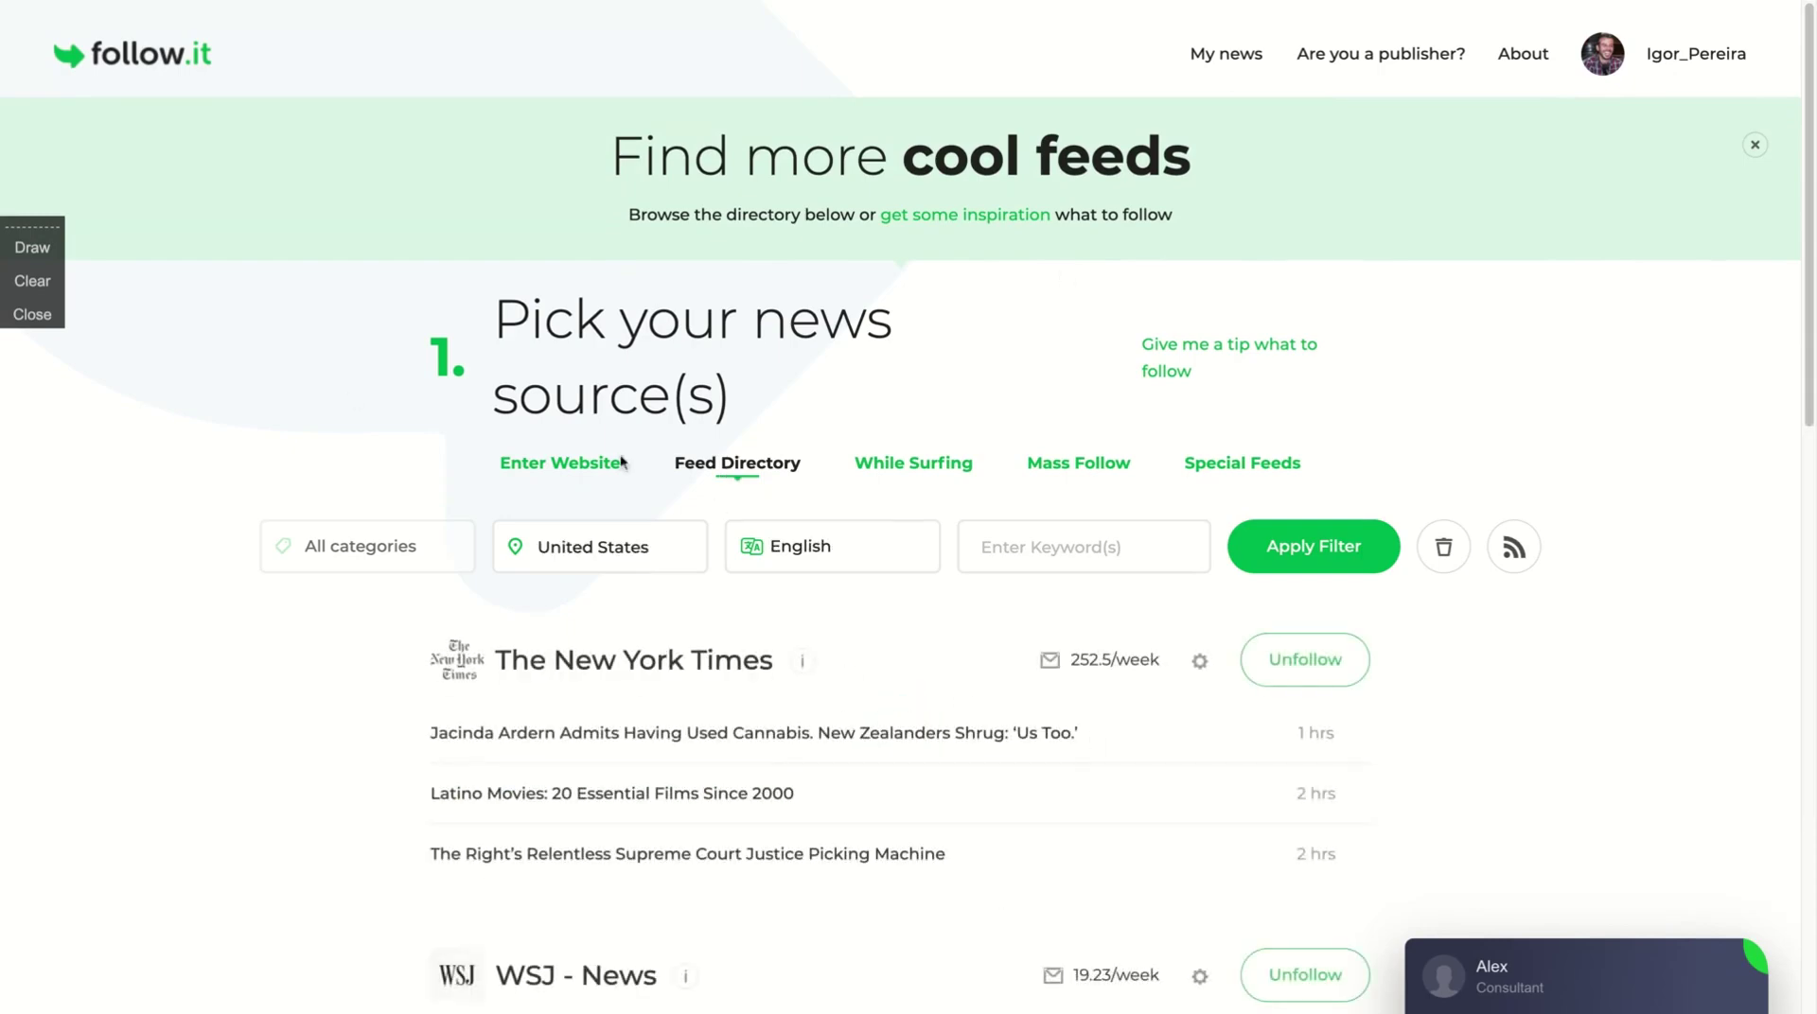
mouse_move(566, 540)
scroll(852, 833, down, 2)
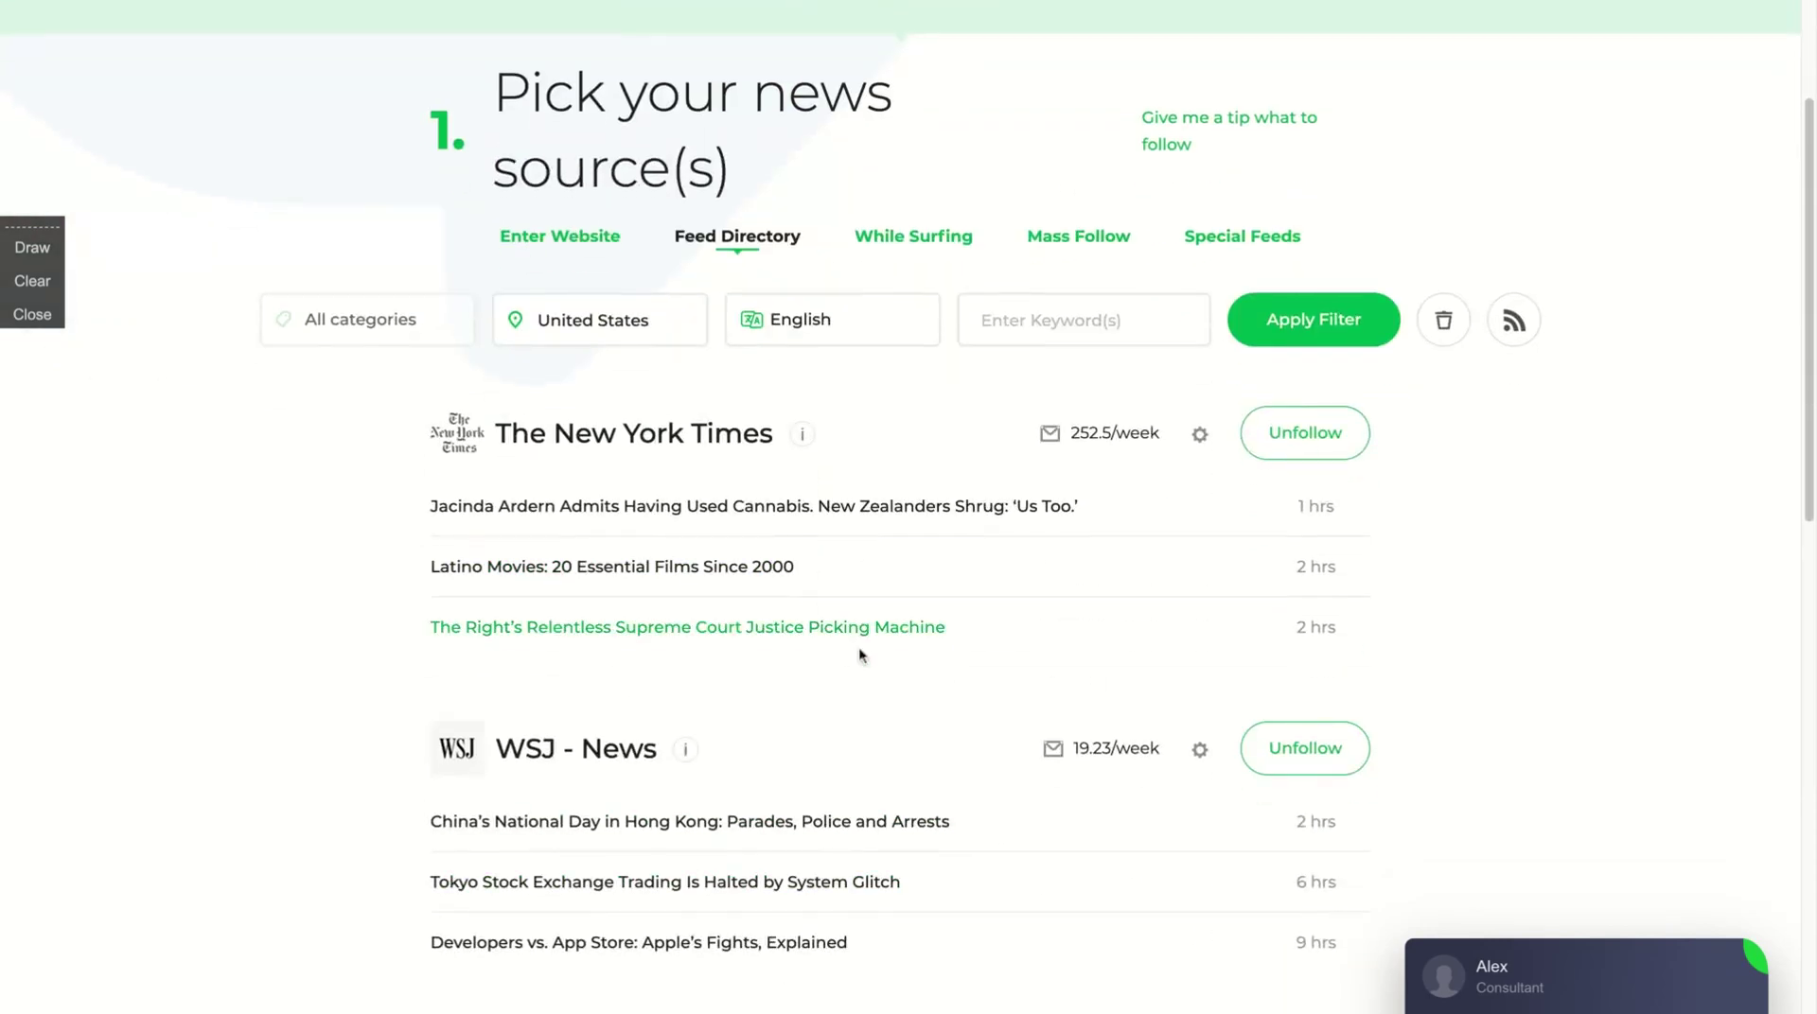
scroll(856, 651, down, 2)
scroll(845, 653, down, 1)
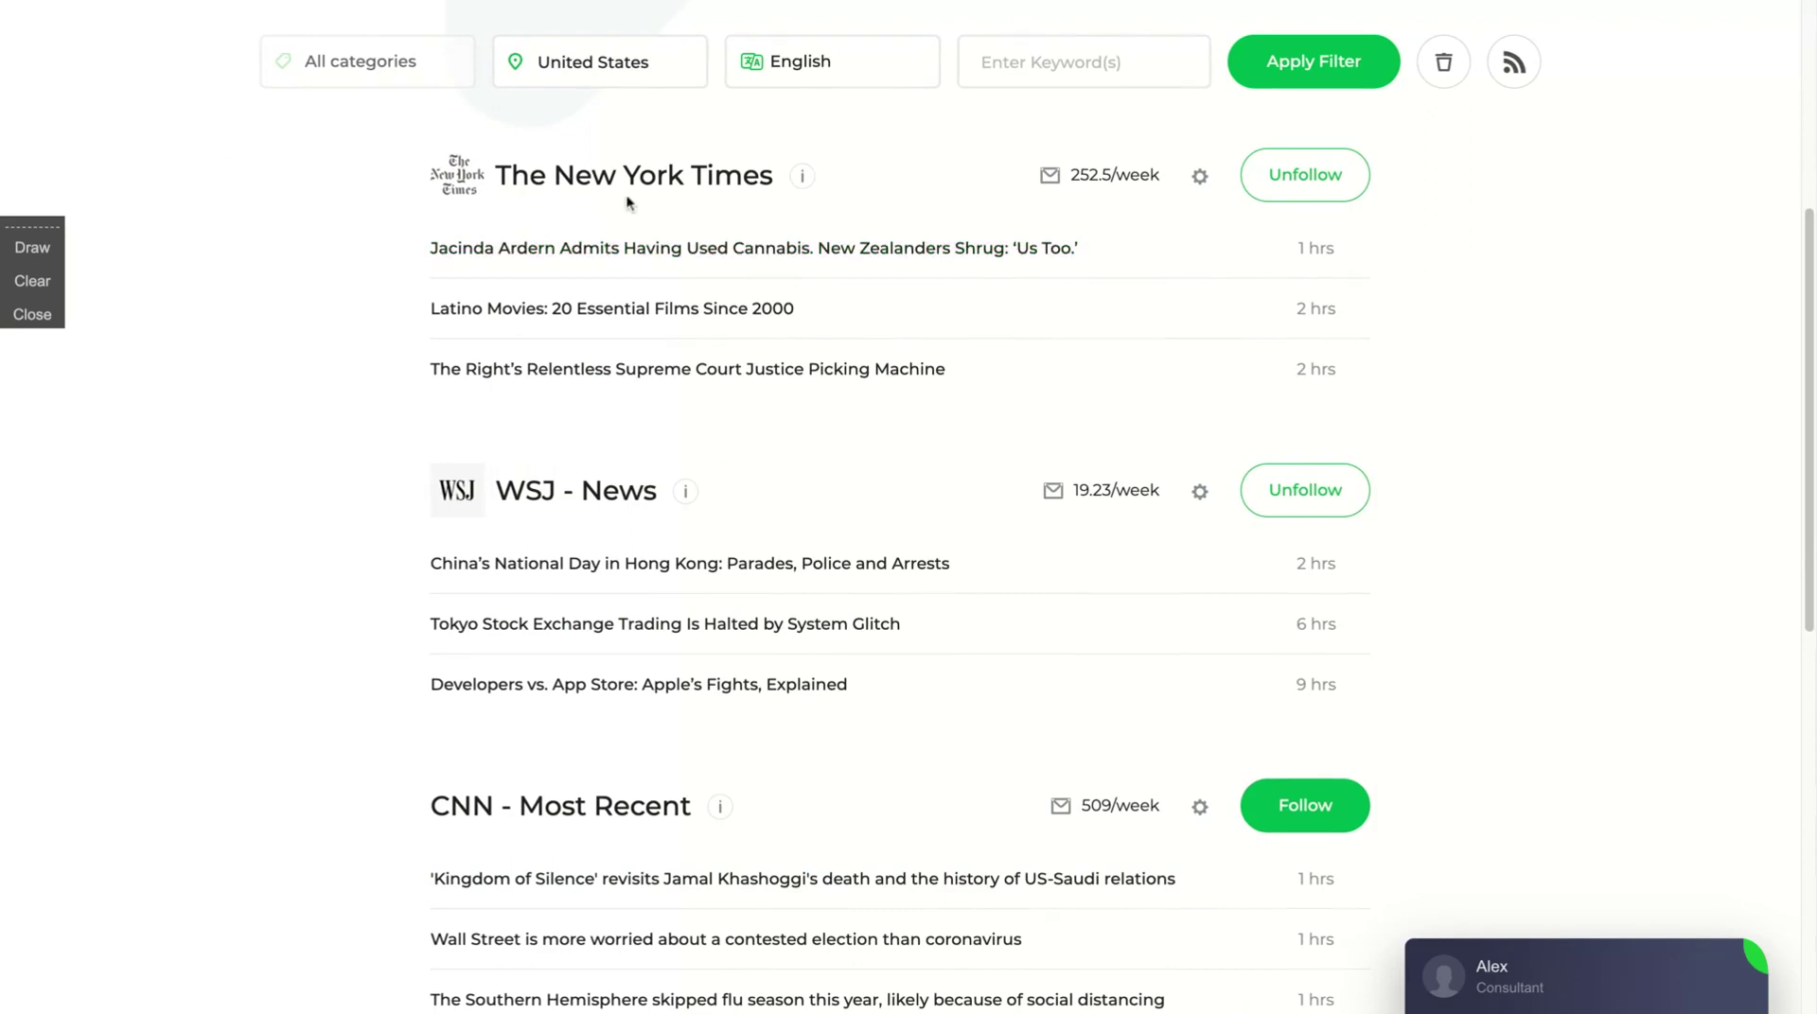
scroll(922, 500, down, 3)
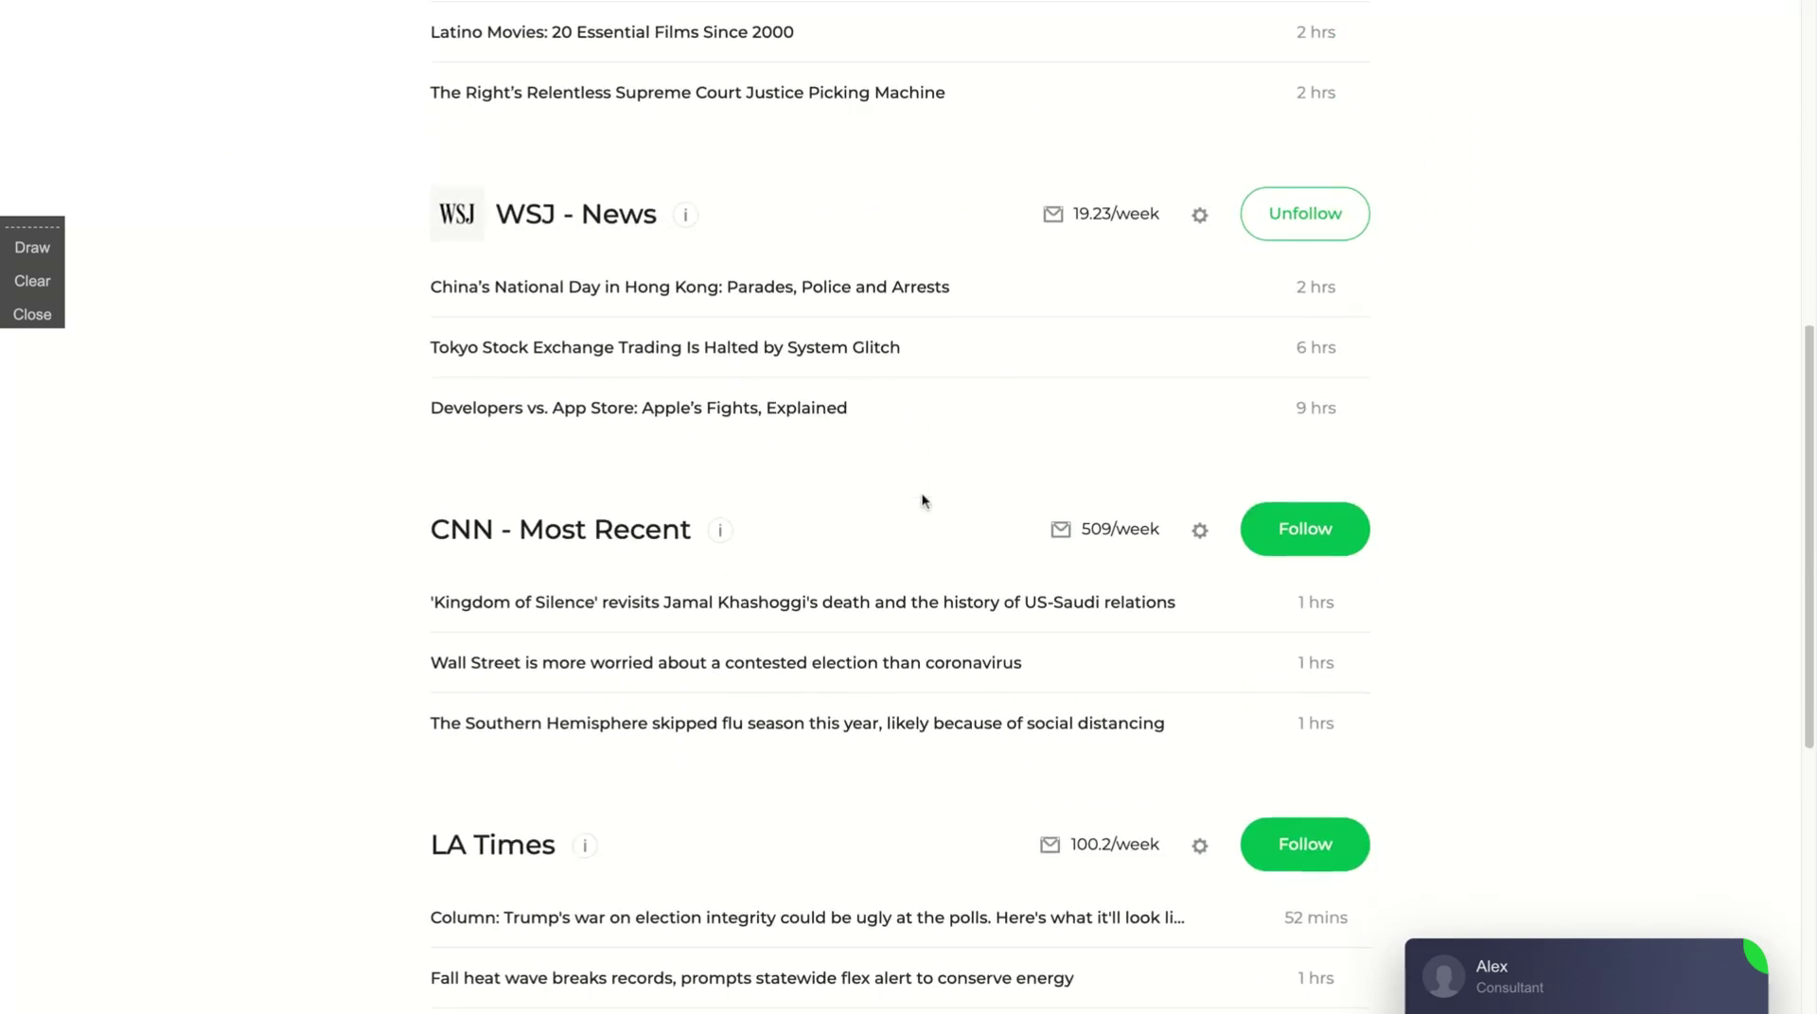
scroll(934, 401, down, 9)
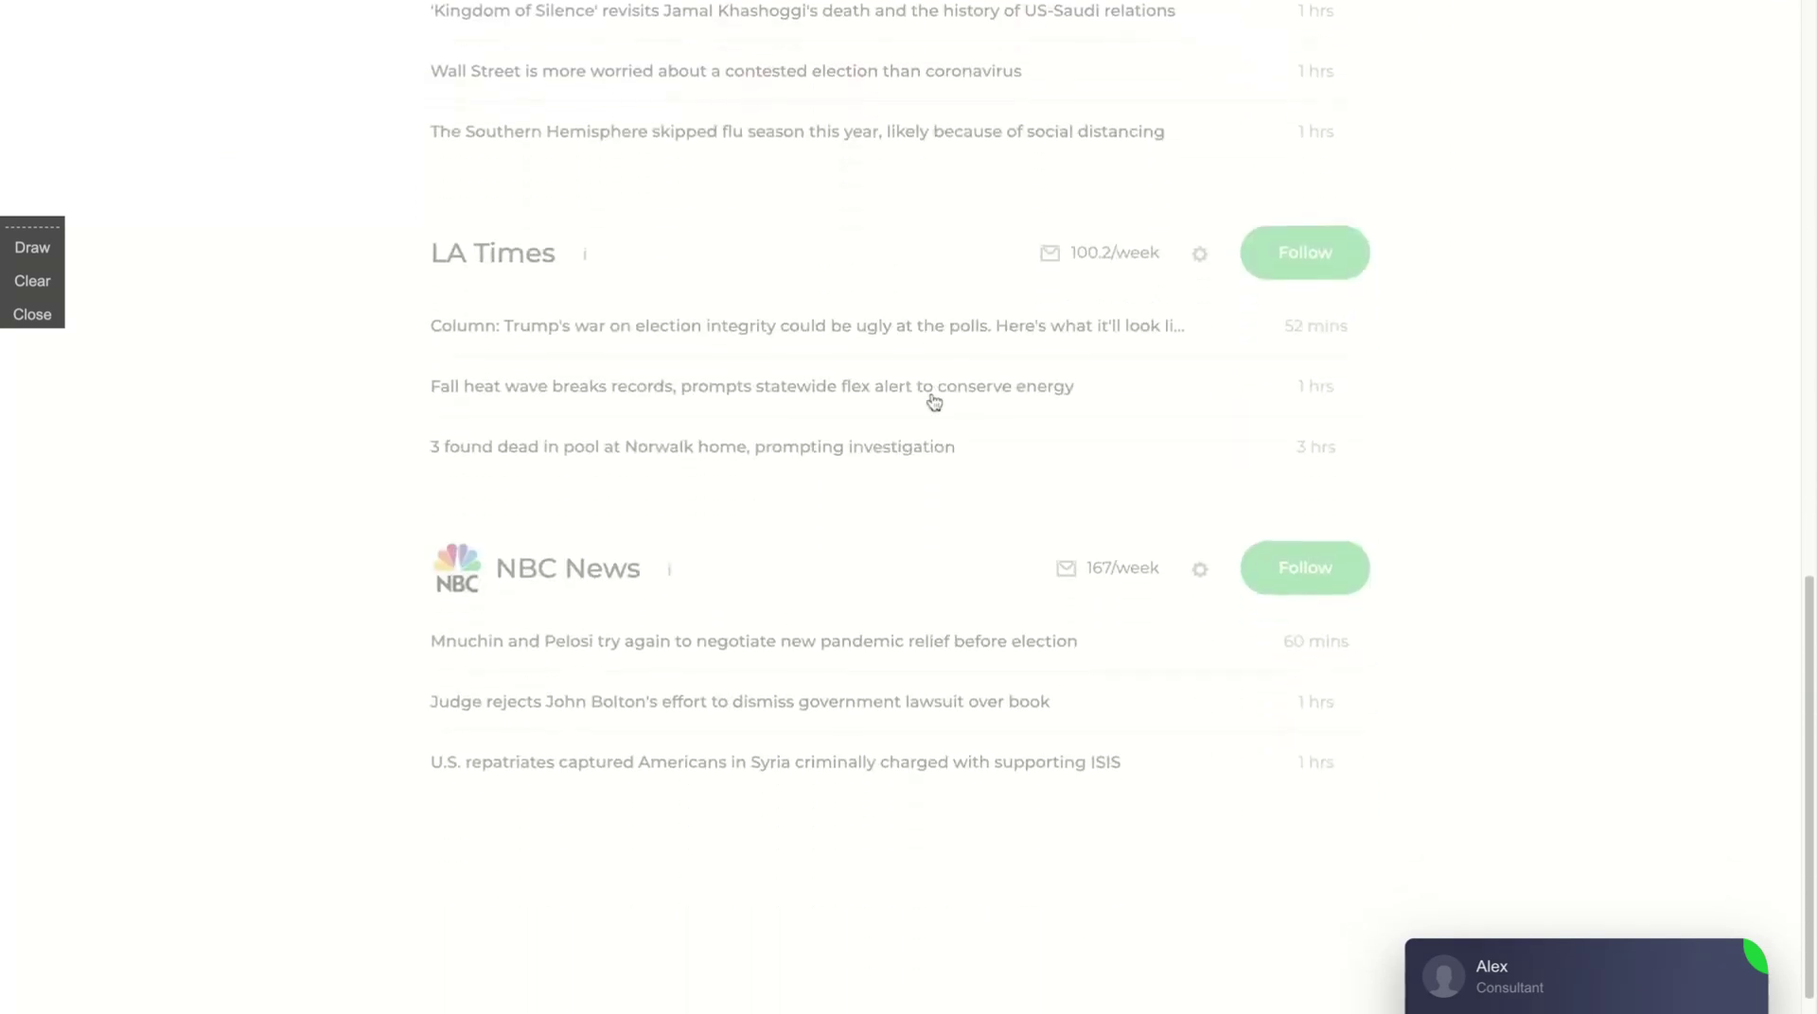
scroll(934, 401, down, 3)
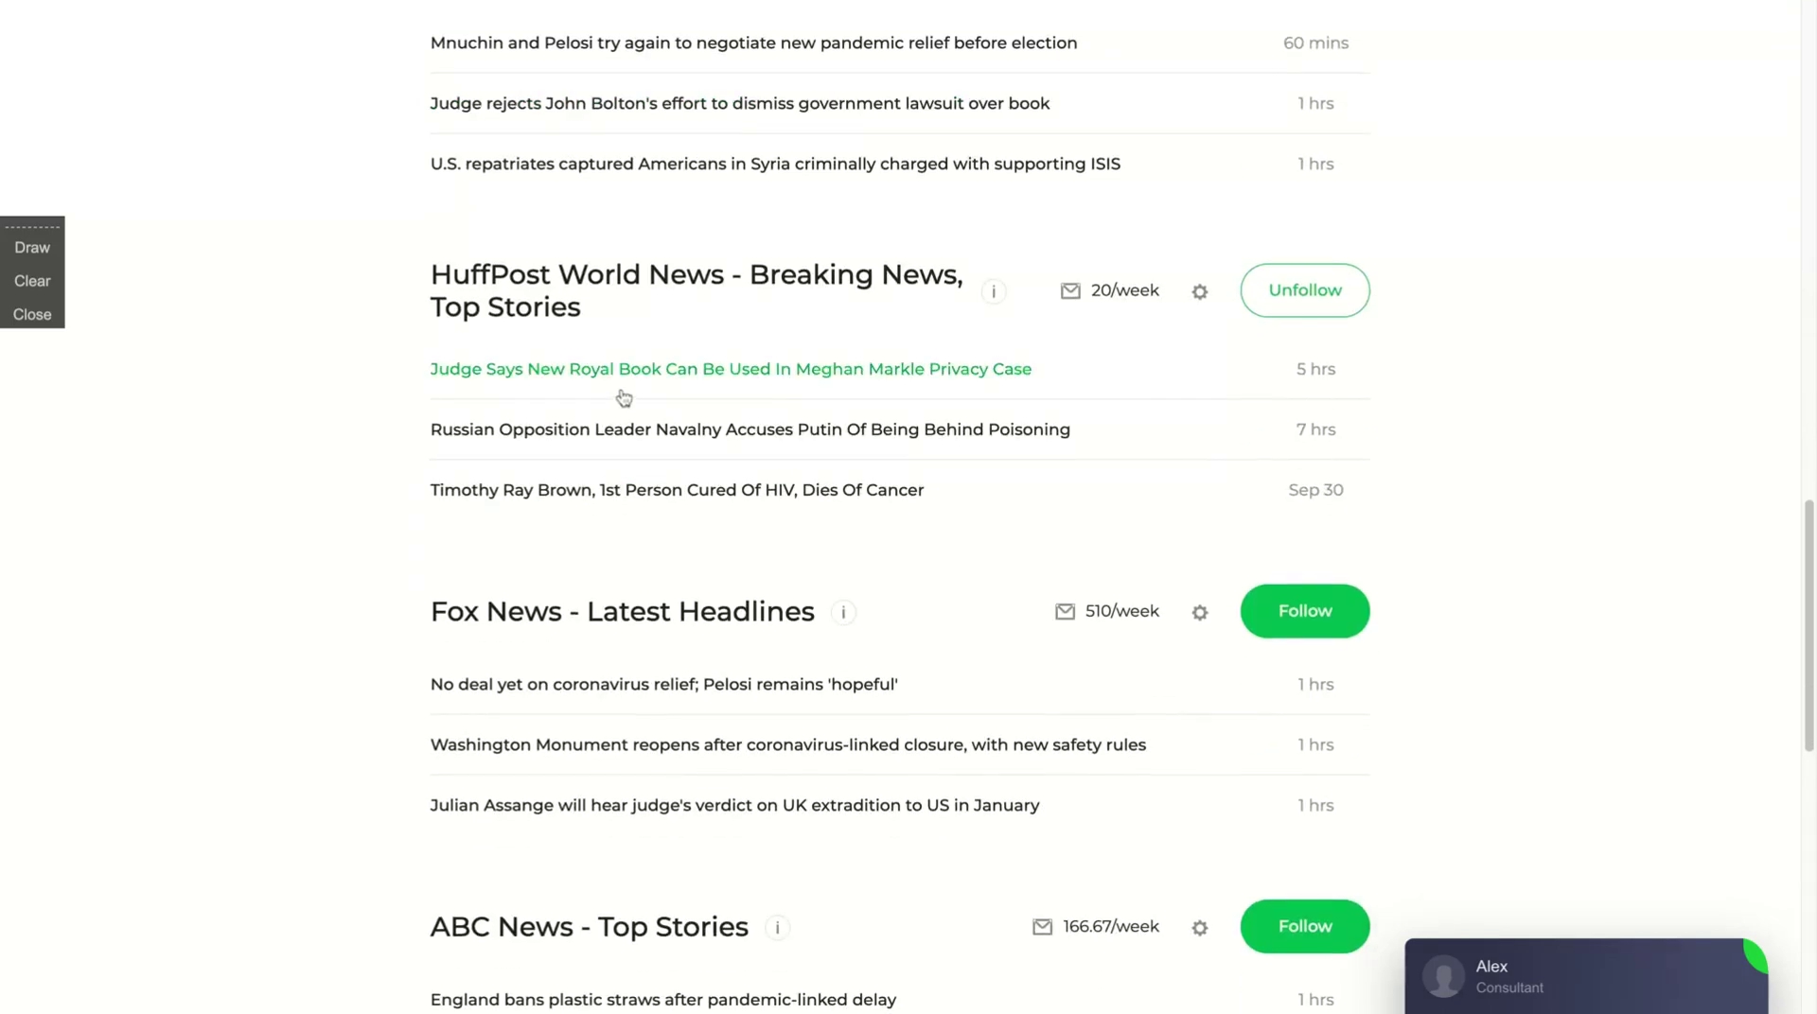
scroll(953, 595, down, 11)
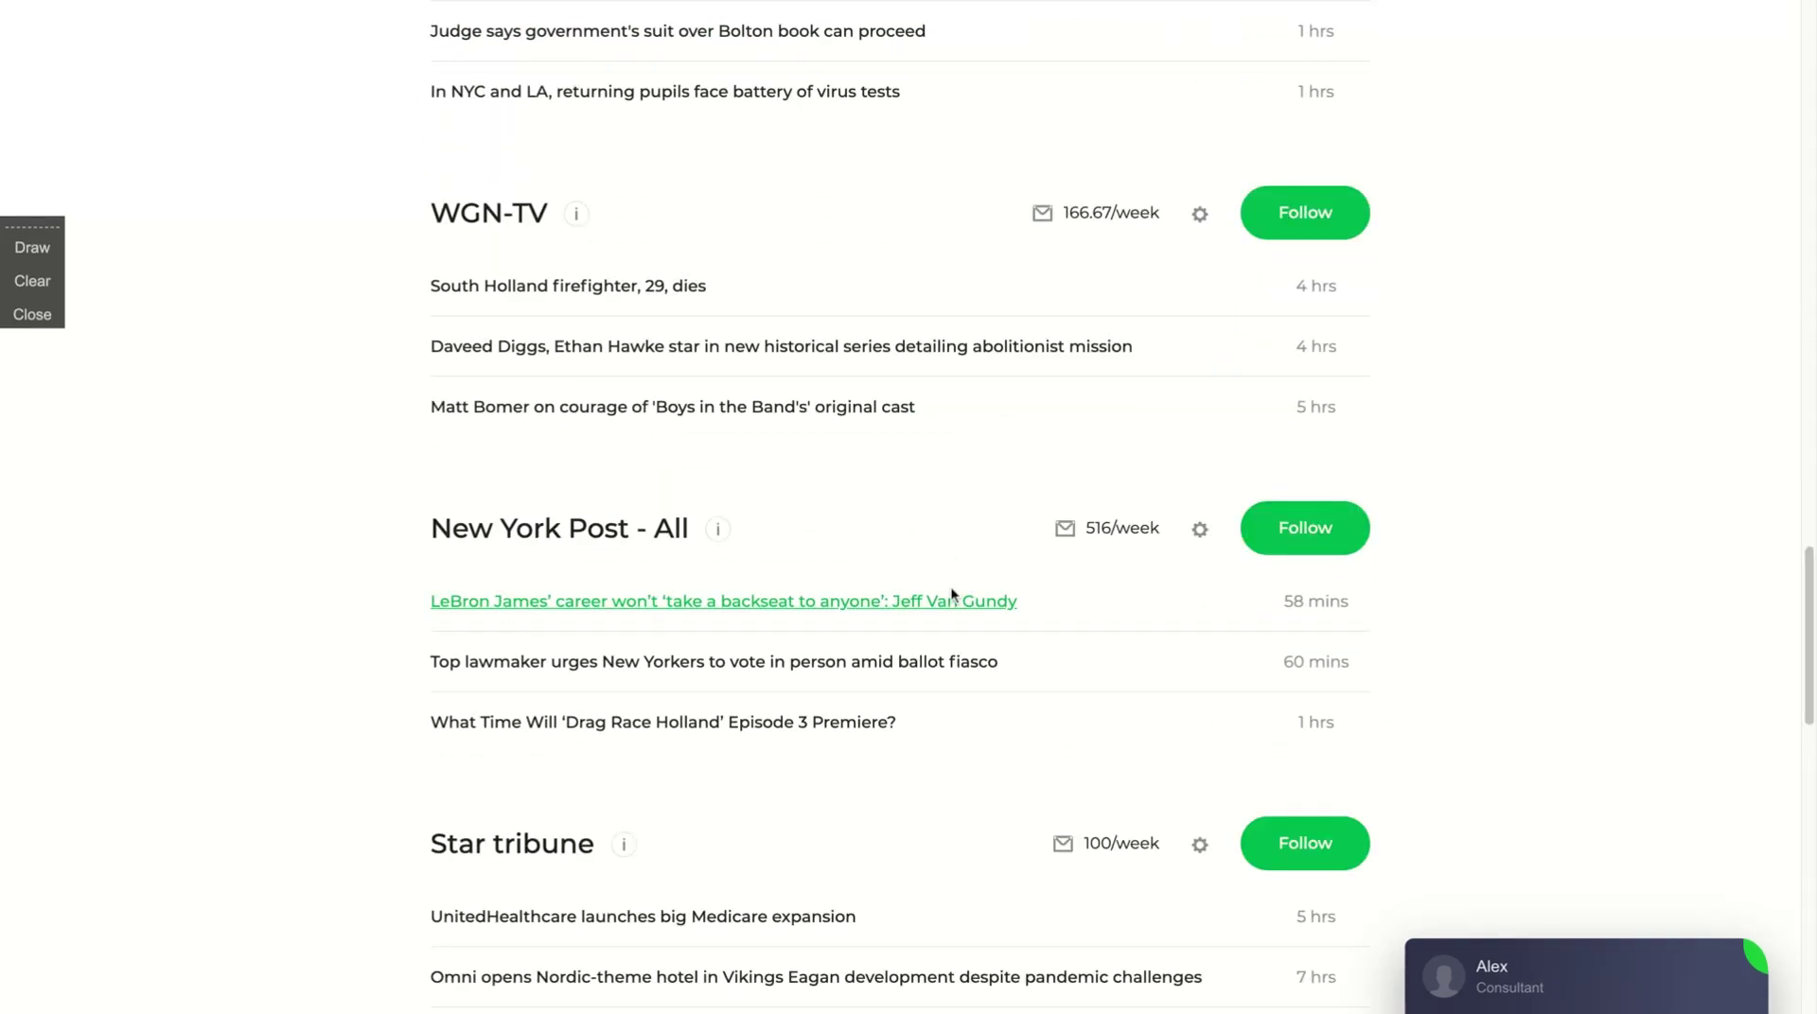
scroll(961, 580, down, 15)
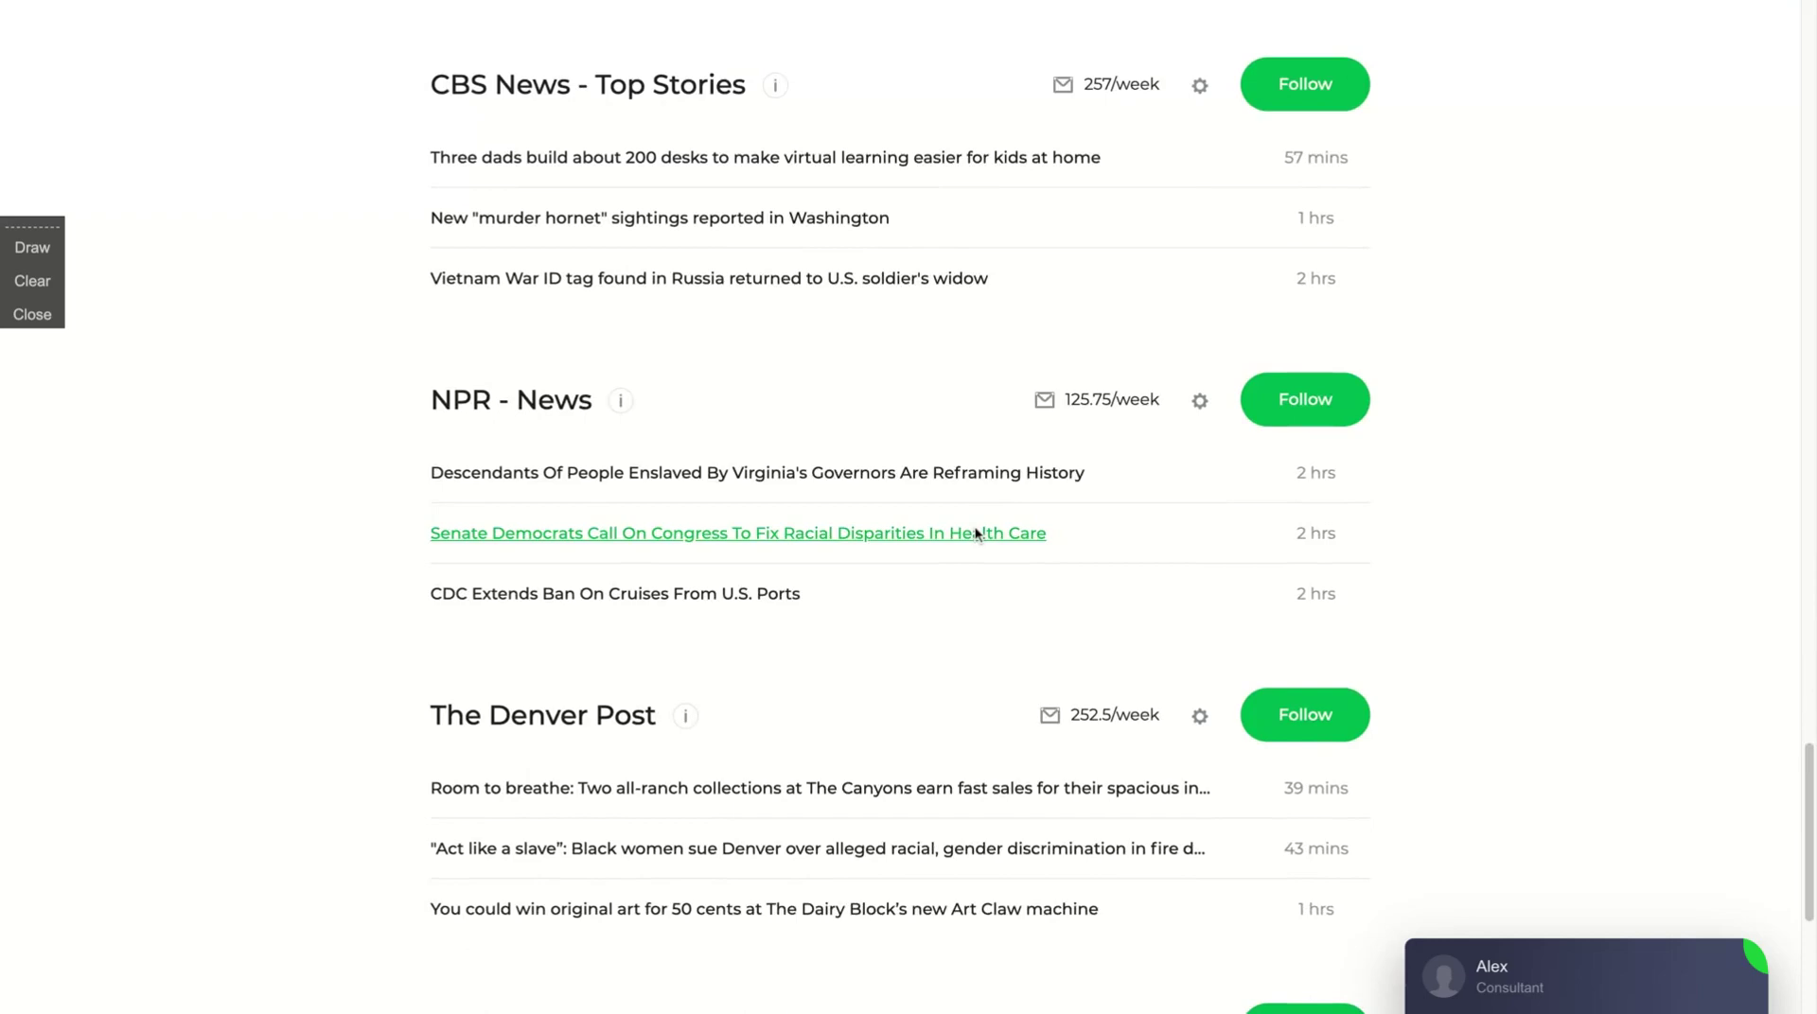
scroll(976, 534, down, 7)
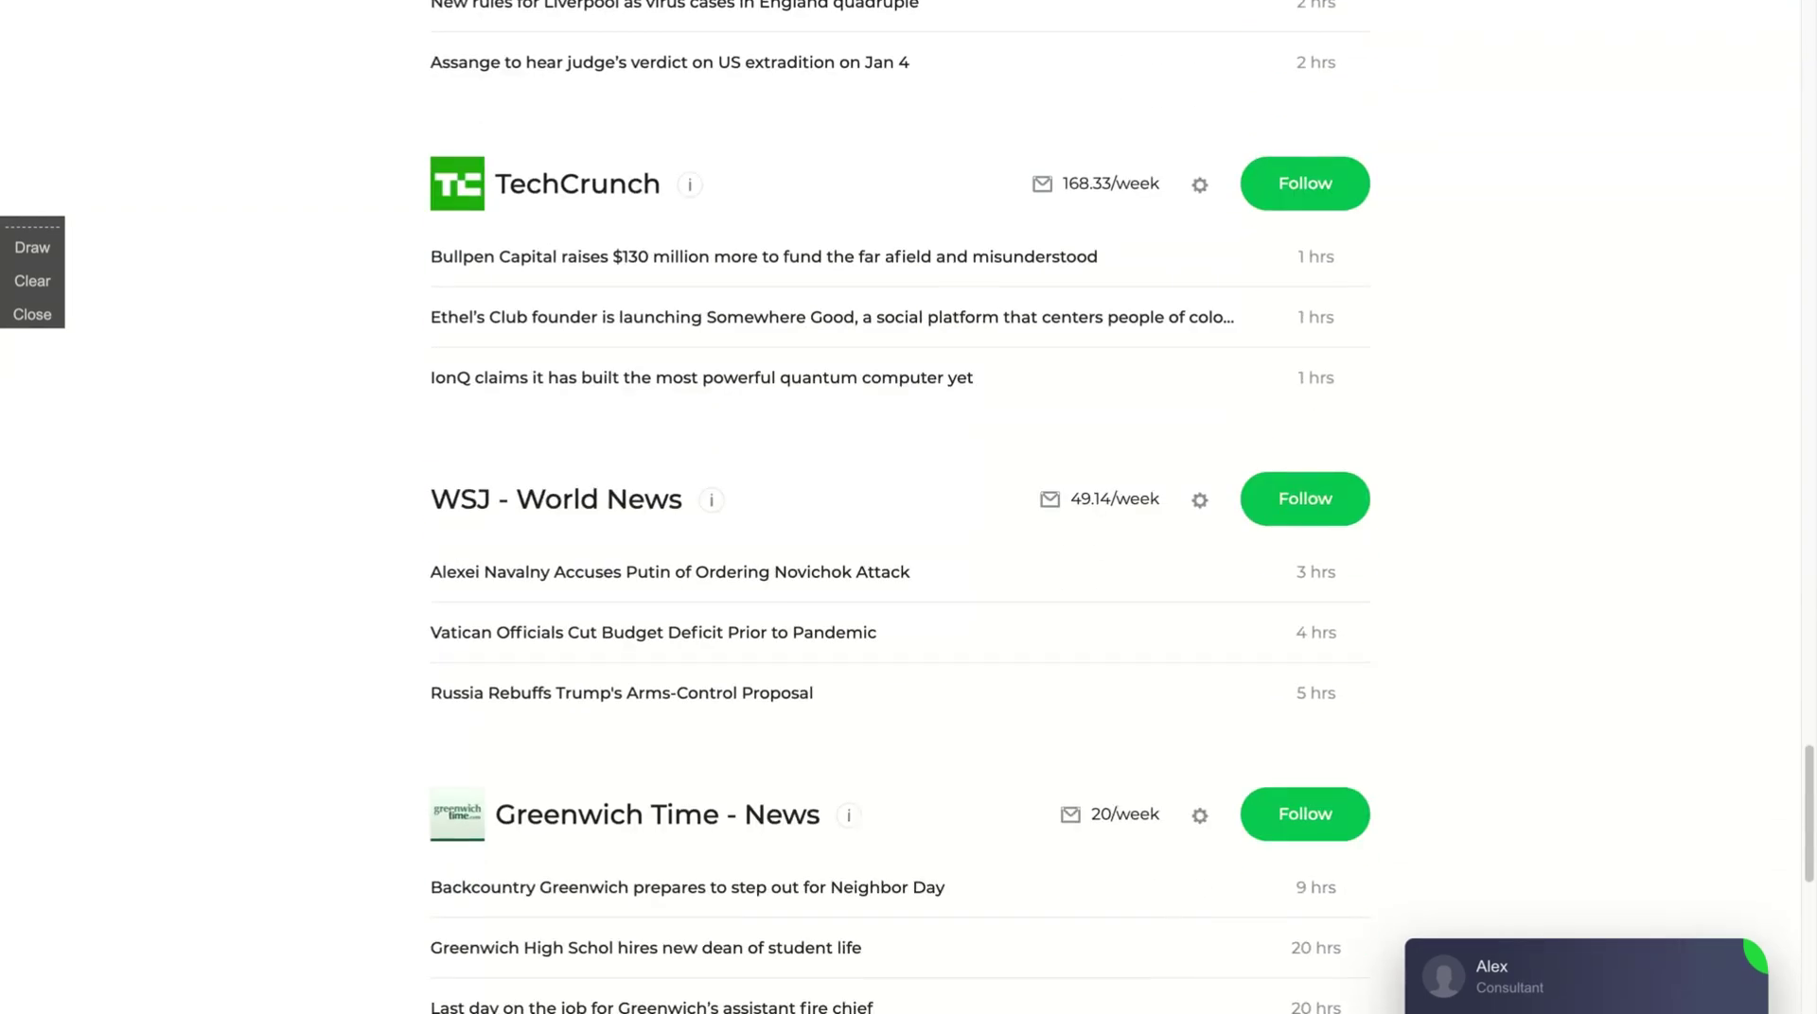
Follow the TechCrunch feed from the feed directory with the standard follow settings.
scroll(662, 549, down, 3)
scroll(663, 549, up, 8)
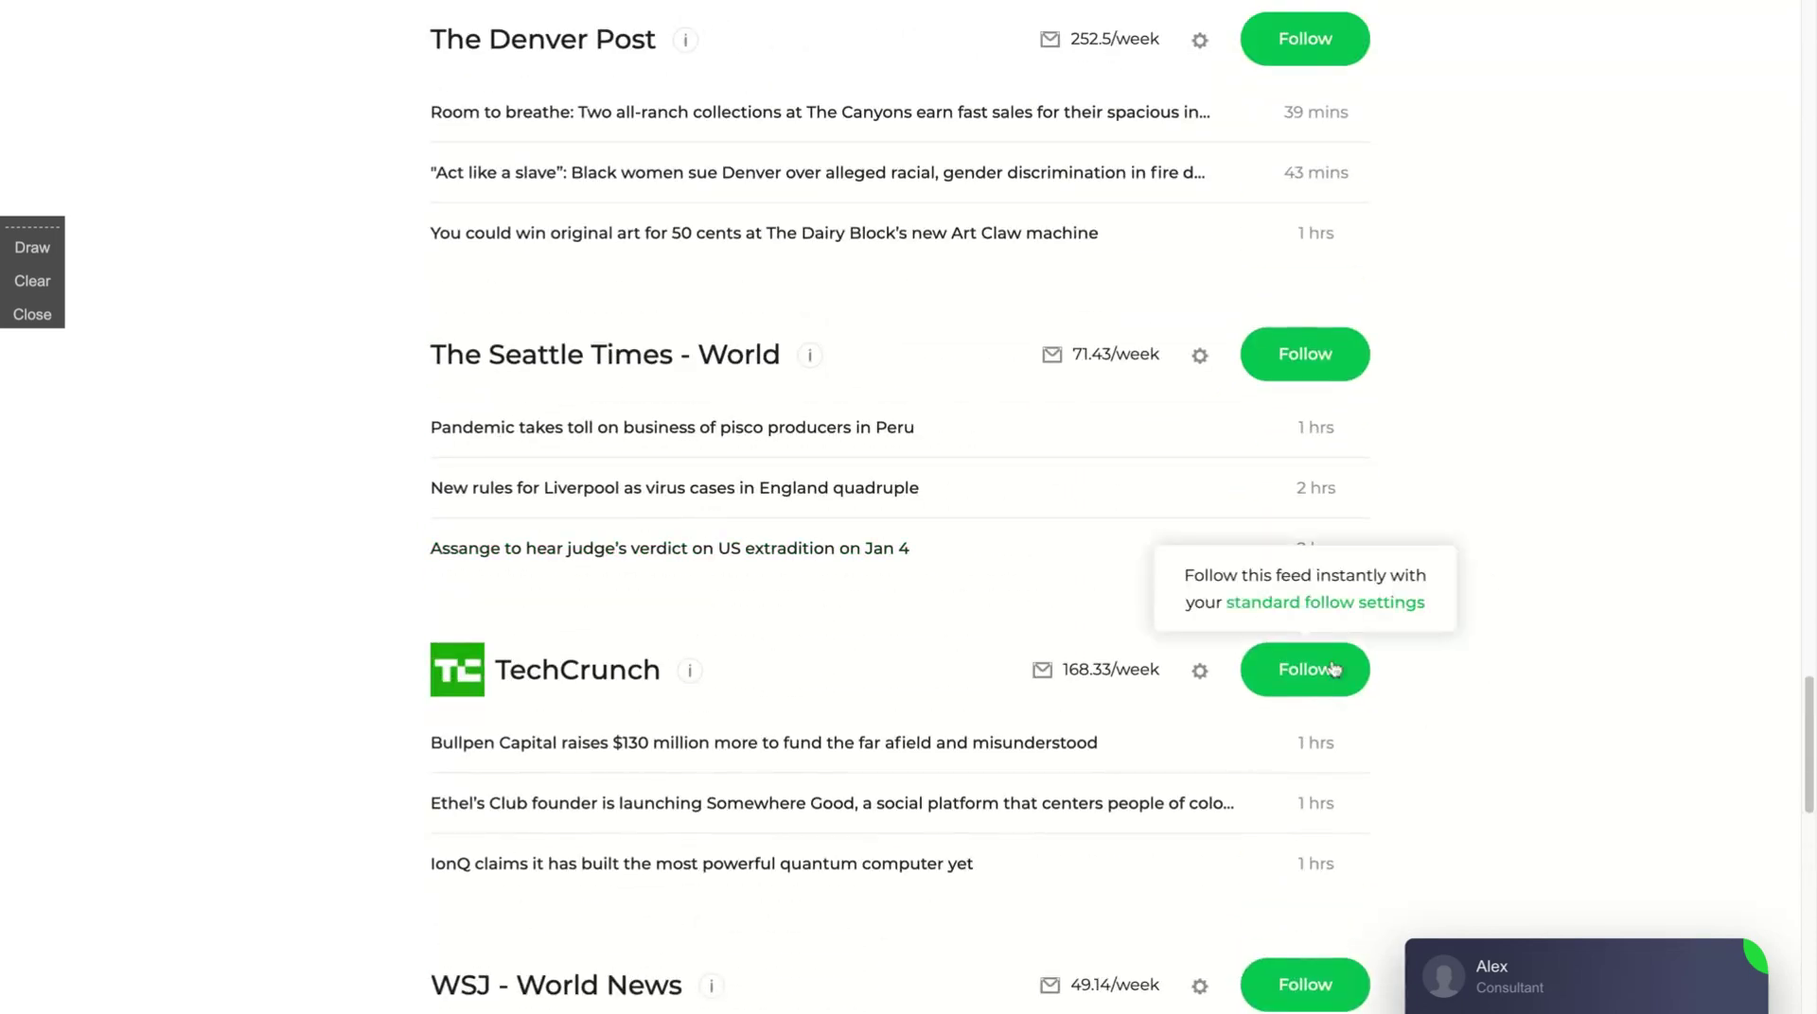
click(1277, 691)
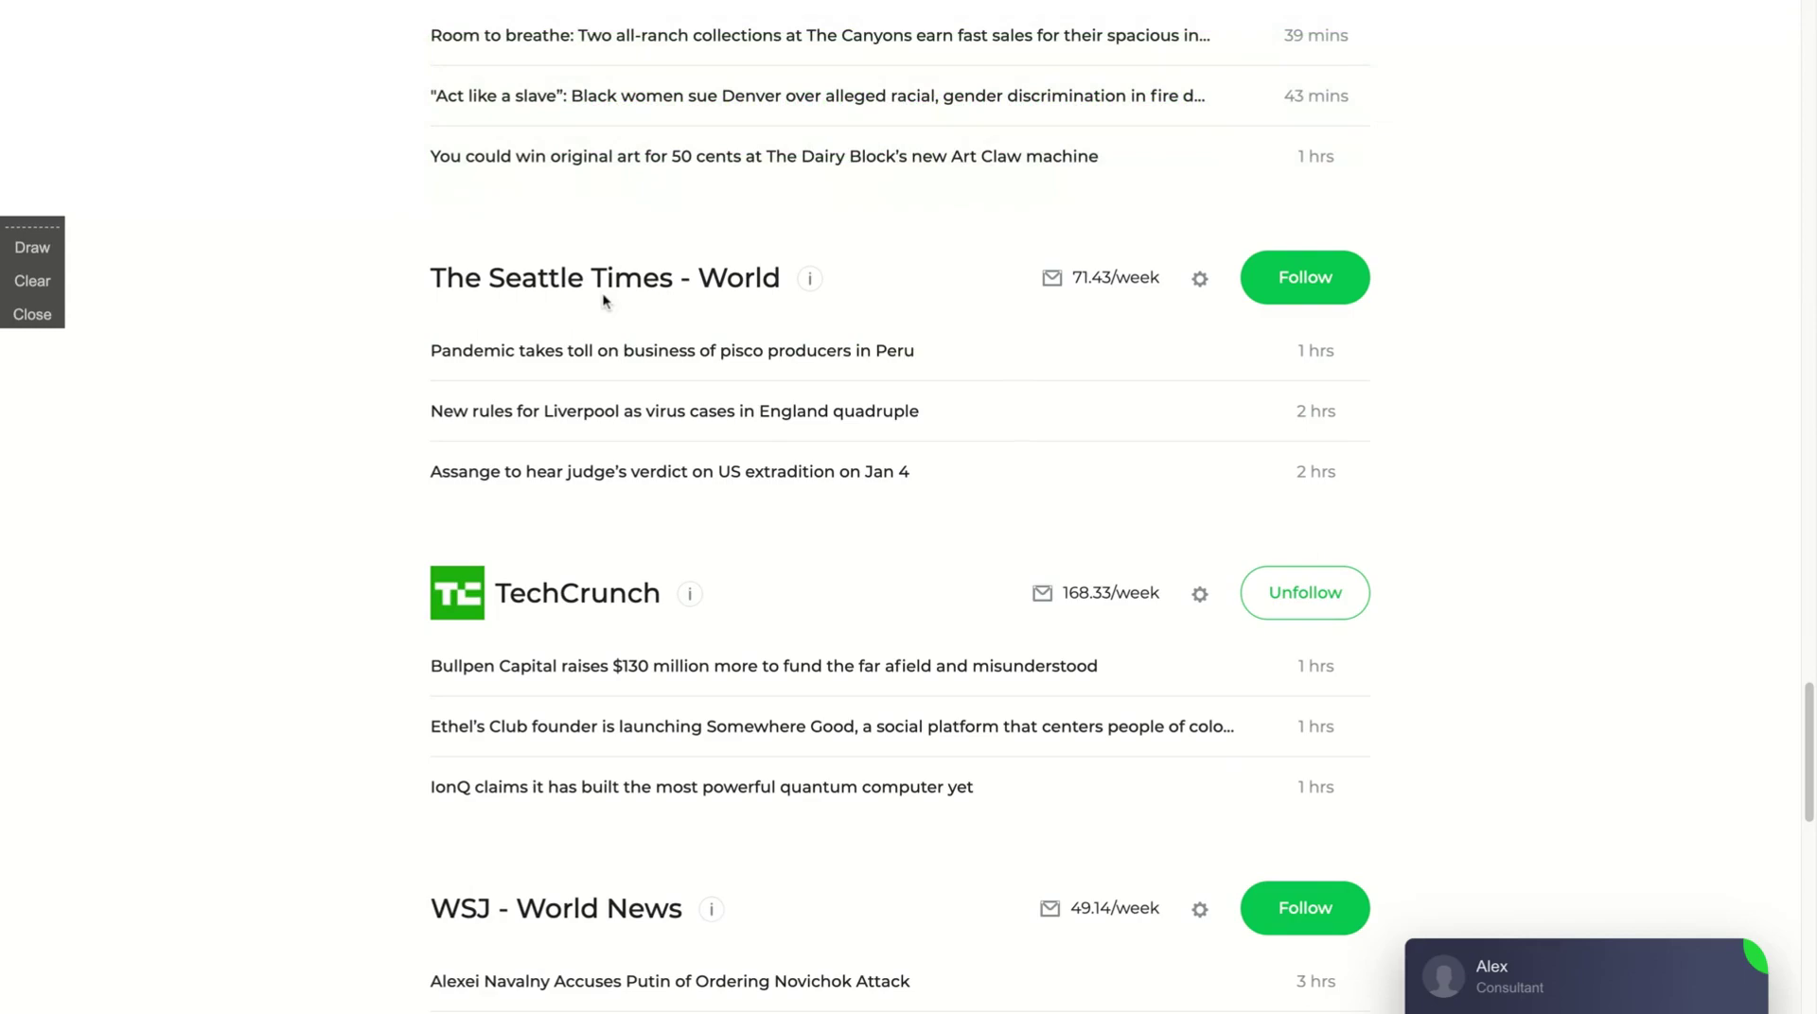
Return to the news page and show only the Internet Technology category.
scroll(606, 301, up, 1)
scroll(606, 301, up, 20)
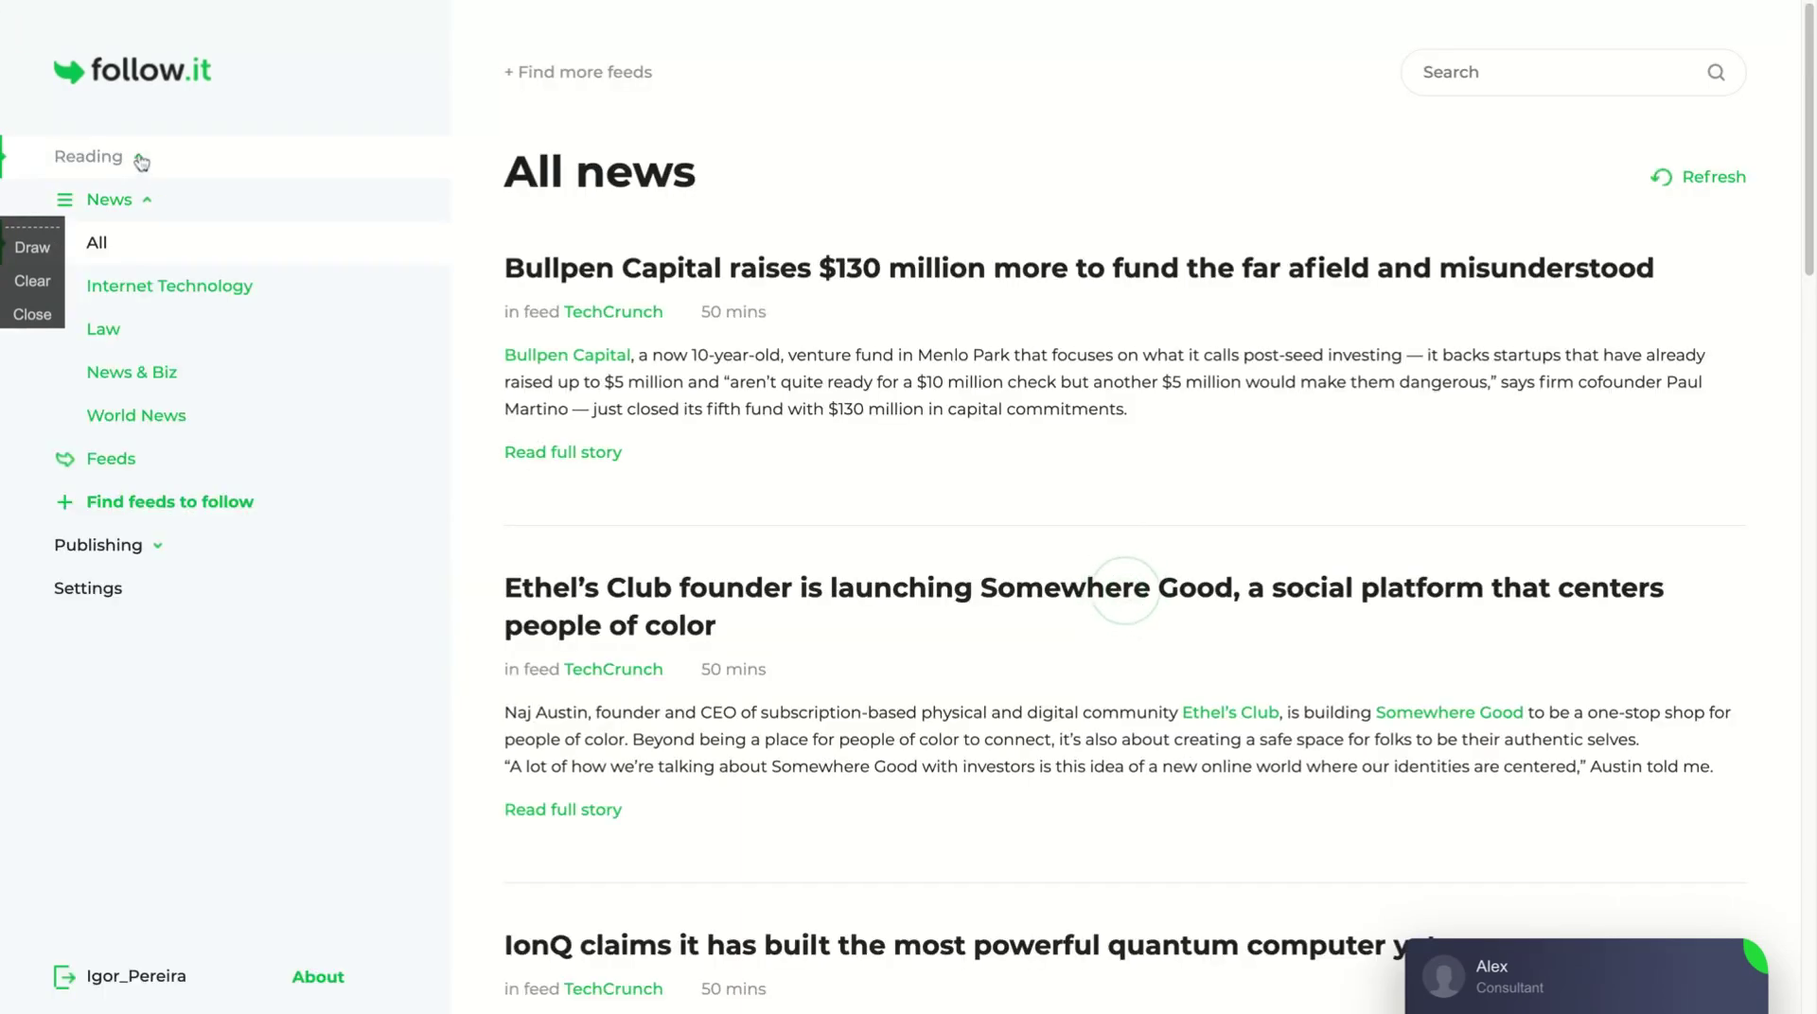
click(142, 161)
click(142, 161)
click(142, 200)
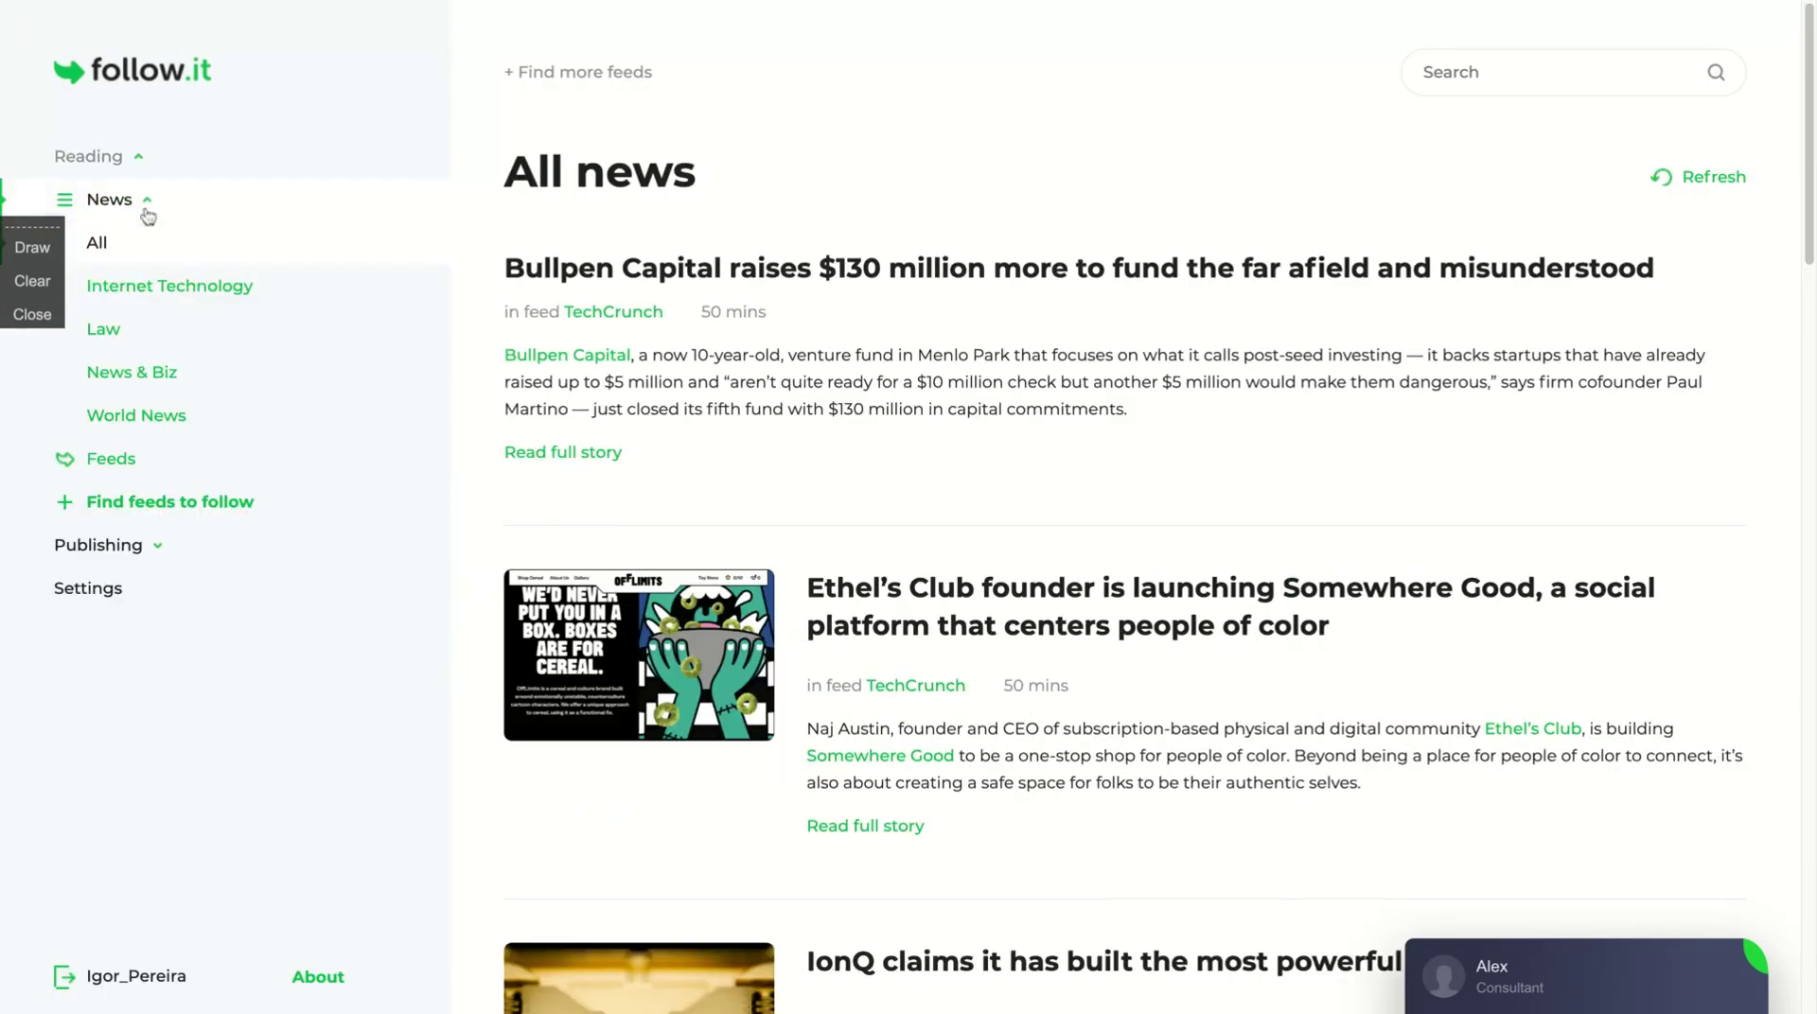
click(142, 297)
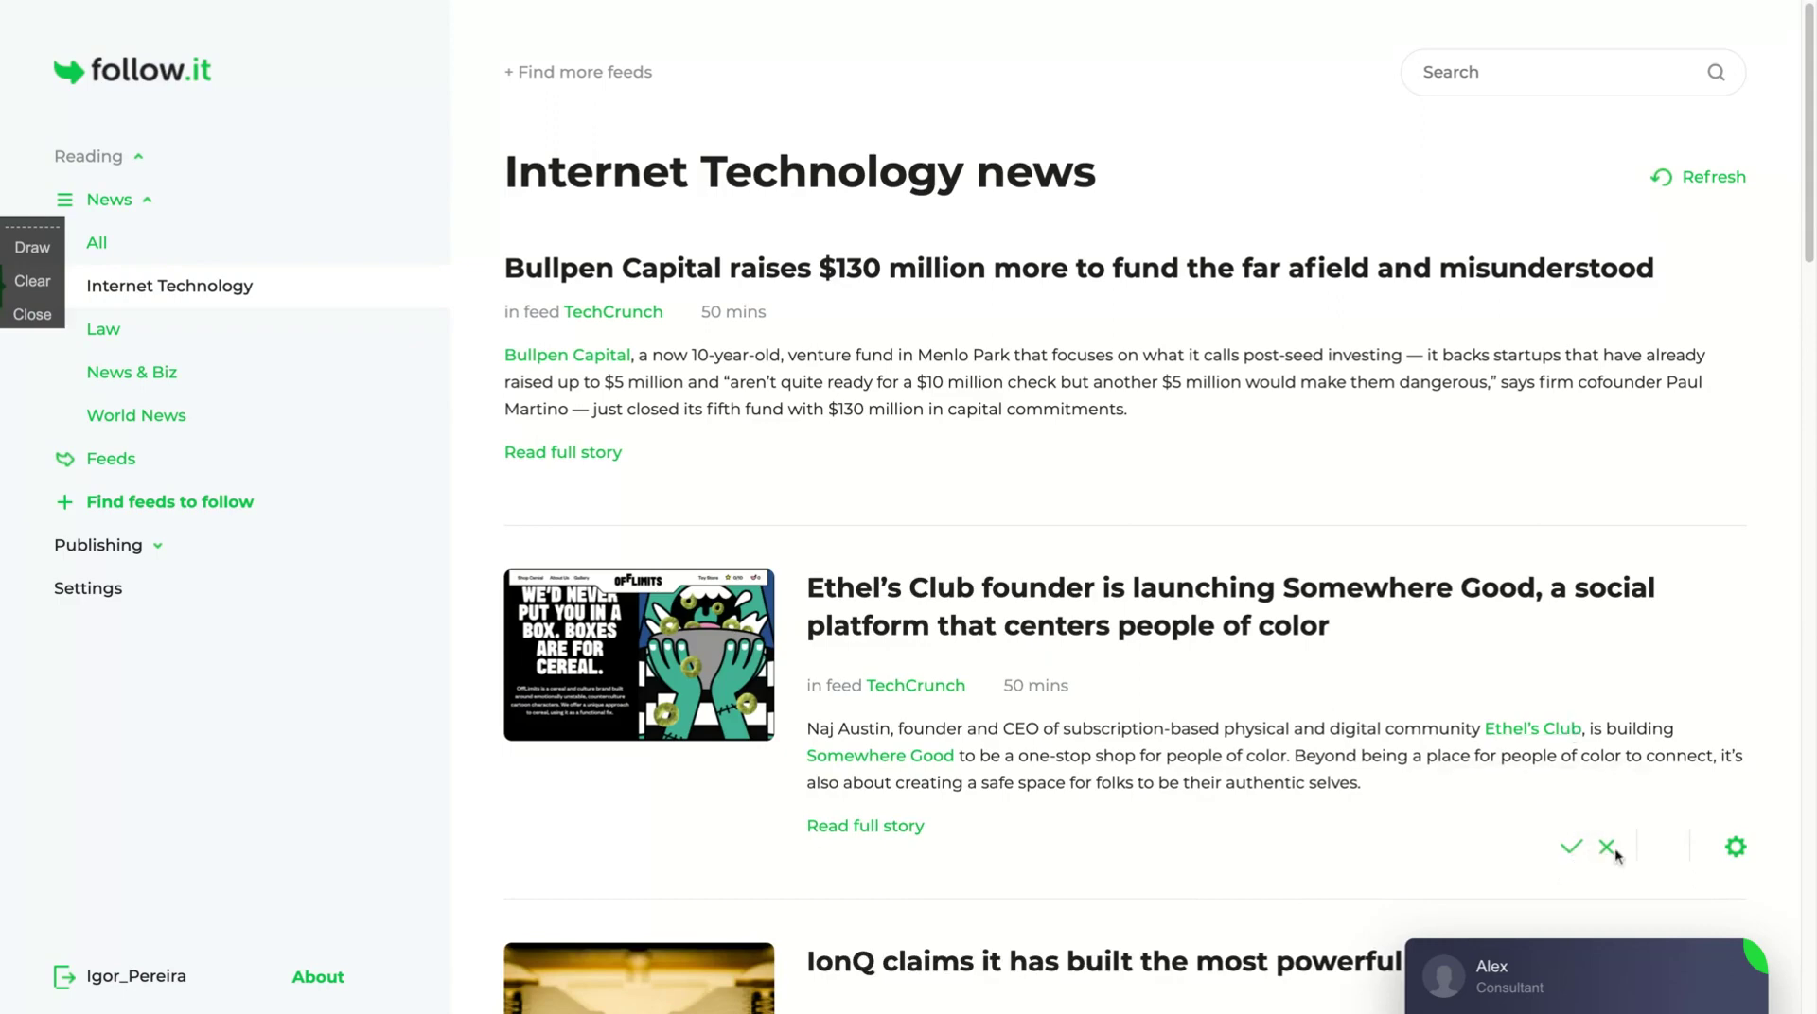
Open the story about the Ethel's Club founder, skim it to the end and close it.
click(977, 630)
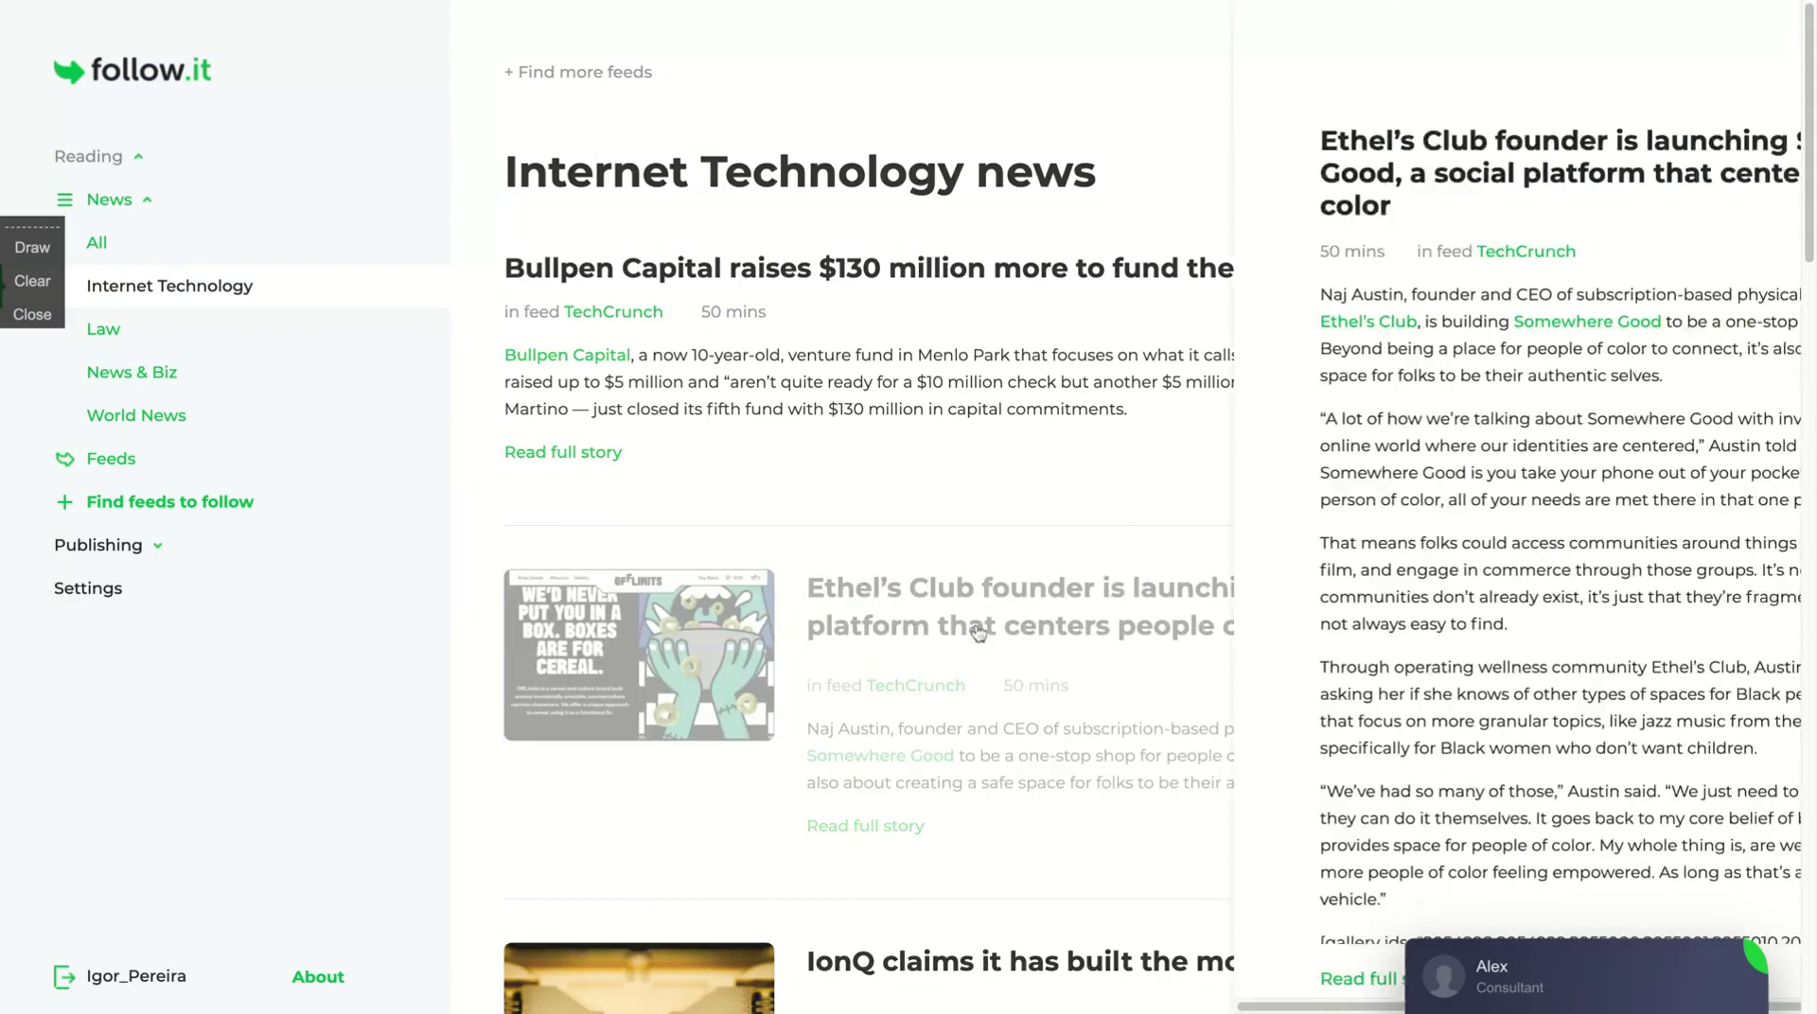
scroll(1207, 402, down, 5)
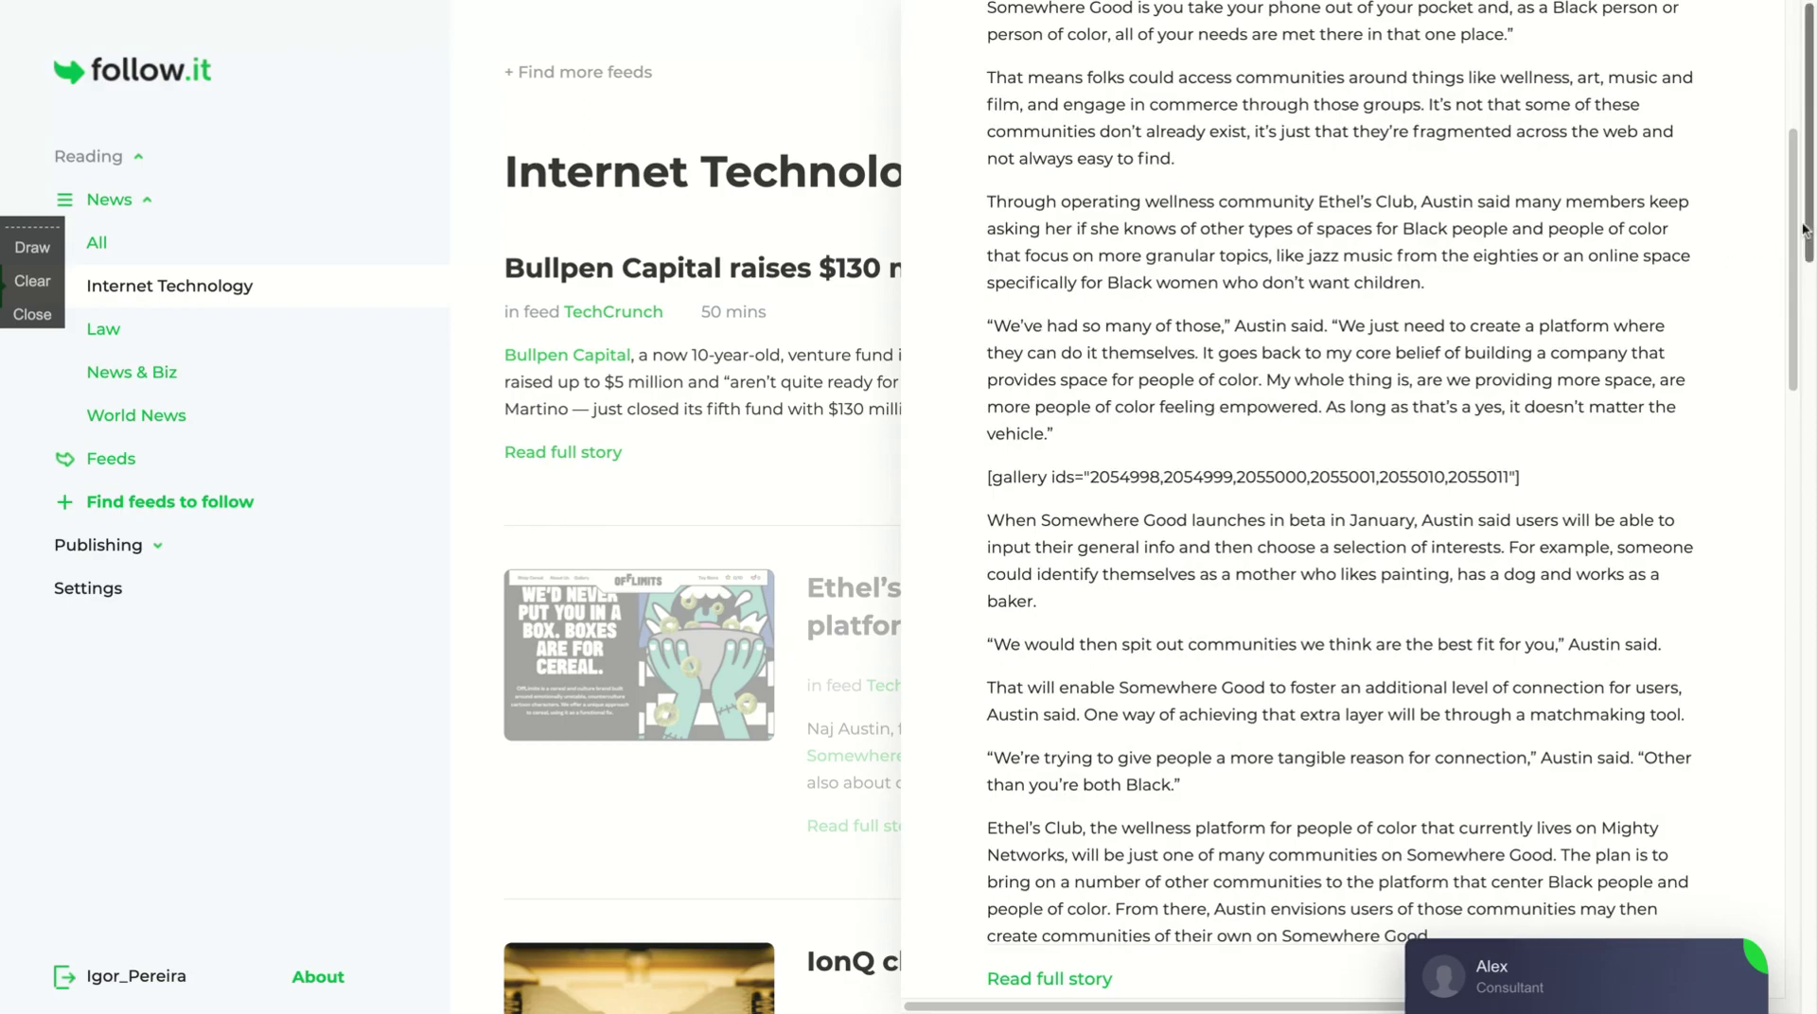
scroll(1803, 229, down, 10)
scroll(1801, 232, up, 20)
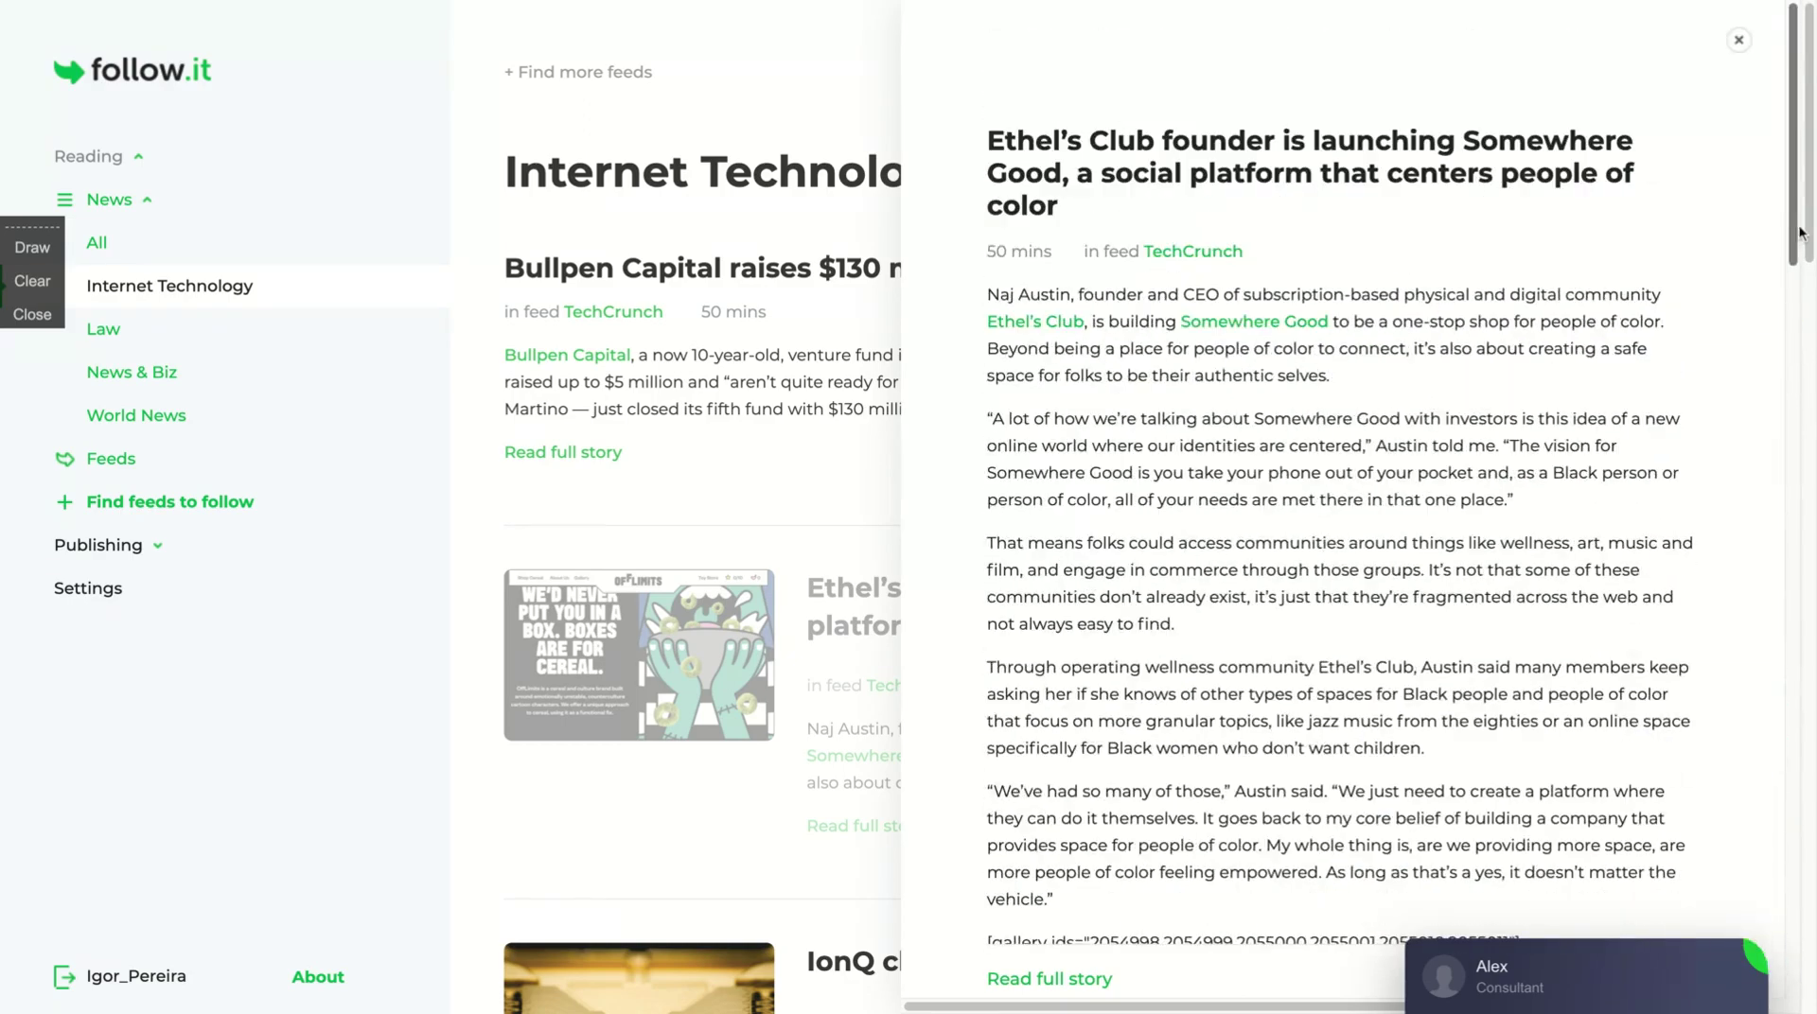
click(832, 428)
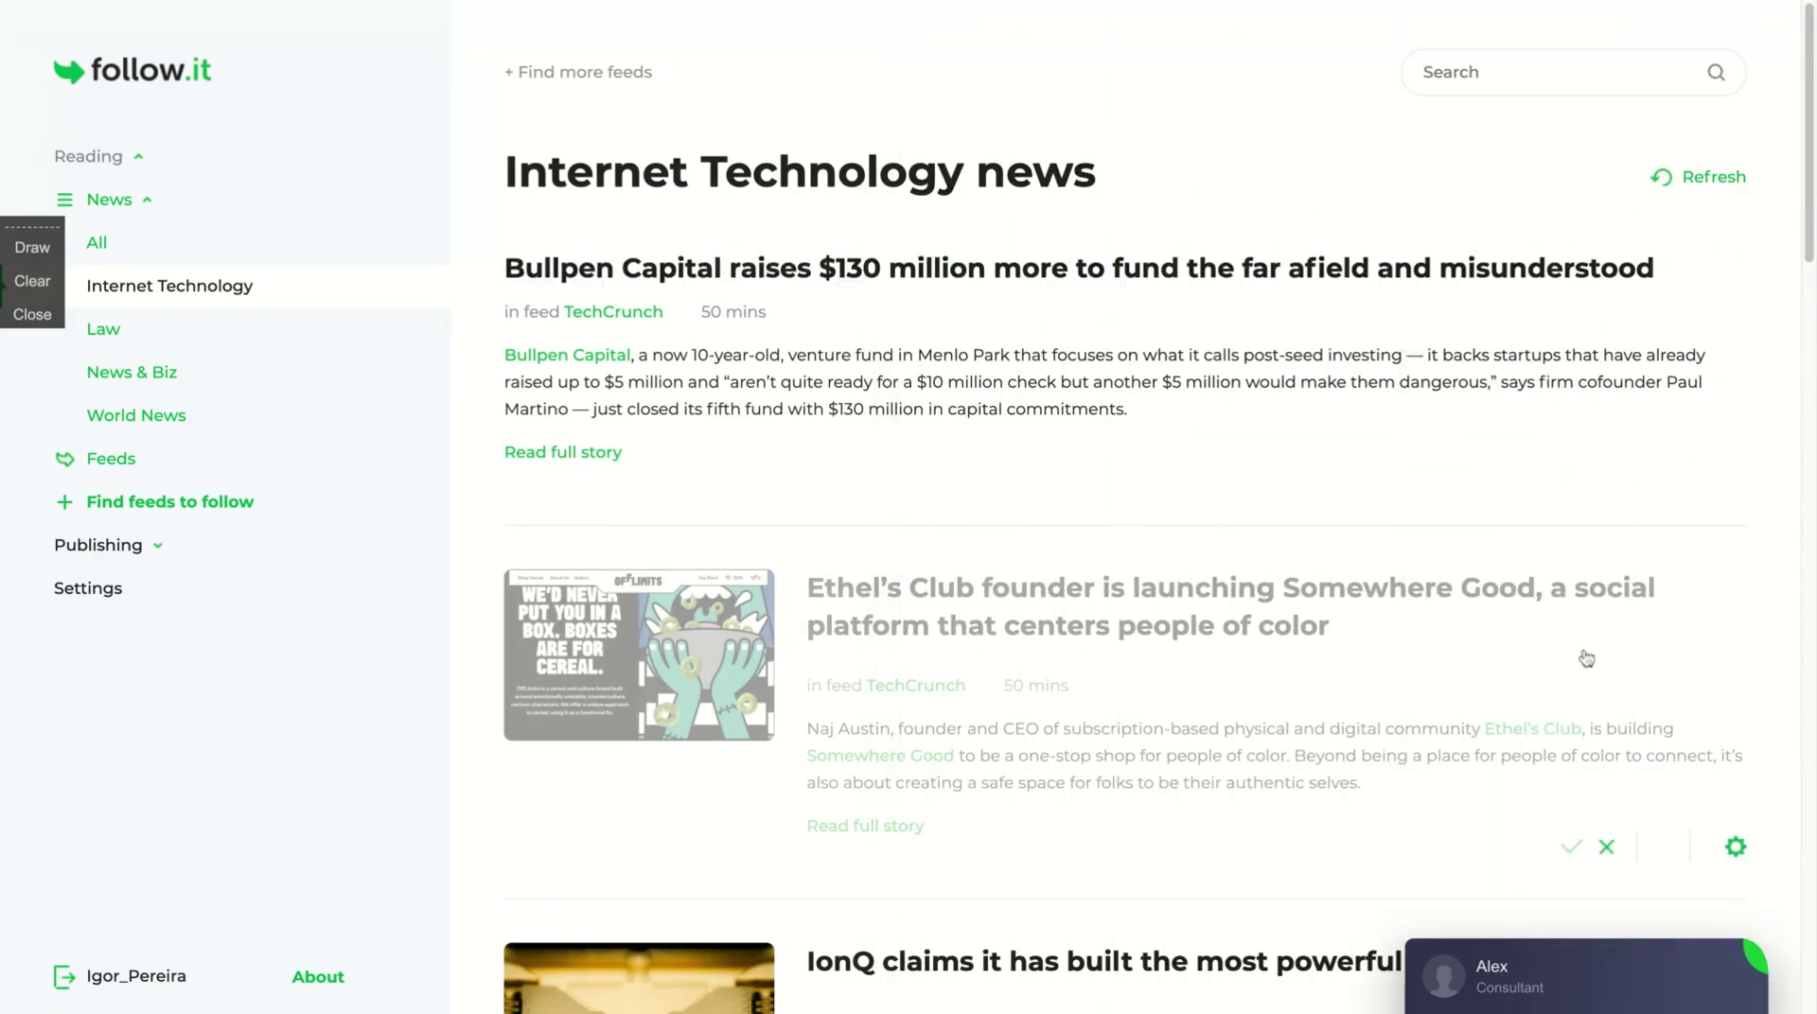
Open the TechCrunch feed settings from the Ethel's Club story and review the optional filters and output channels.
scroll(1032, 360, down, 5)
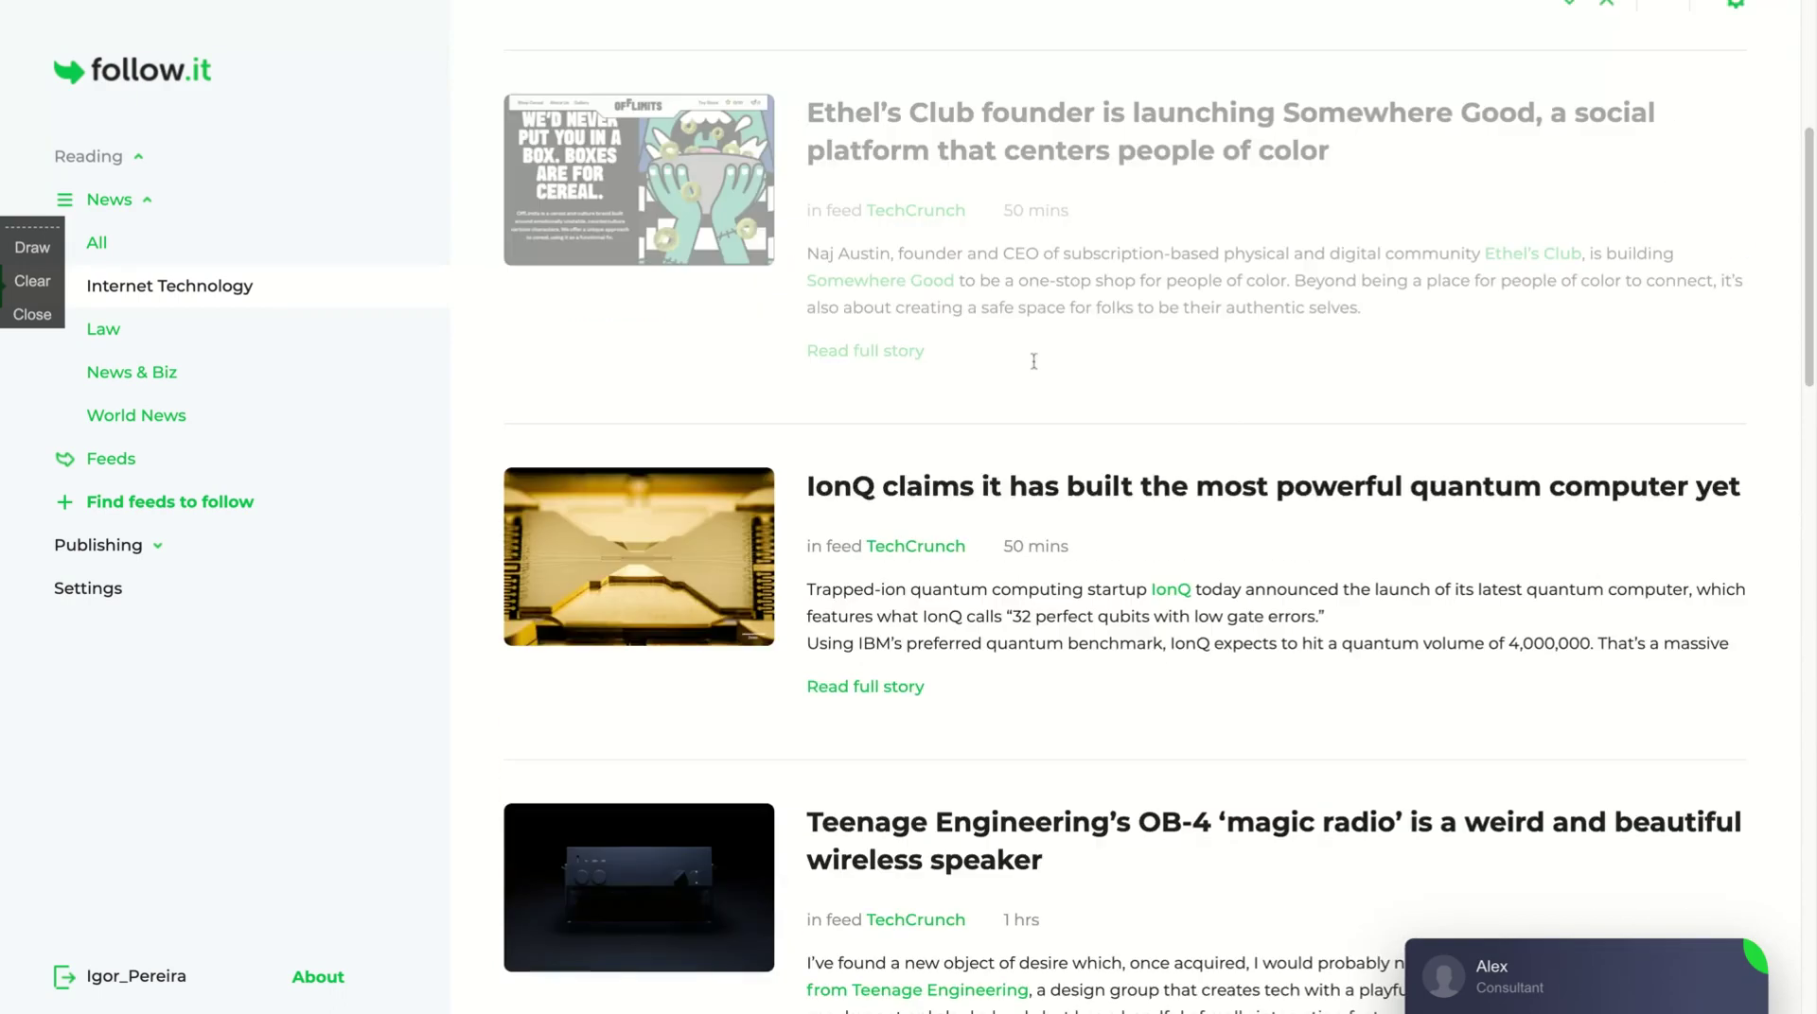
click(1737, 375)
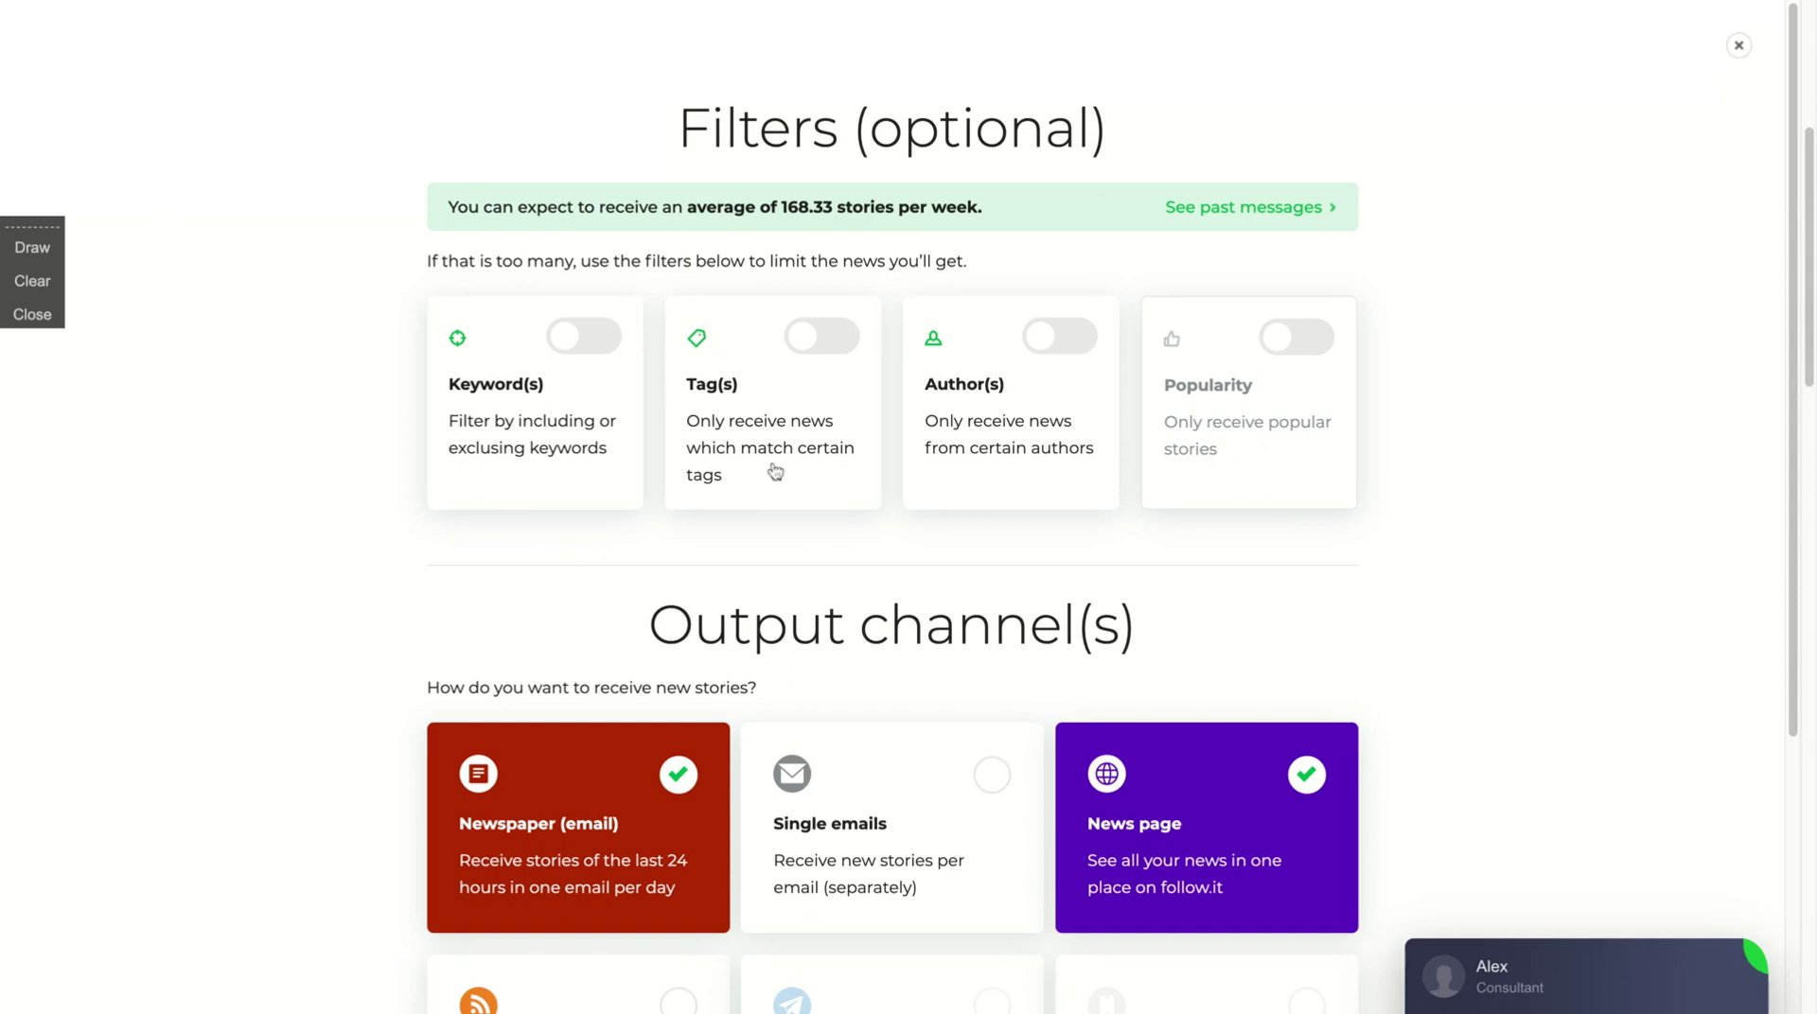
scroll(1795, 426, down, 3)
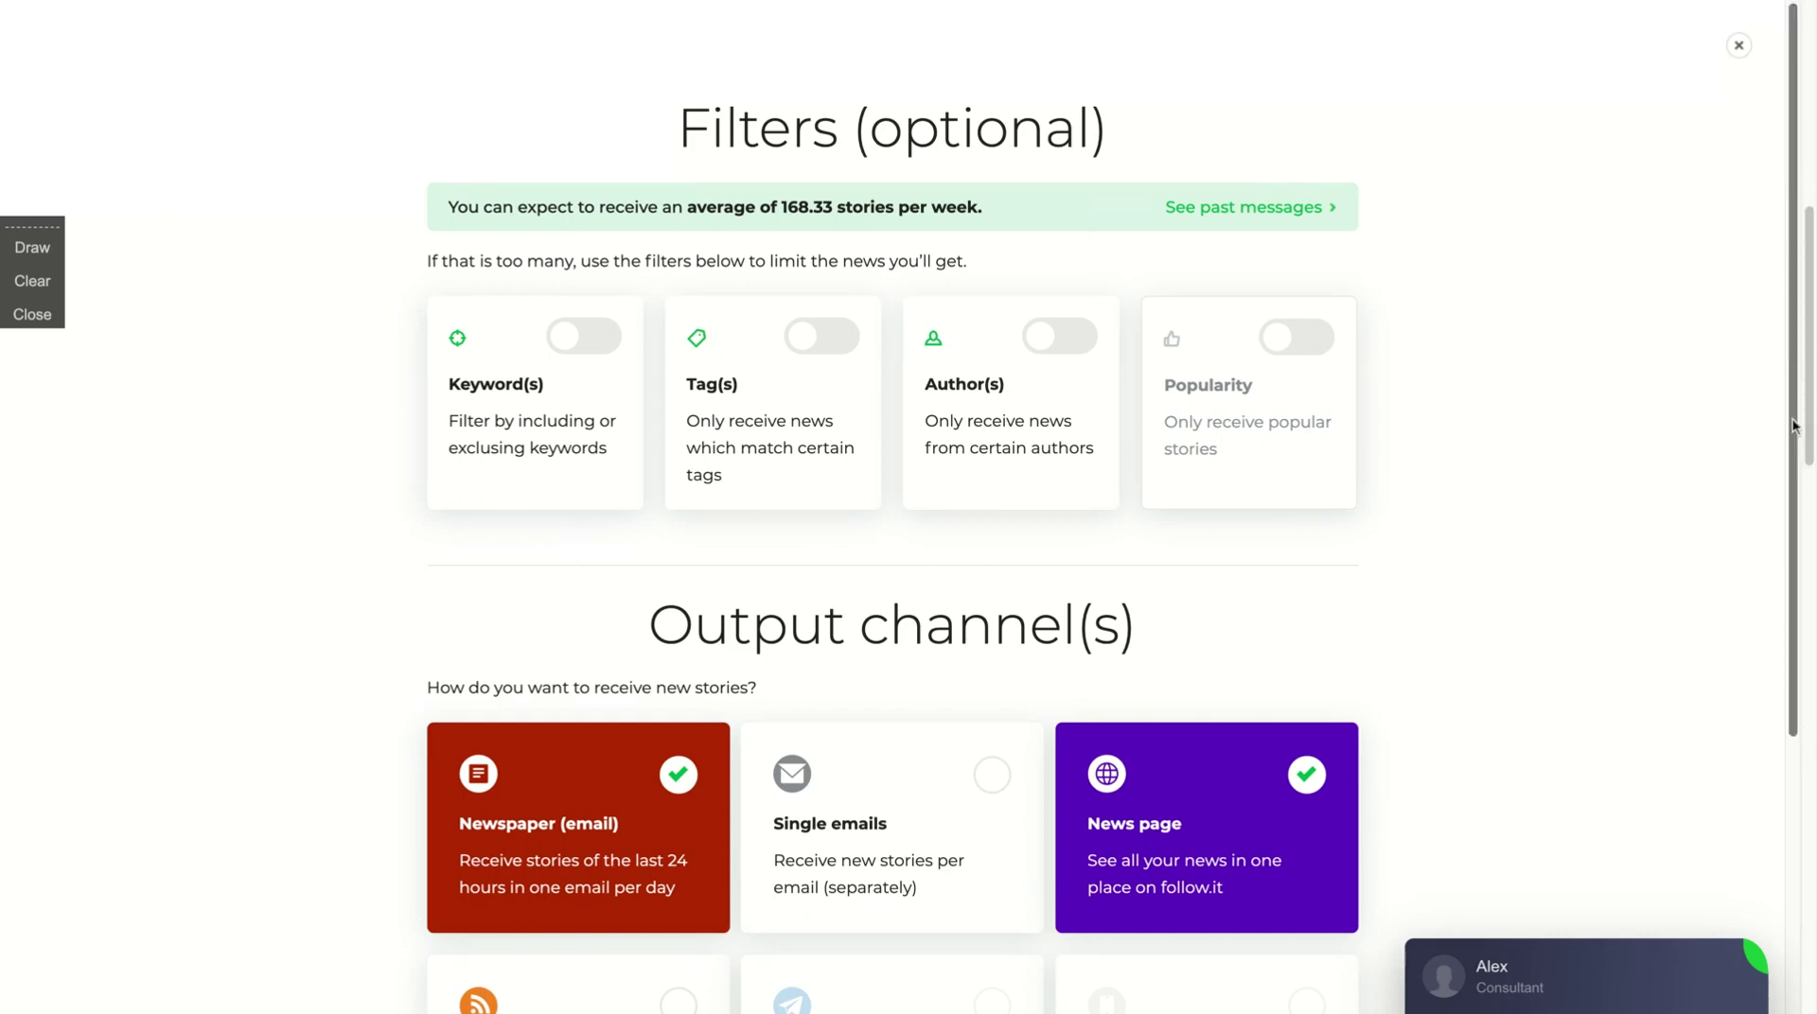
scroll(360, 434, down, 3)
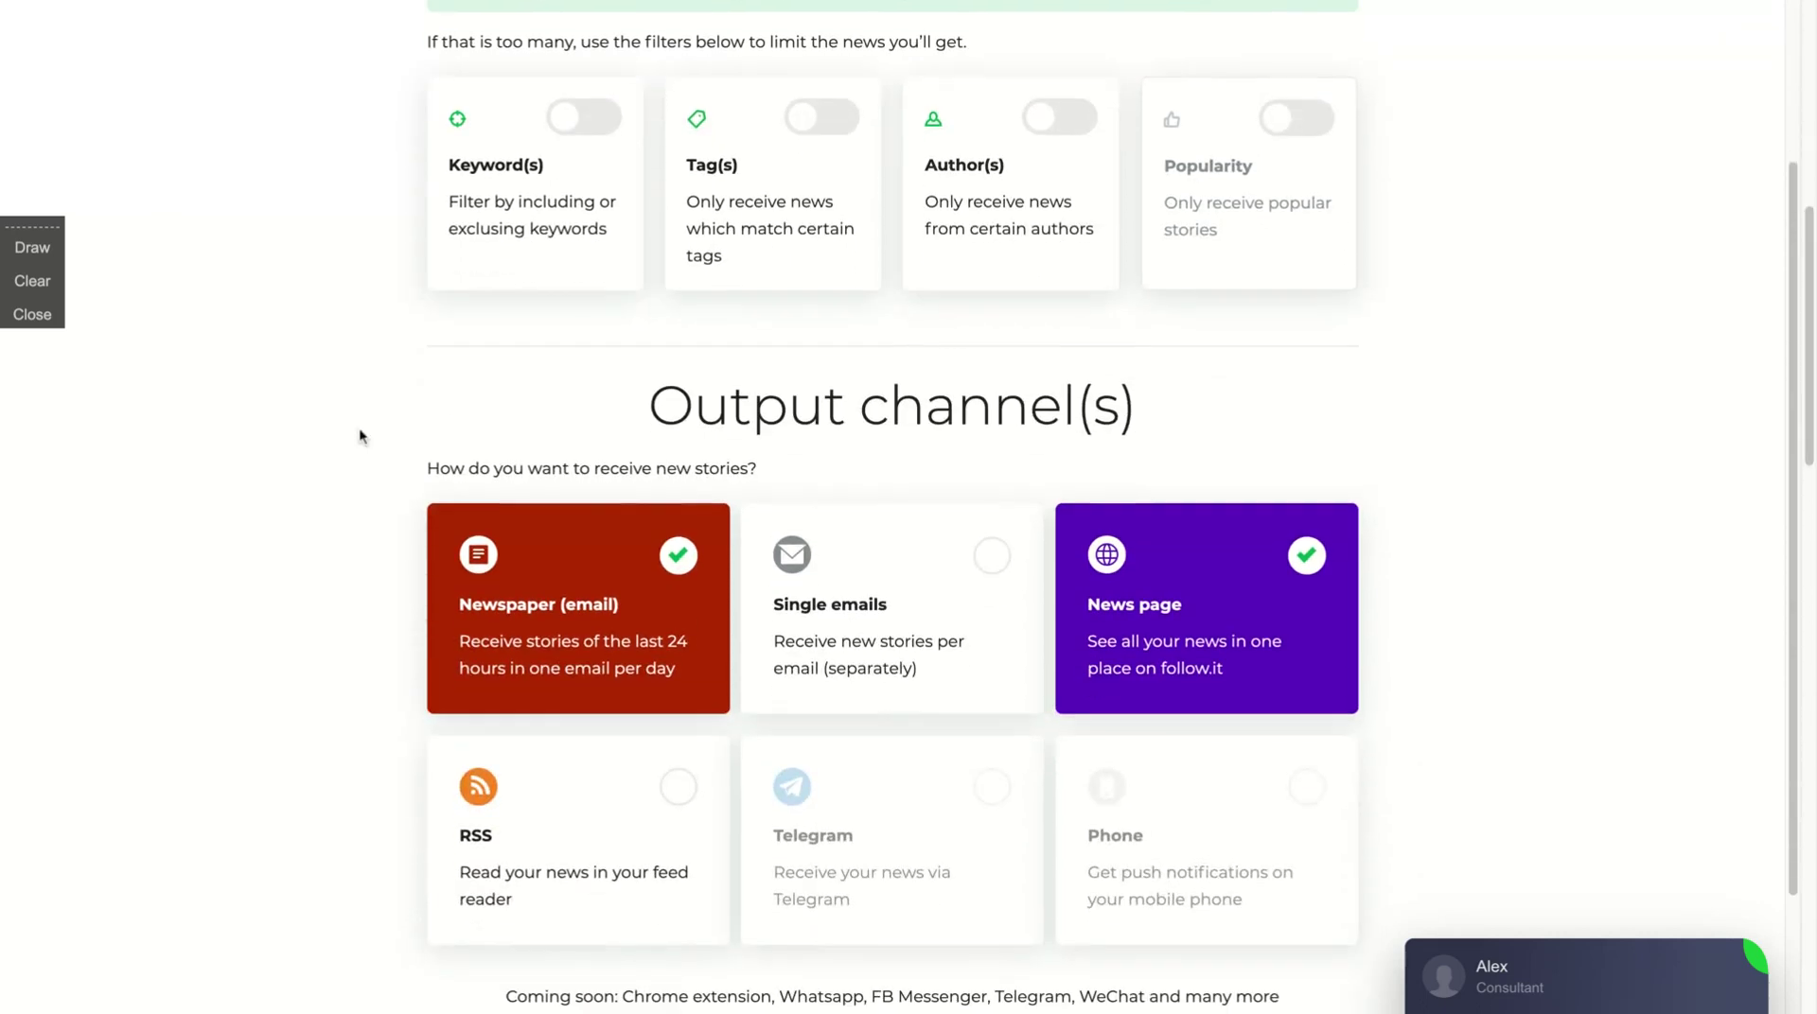
scroll(892, 507, down, 2)
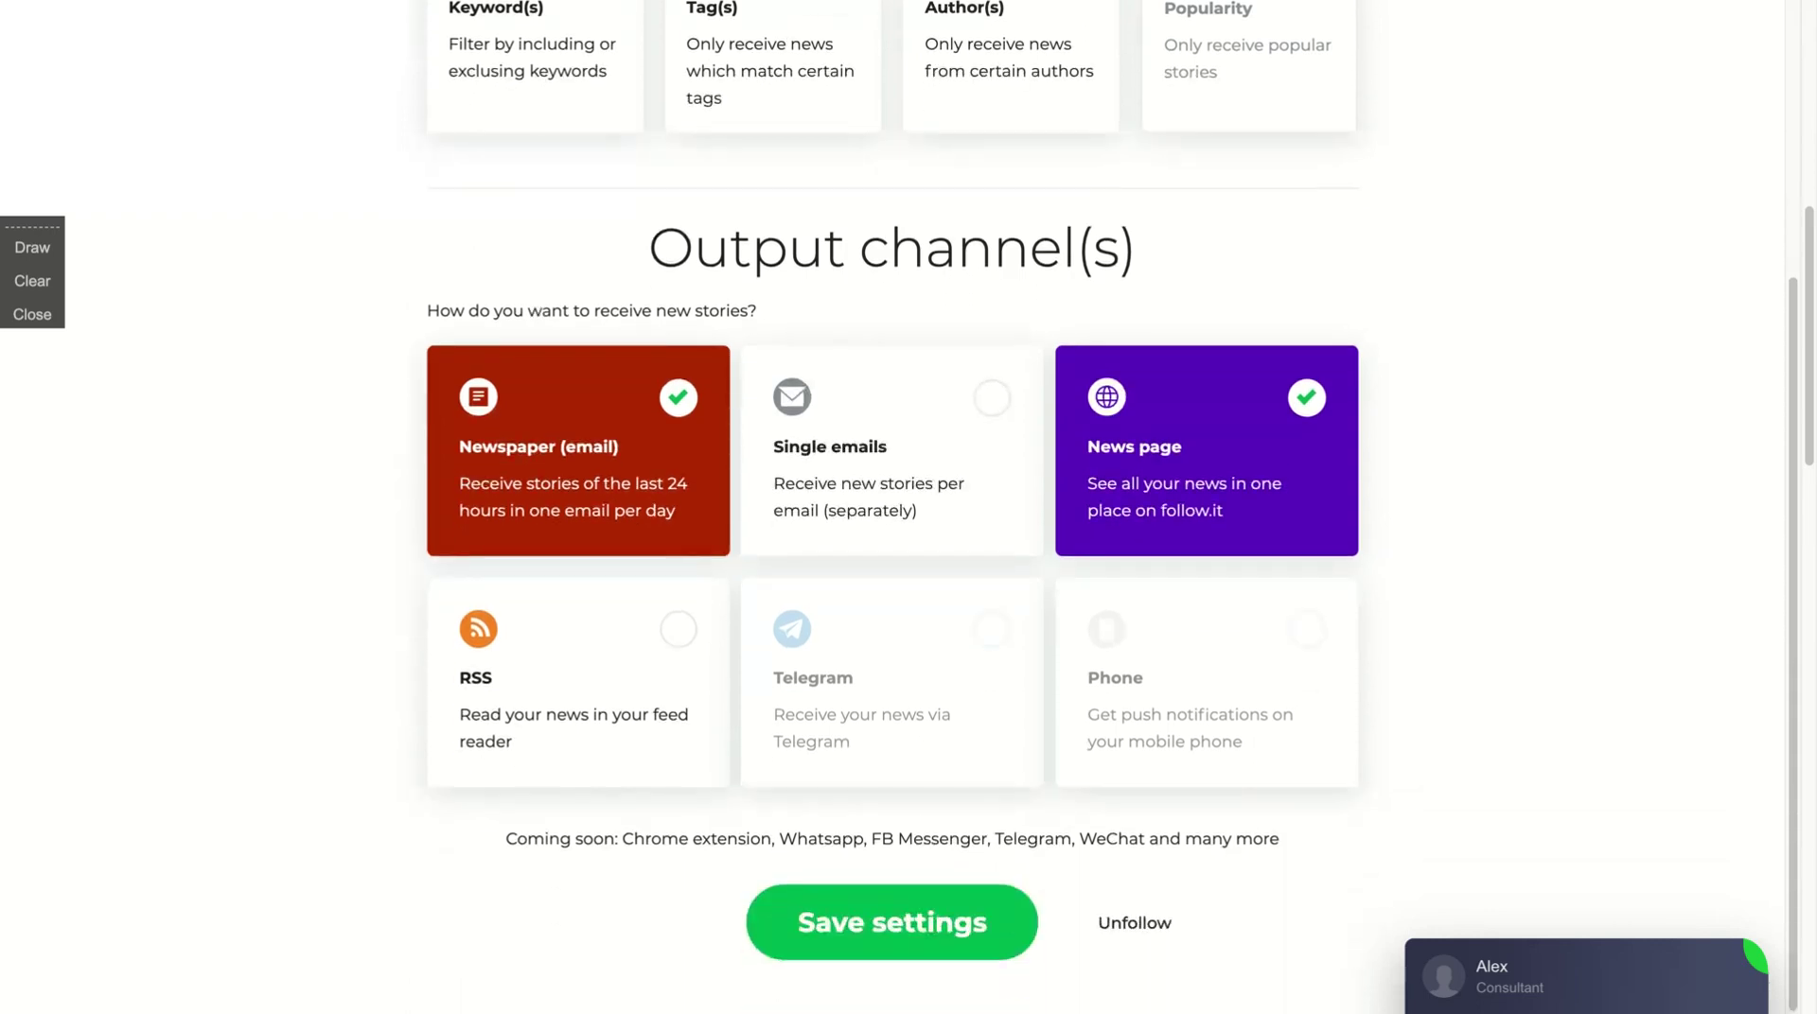
mouse_move(504, 410)
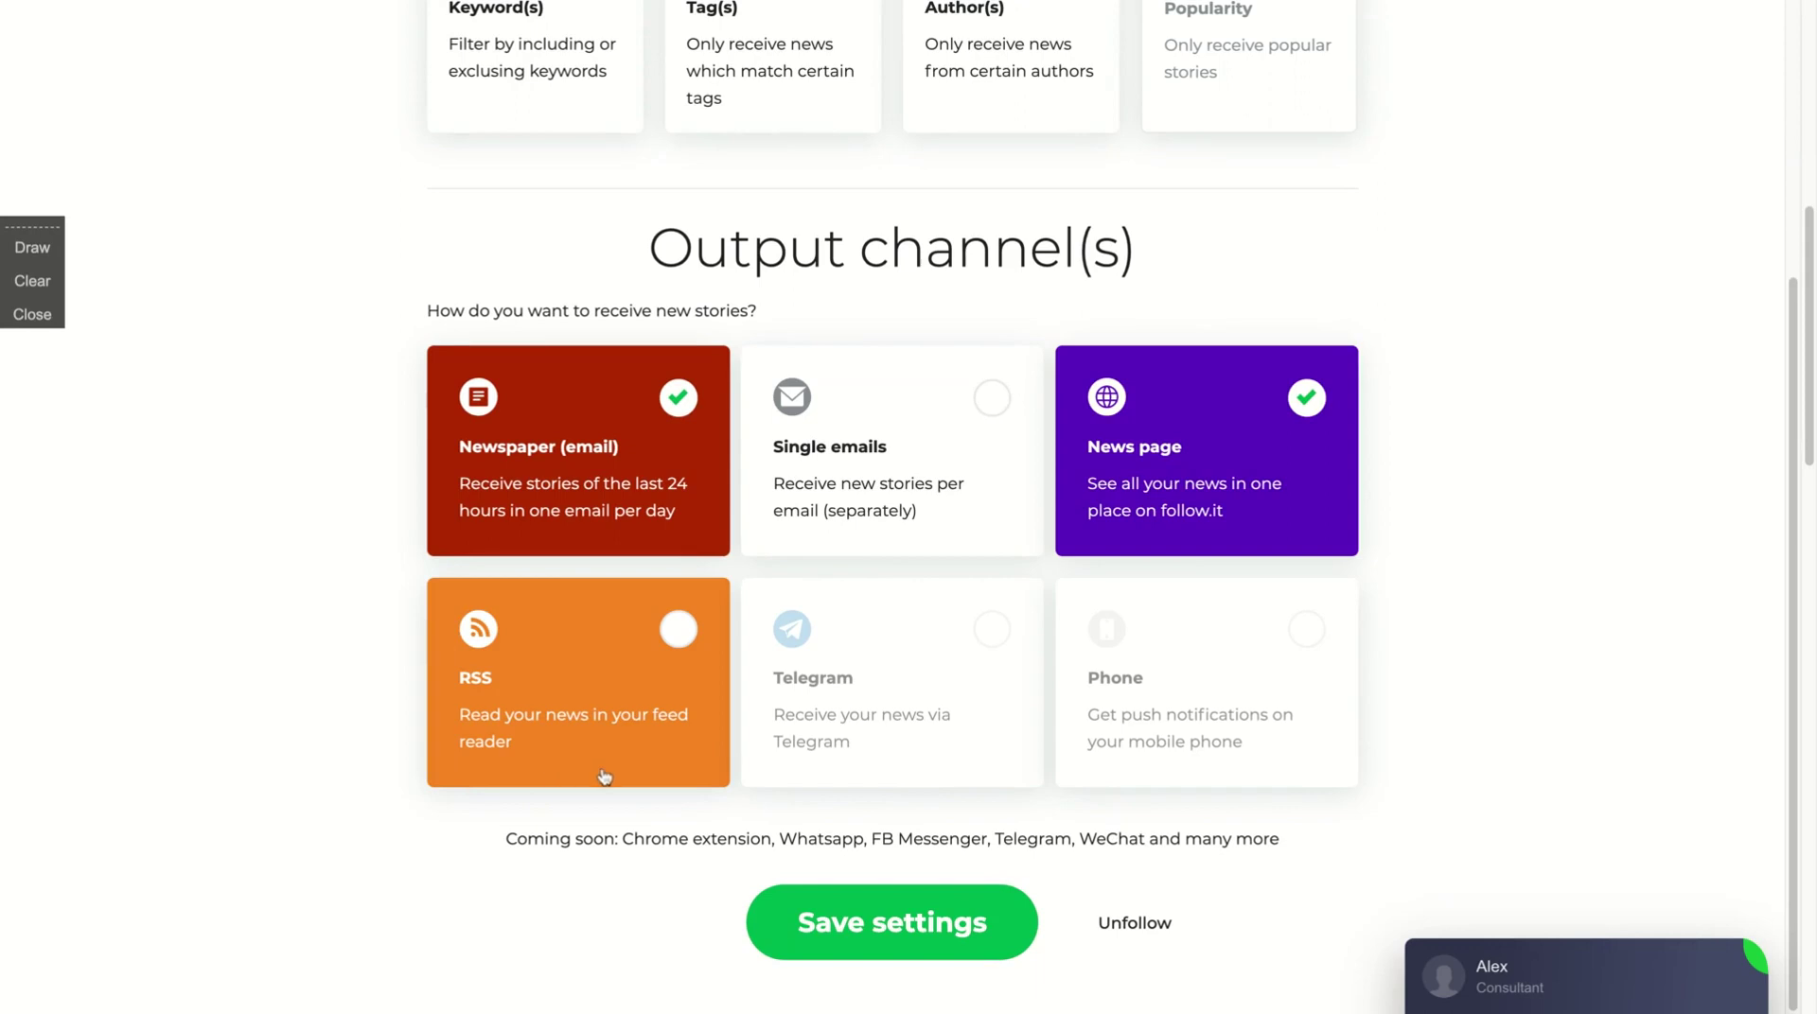
mouse_move(854, 757)
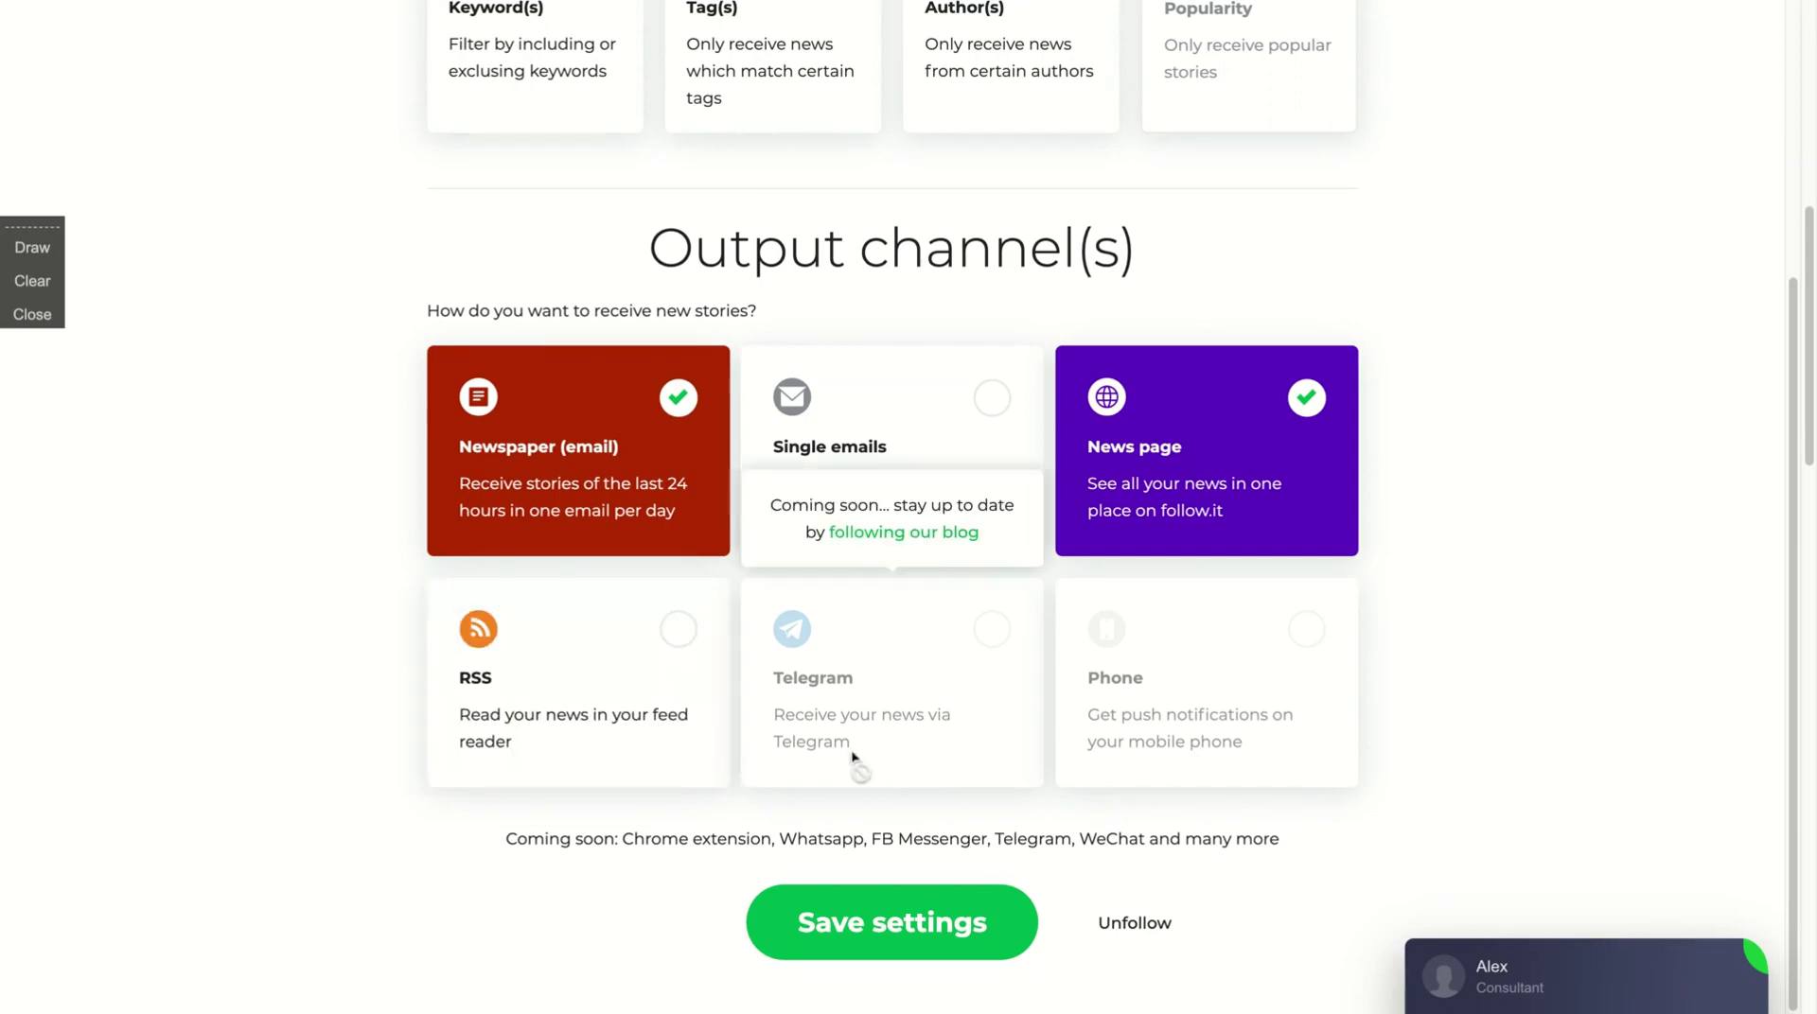
mouse_move(1292, 676)
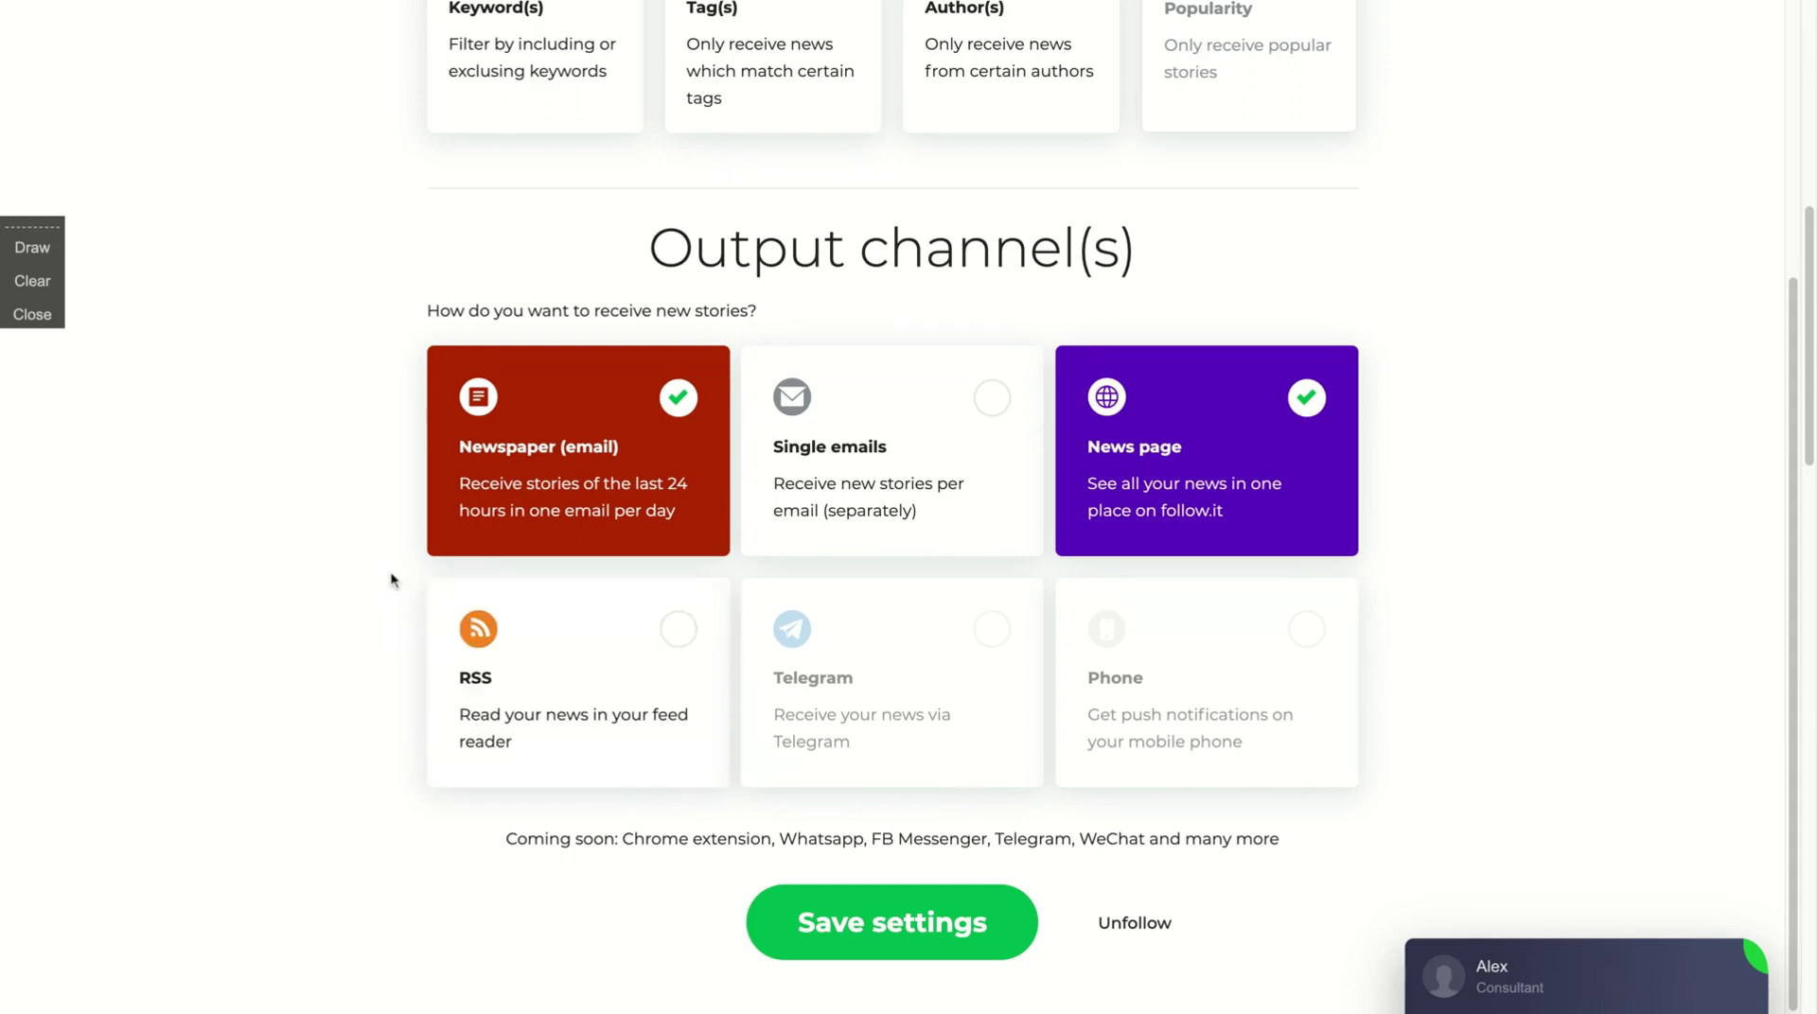
scroll(393, 580, up, 4)
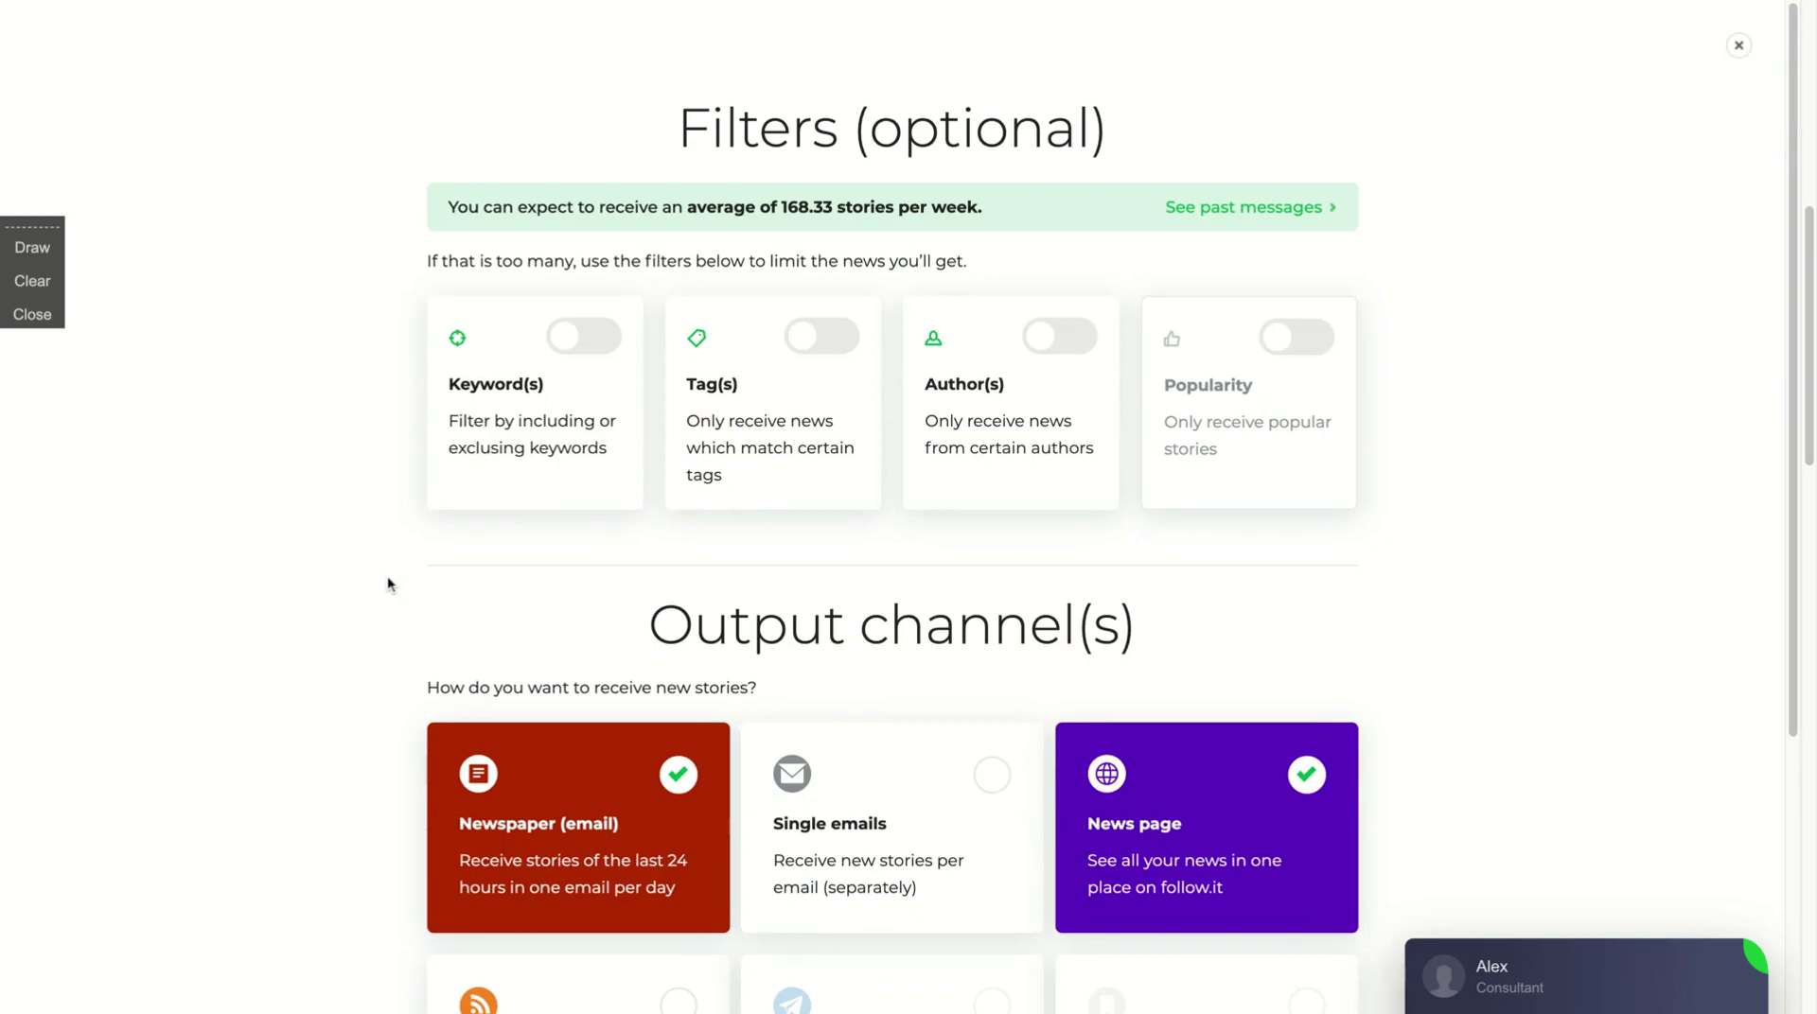
Close the TechCrunch feed settings and collapse the News and Reading groups in the site navigation.
click(1738, 46)
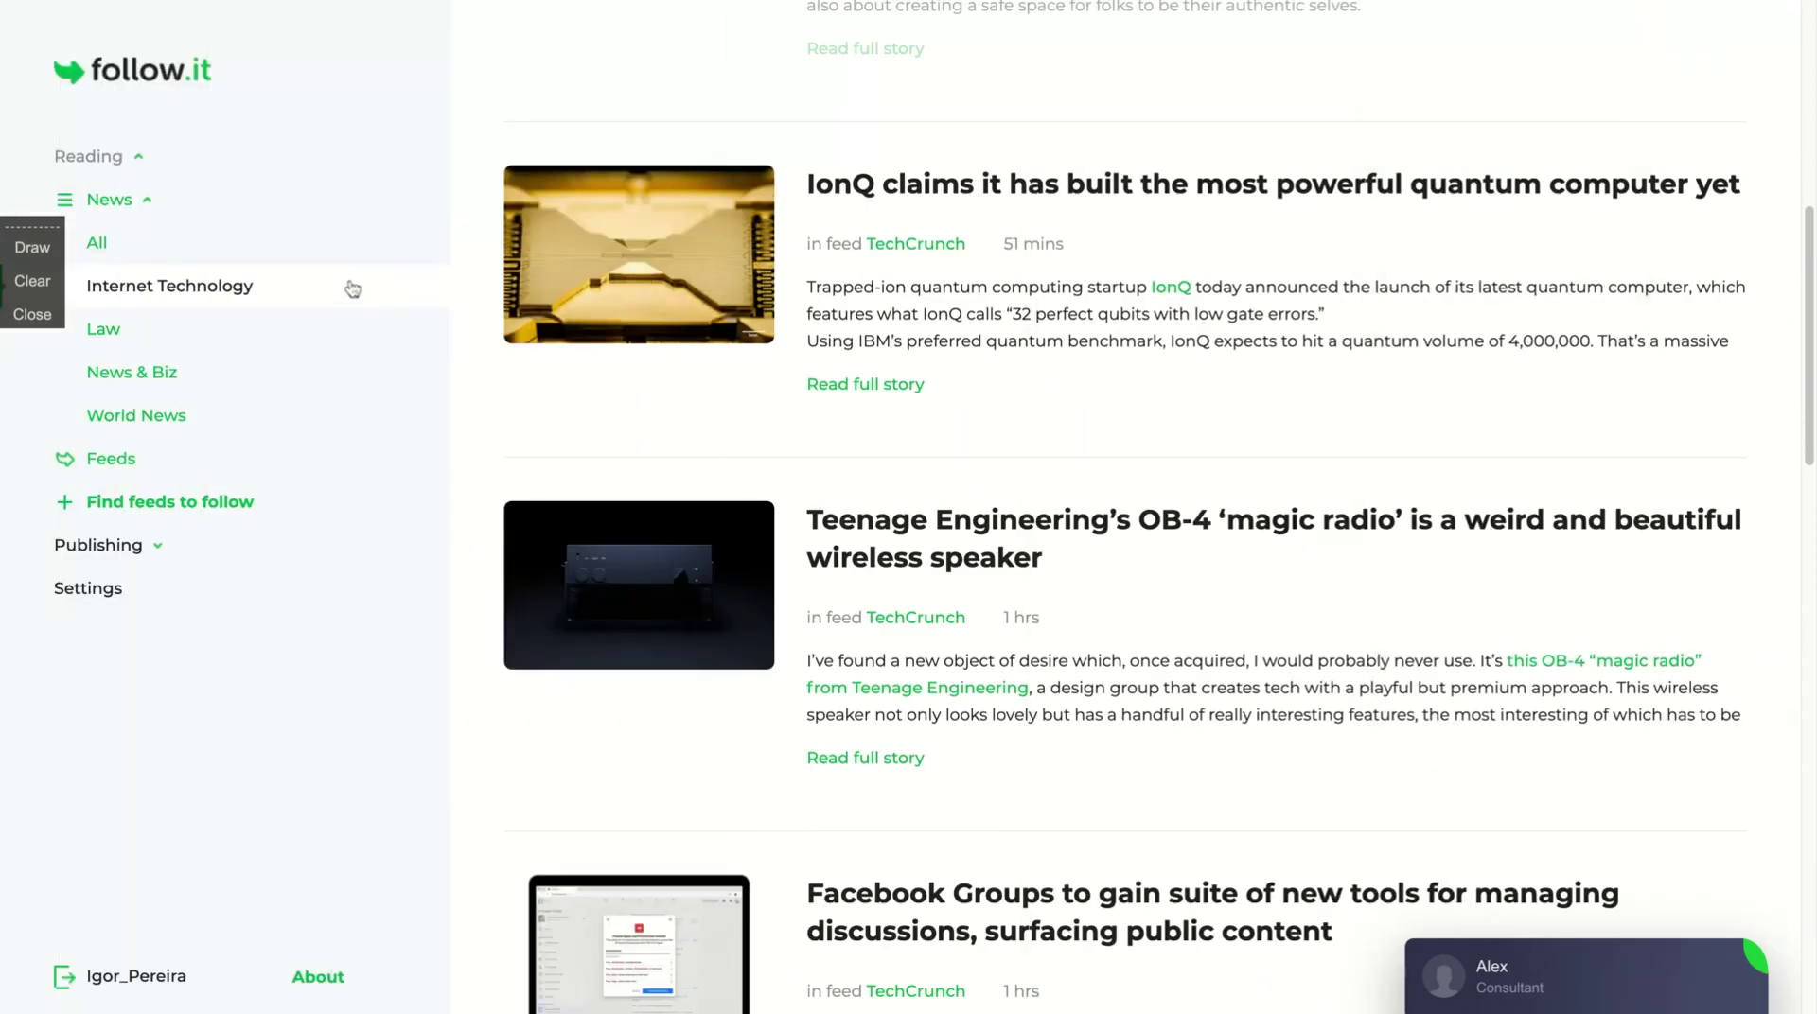
click(146, 202)
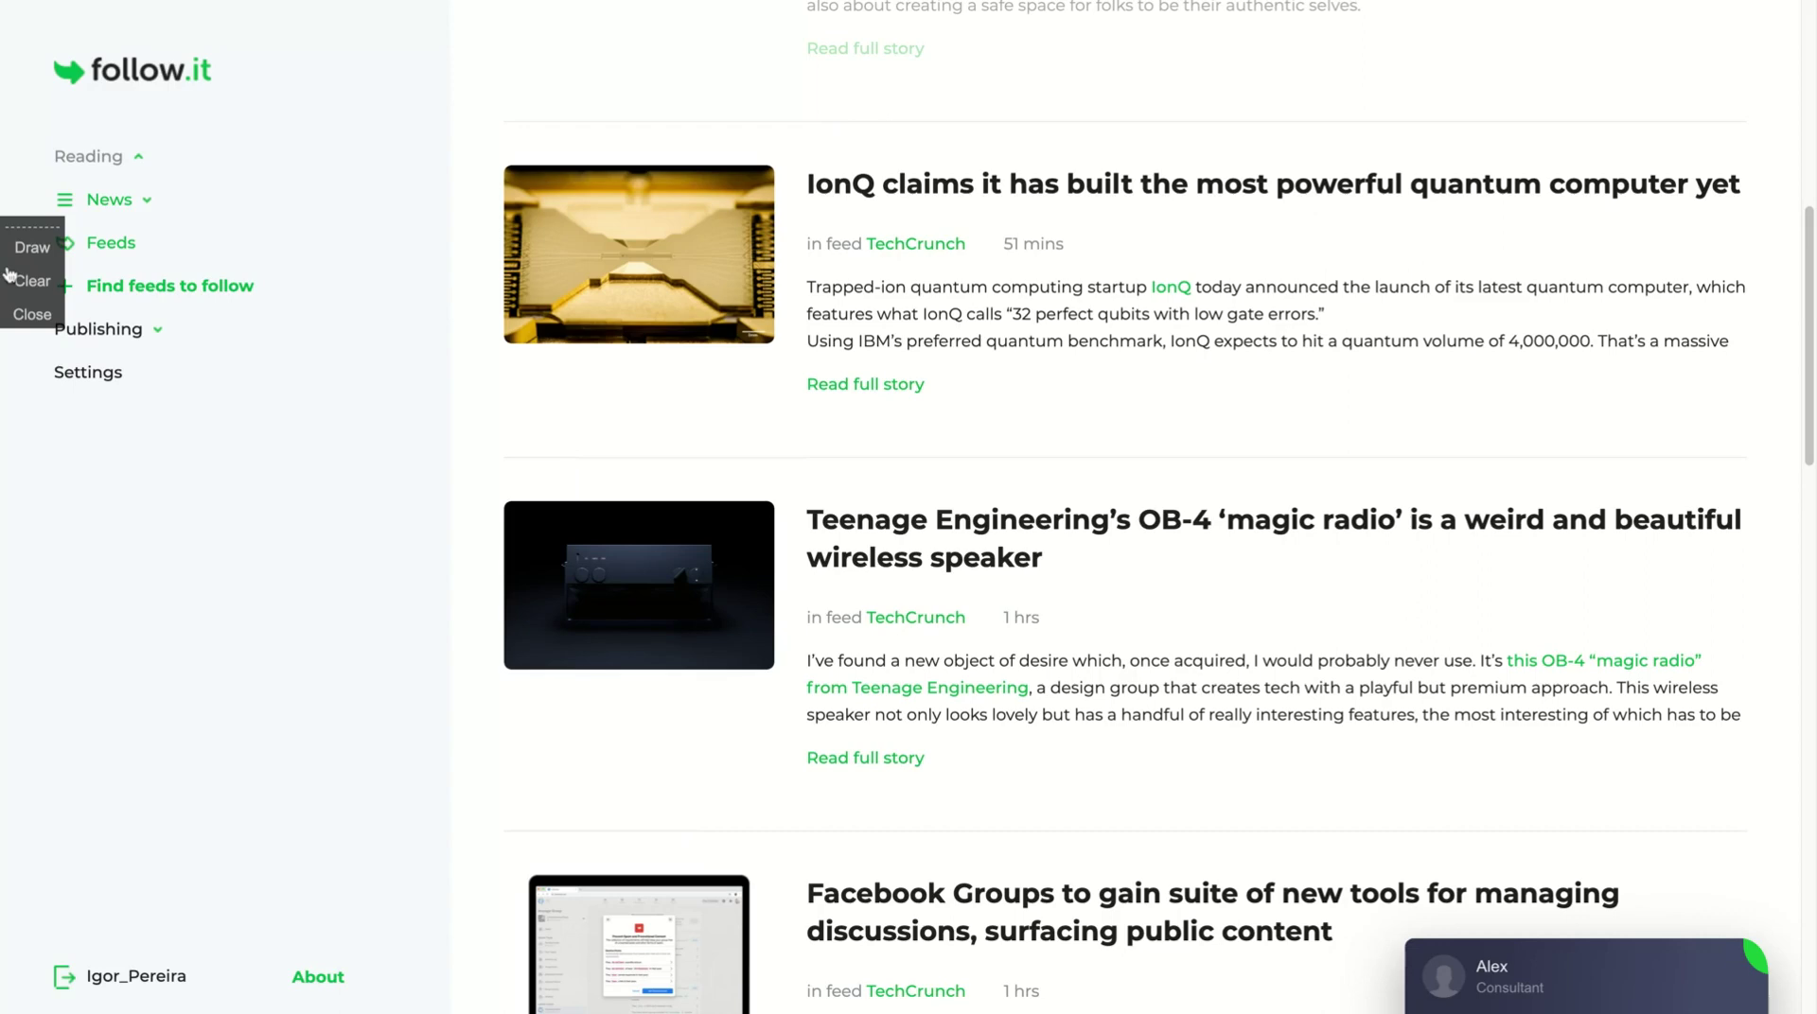
drag(8, 274, 29, 247)
click(364, 199)
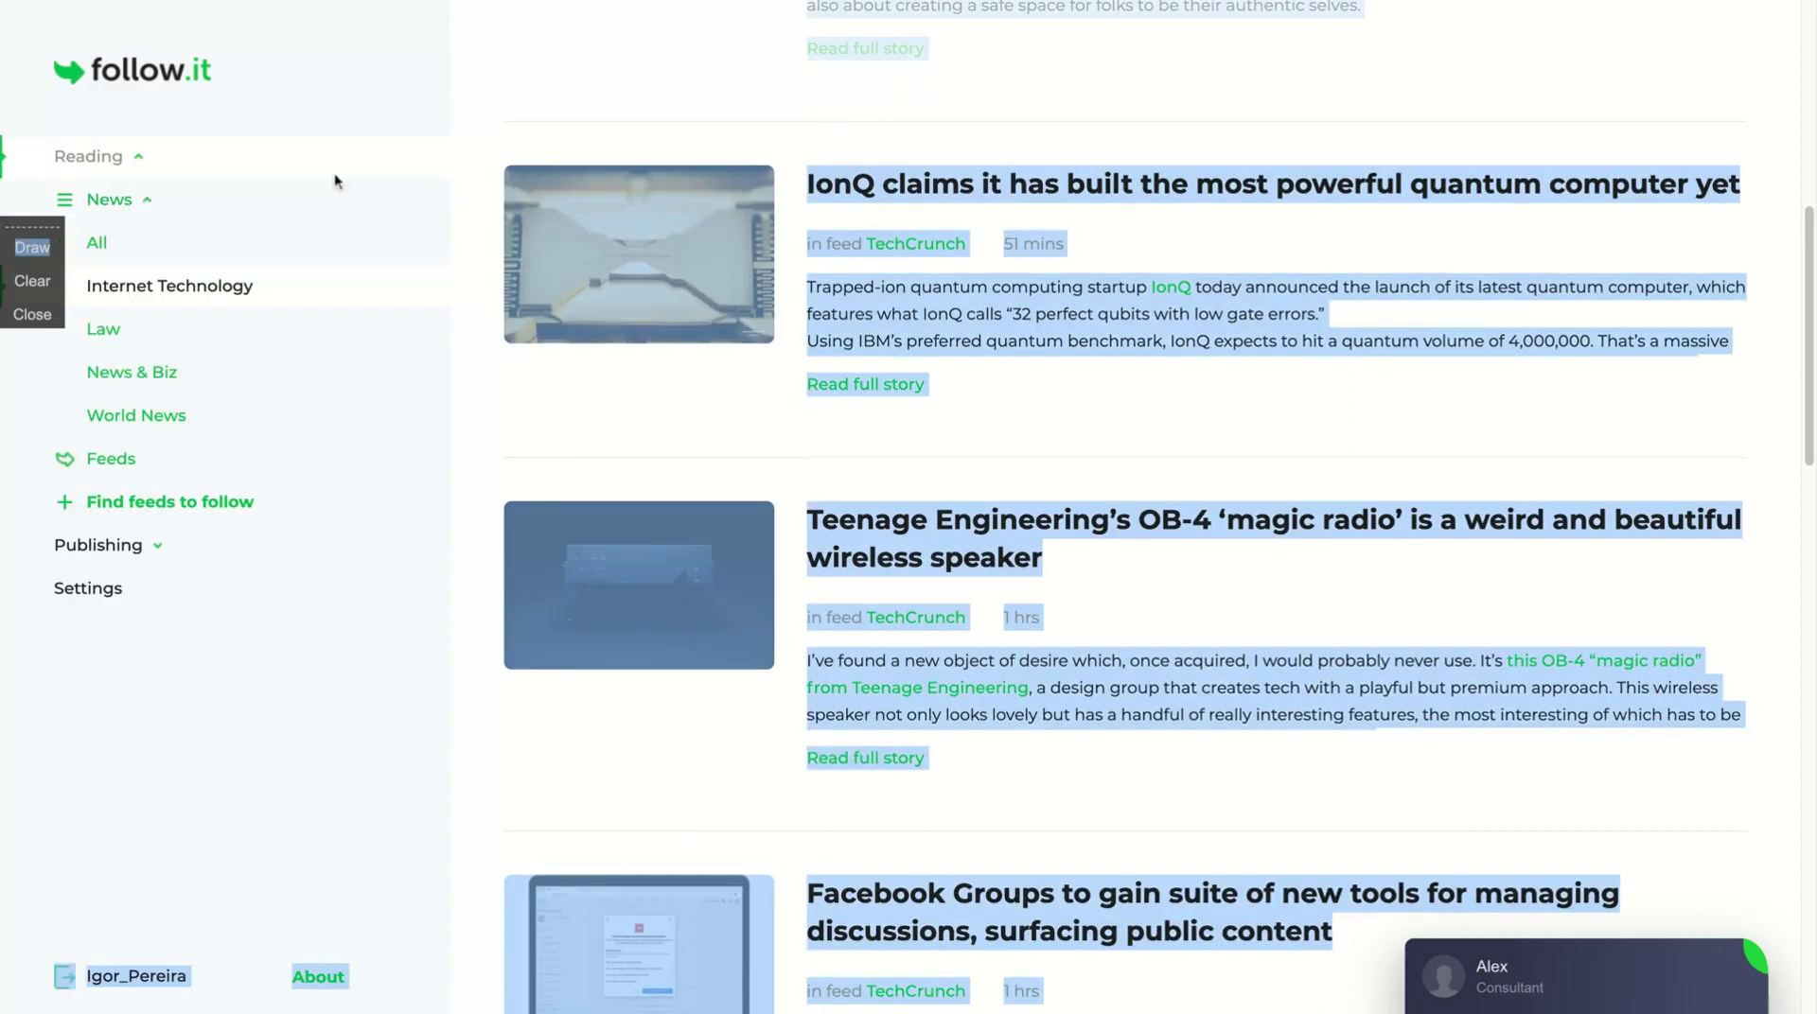
click(147, 204)
click(138, 154)
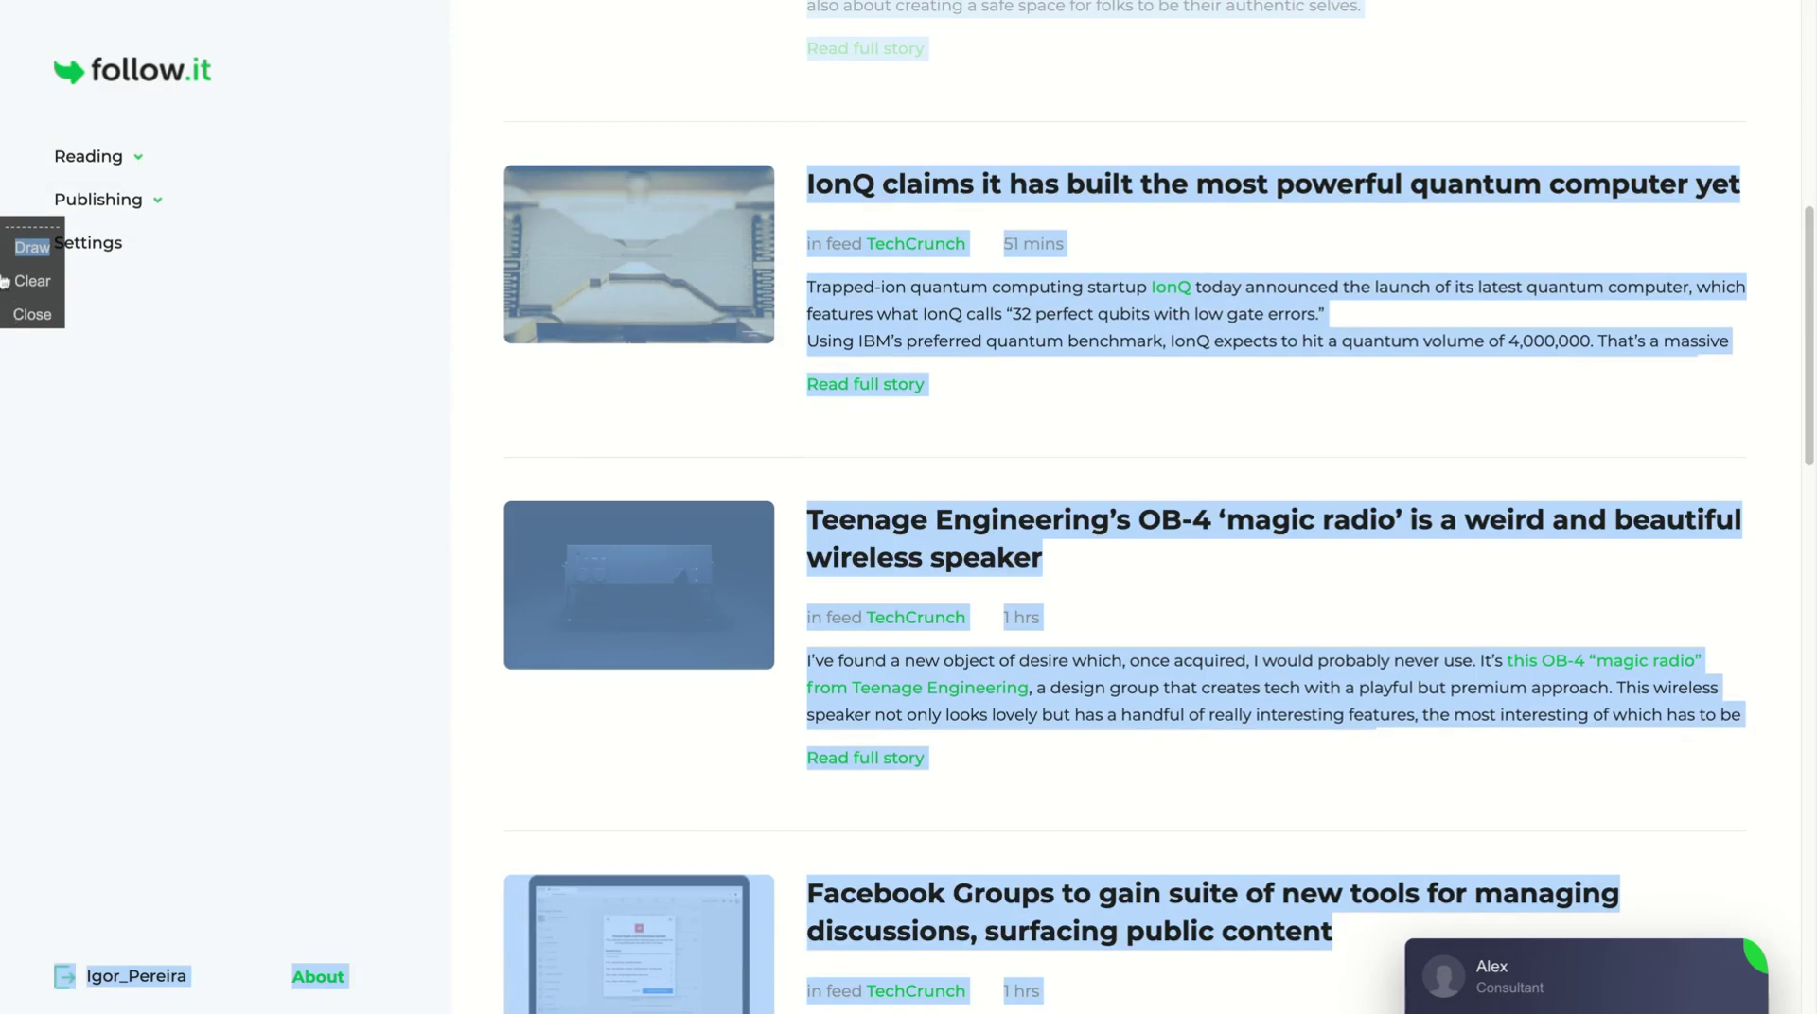
Move the floating drawing toolbar away from the Publishing entries and open the page for adding a feed by website or RSS URL.
mouse_move(24, 224)
mouse_down()
mouse_move(174, 395)
mouse_move(6, 697)
mouse_up()
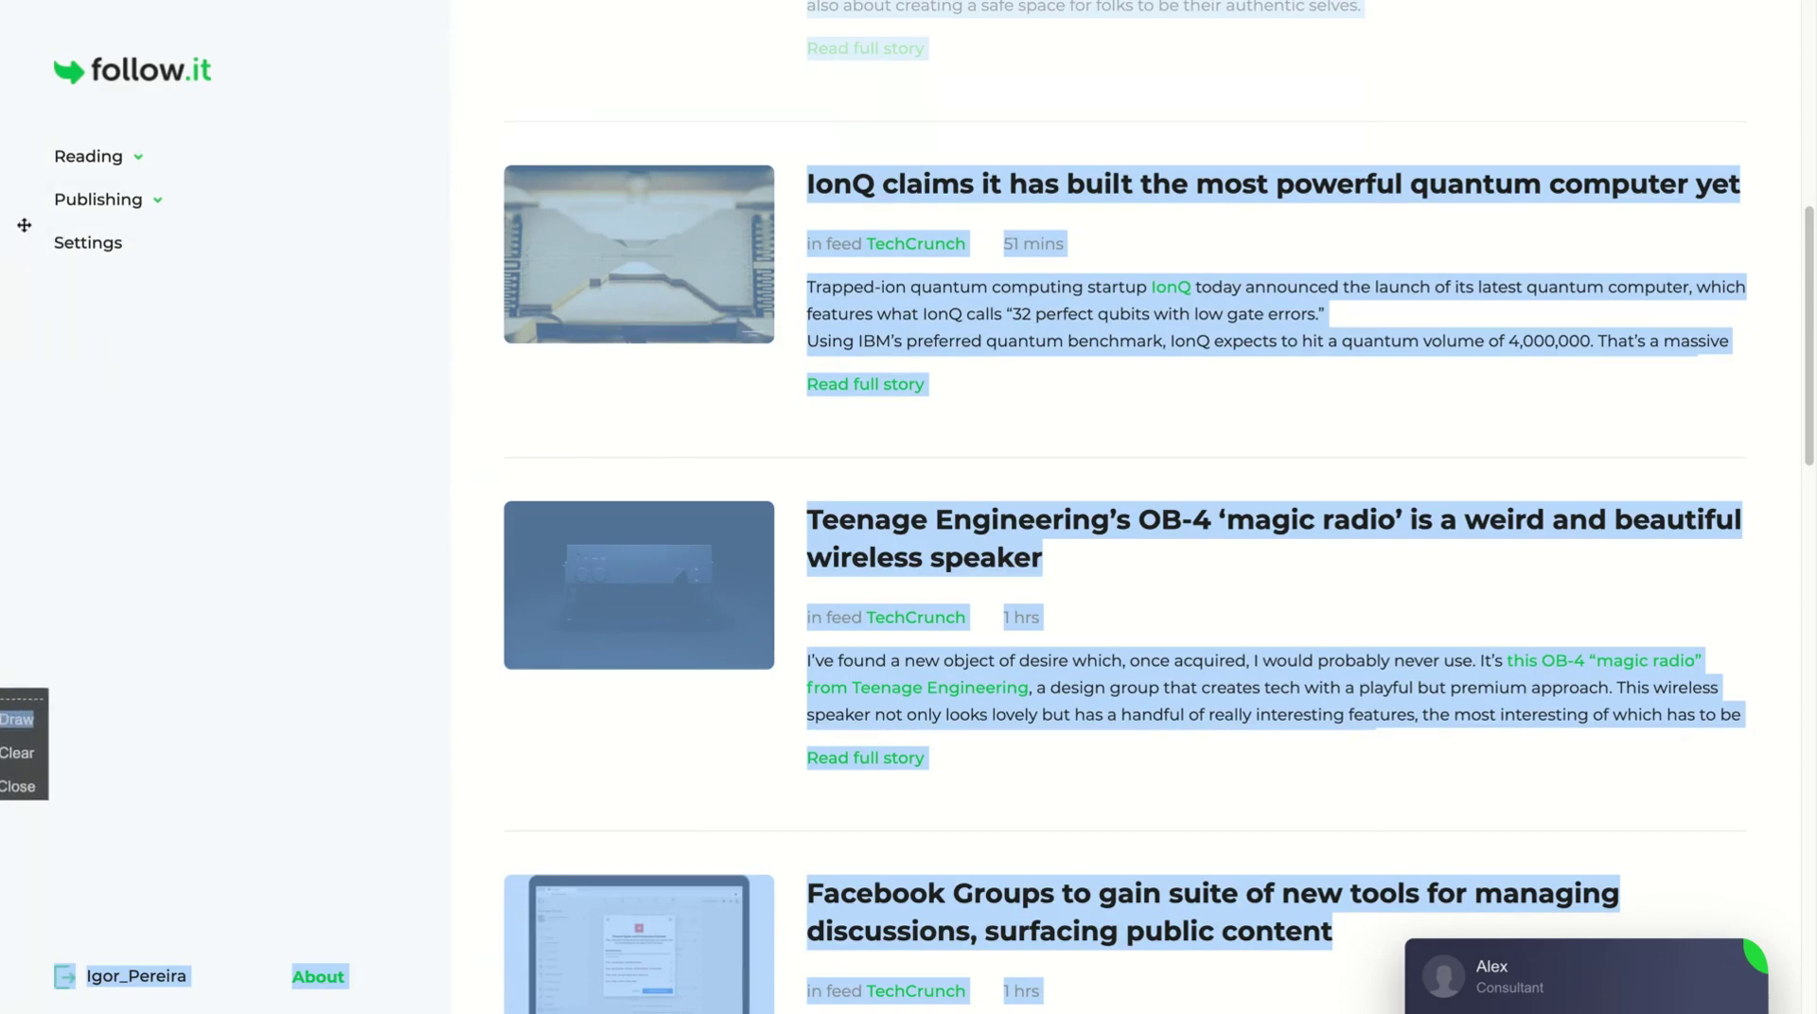
click(151, 210)
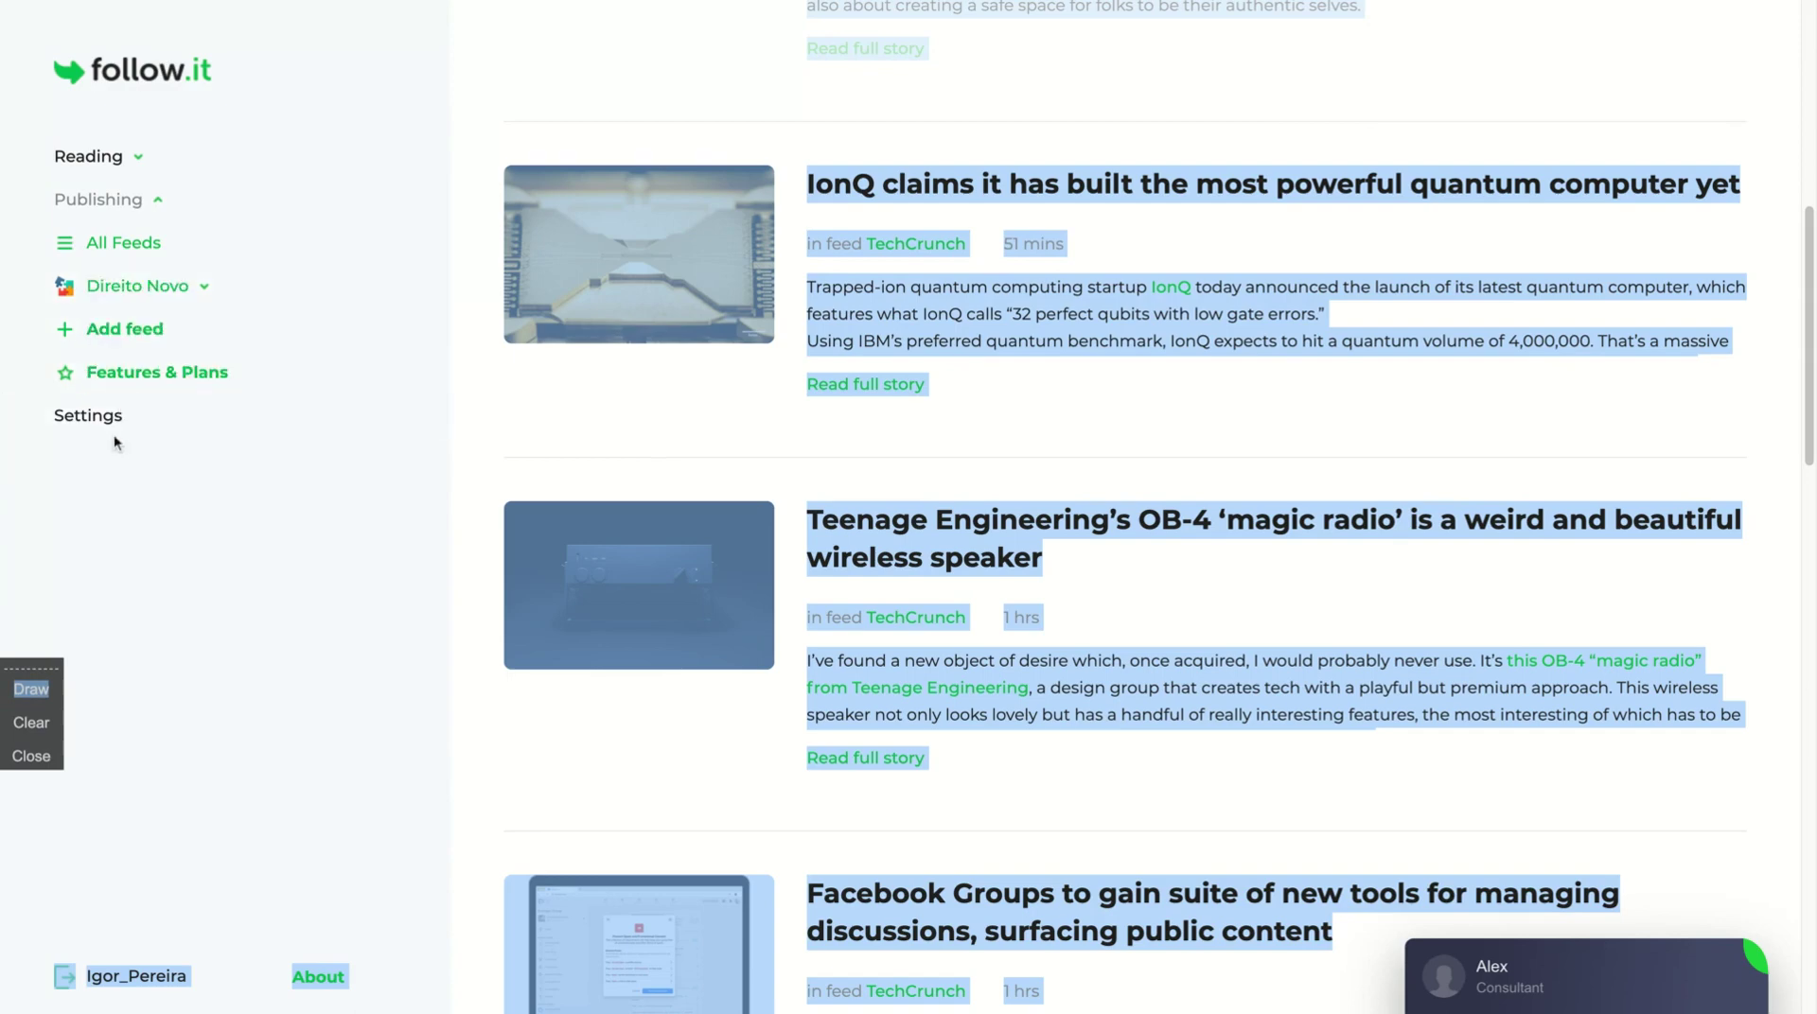
click(136, 331)
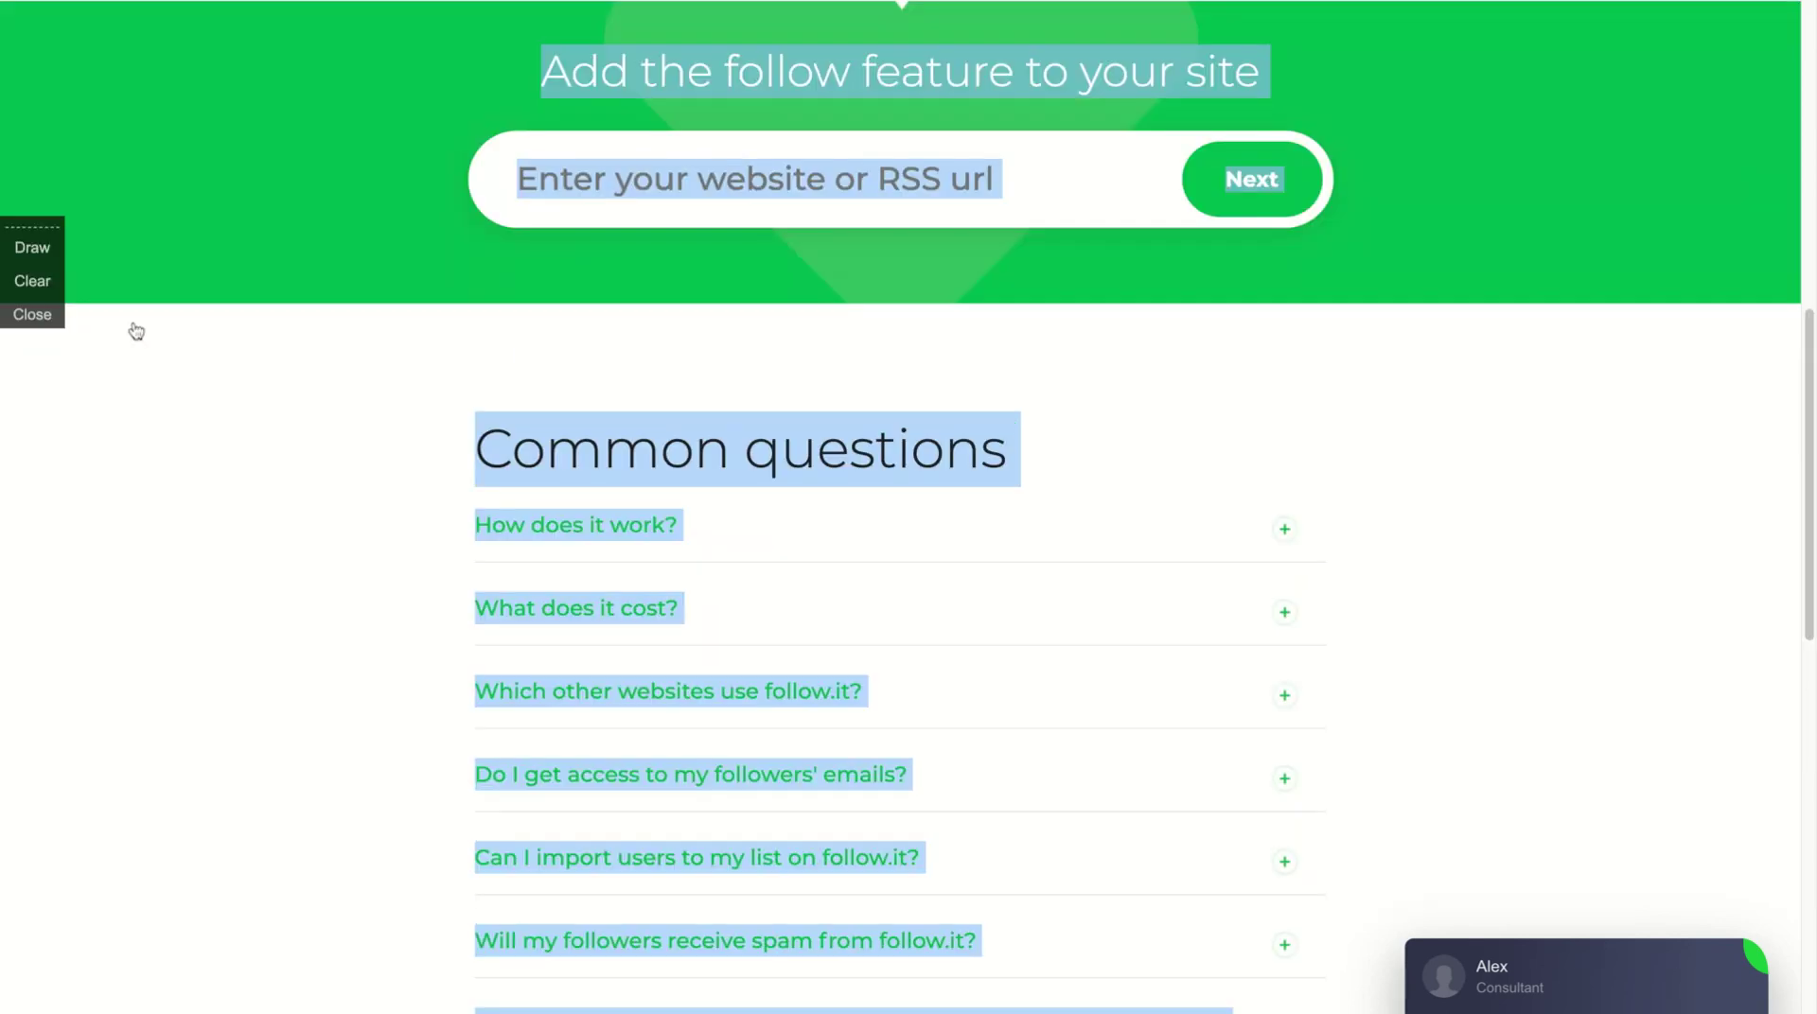
click(698, 180)
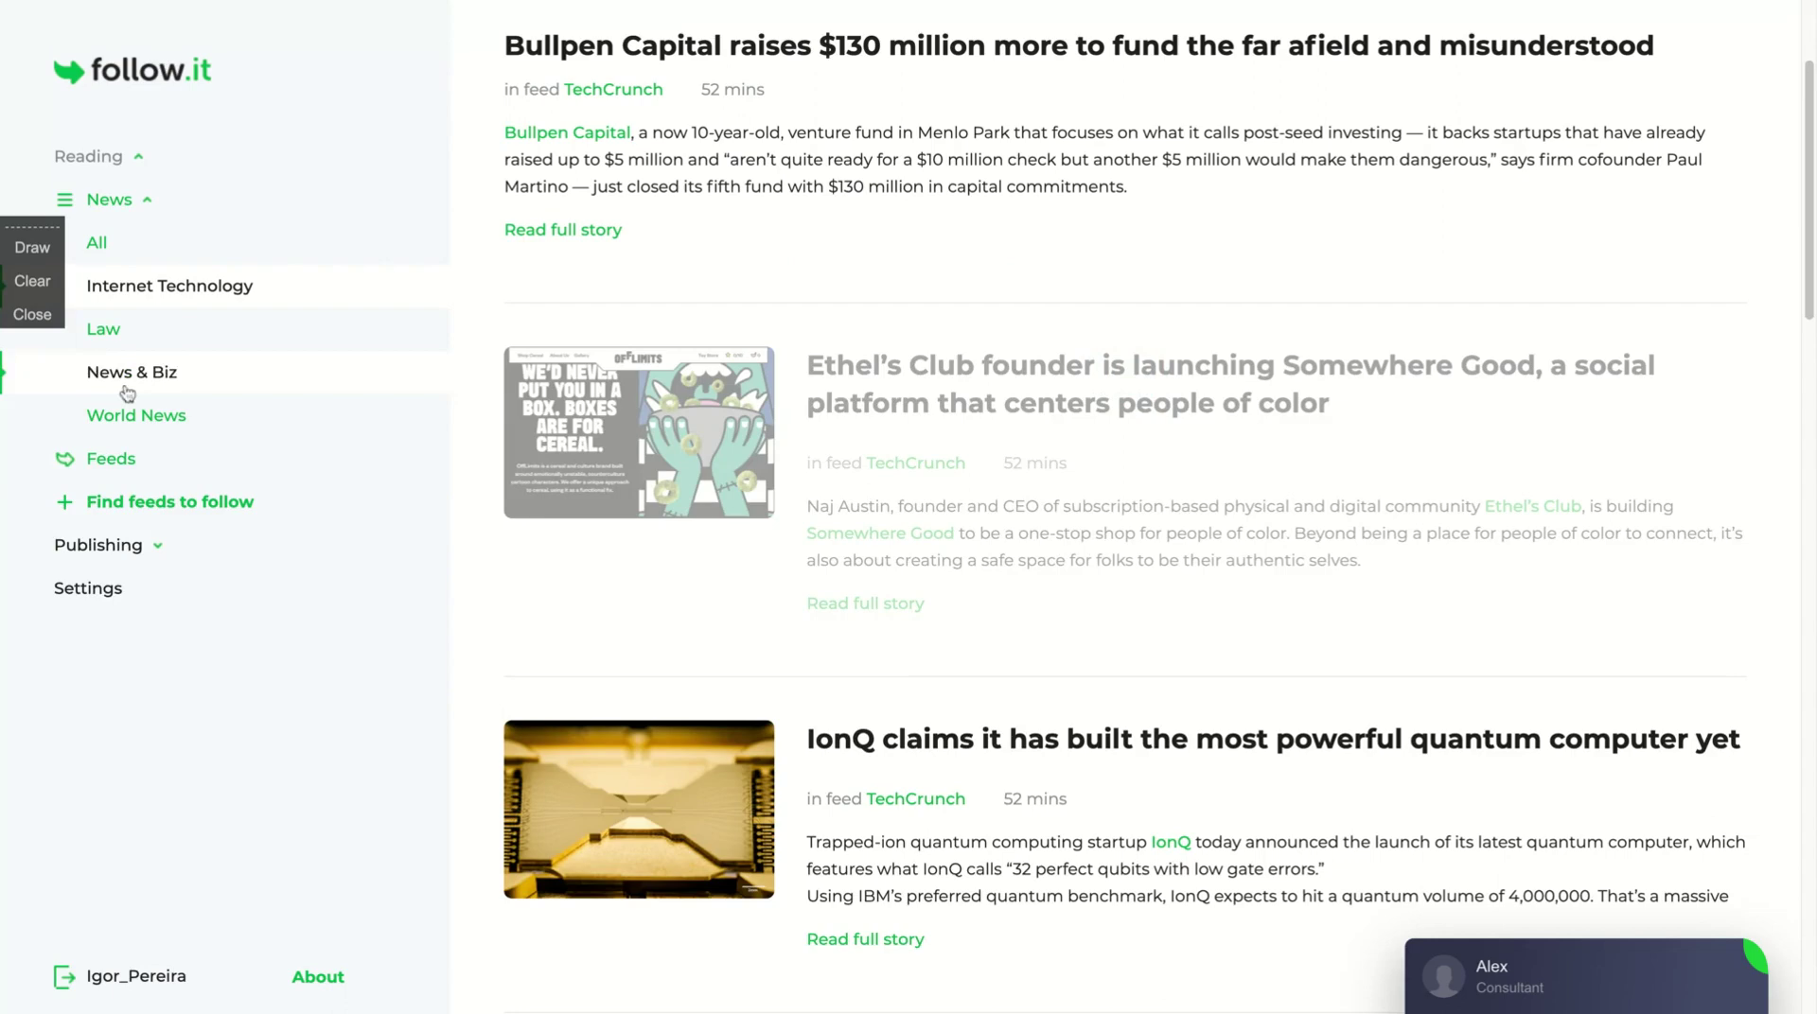
View the list of followed feeds, then open the publisher settings of the Direito Novo feed.
click(117, 462)
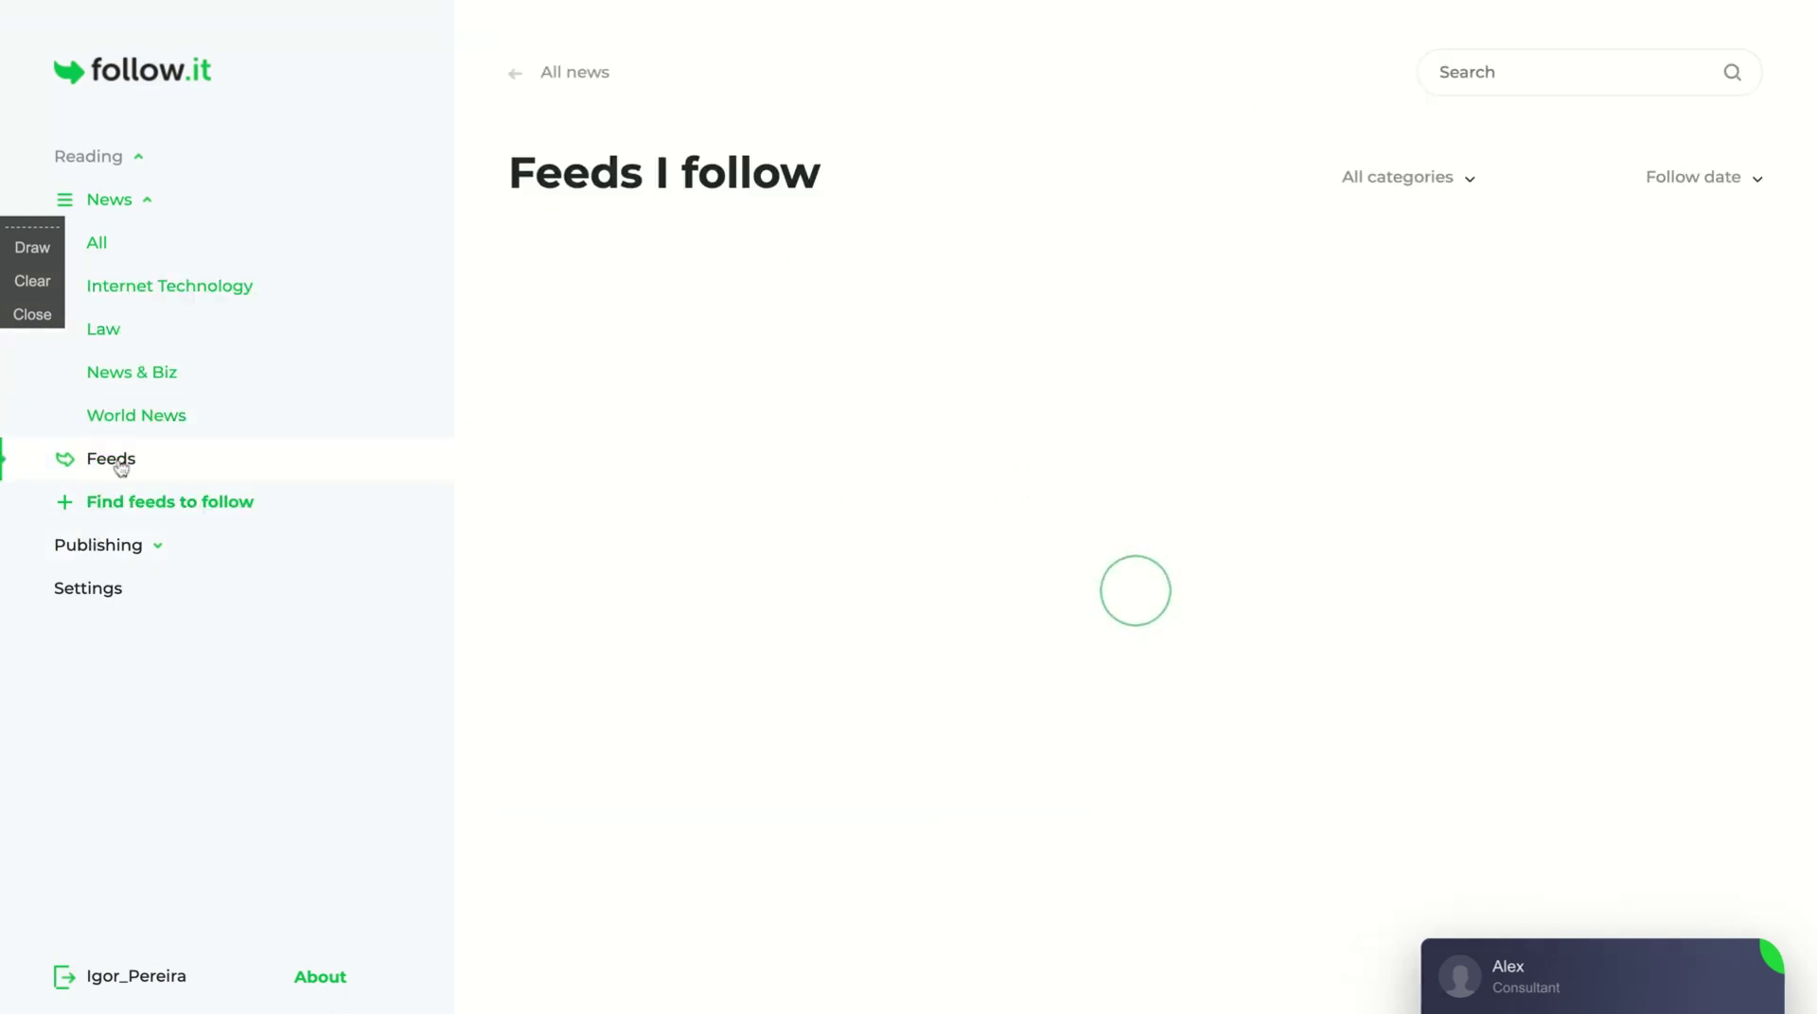
click(122, 541)
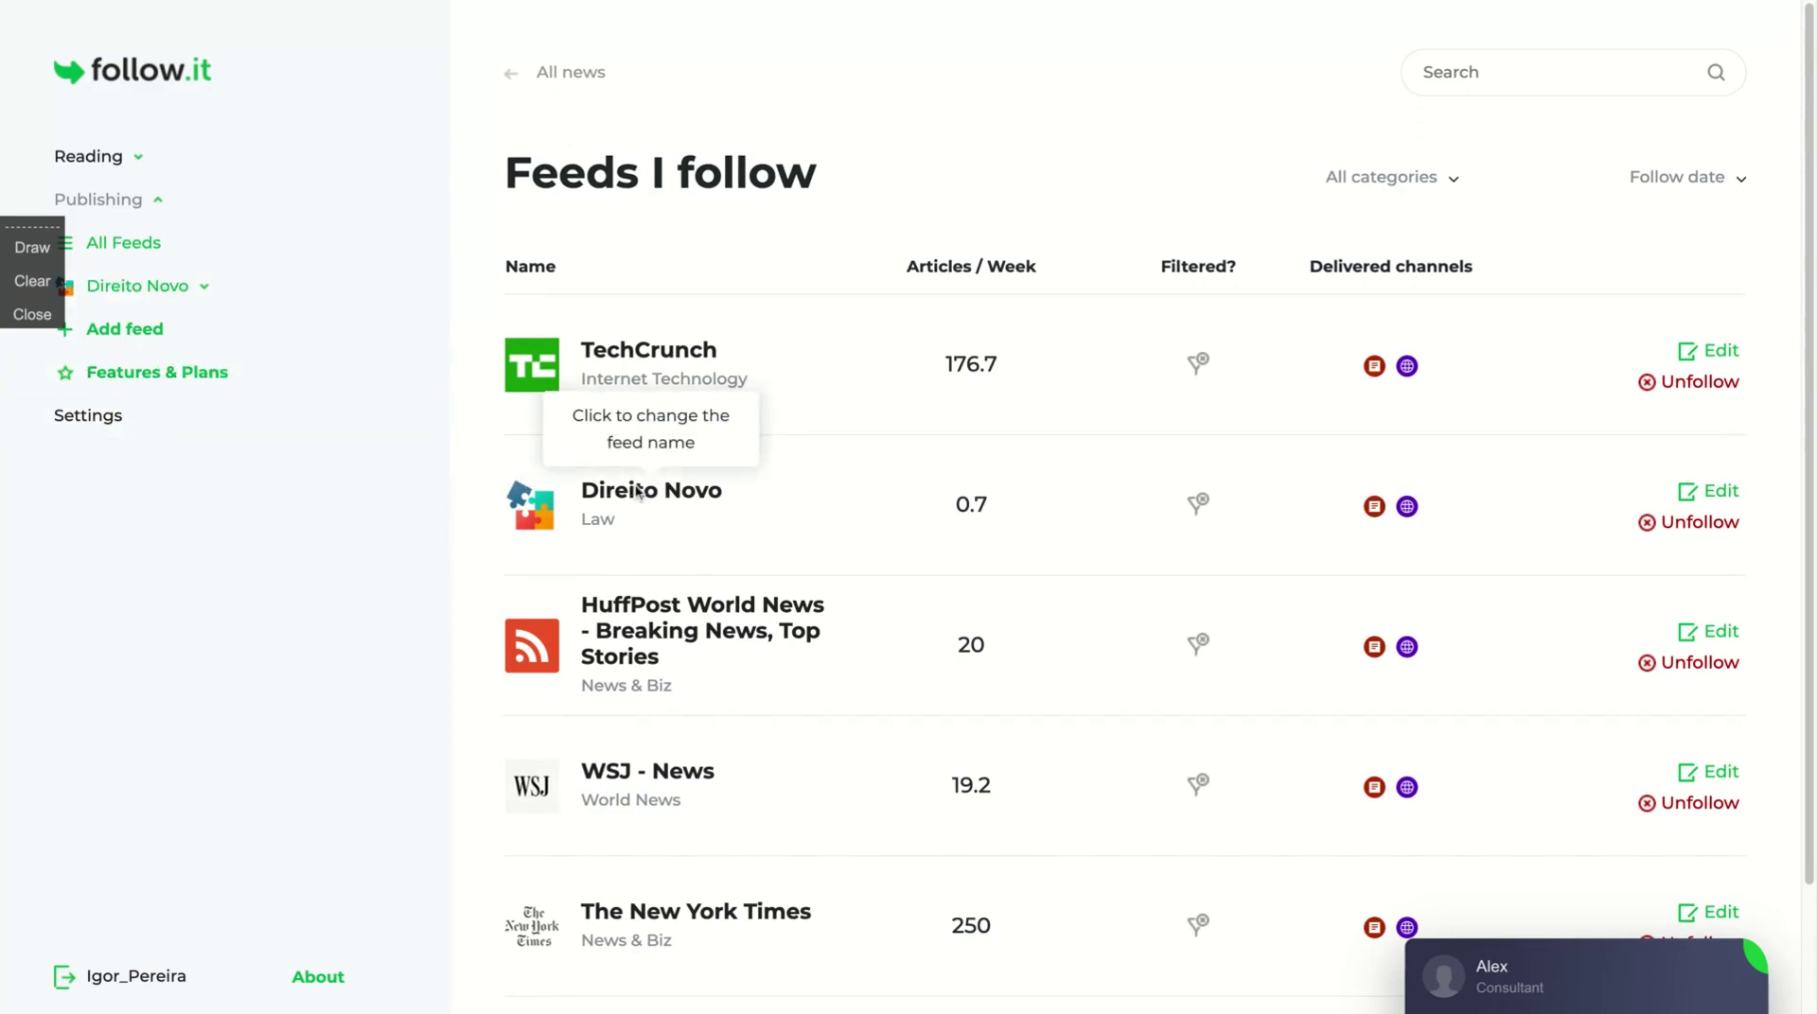
click(125, 288)
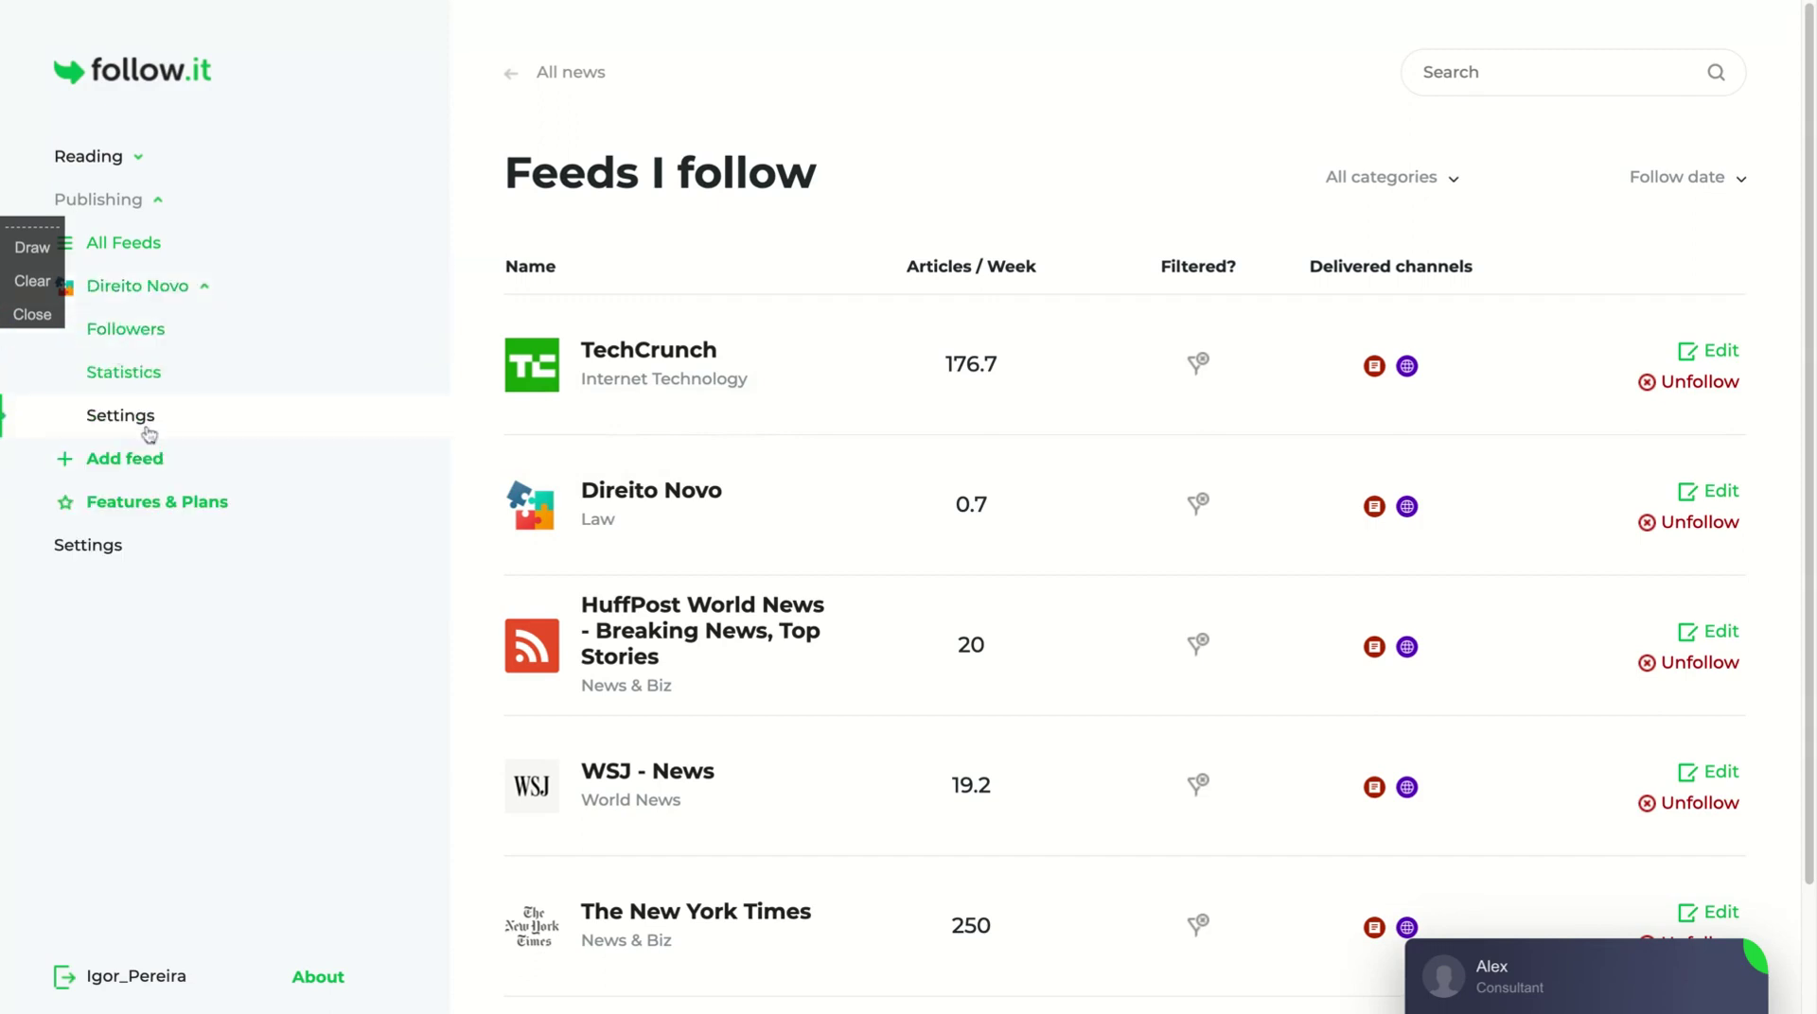
click(120, 416)
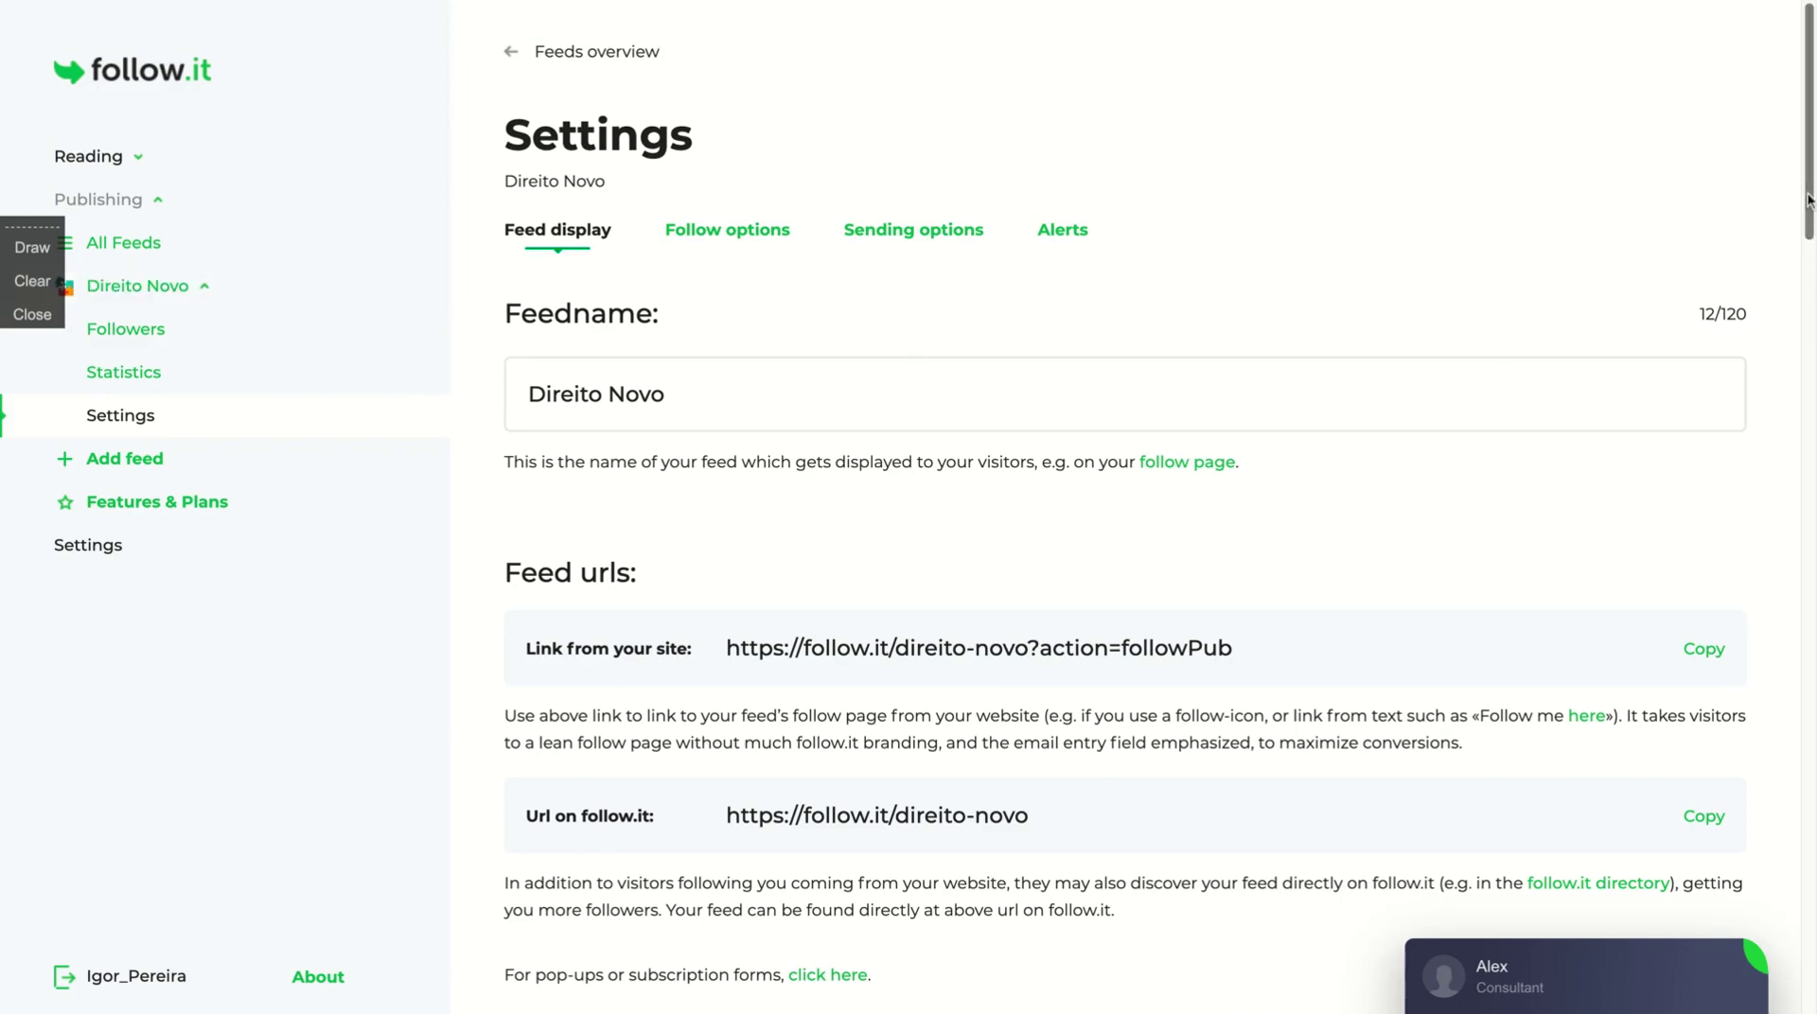
Review the Direito Novo feed's display settings for feed URLs, snippet and description.
drag(1807, 99, 1807, 312)
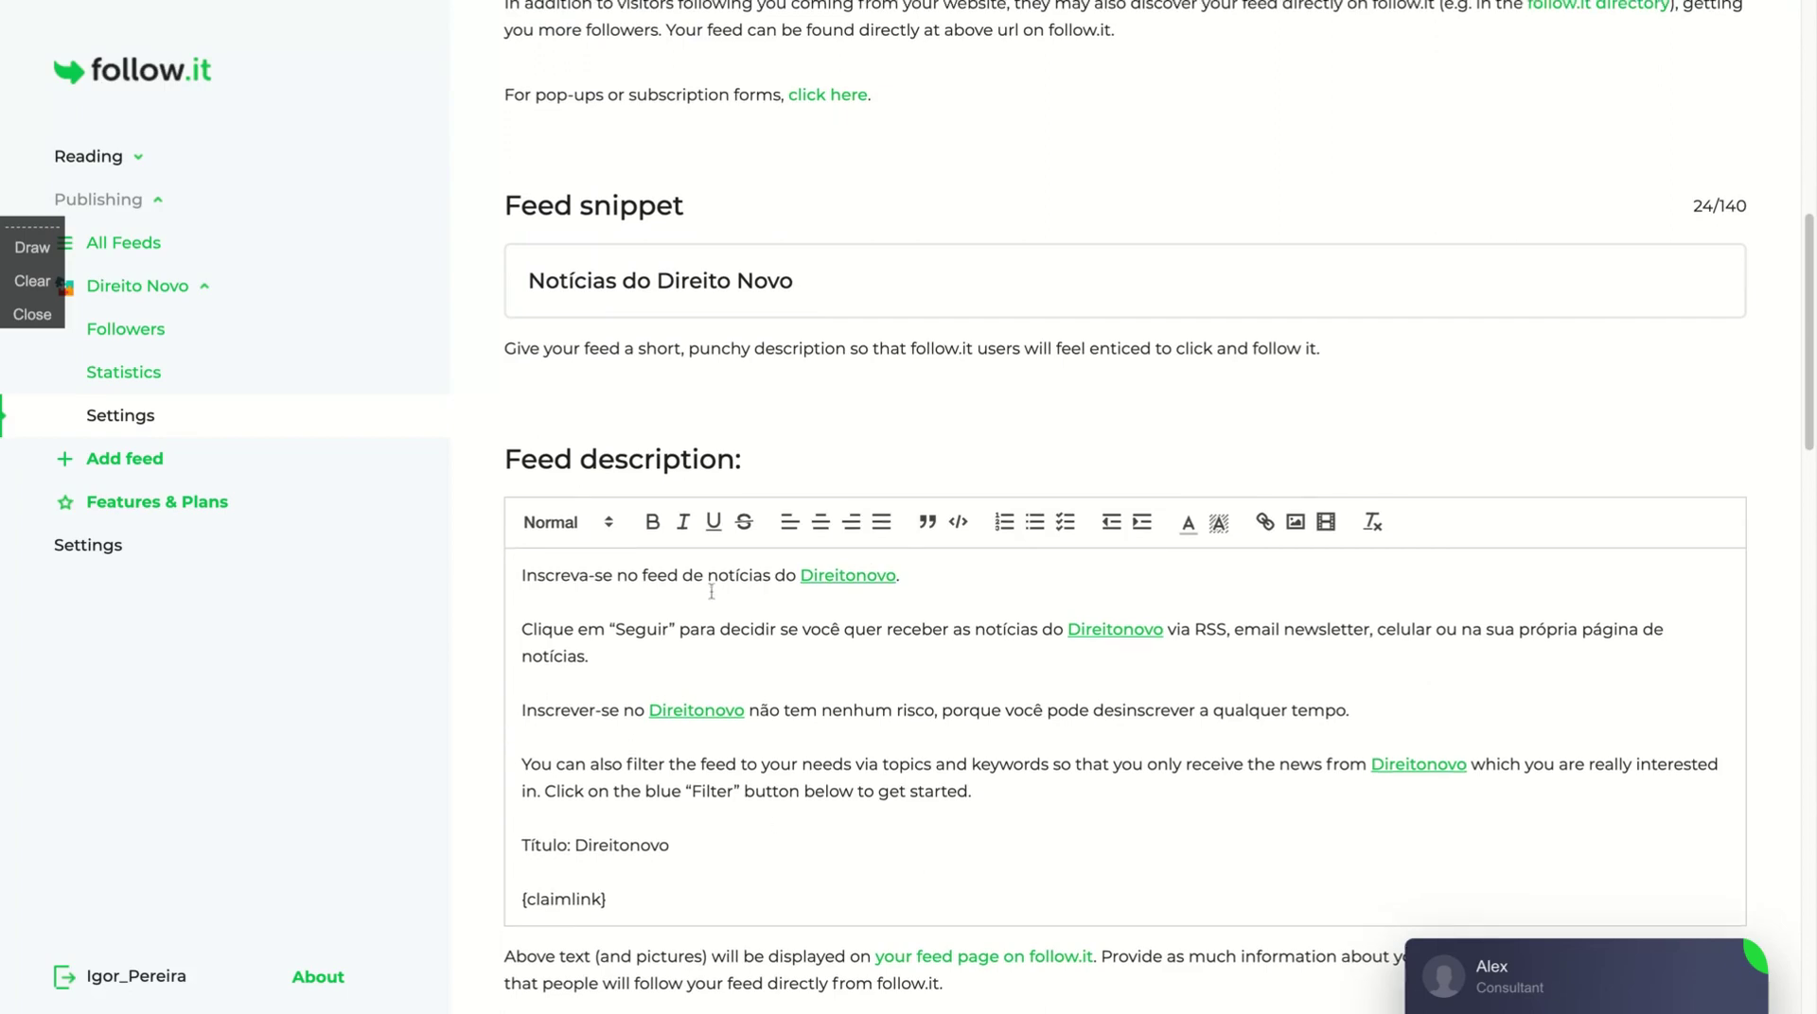
scroll(700, 644, up, 1)
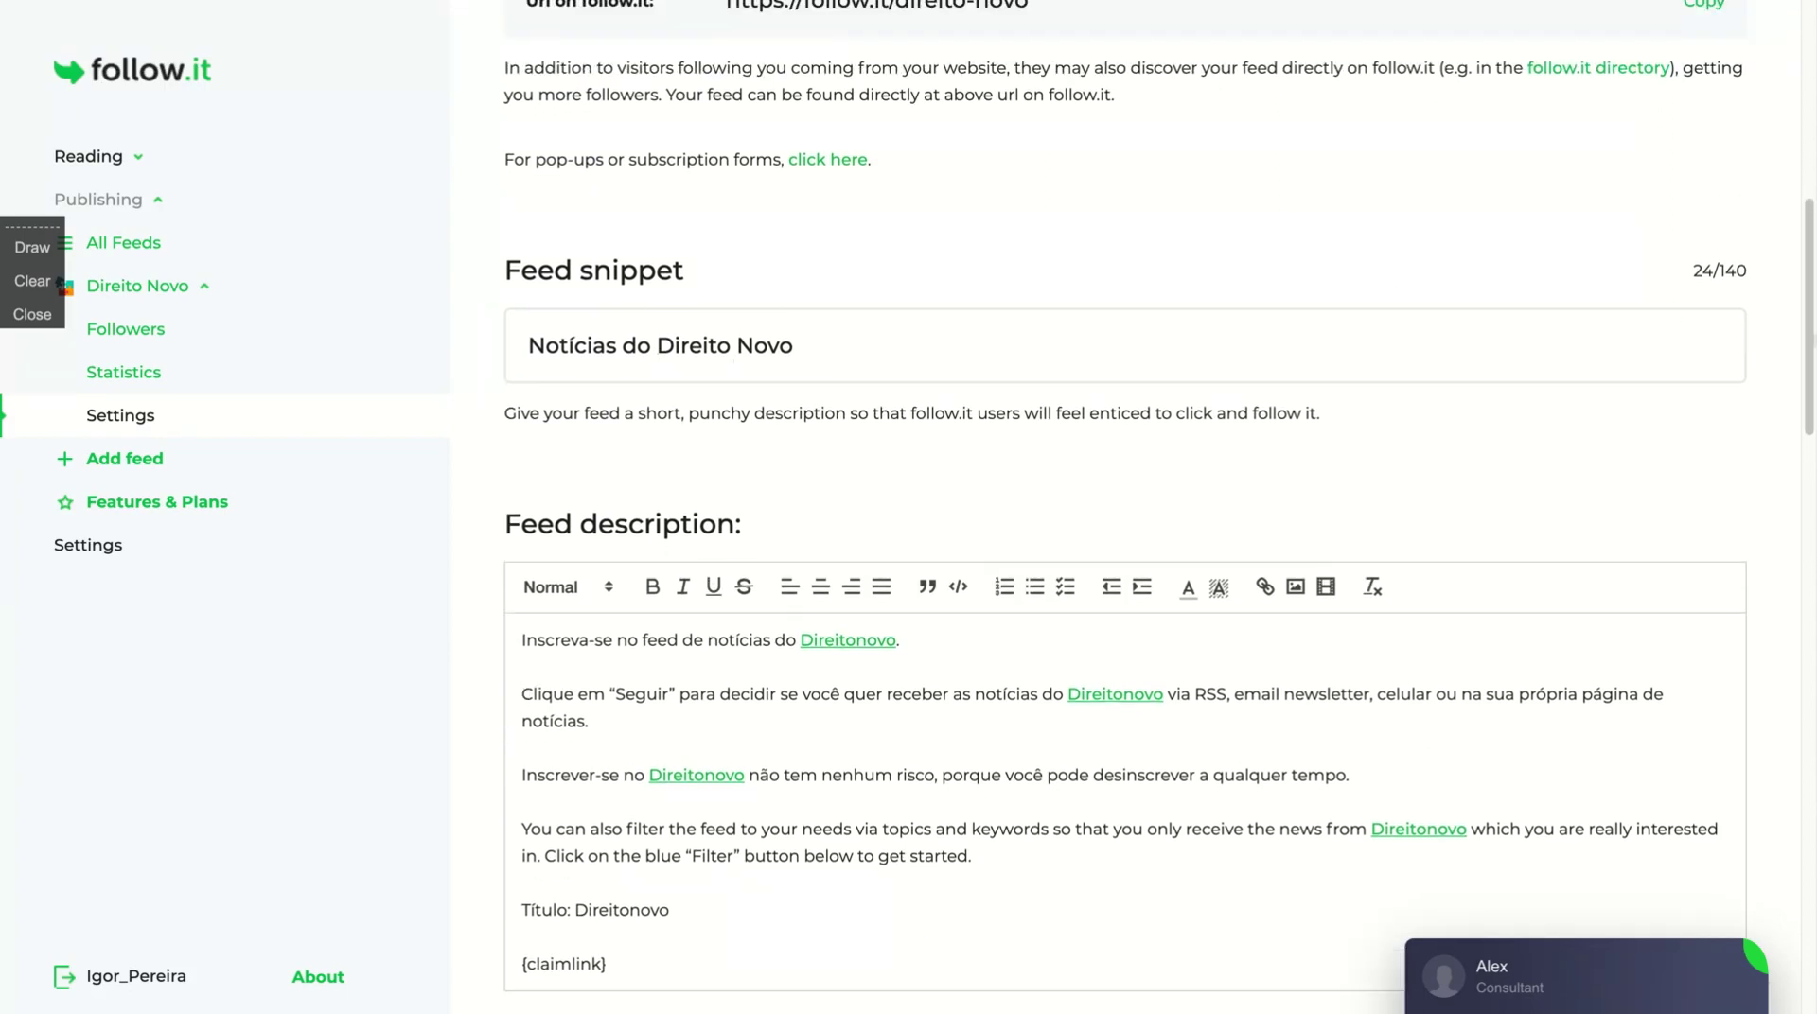
scroll(1676, 310, up, 5)
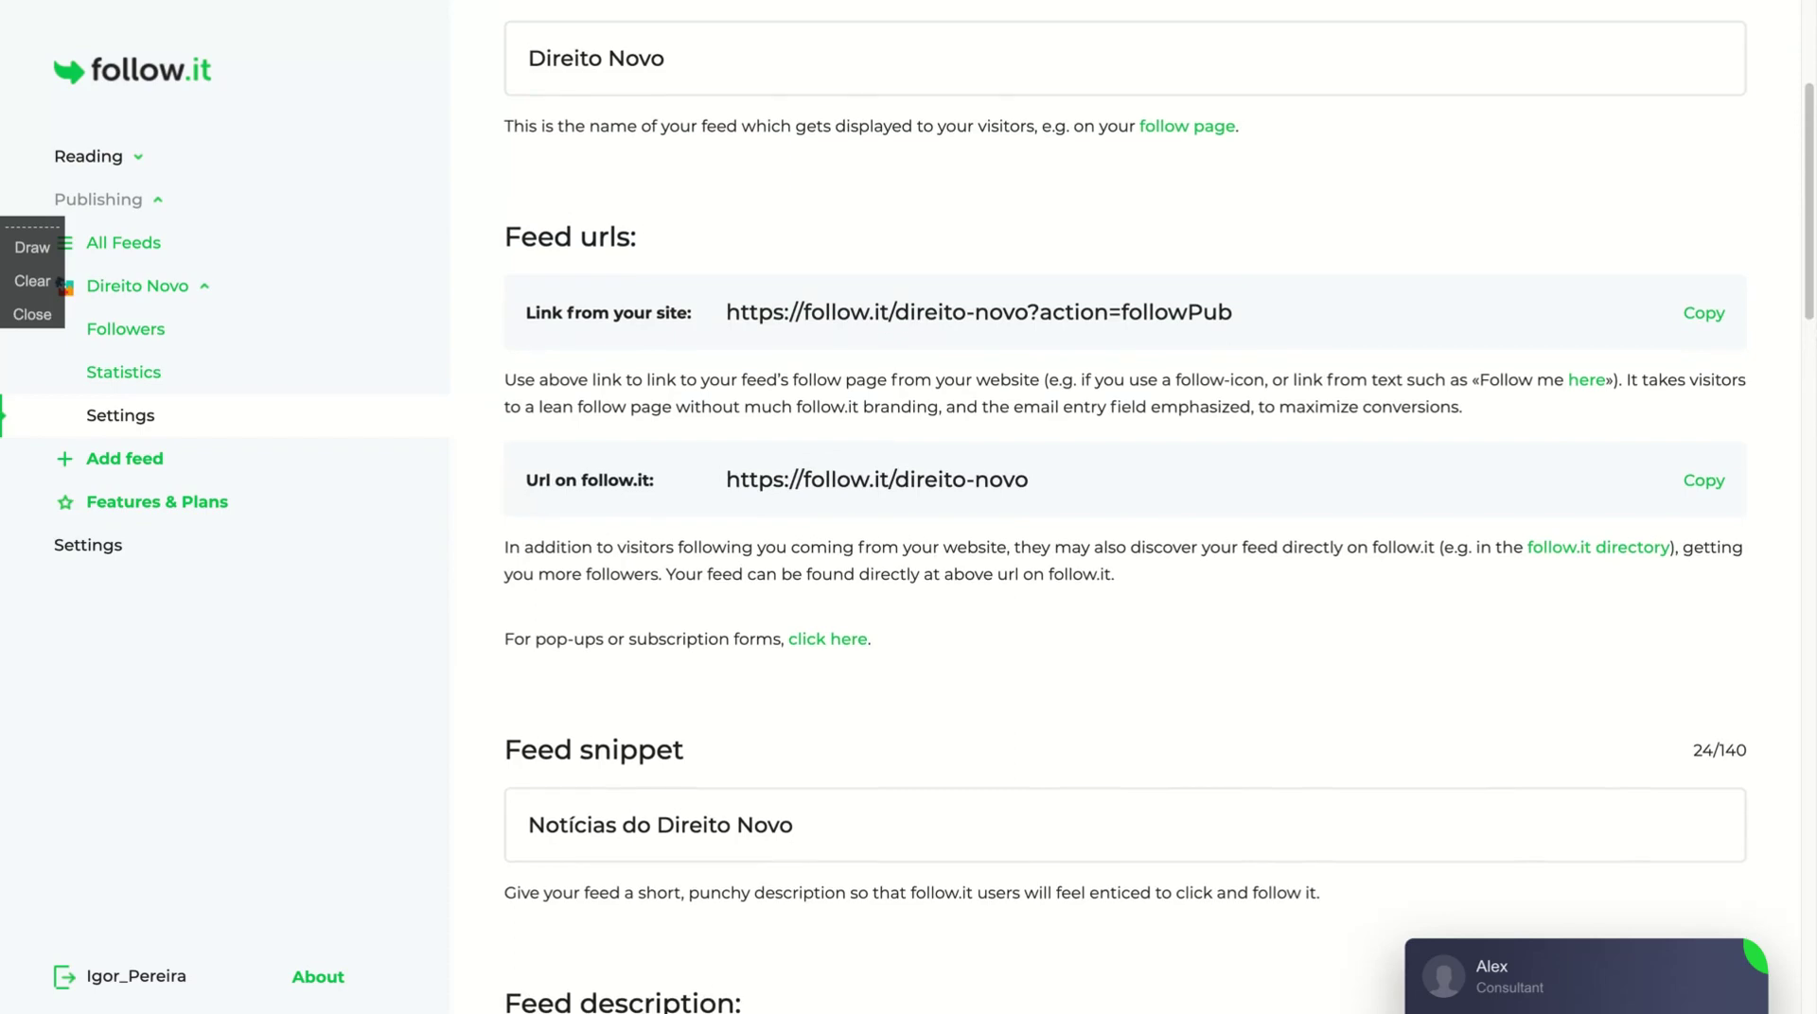
scroll(1268, 589, down, 10)
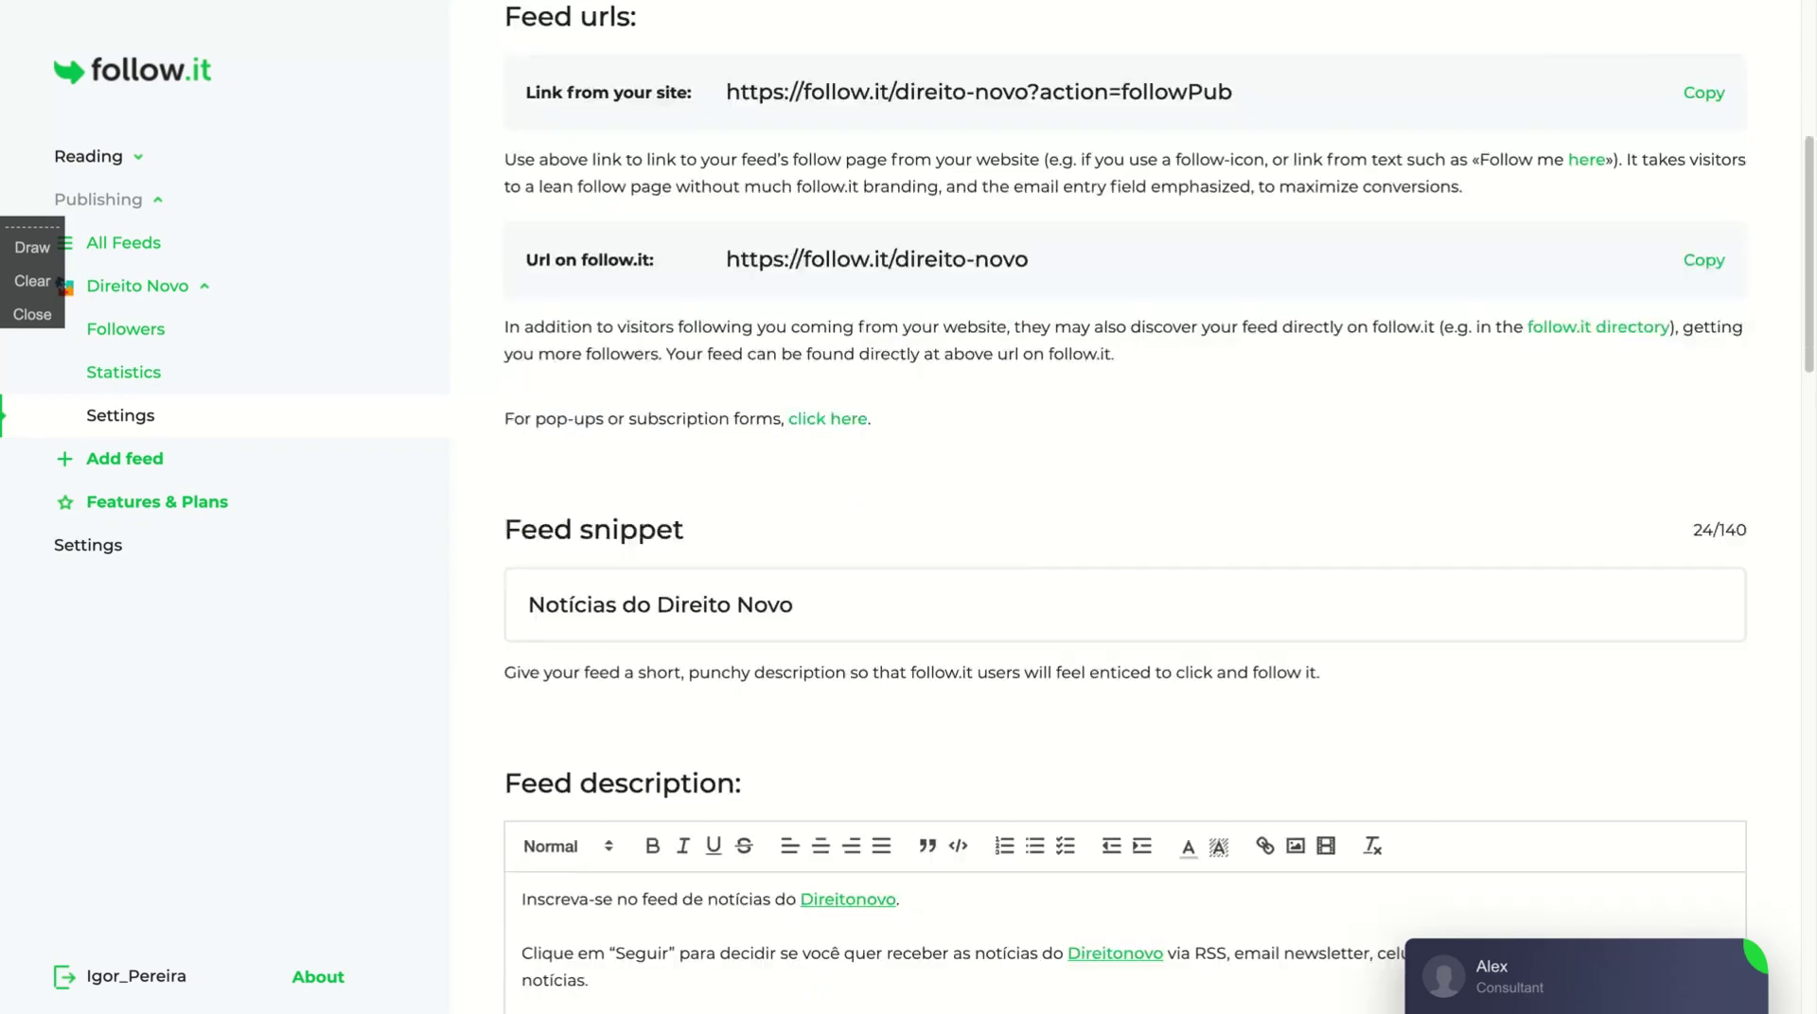
key(ctrl+a)
click(1266, 587)
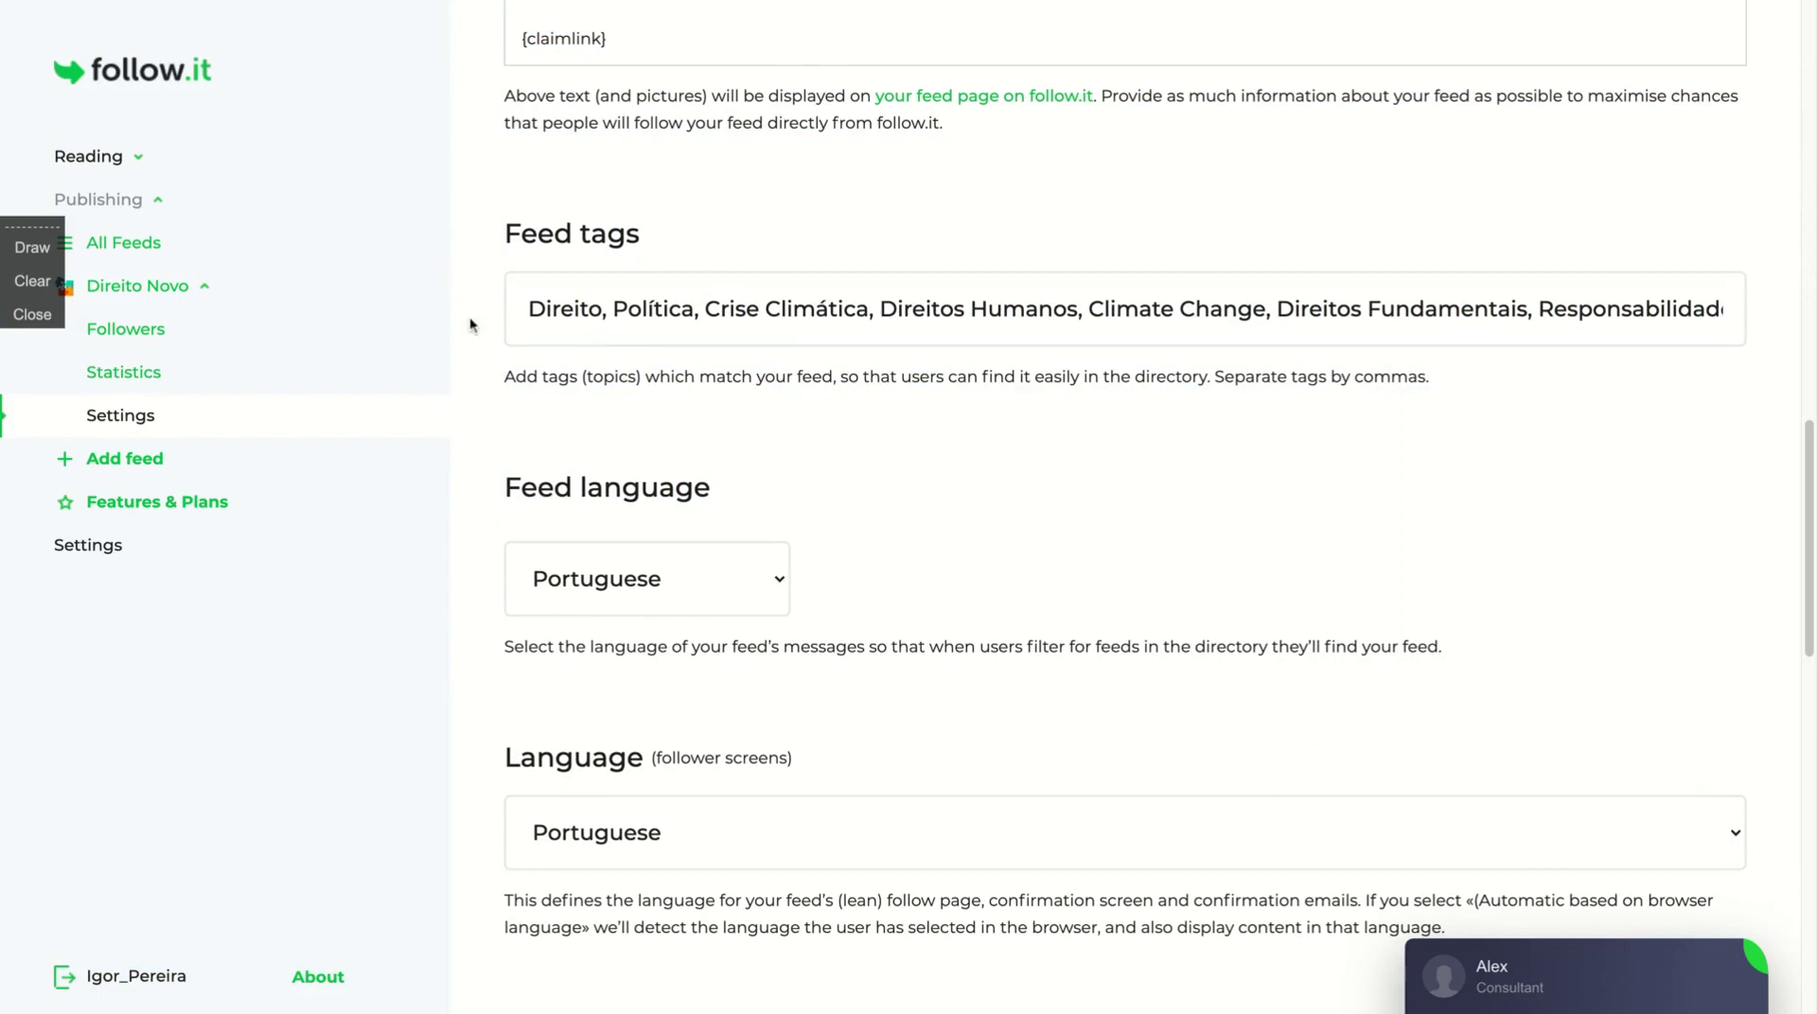
Examine the remaining feed display settings: tags, languages, image, directory listing, category, stories pictures and location.
scroll(1367, 585, down, 2)
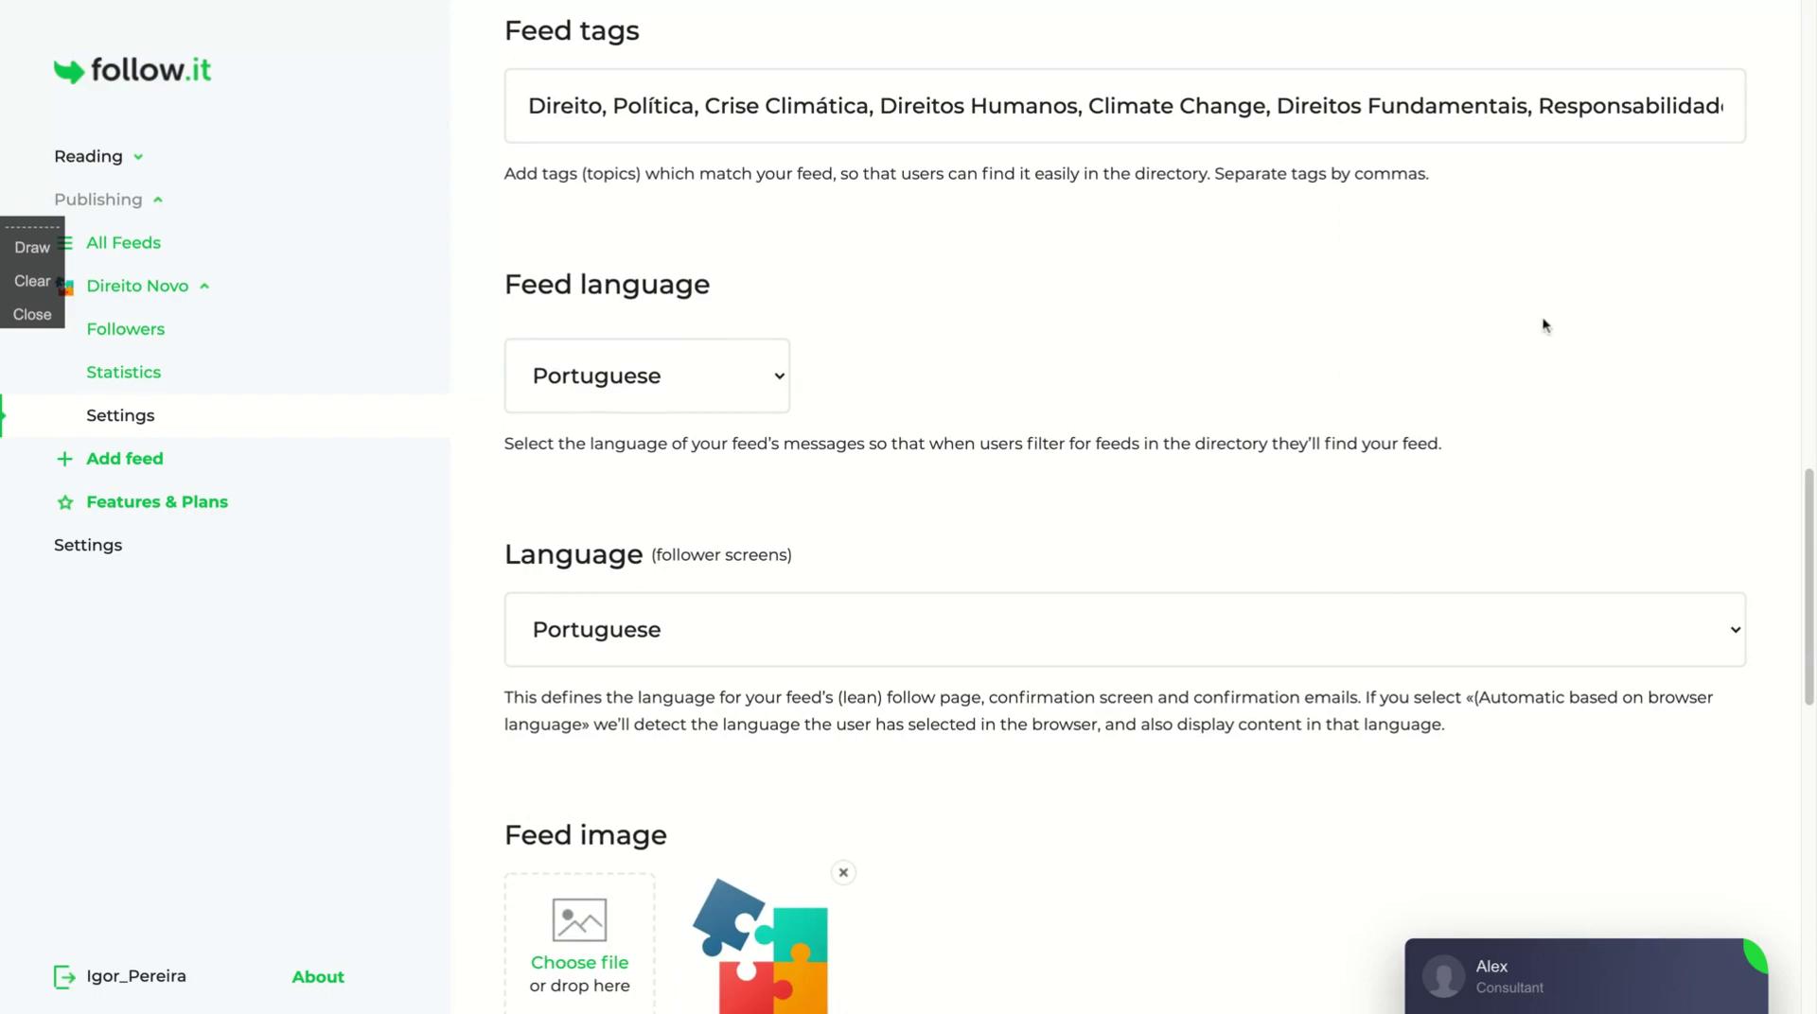
scroll(1552, 351, down, 6)
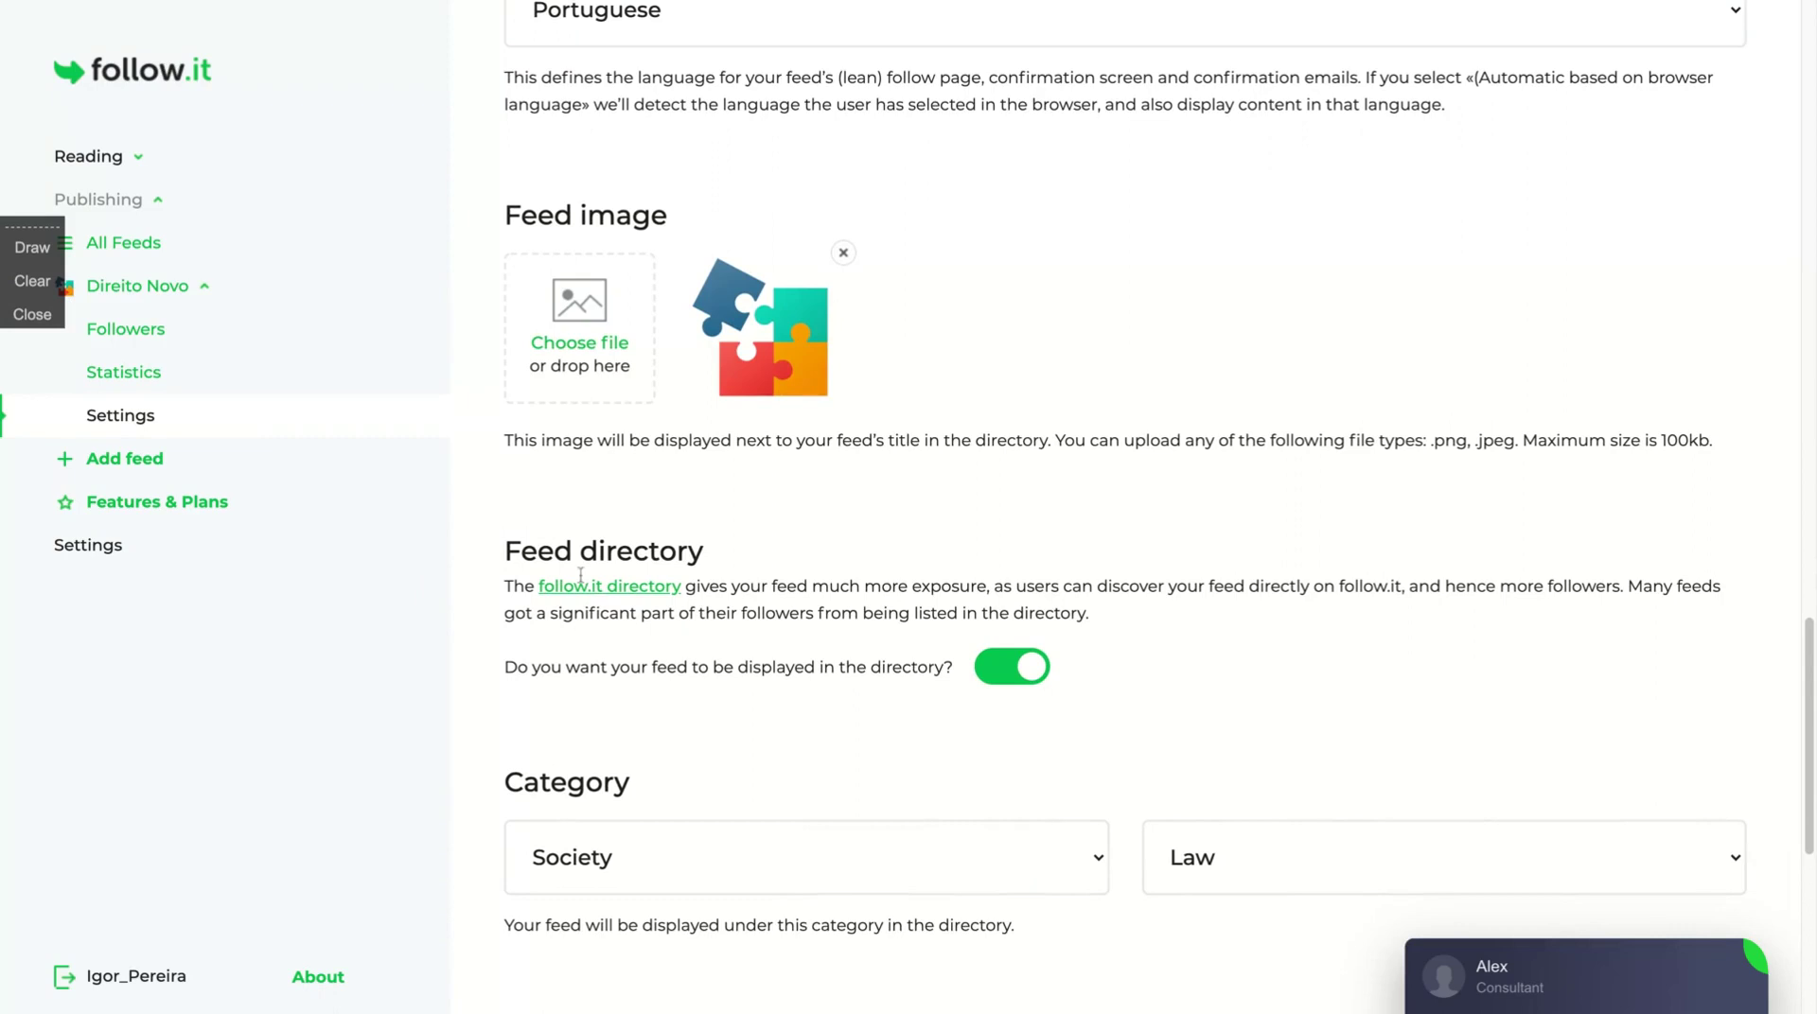
scroll(879, 499, down, 1)
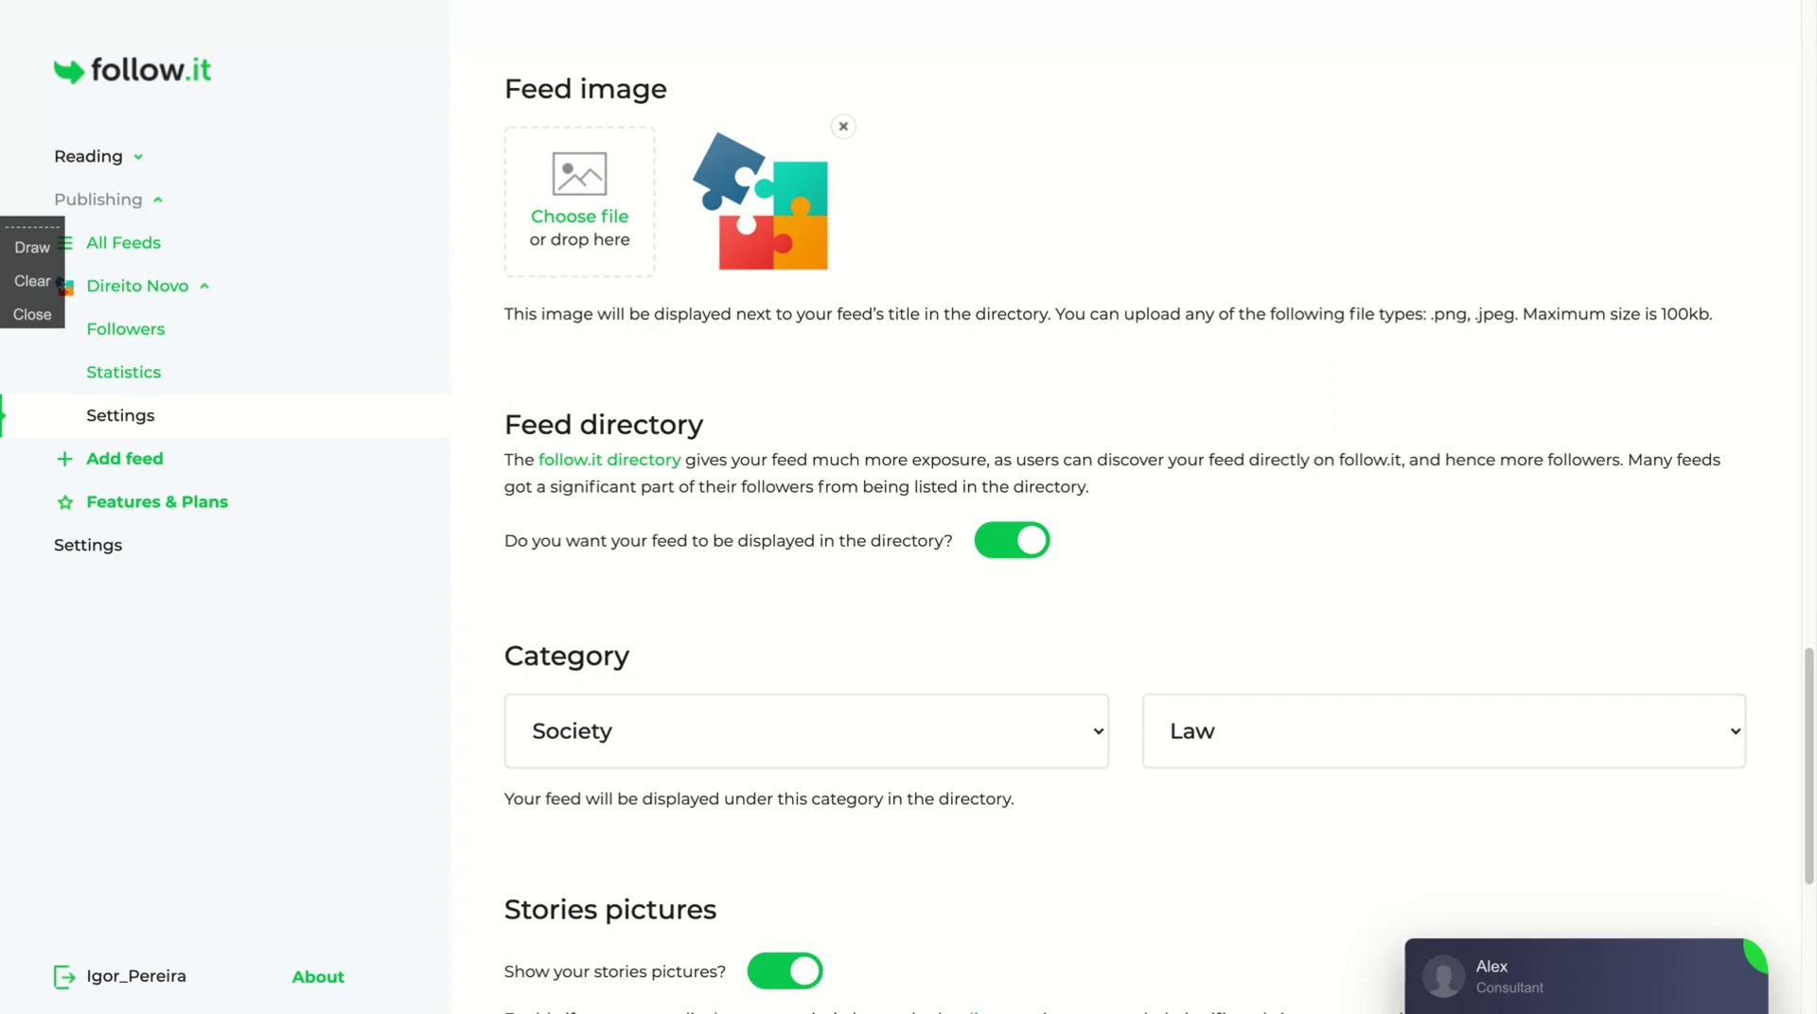
scroll(1168, 487, down, 1)
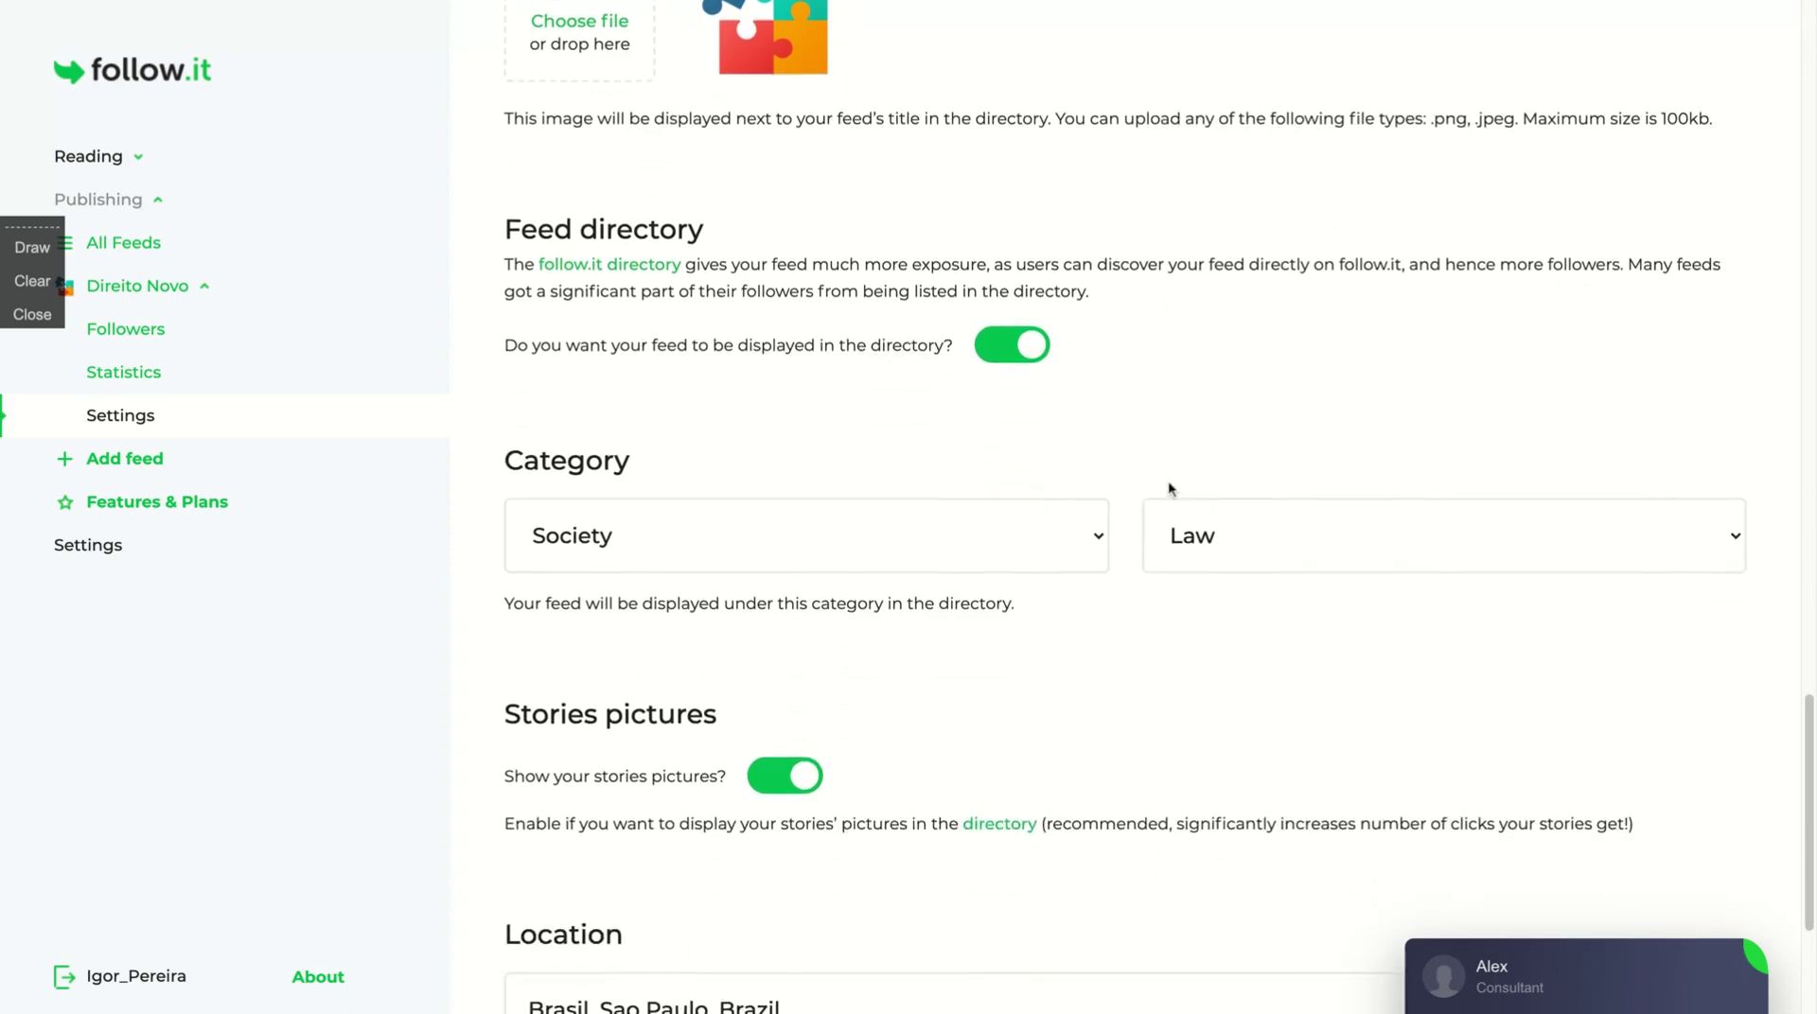
scroll(1167, 486, up, 3)
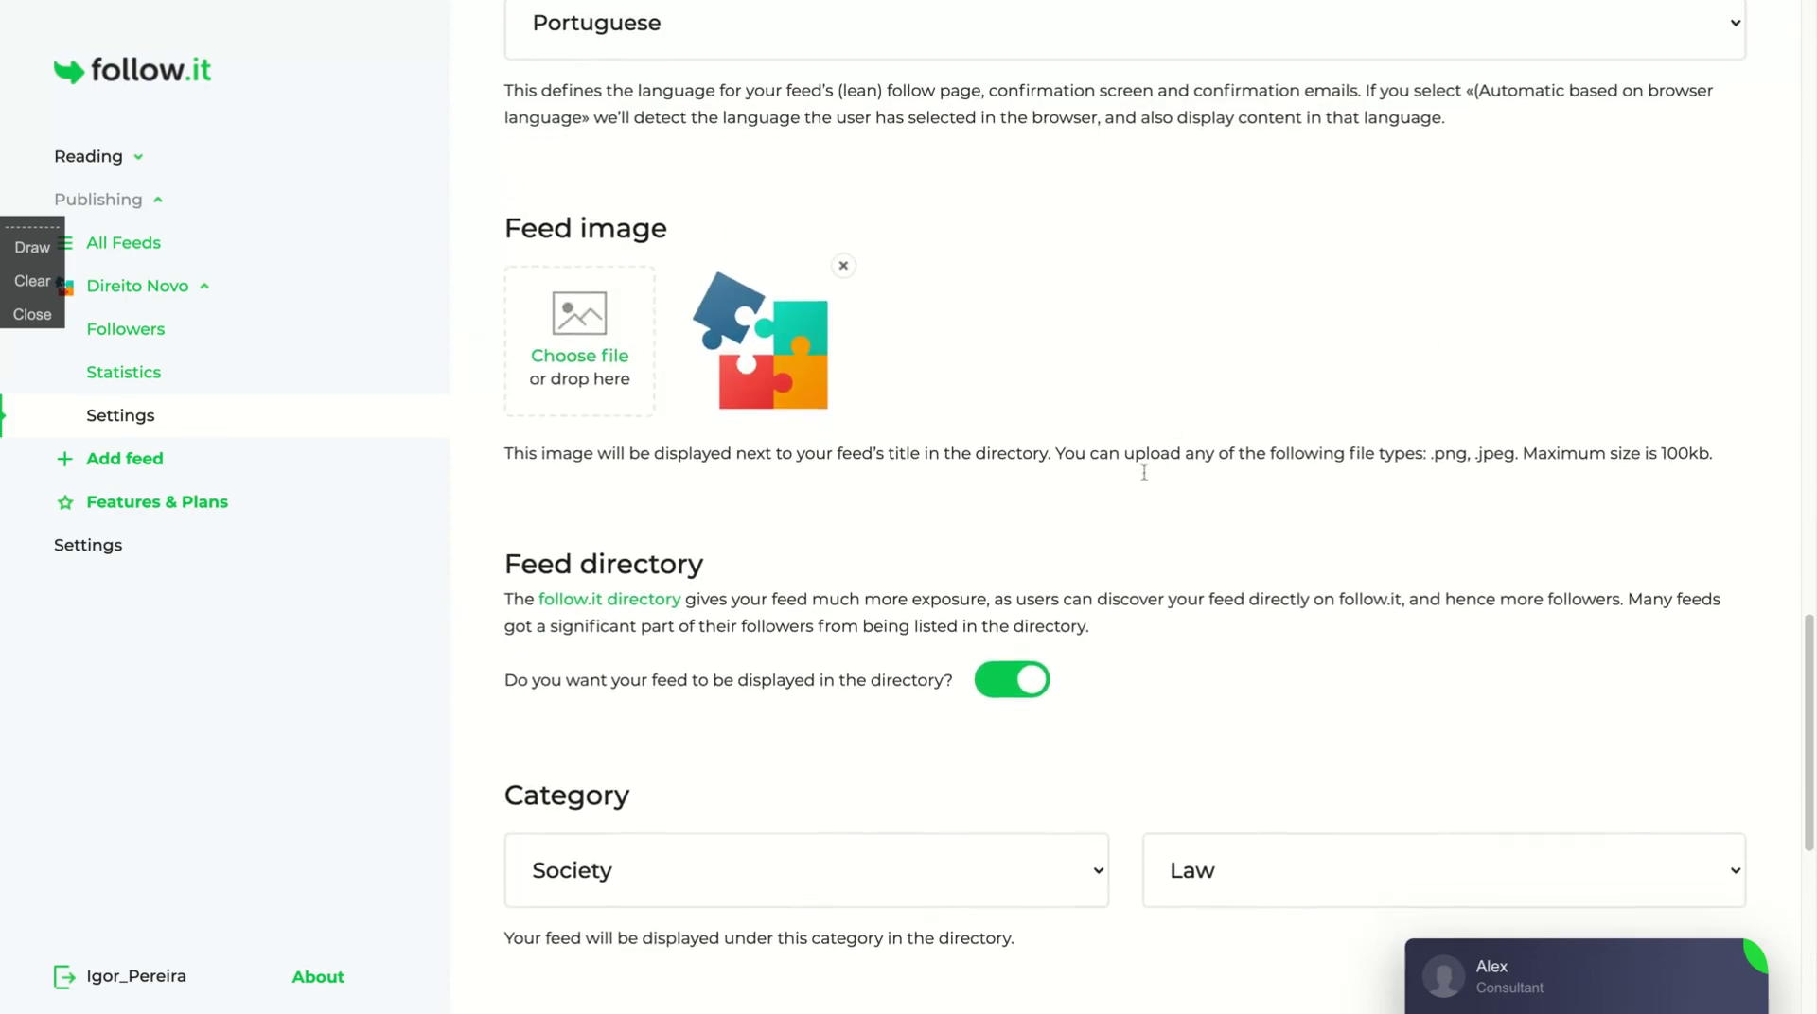
scroll(1144, 473, down, 4)
scroll(1144, 473, down, 3)
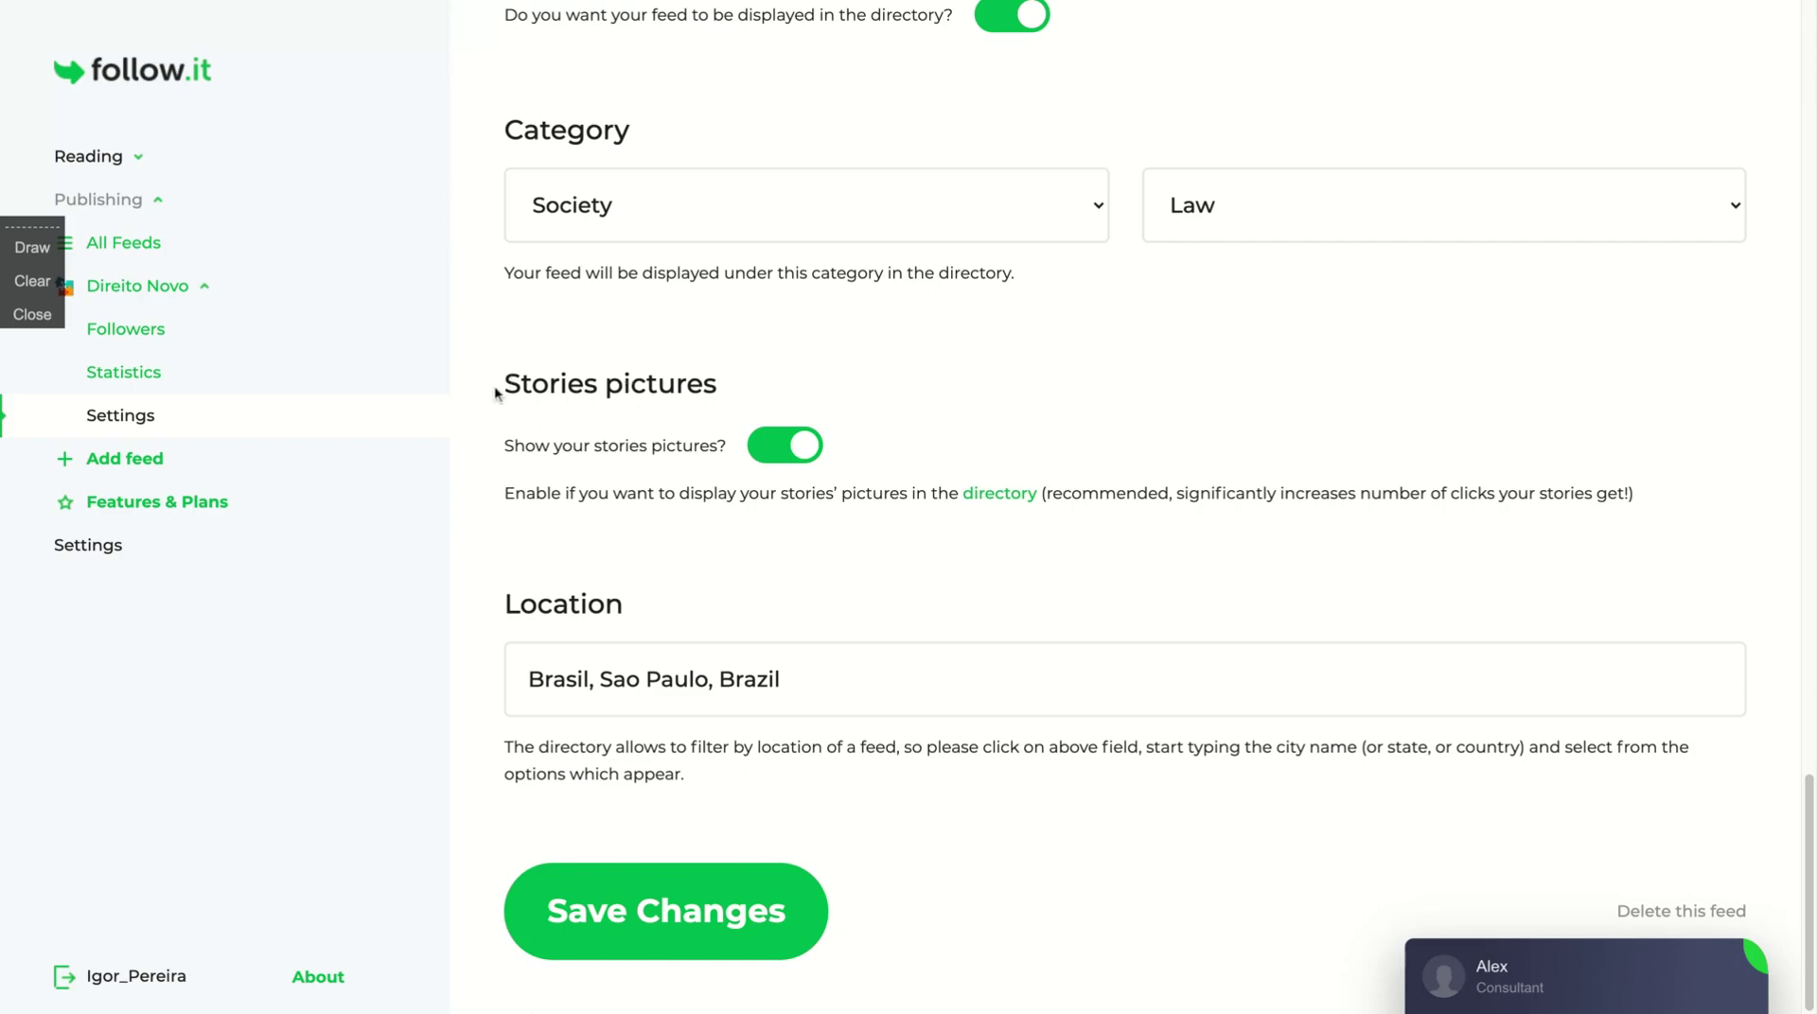
drag(509, 388, 718, 388)
scroll(1124, 507, up, 20)
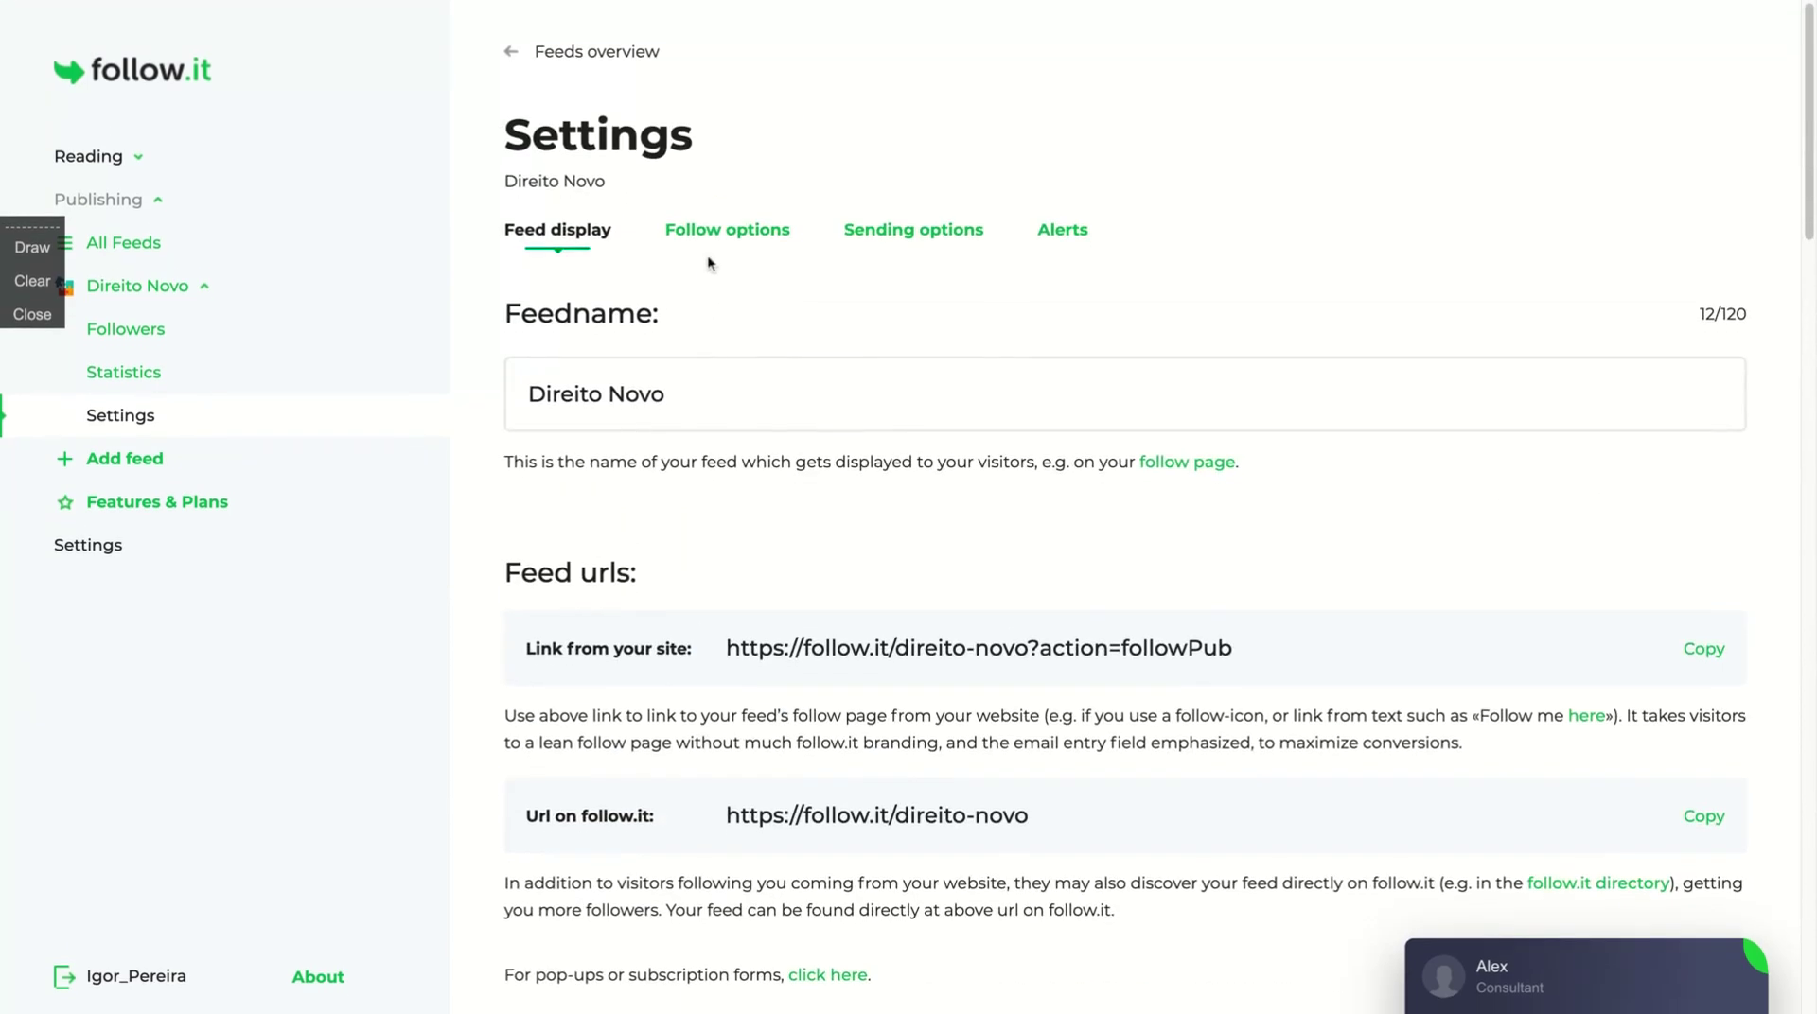
Review the Direito Novo feed's follow options, covering message delivery, email channel, newspaper delivery time and redirect after sign-up.
click(722, 232)
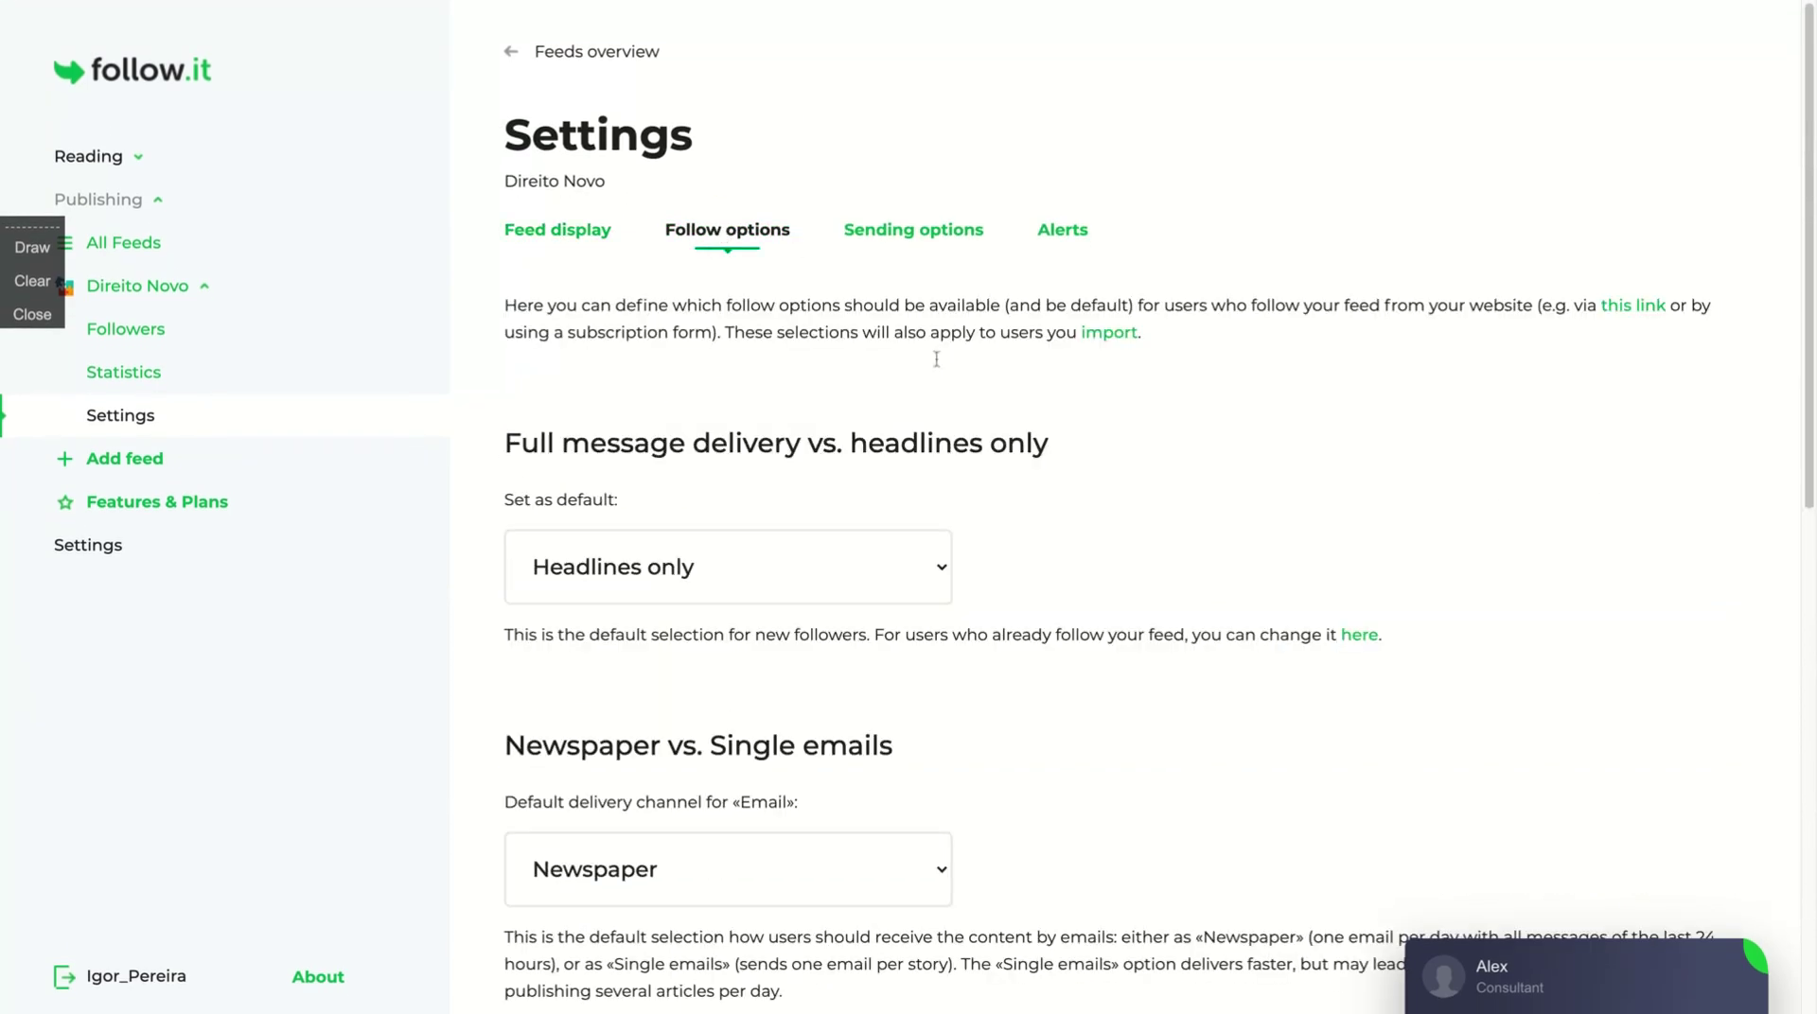
scroll(1165, 594, down, 2)
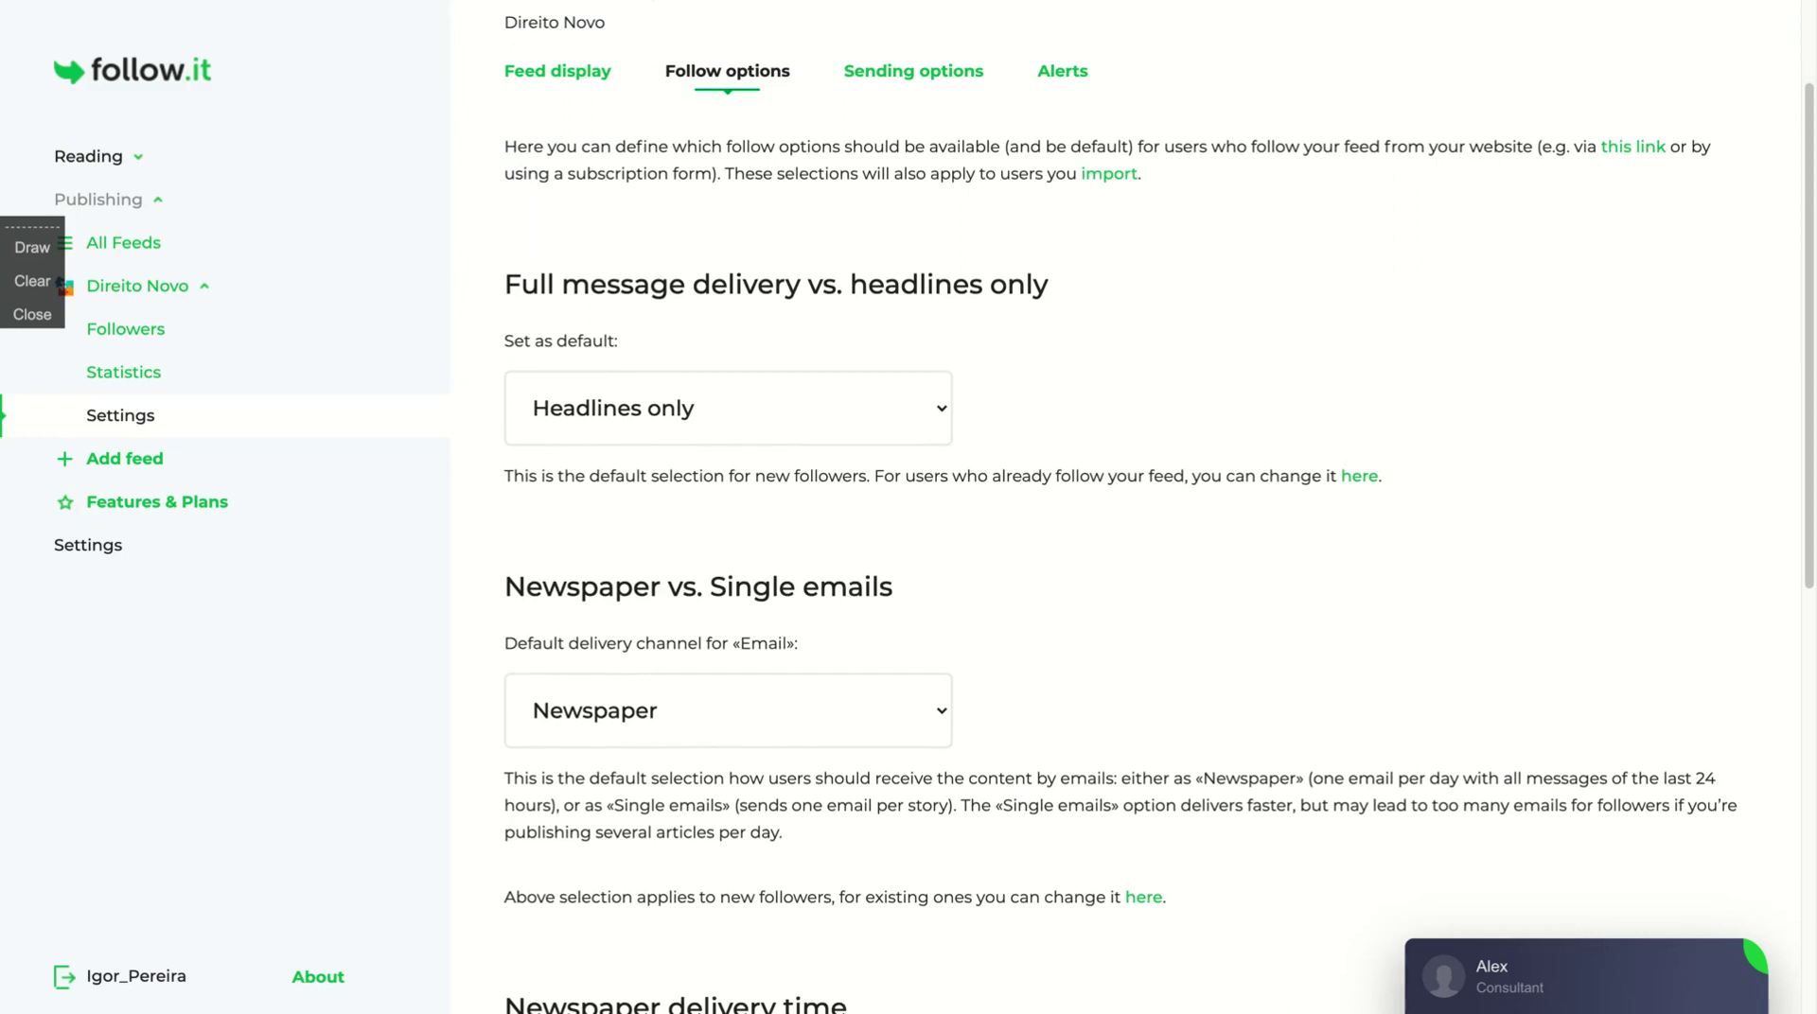
scroll(933, 212, down, 1)
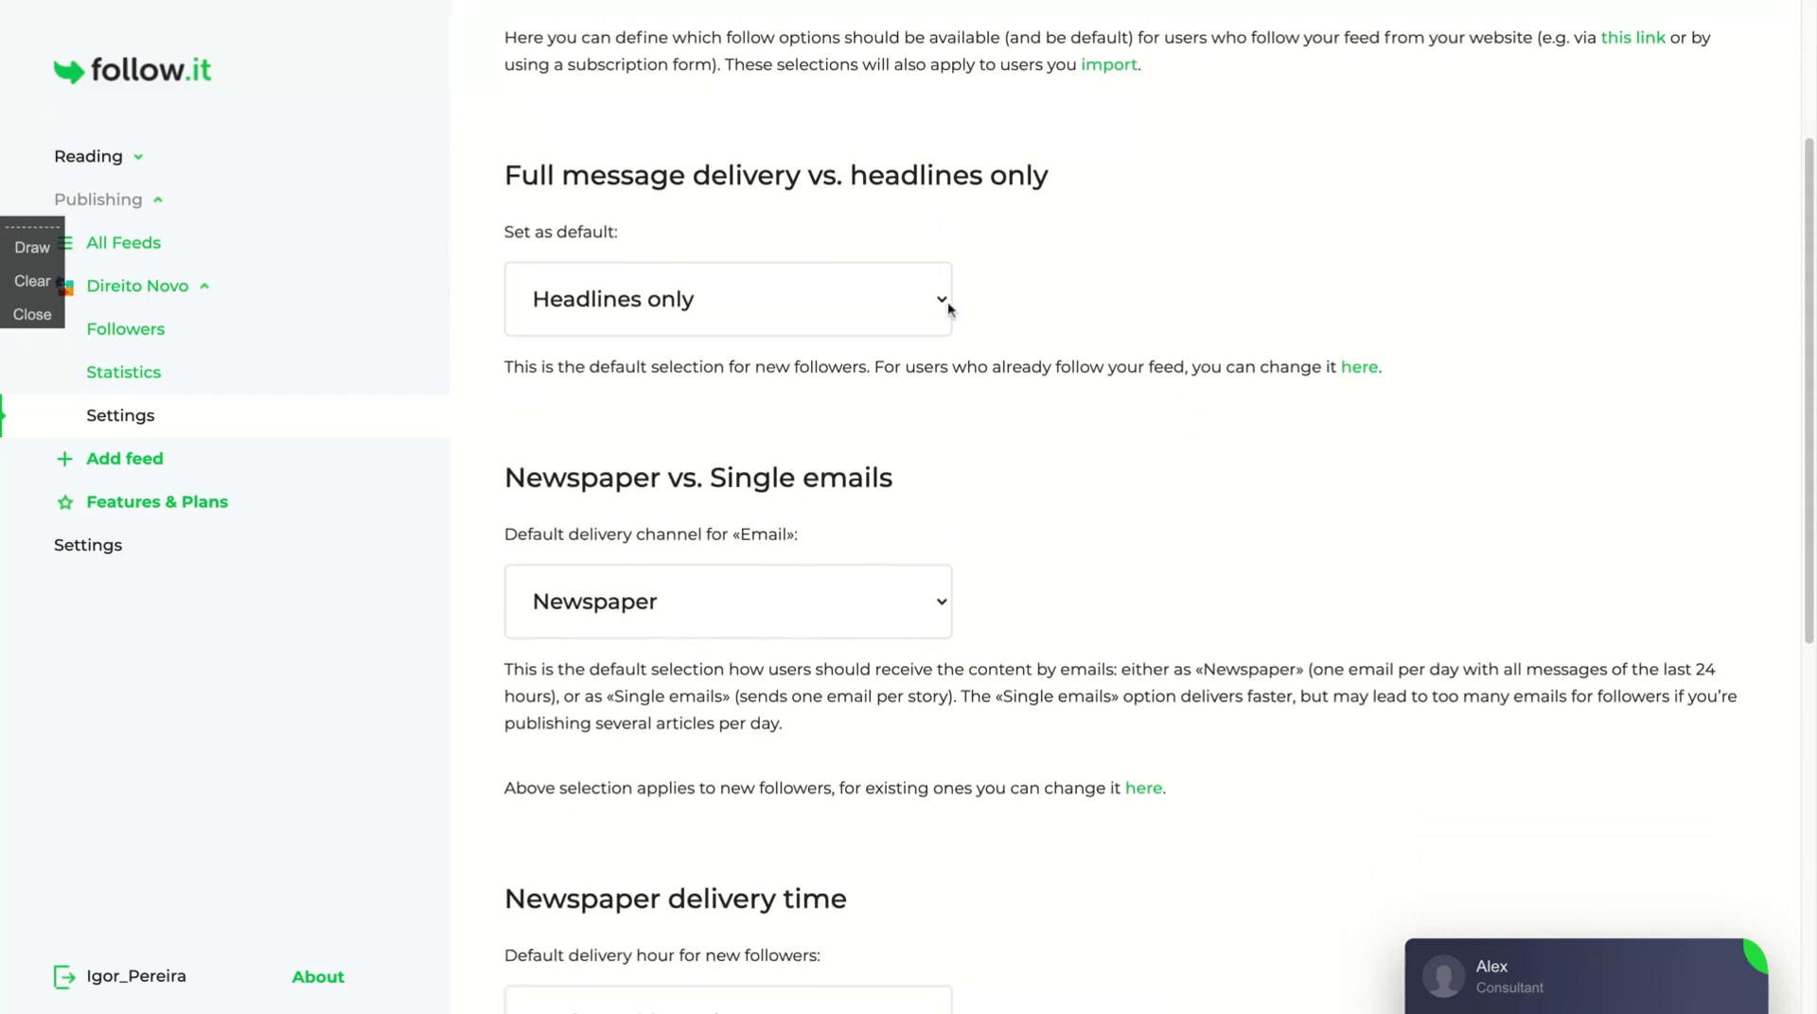
scroll(984, 412, down, 2)
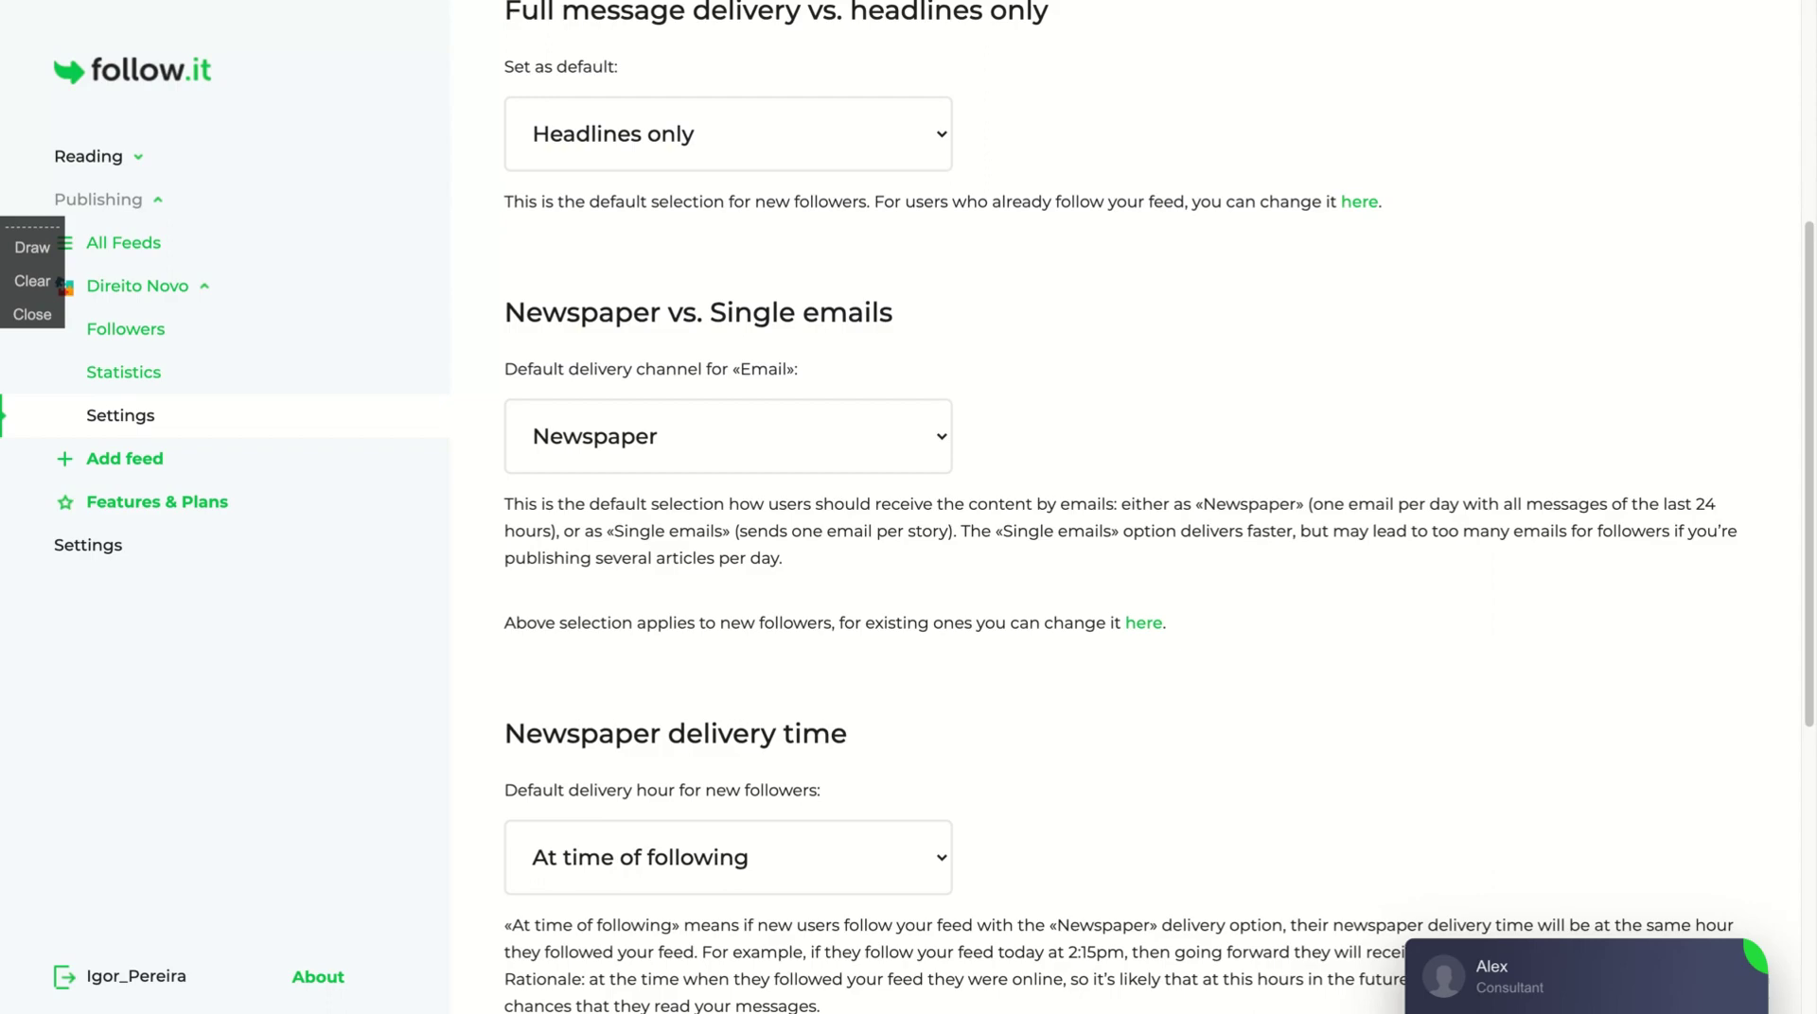
scroll(1134, 371, down, 3)
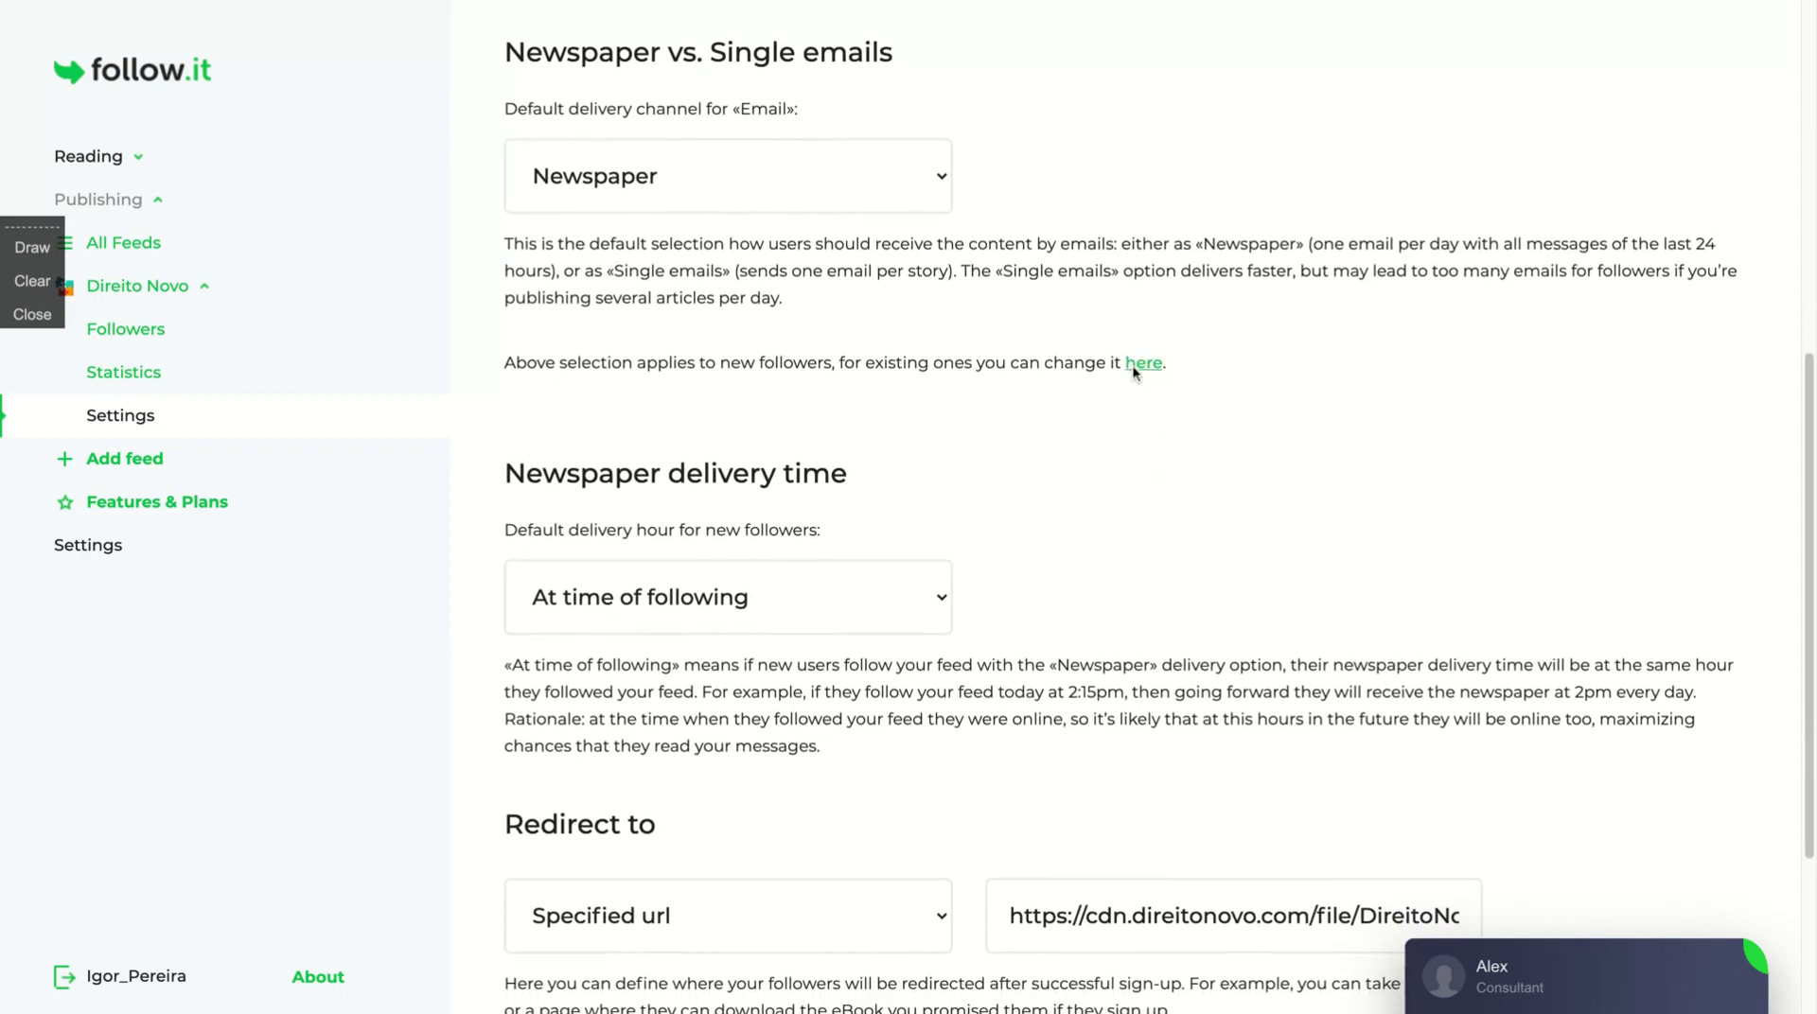
scroll(1134, 372, down, 2)
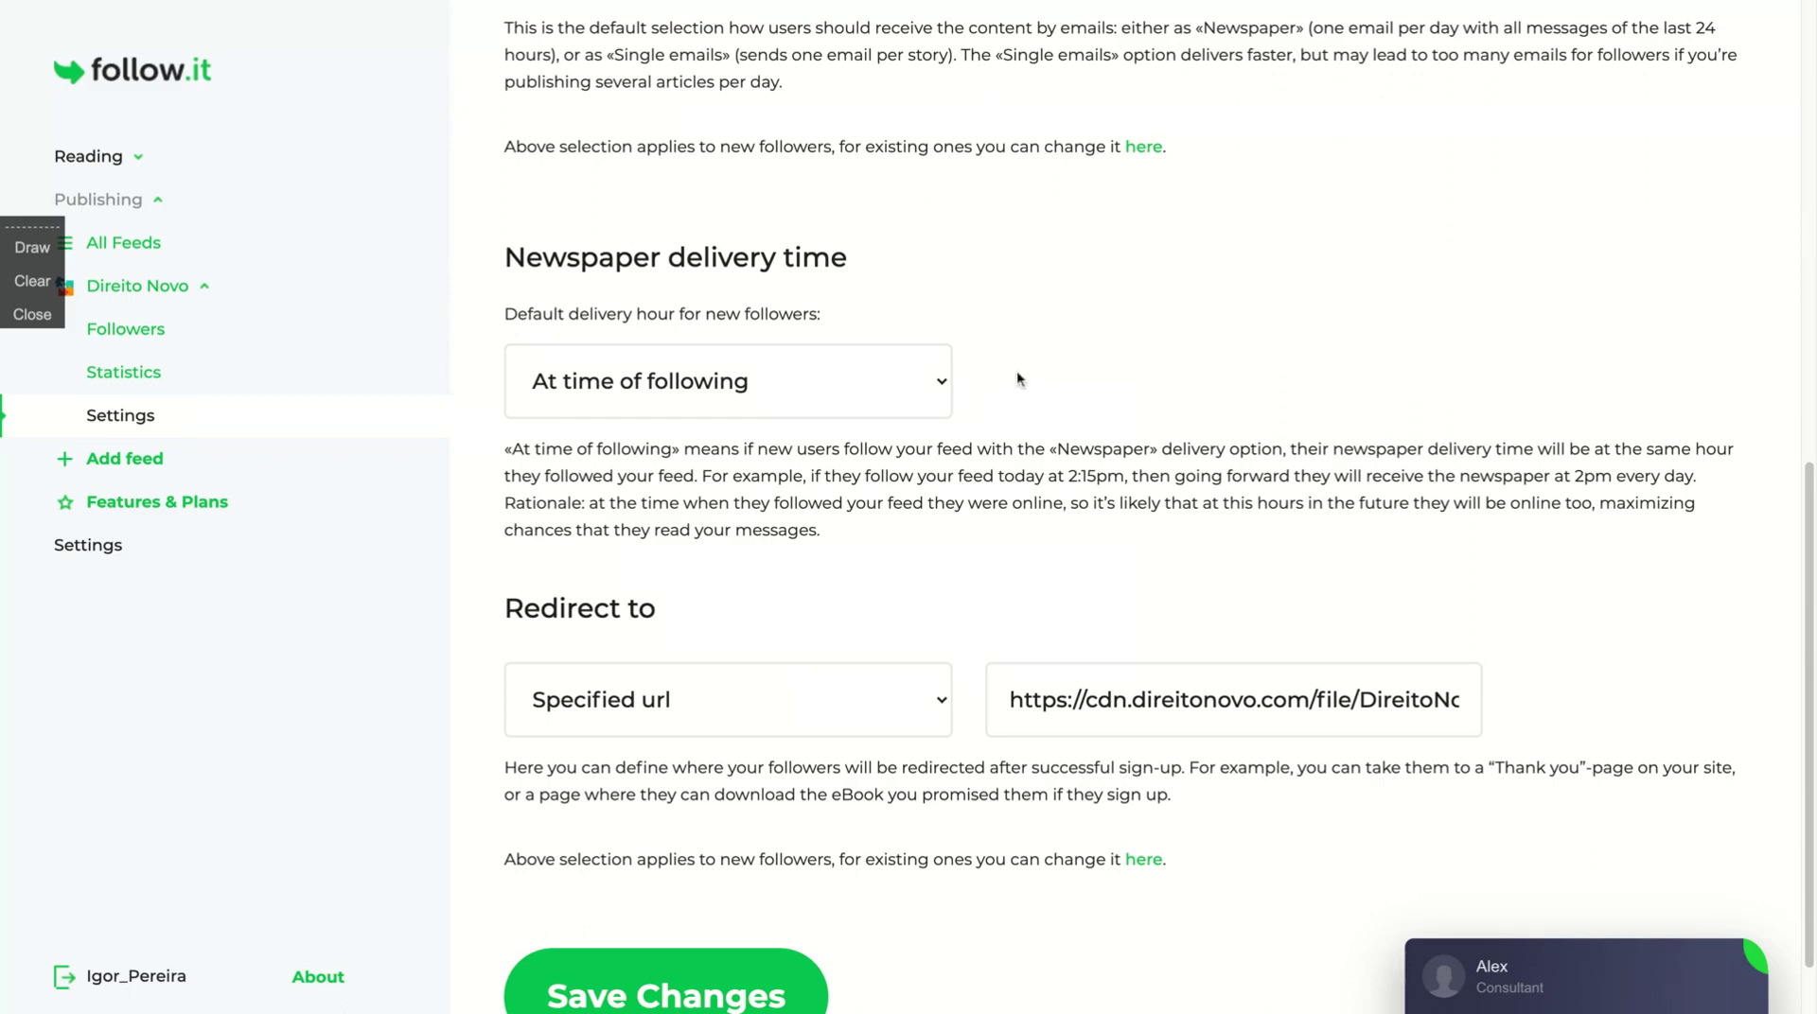
scroll(1018, 376, down, 1)
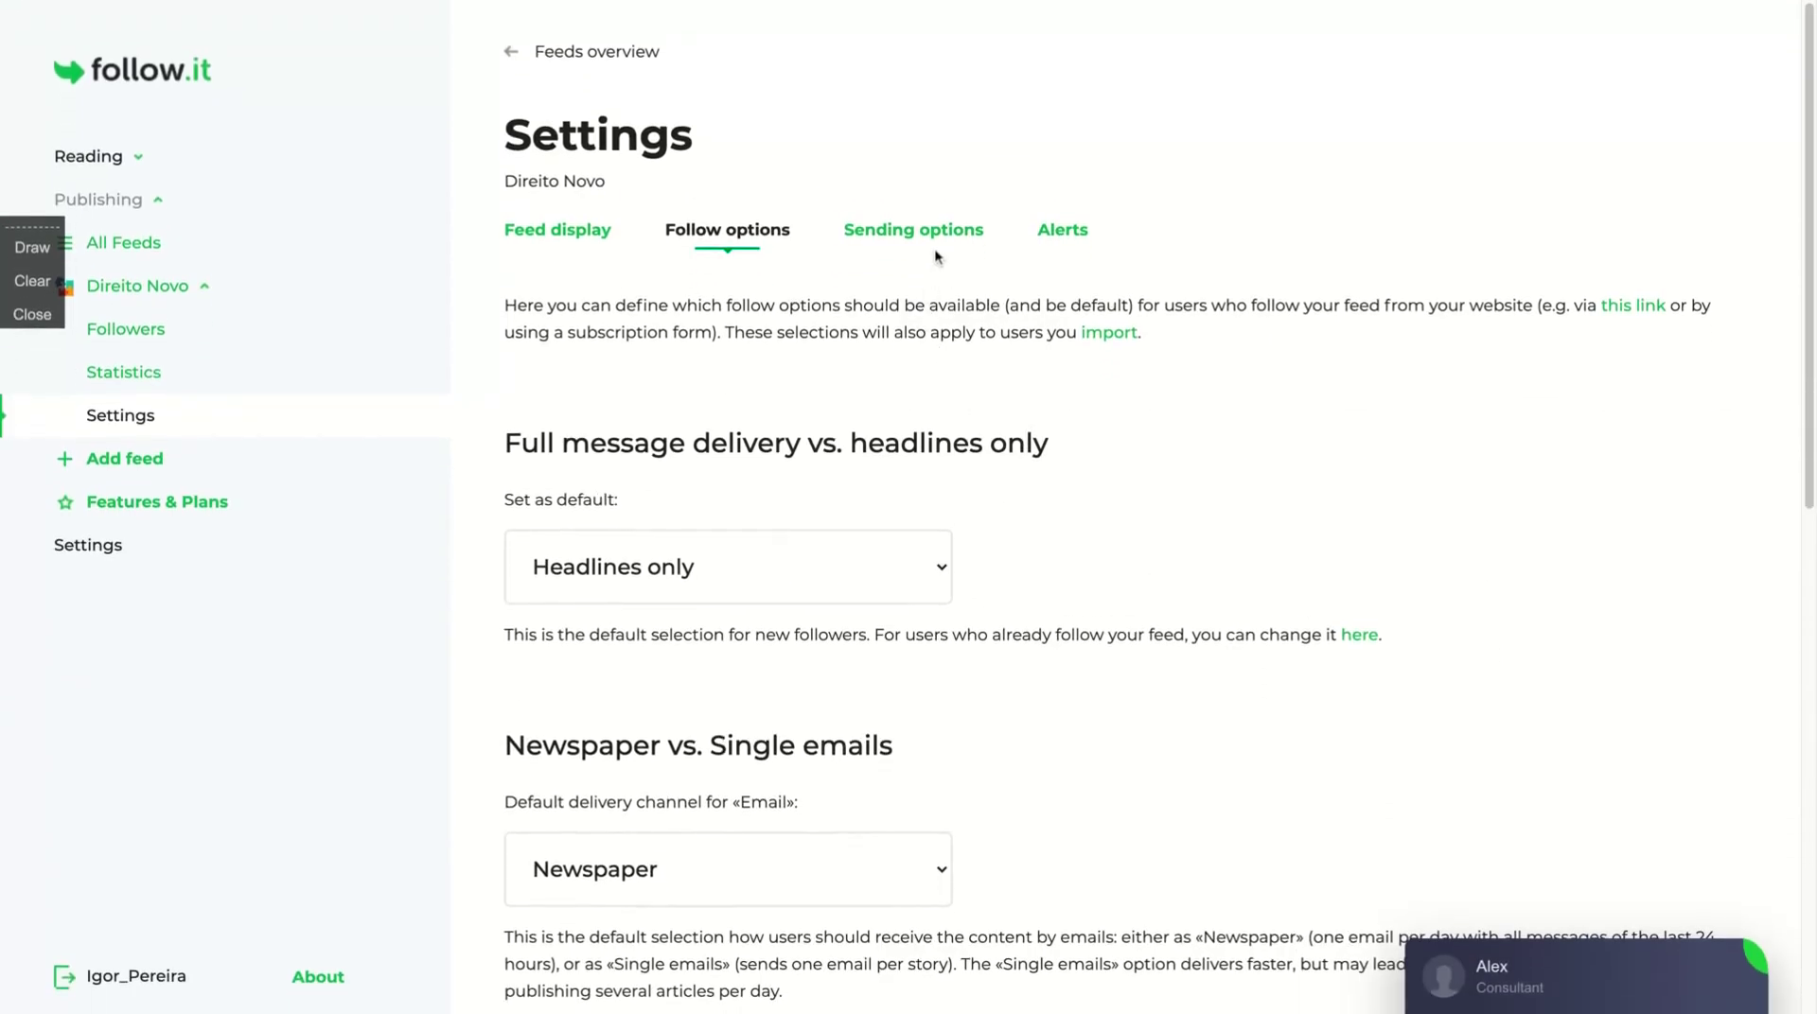
Review the Direito Novo feed's sending options, including sender, subject line, white labelling, logo, story approval and Google Analytics tracking.
click(923, 232)
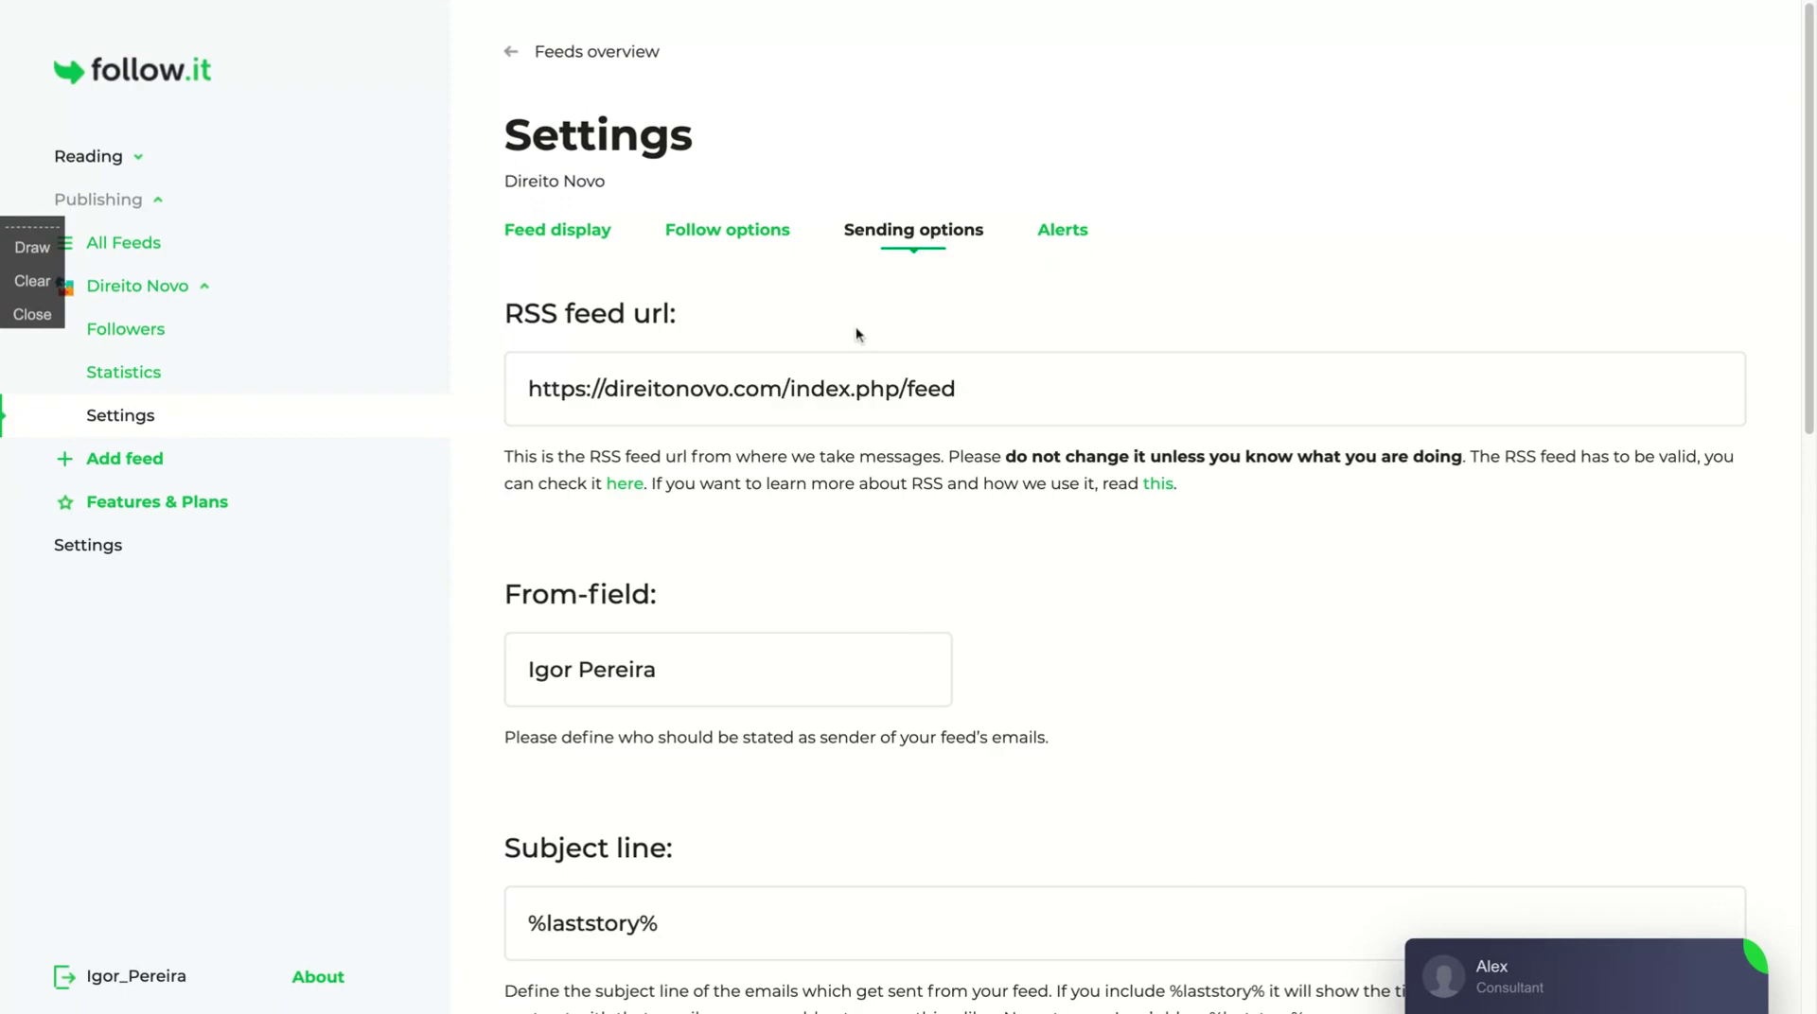
scroll(856, 330, down, 2)
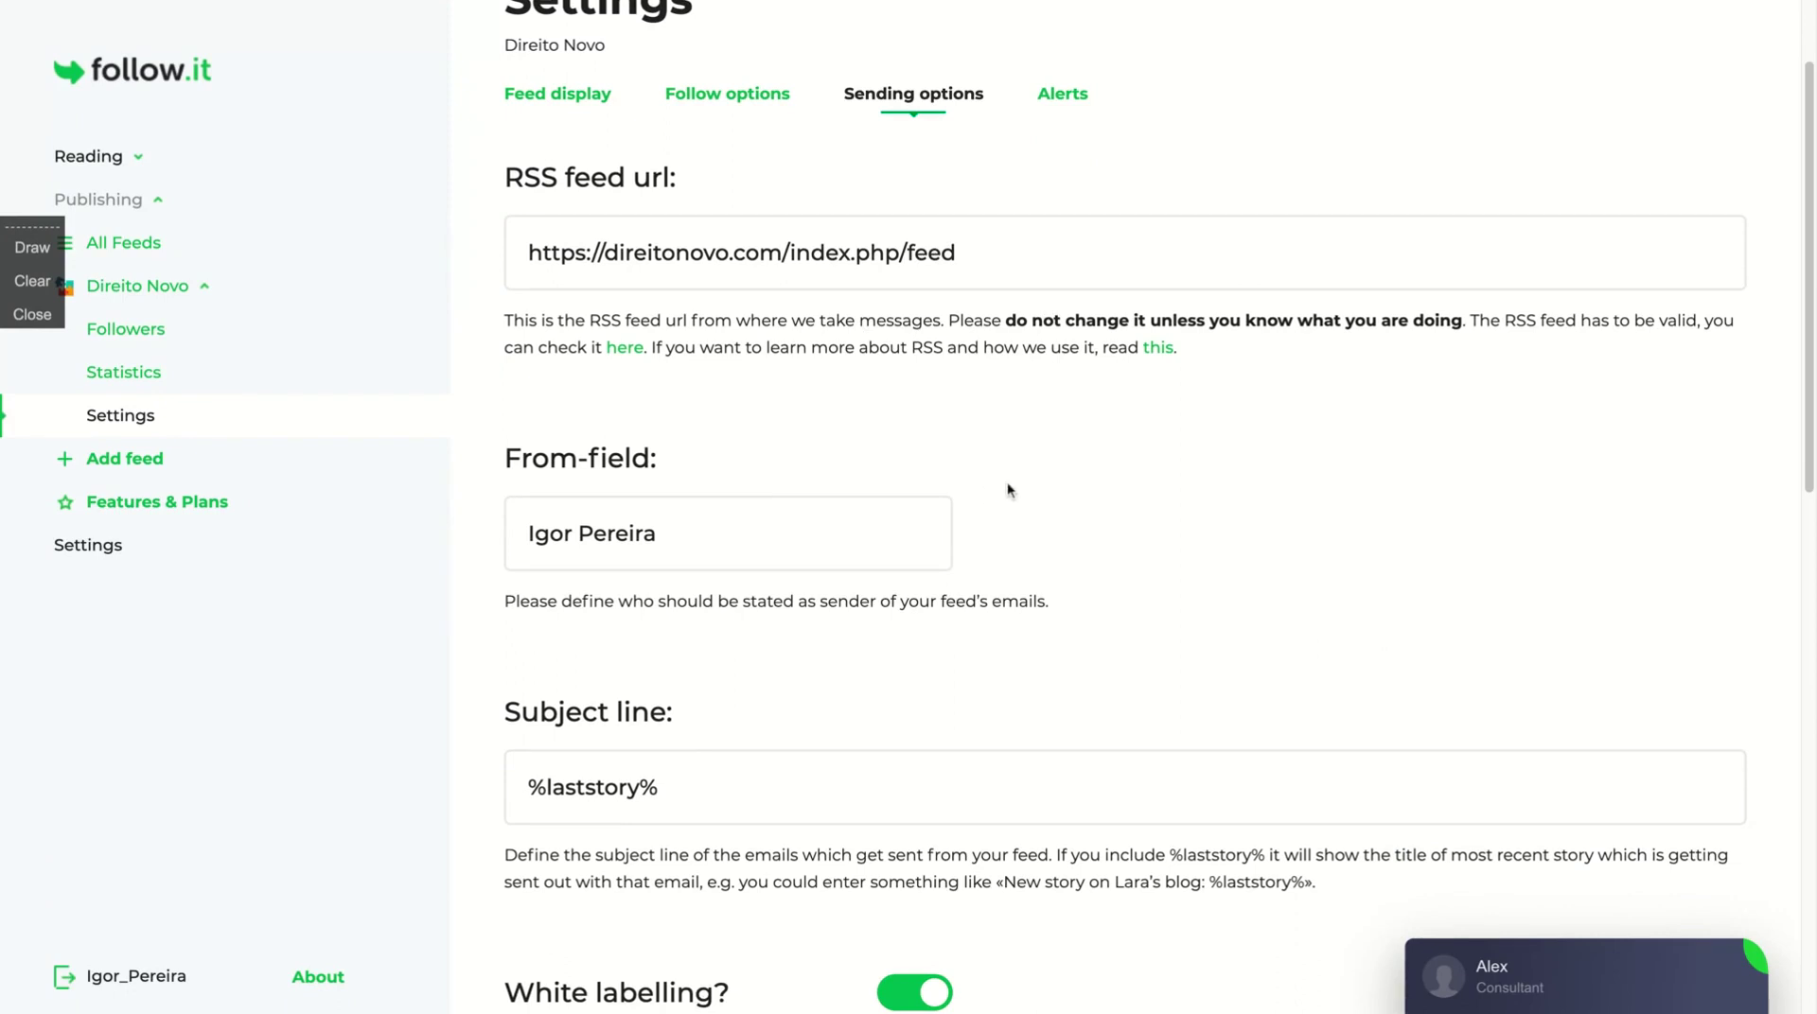
scroll(1007, 488, down, 3)
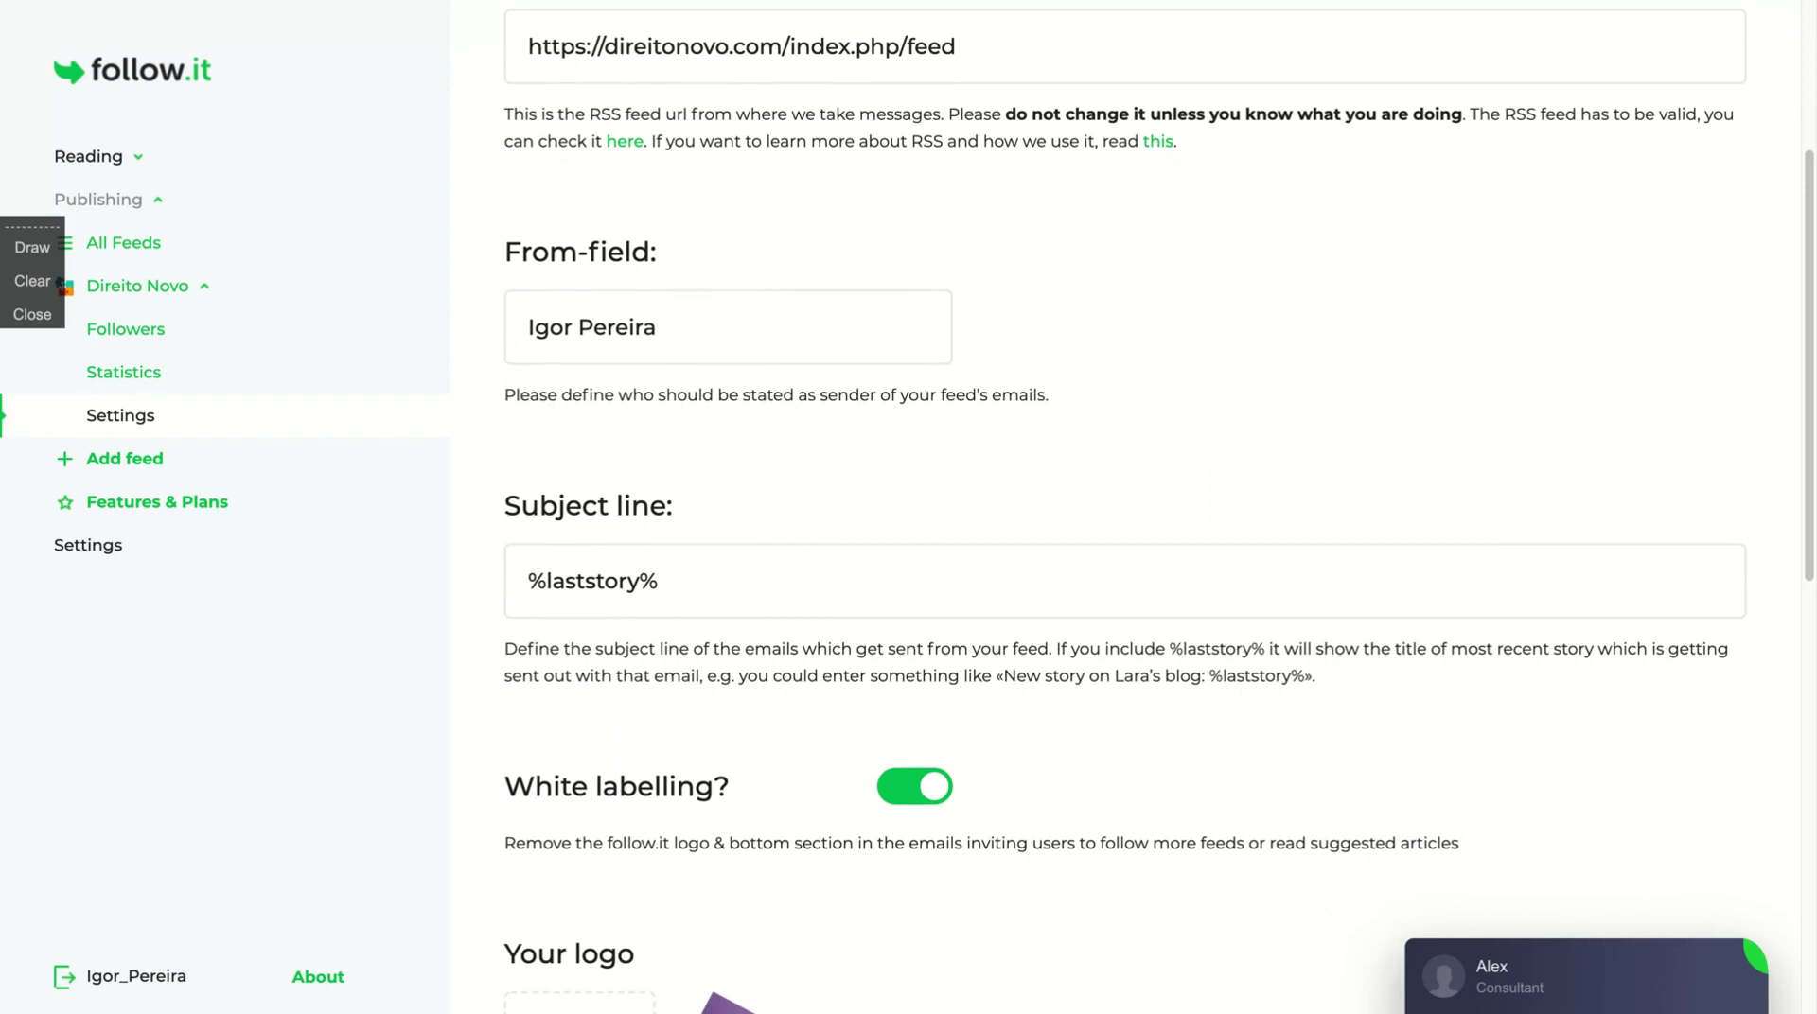
scroll(1158, 507, down, 4)
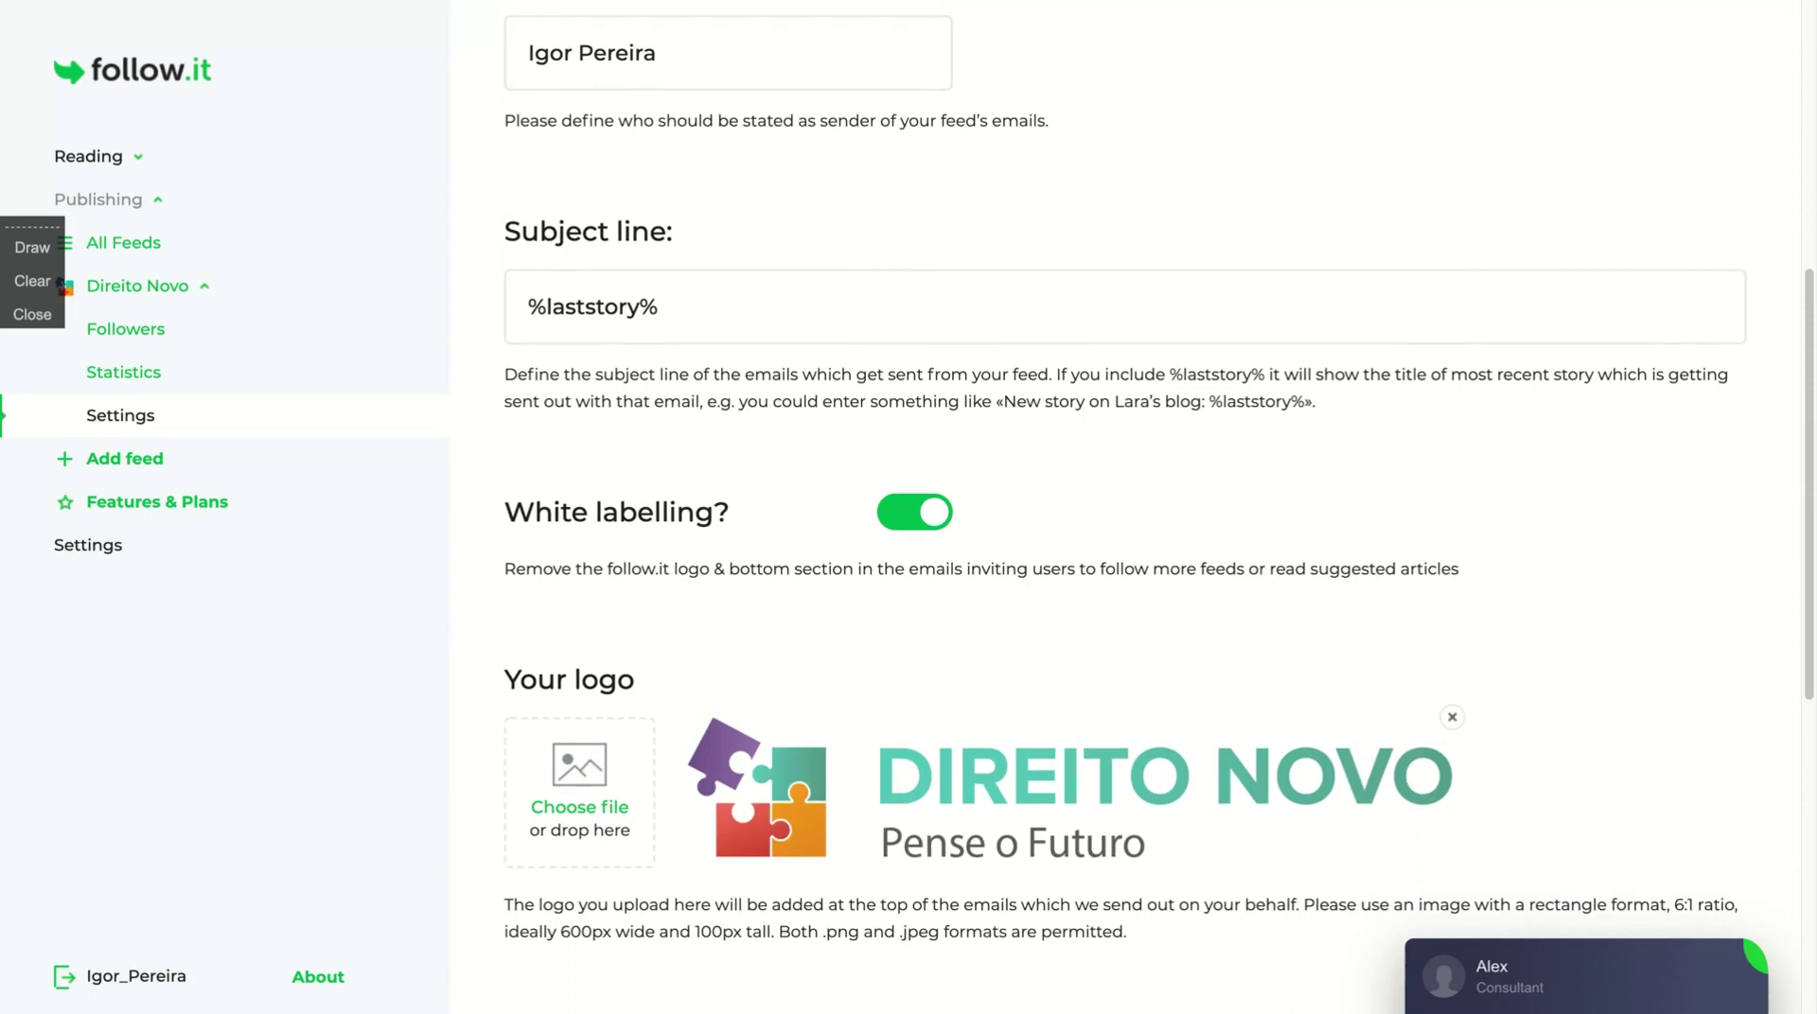
scroll(1158, 507, down, 2)
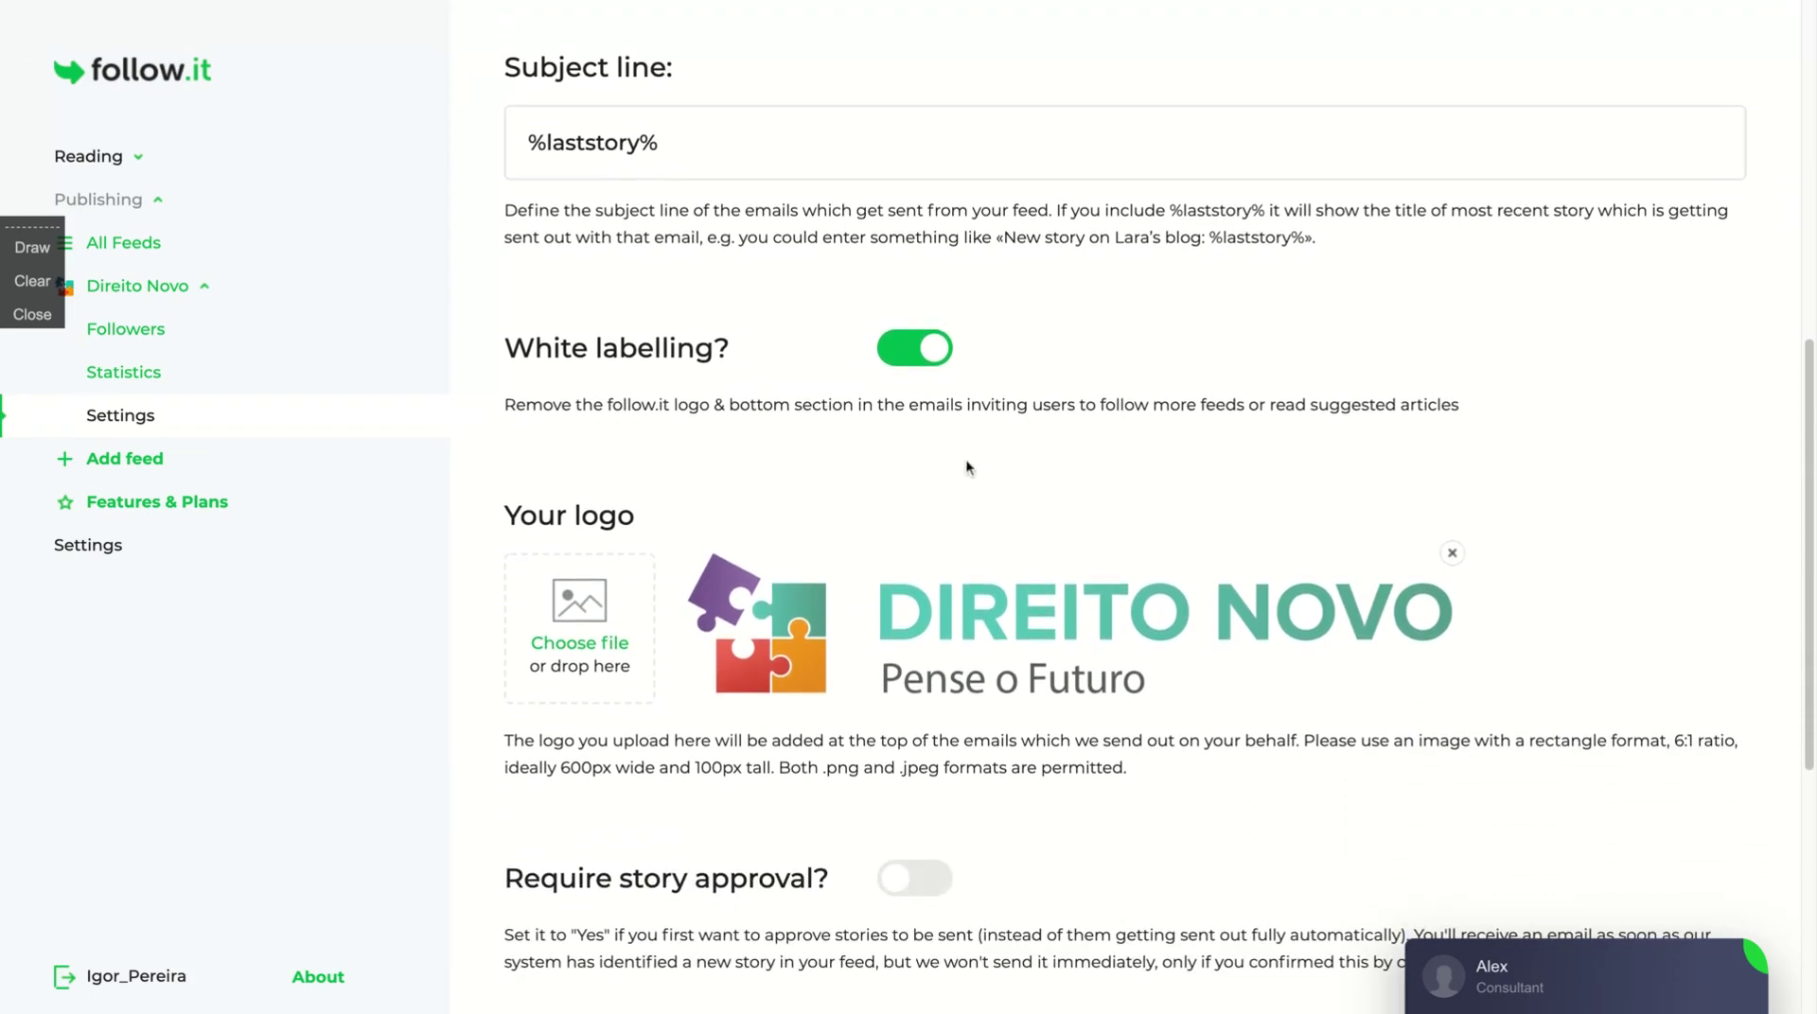
scroll(969, 467, down, 2)
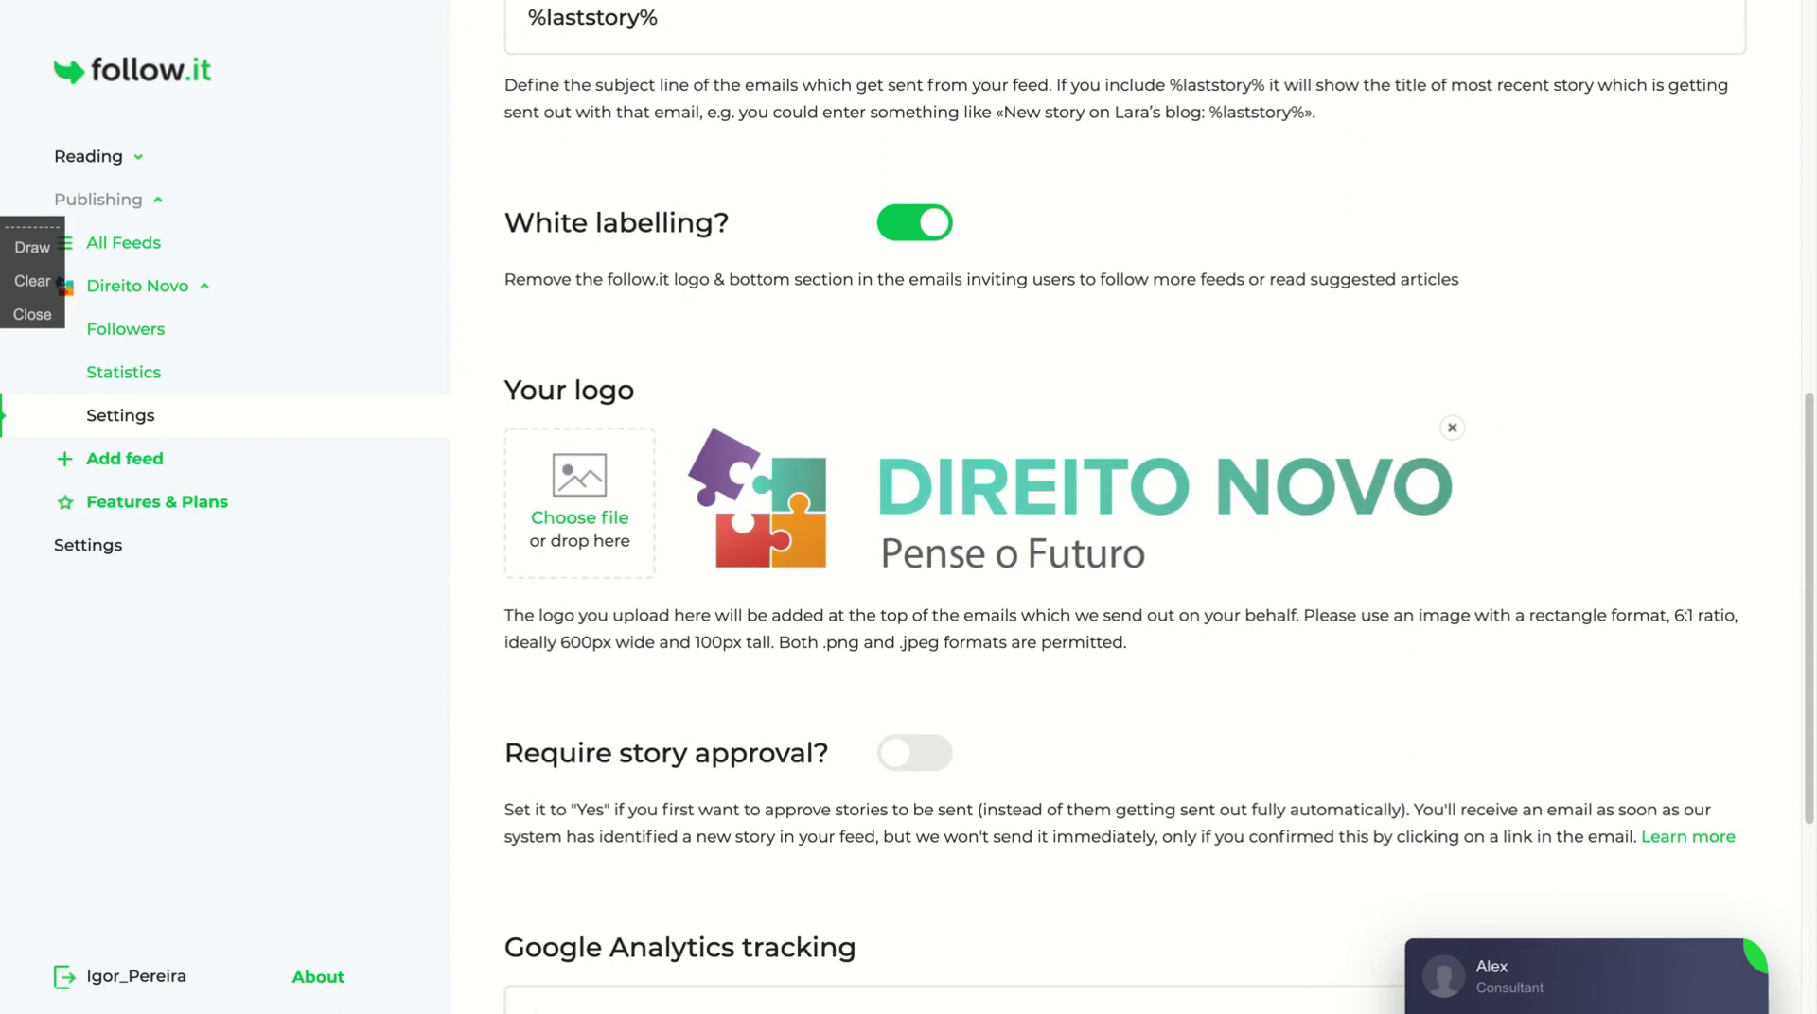
scroll(1110, 121, down, 3)
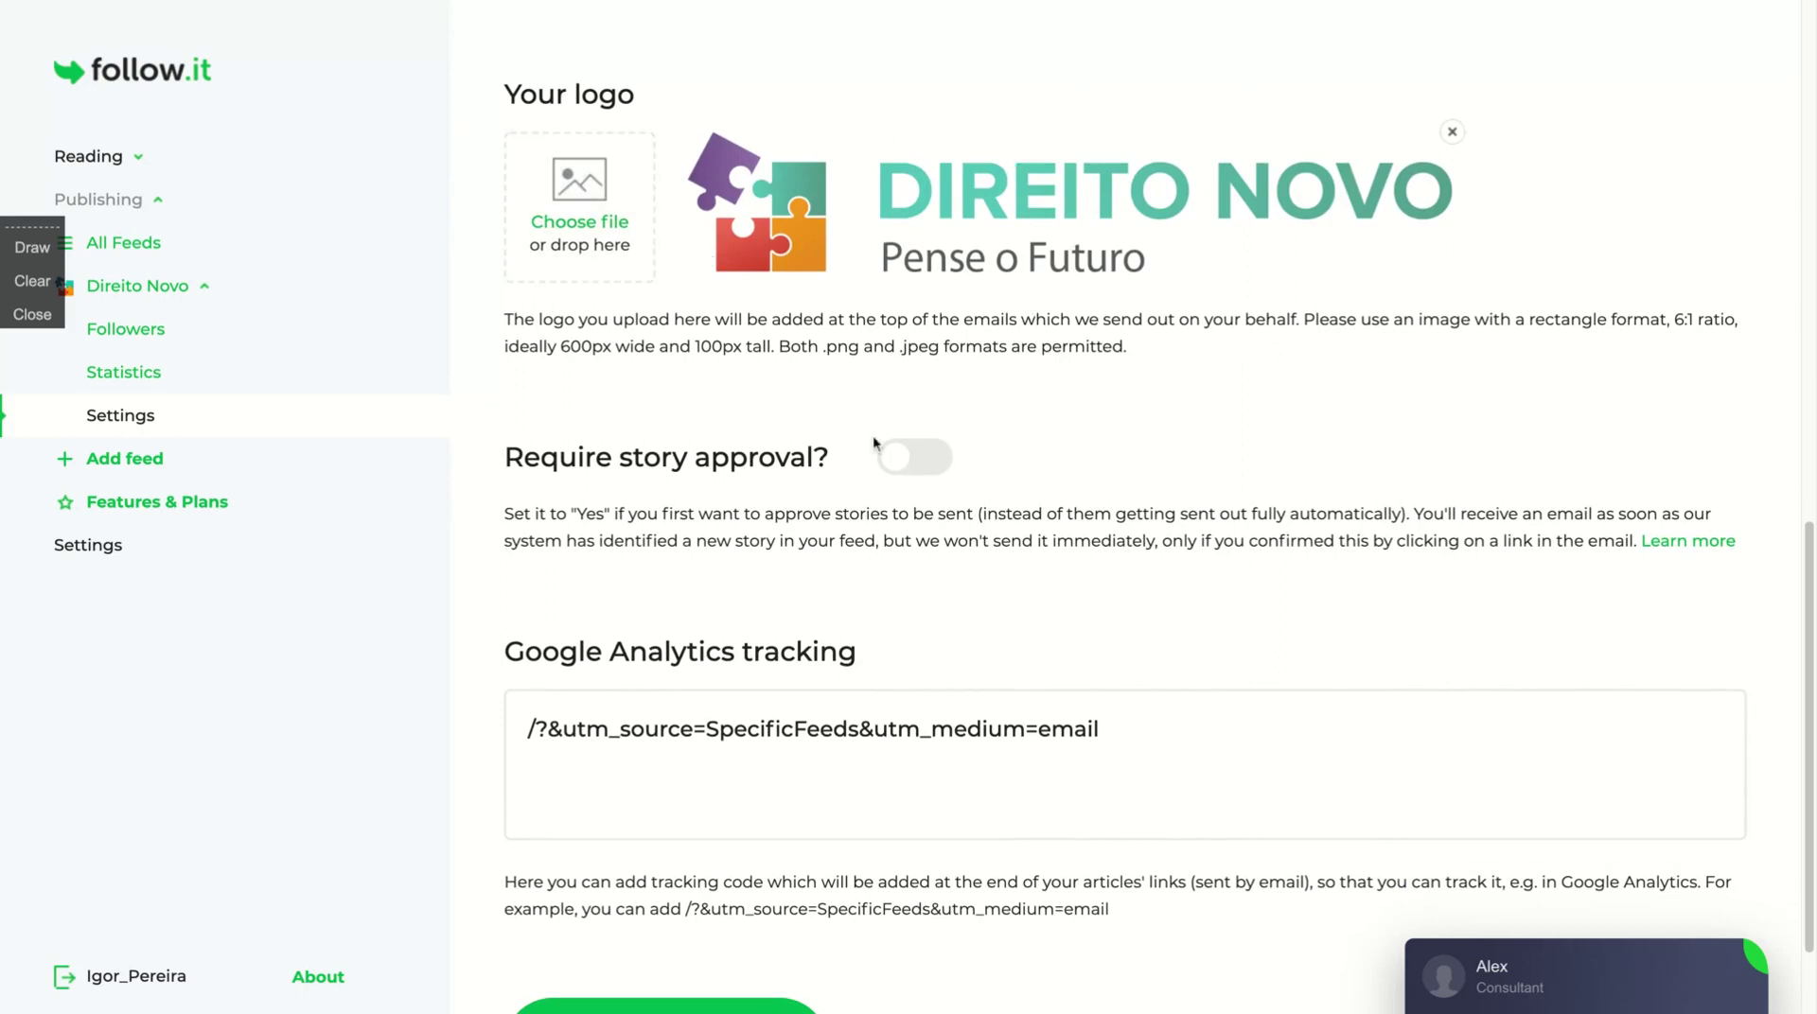
scroll(678, 561, down, 1)
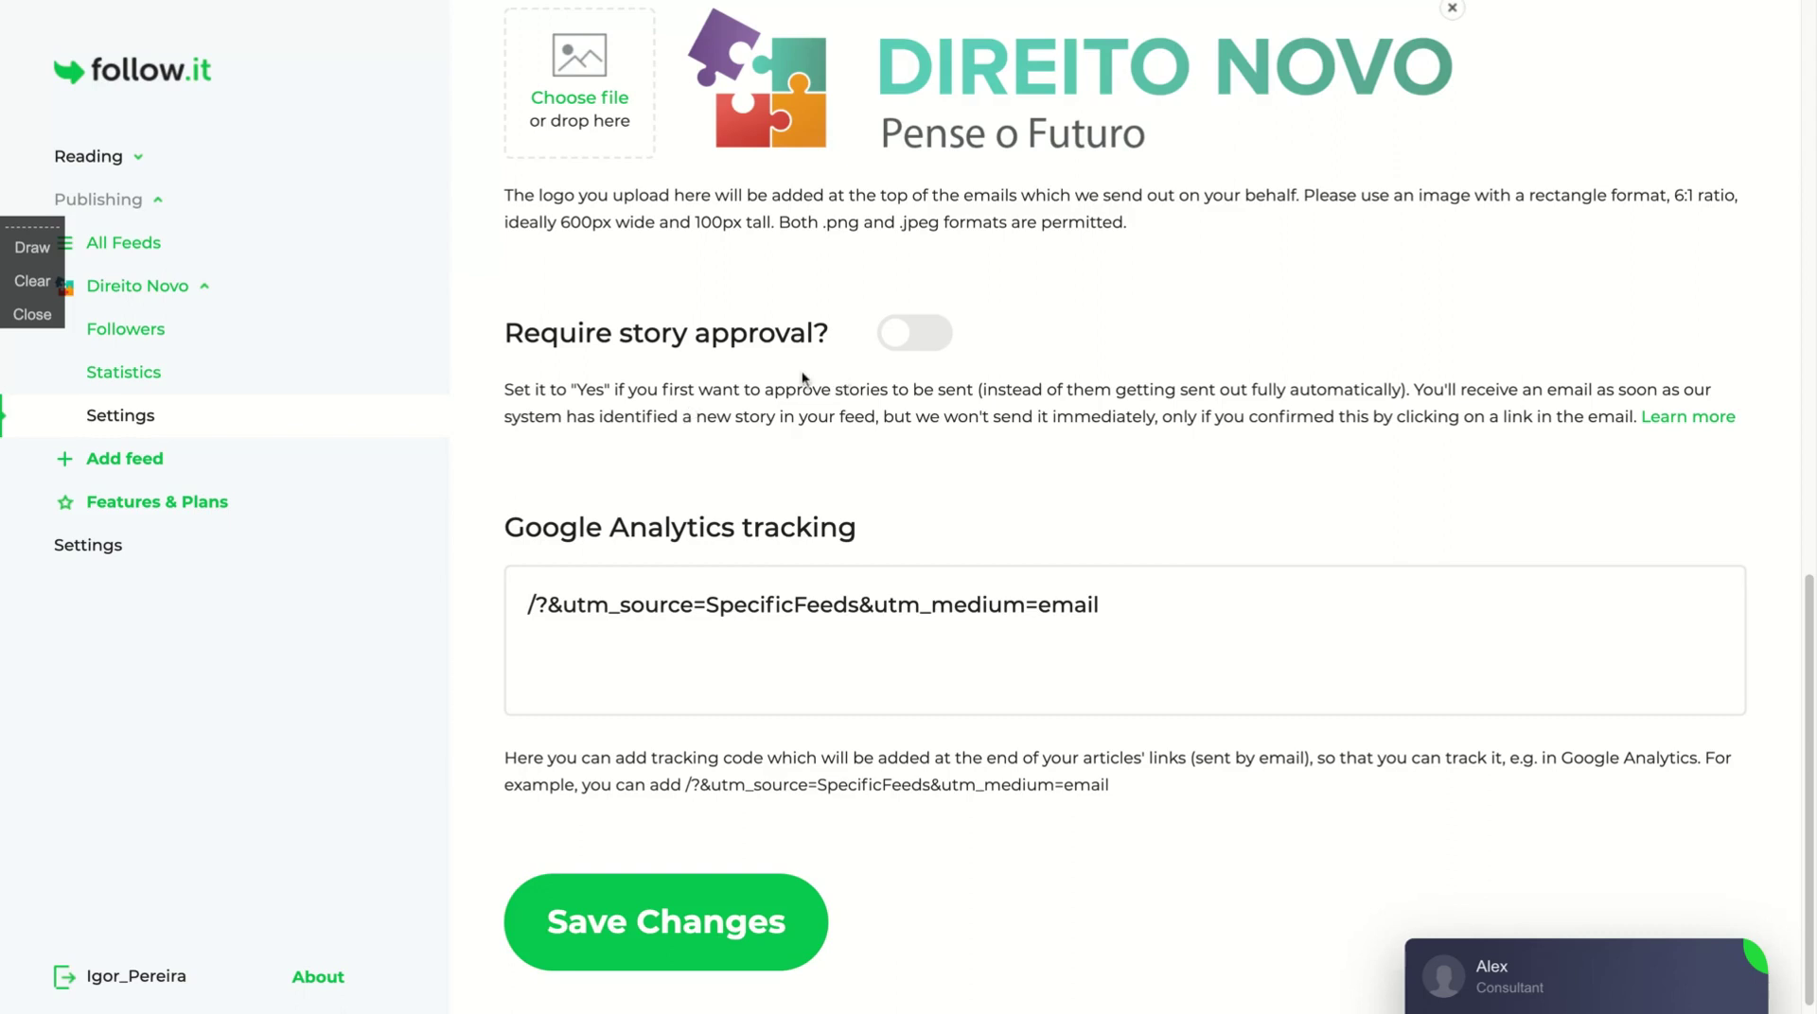
scroll(788, 379, down, 1)
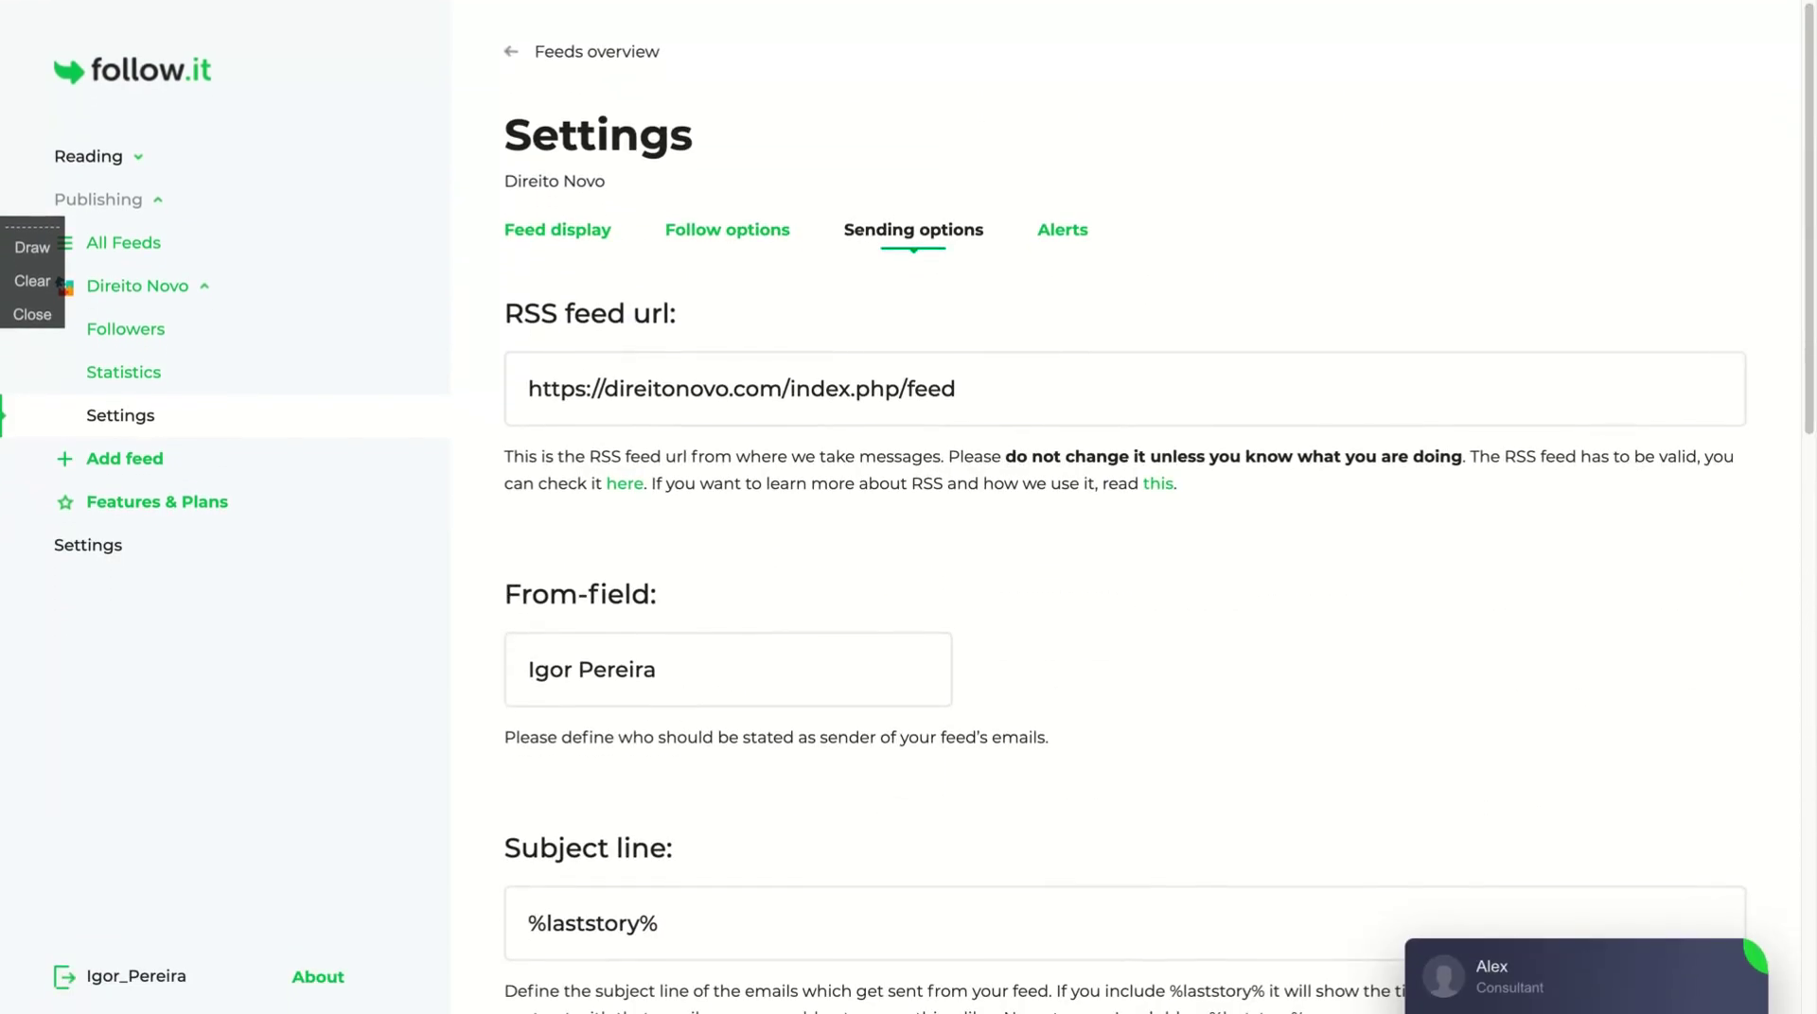
View the Direito Novo feed's alert settings, then open the overview of all offered feeds.
click(1073, 246)
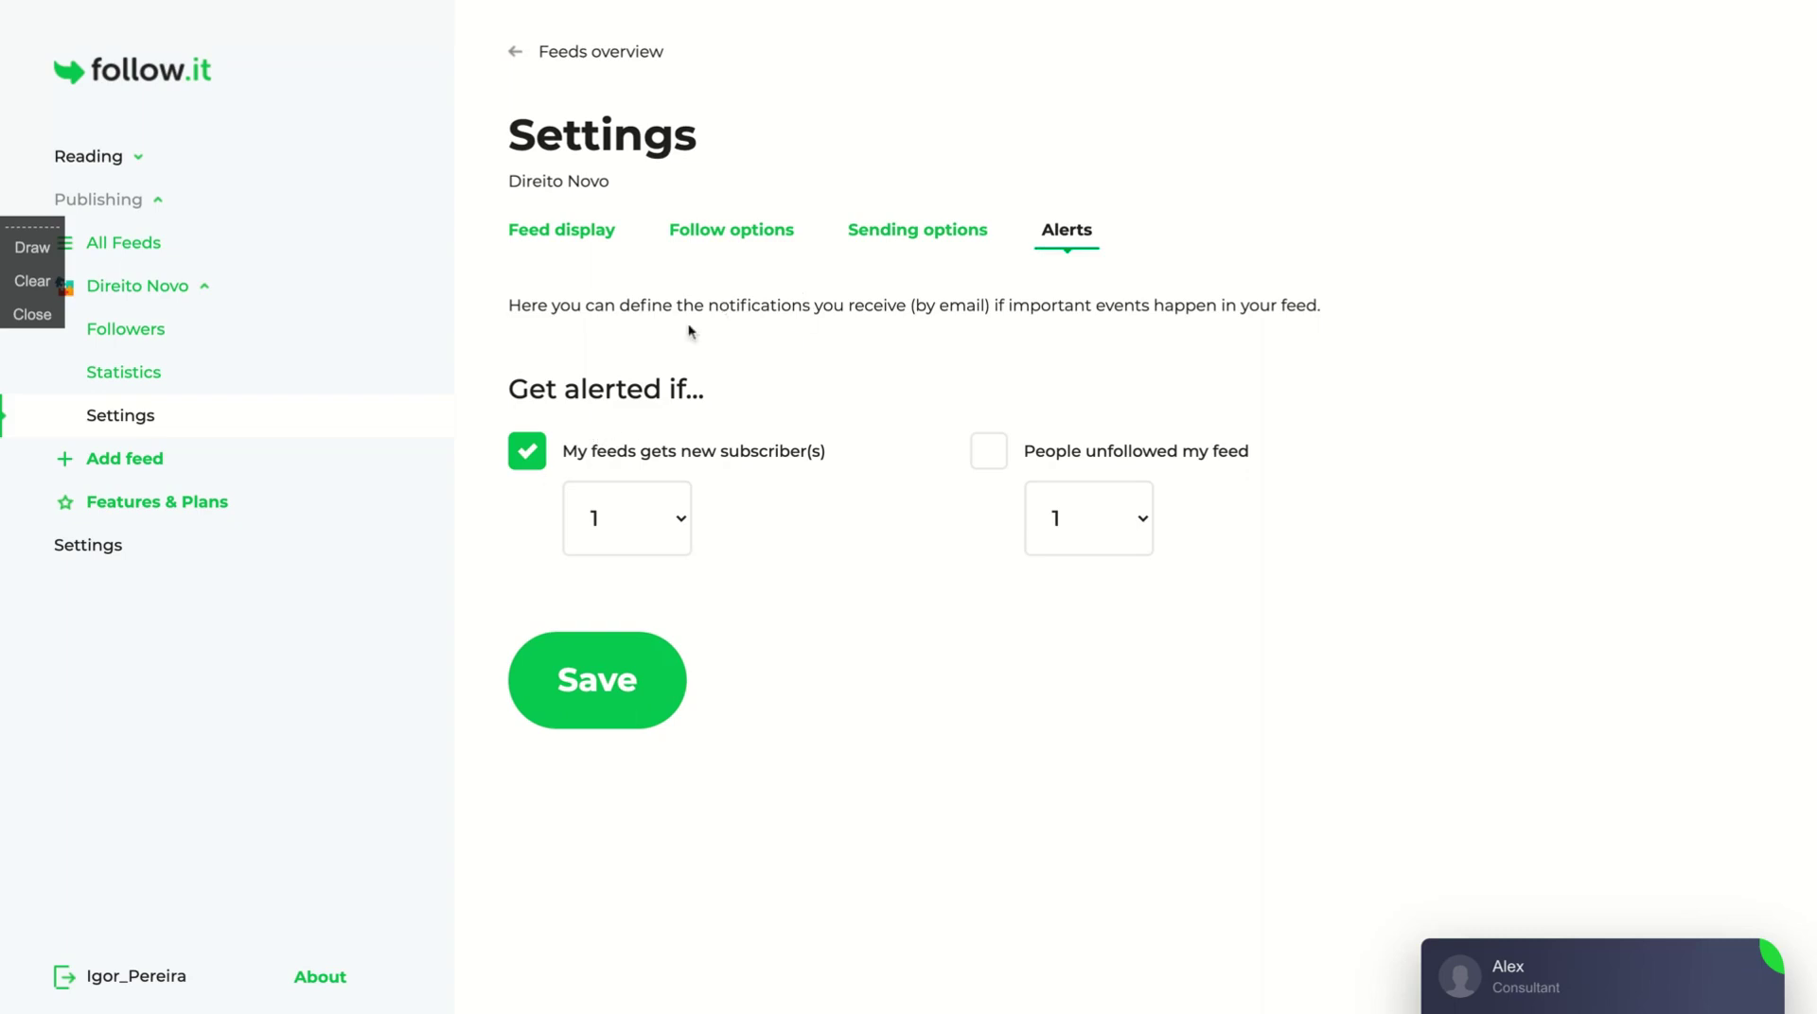
click(196, 296)
click(196, 299)
click(133, 263)
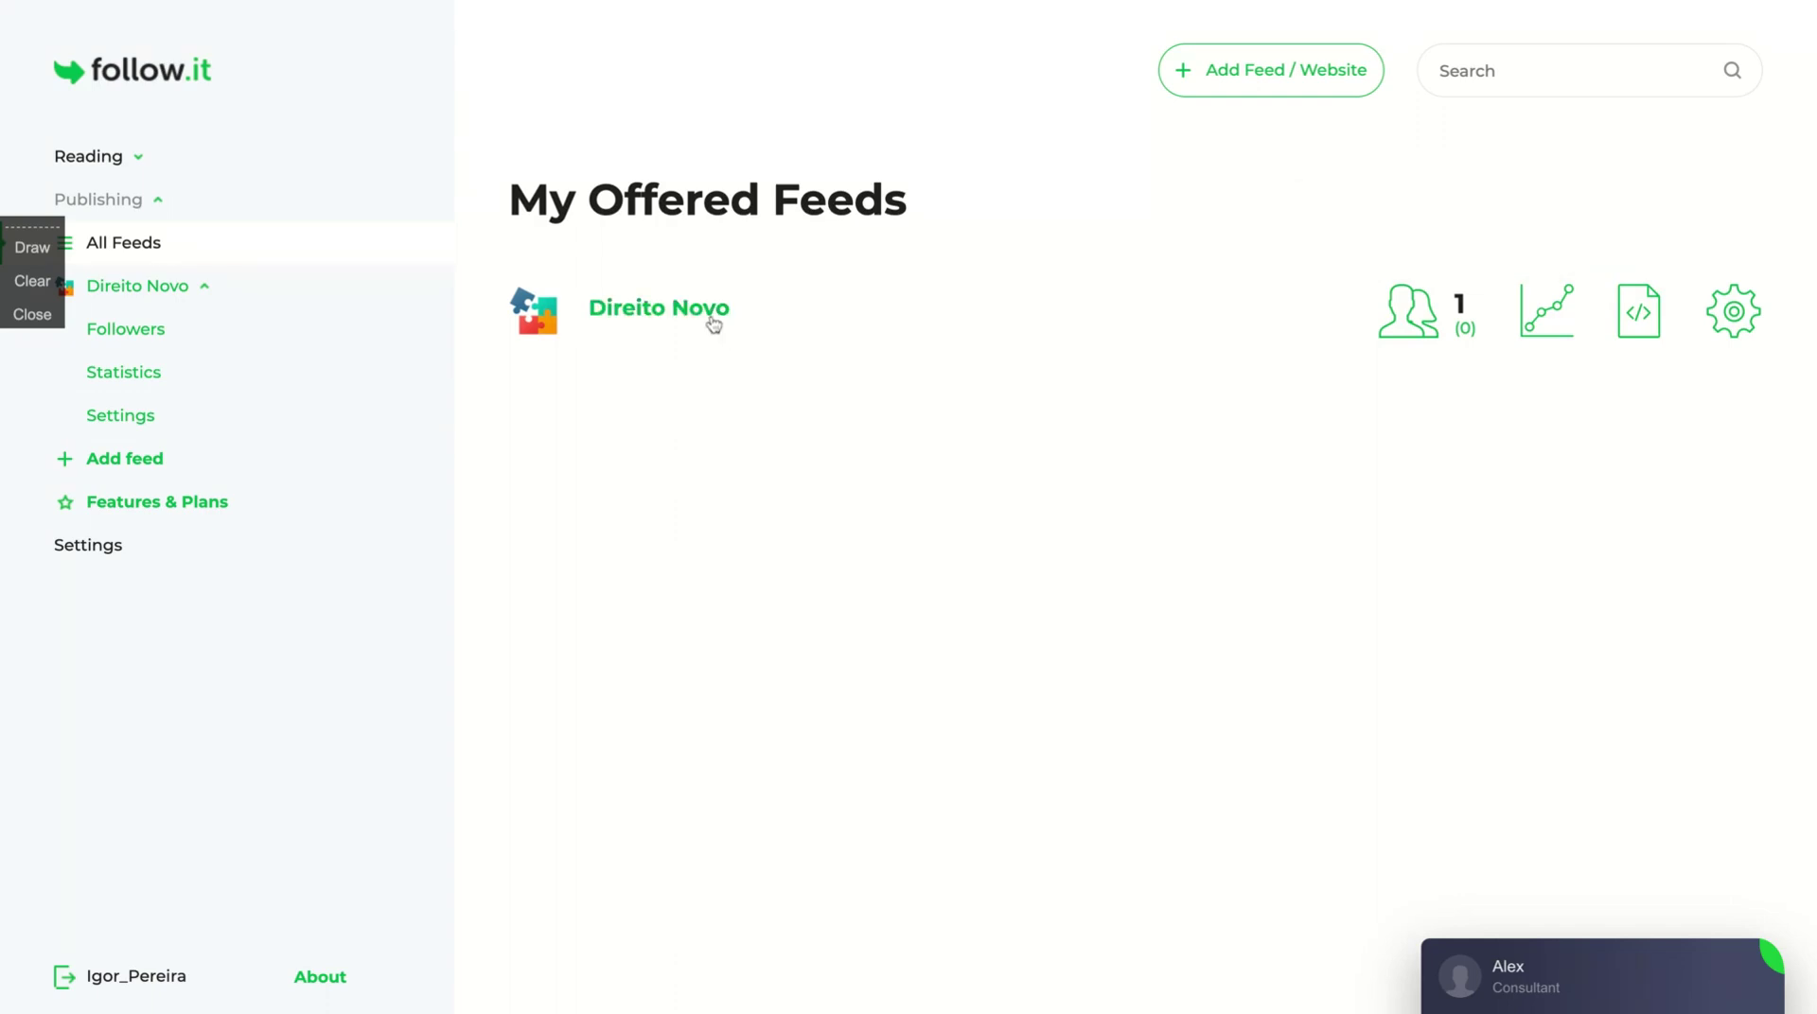
click(146, 196)
click(150, 198)
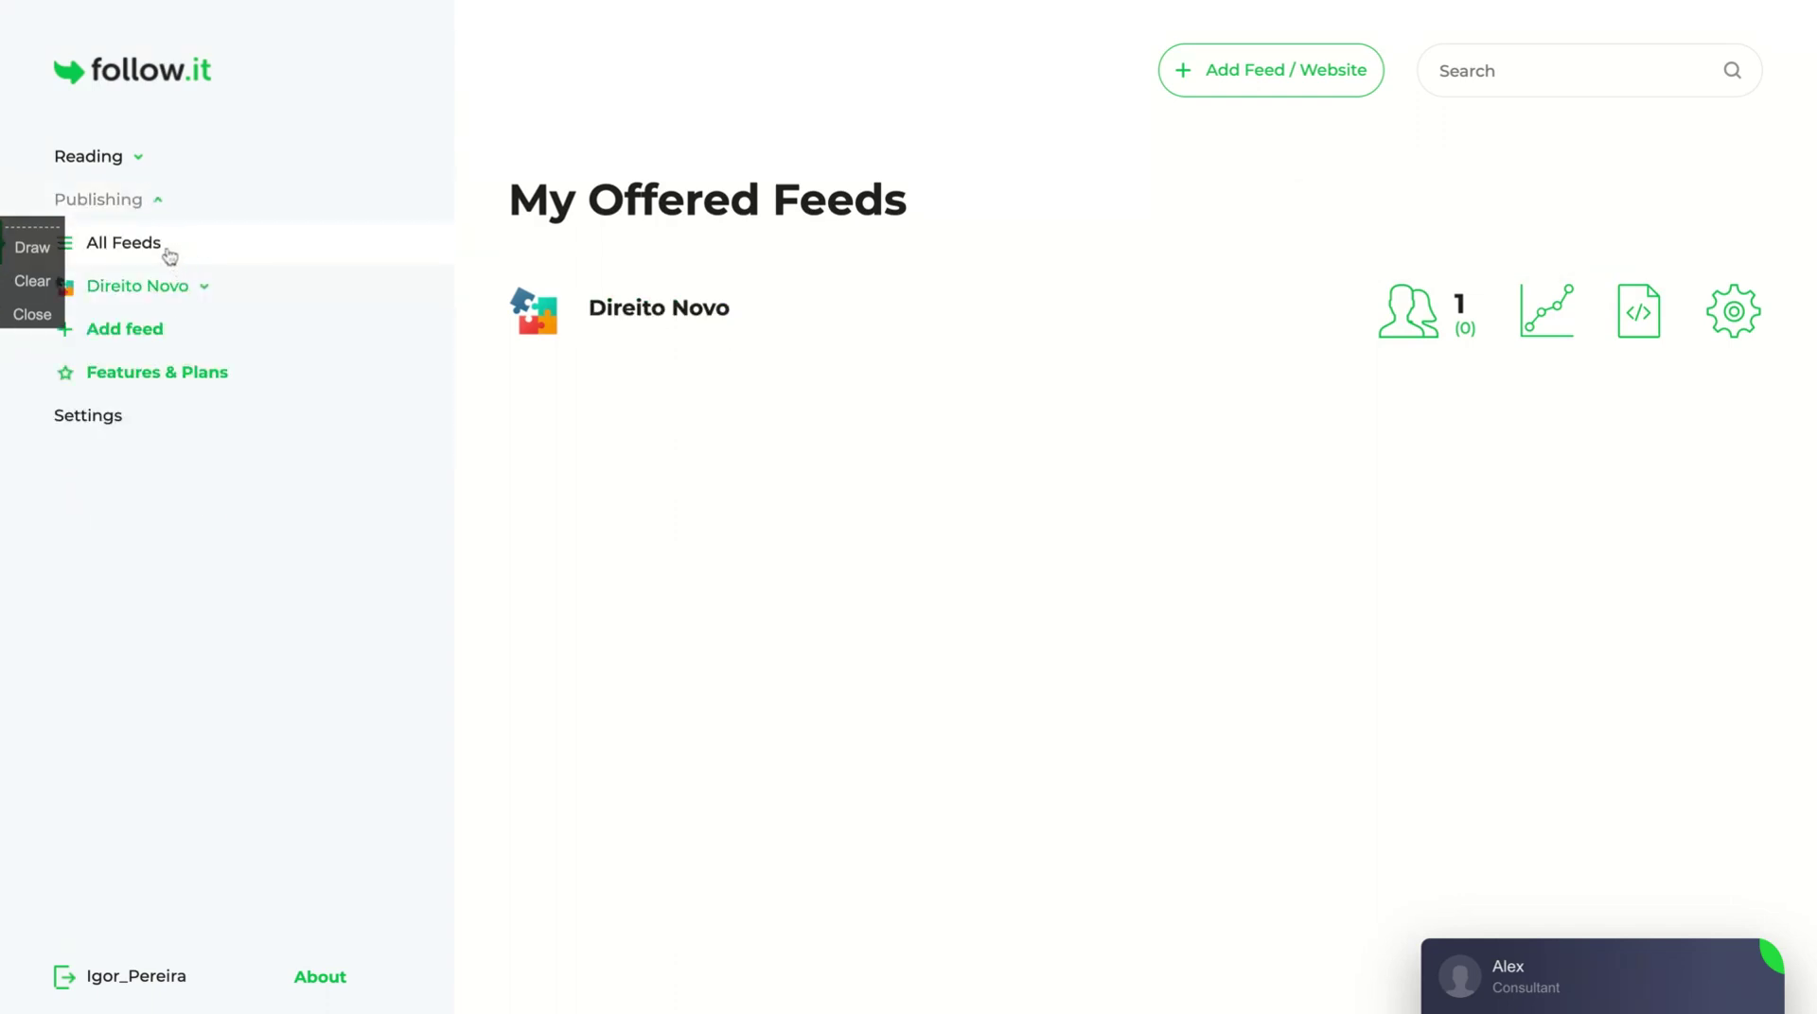
click(219, 301)
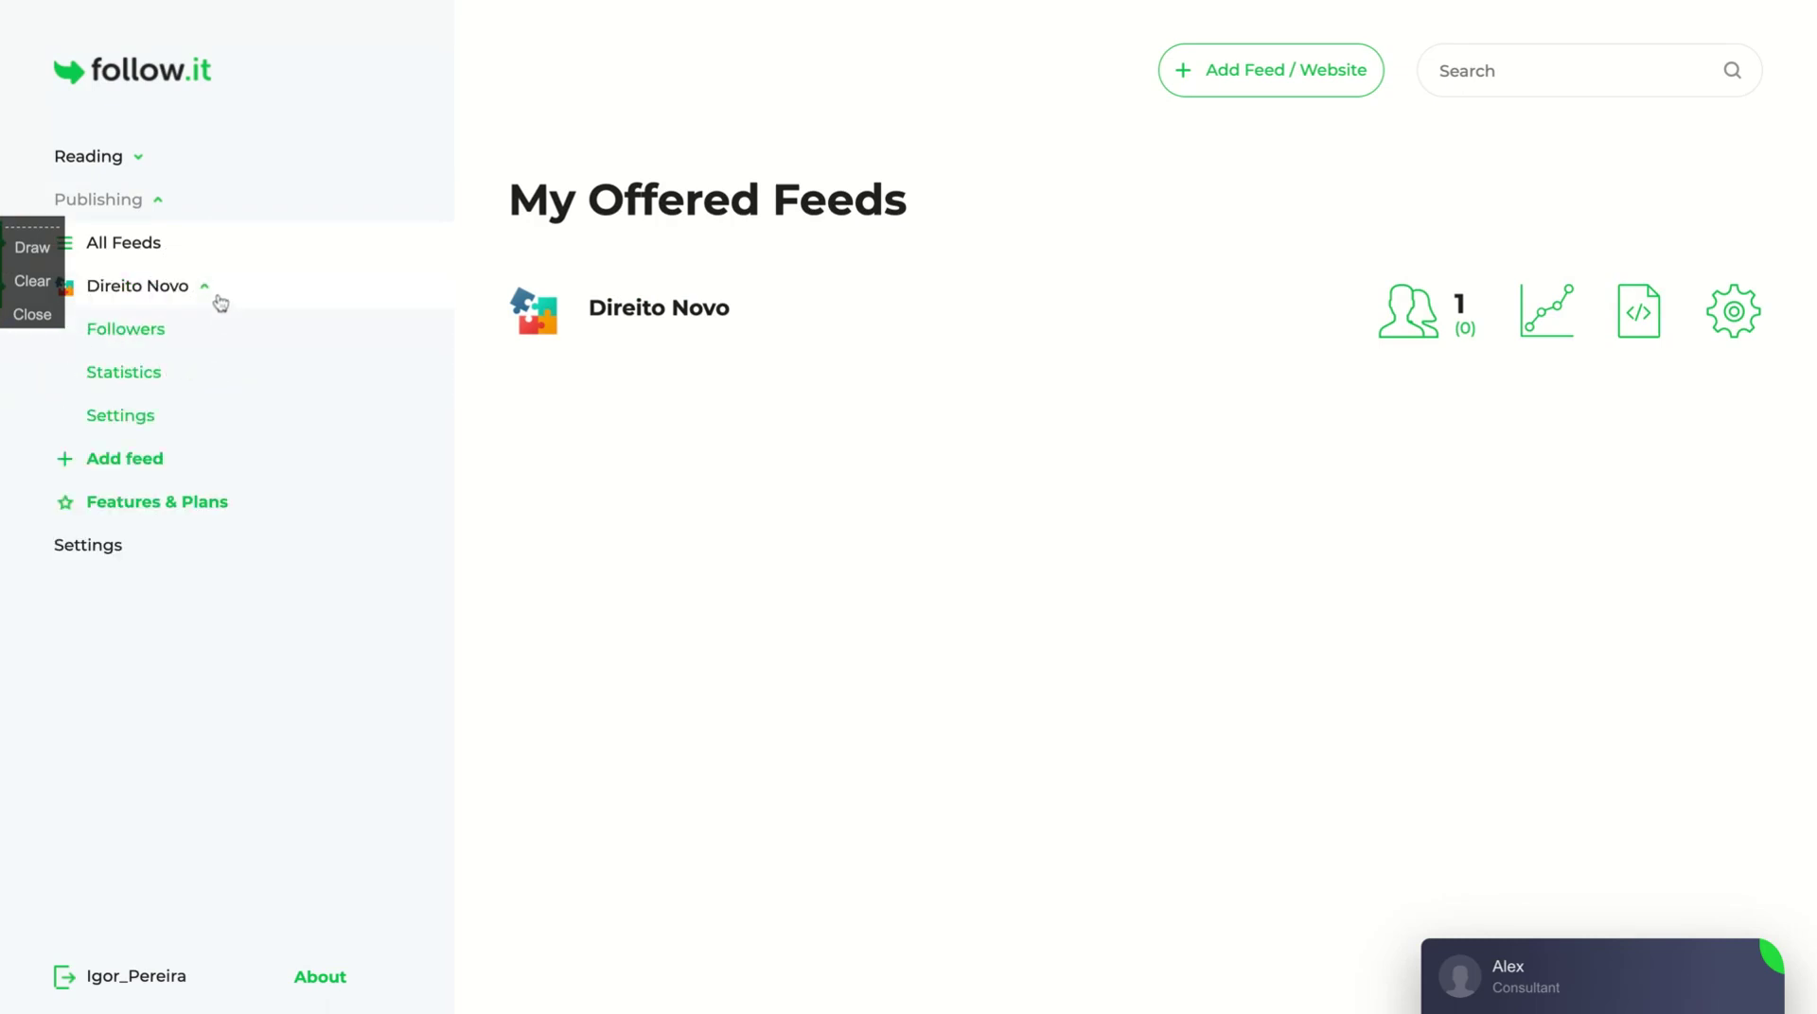
click(146, 204)
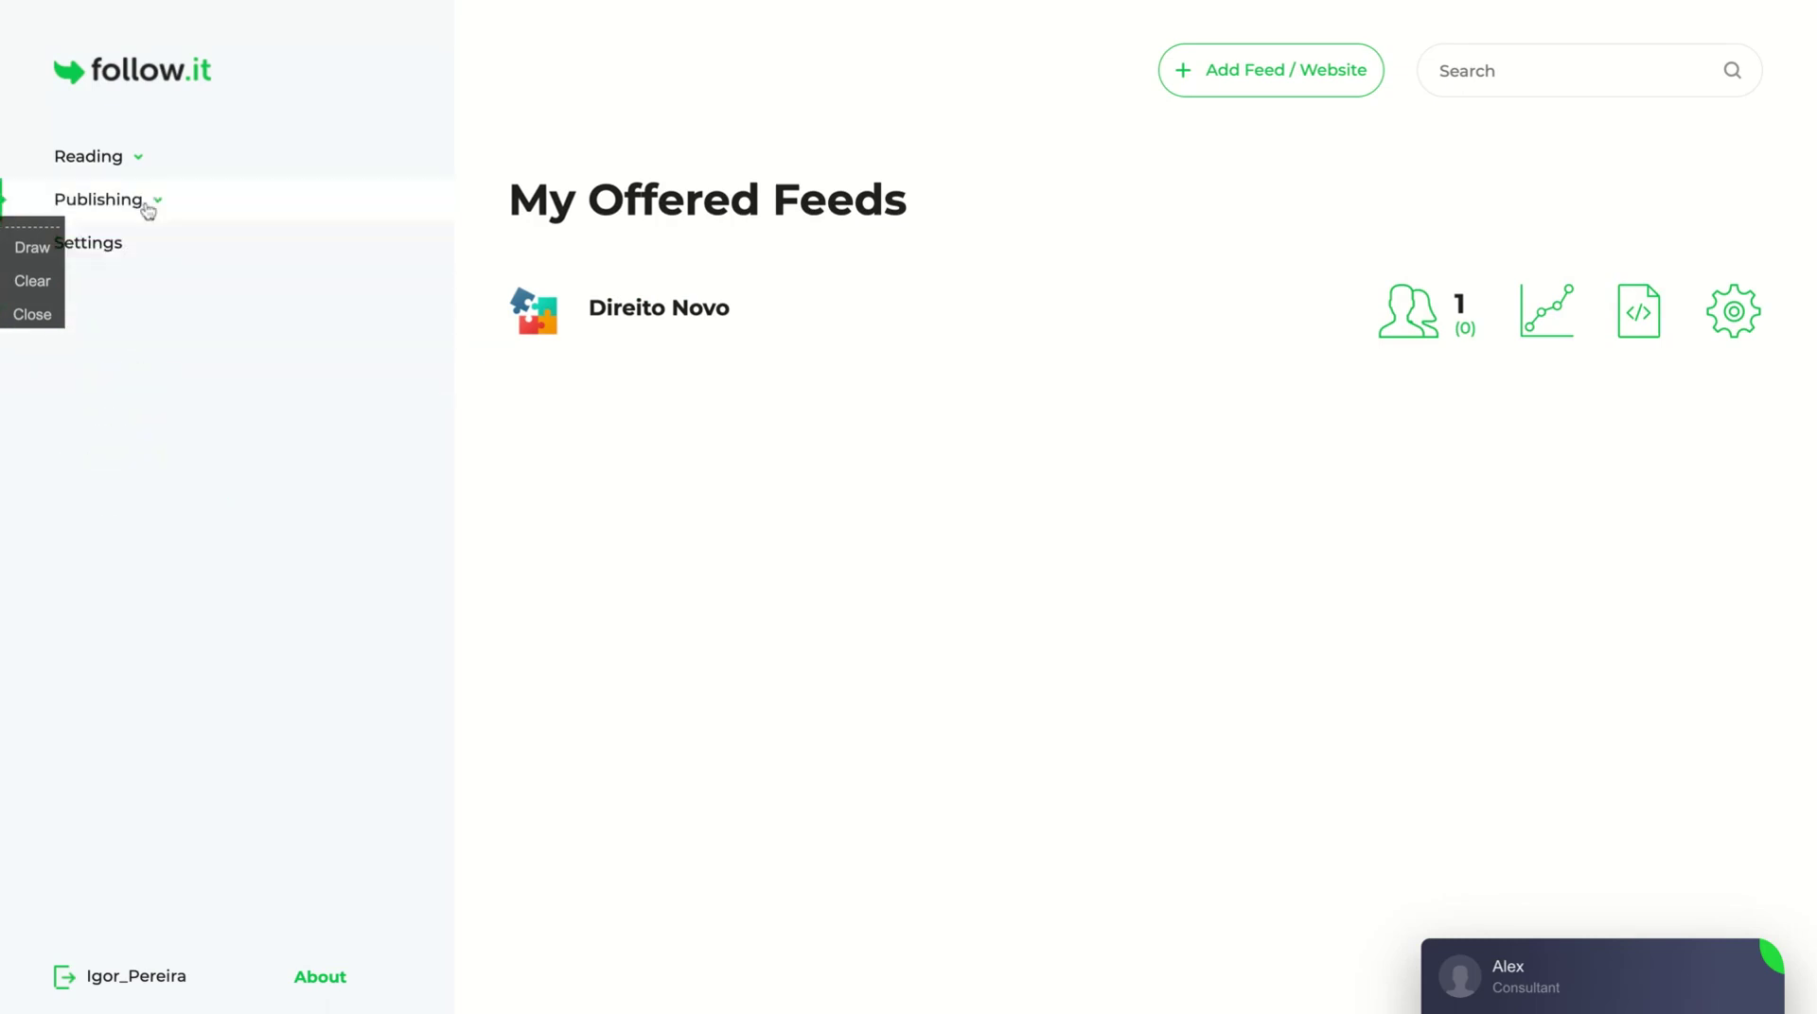
click(149, 203)
Browse the News & Biz stories in the reader and open the full story on unemployment claims fraud.
click(141, 156)
click(140, 201)
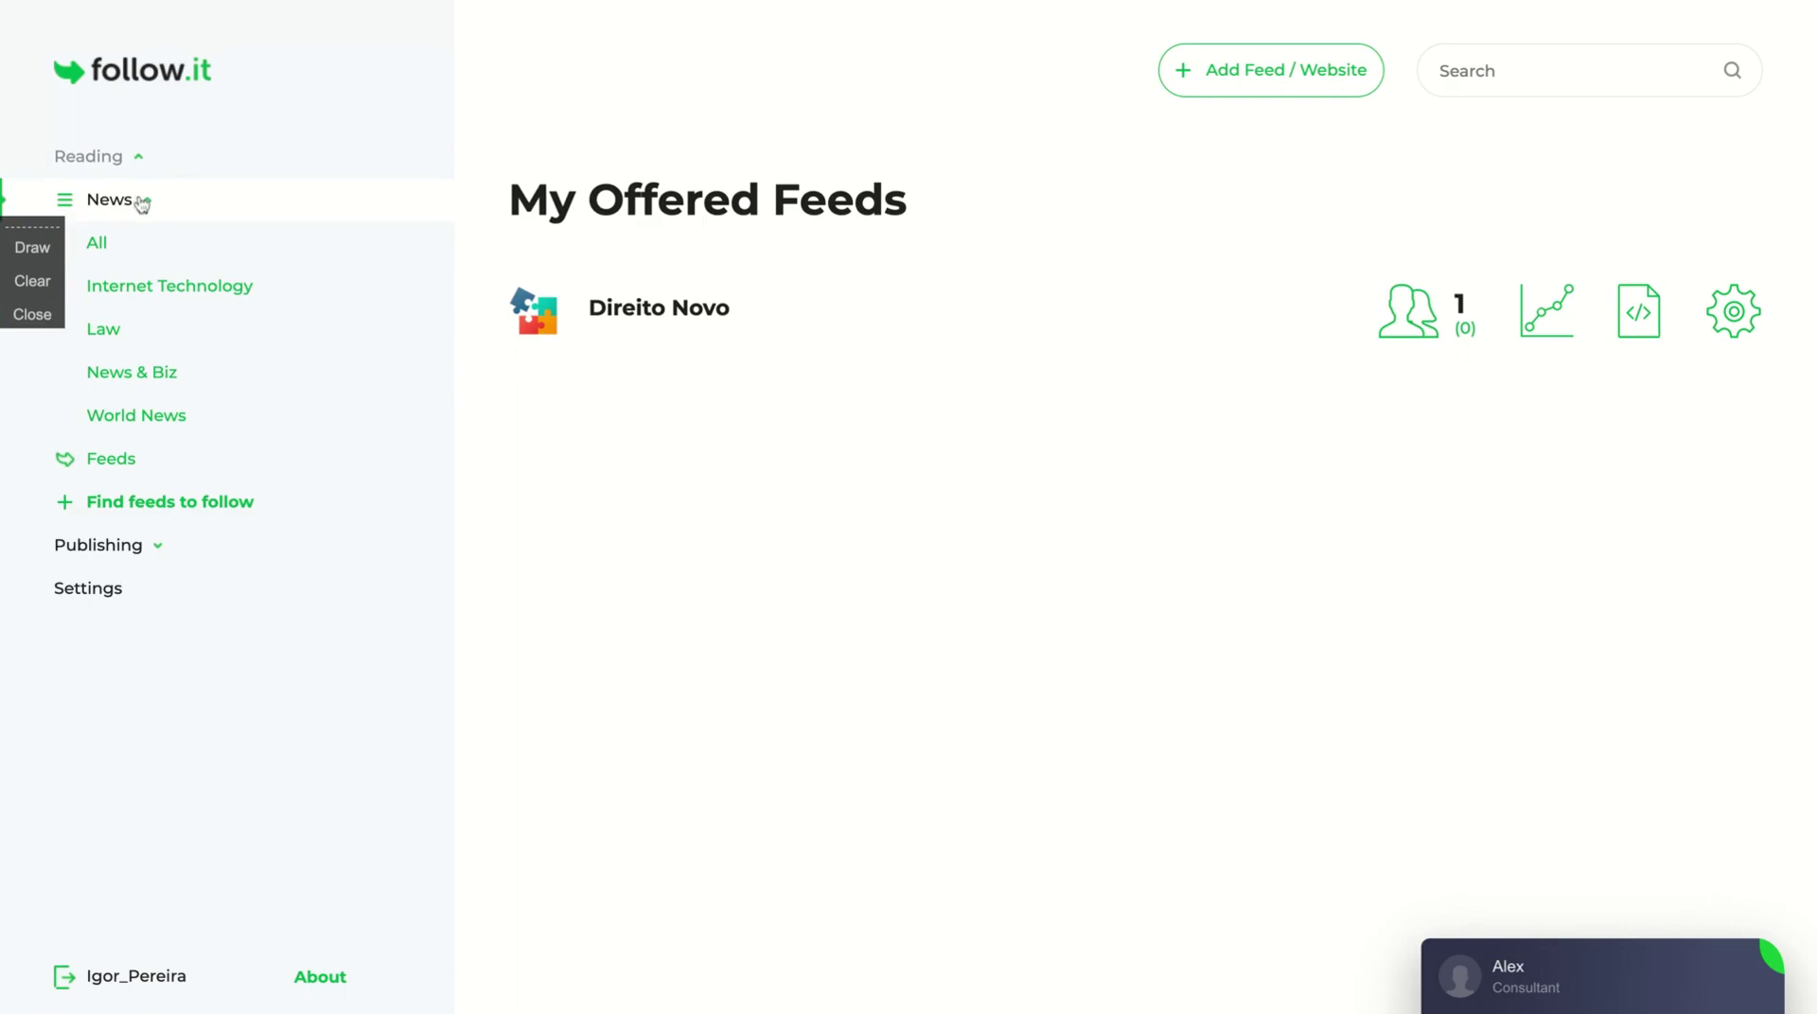
click(117, 395)
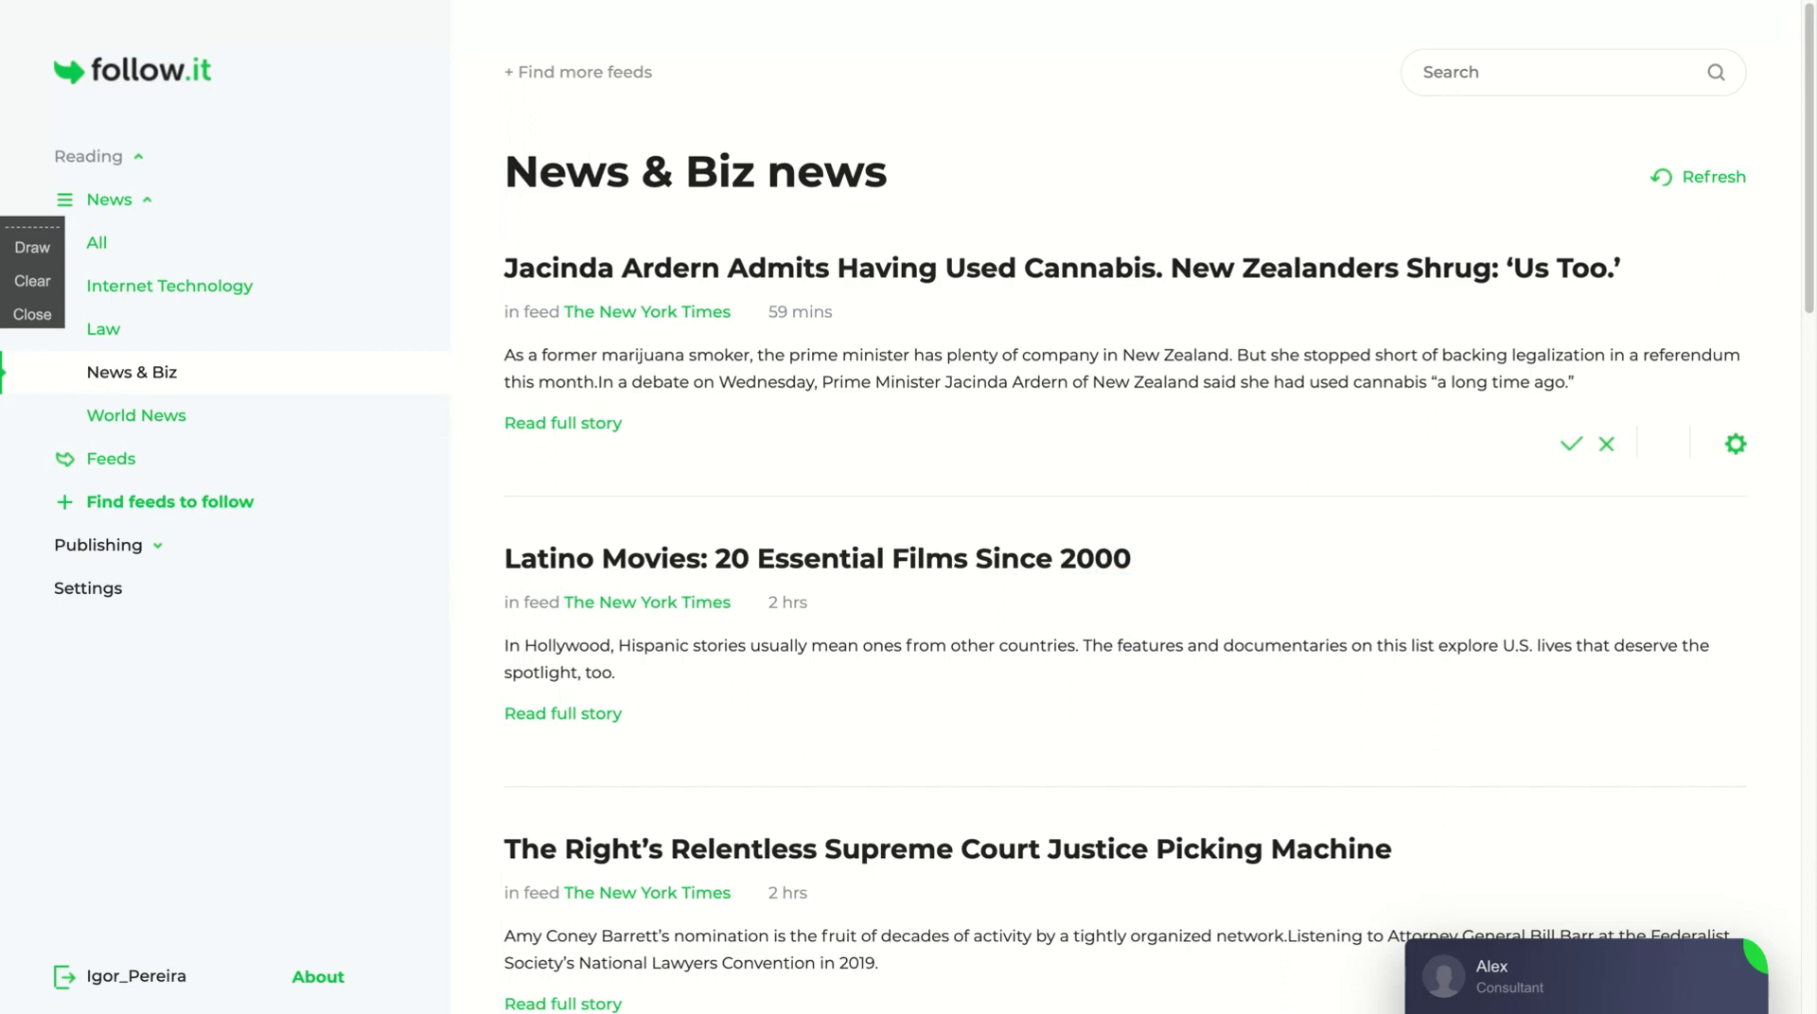
scroll(1135, 511, down, 2)
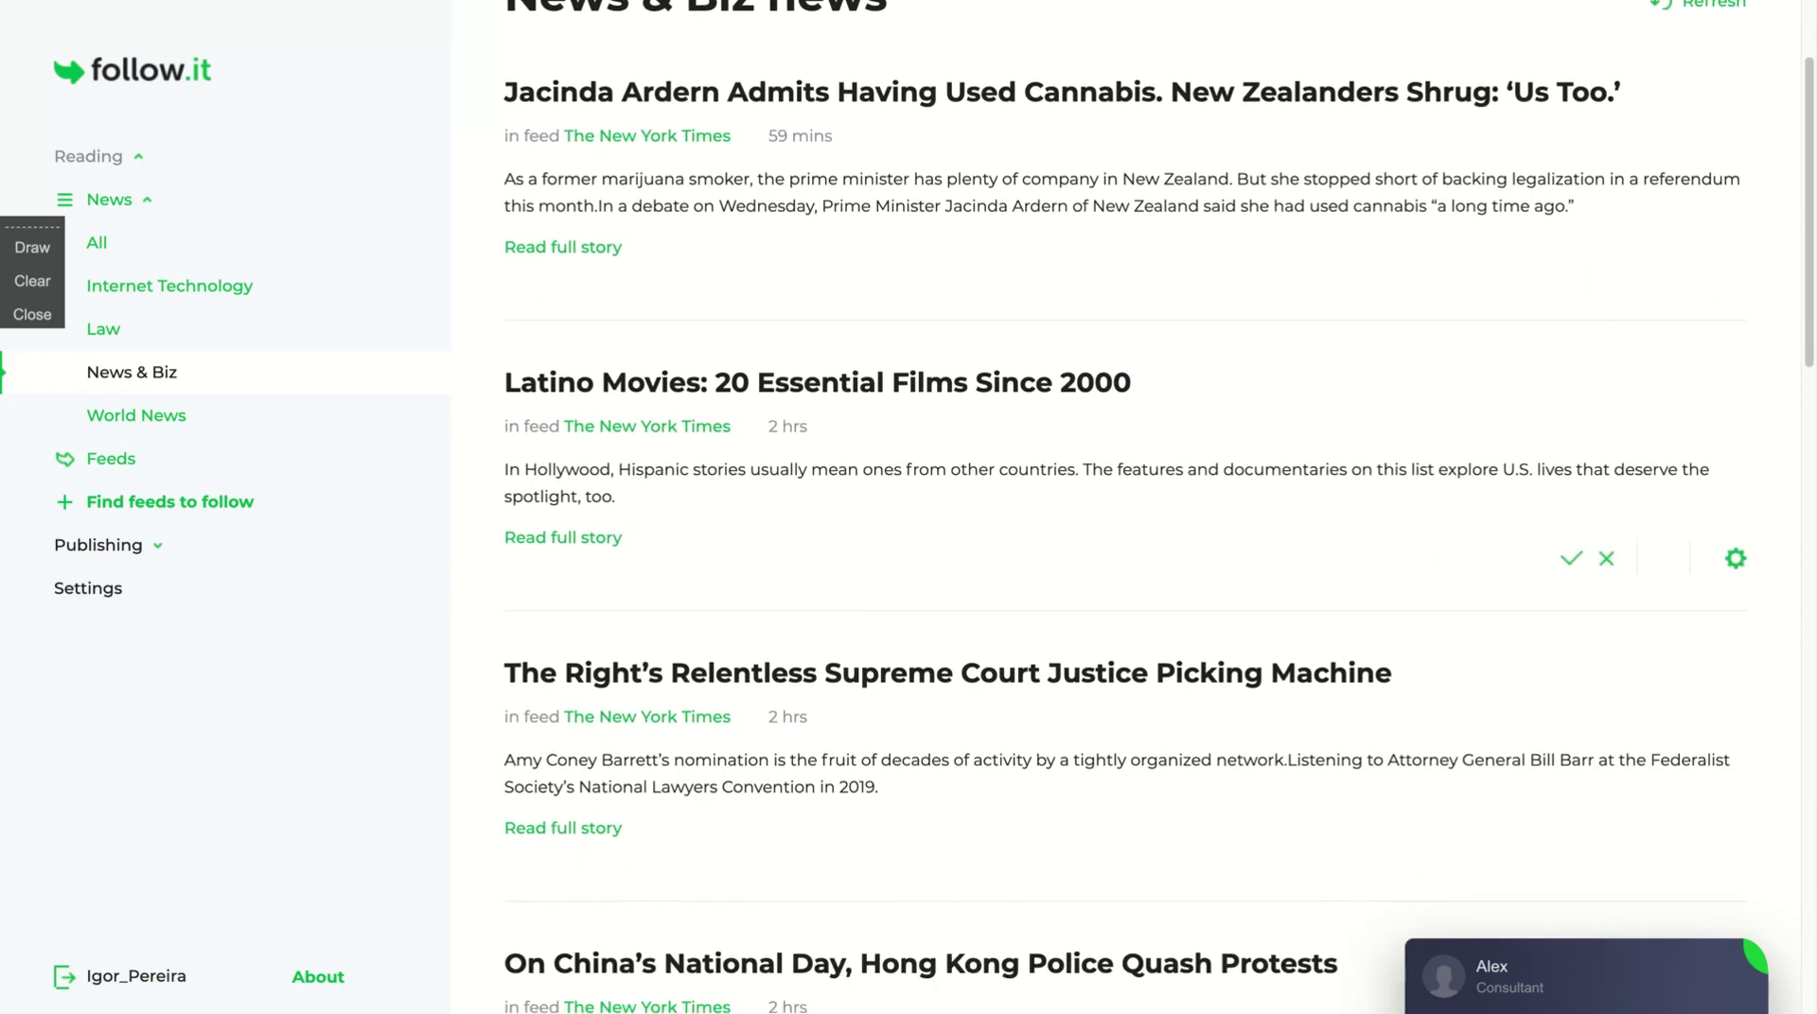
scroll(1135, 511, down, 2)
scroll(1136, 511, down, 2)
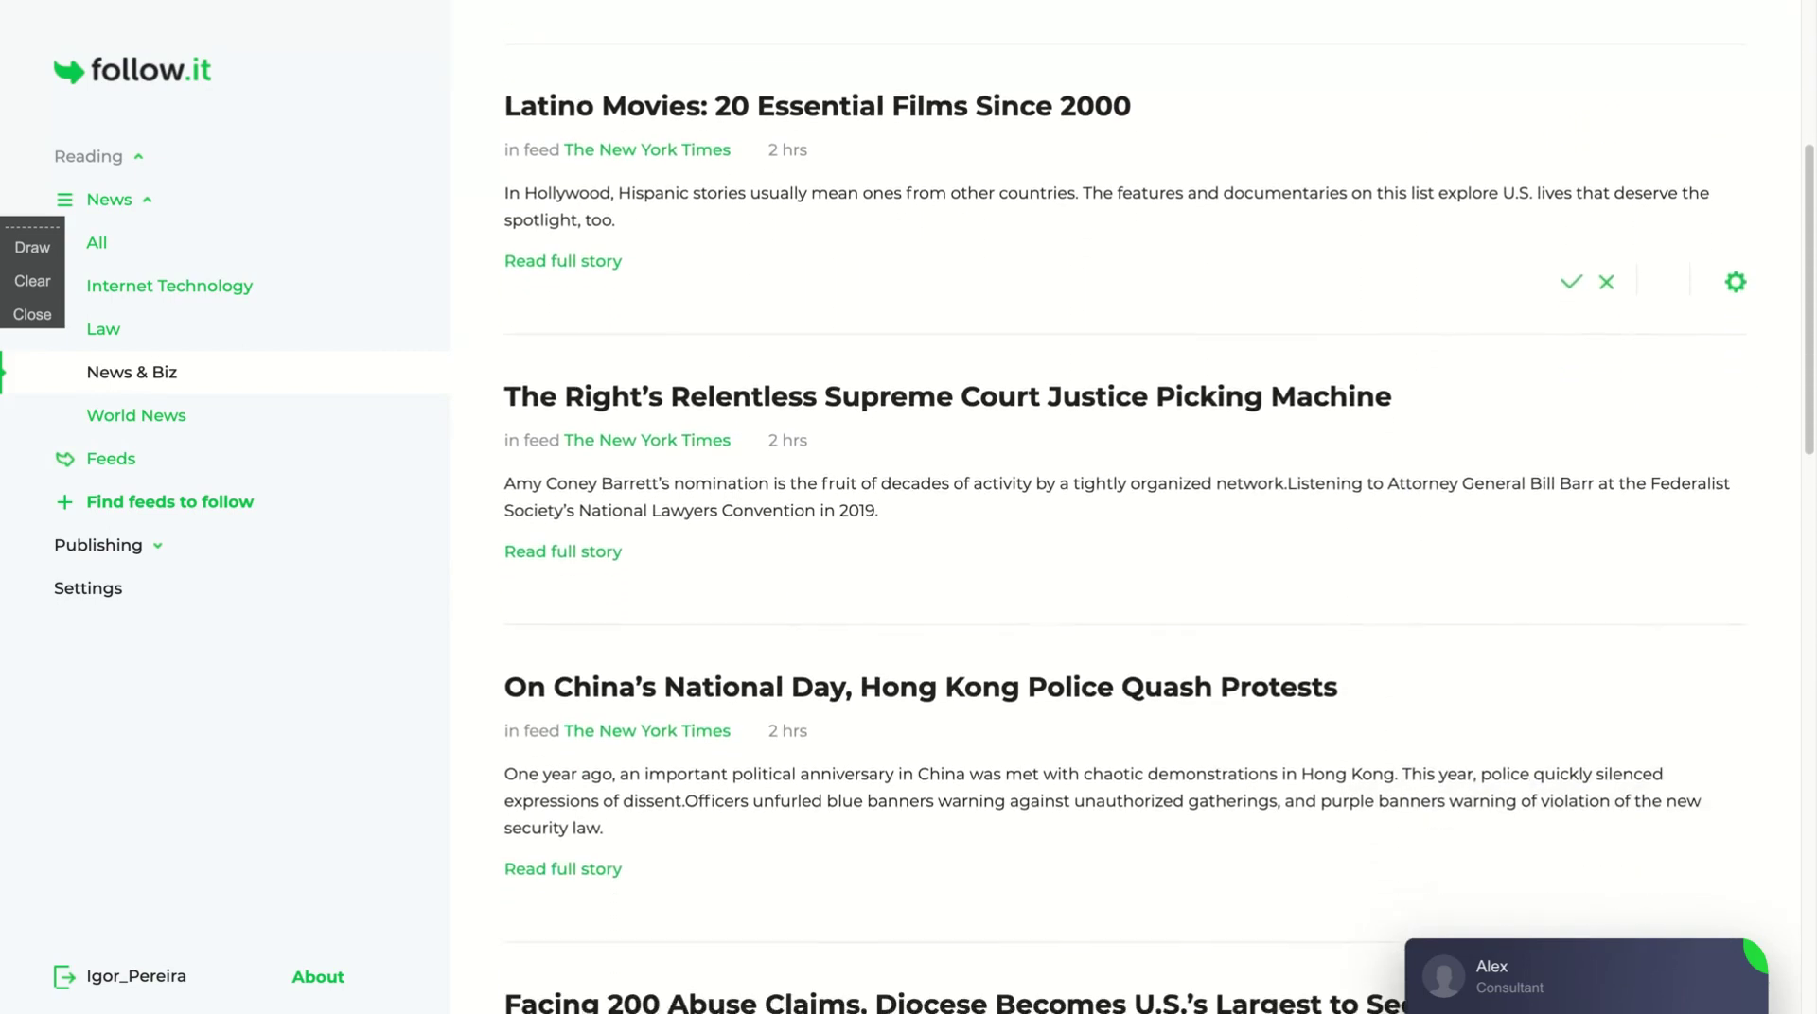
scroll(1136, 511, down, 3)
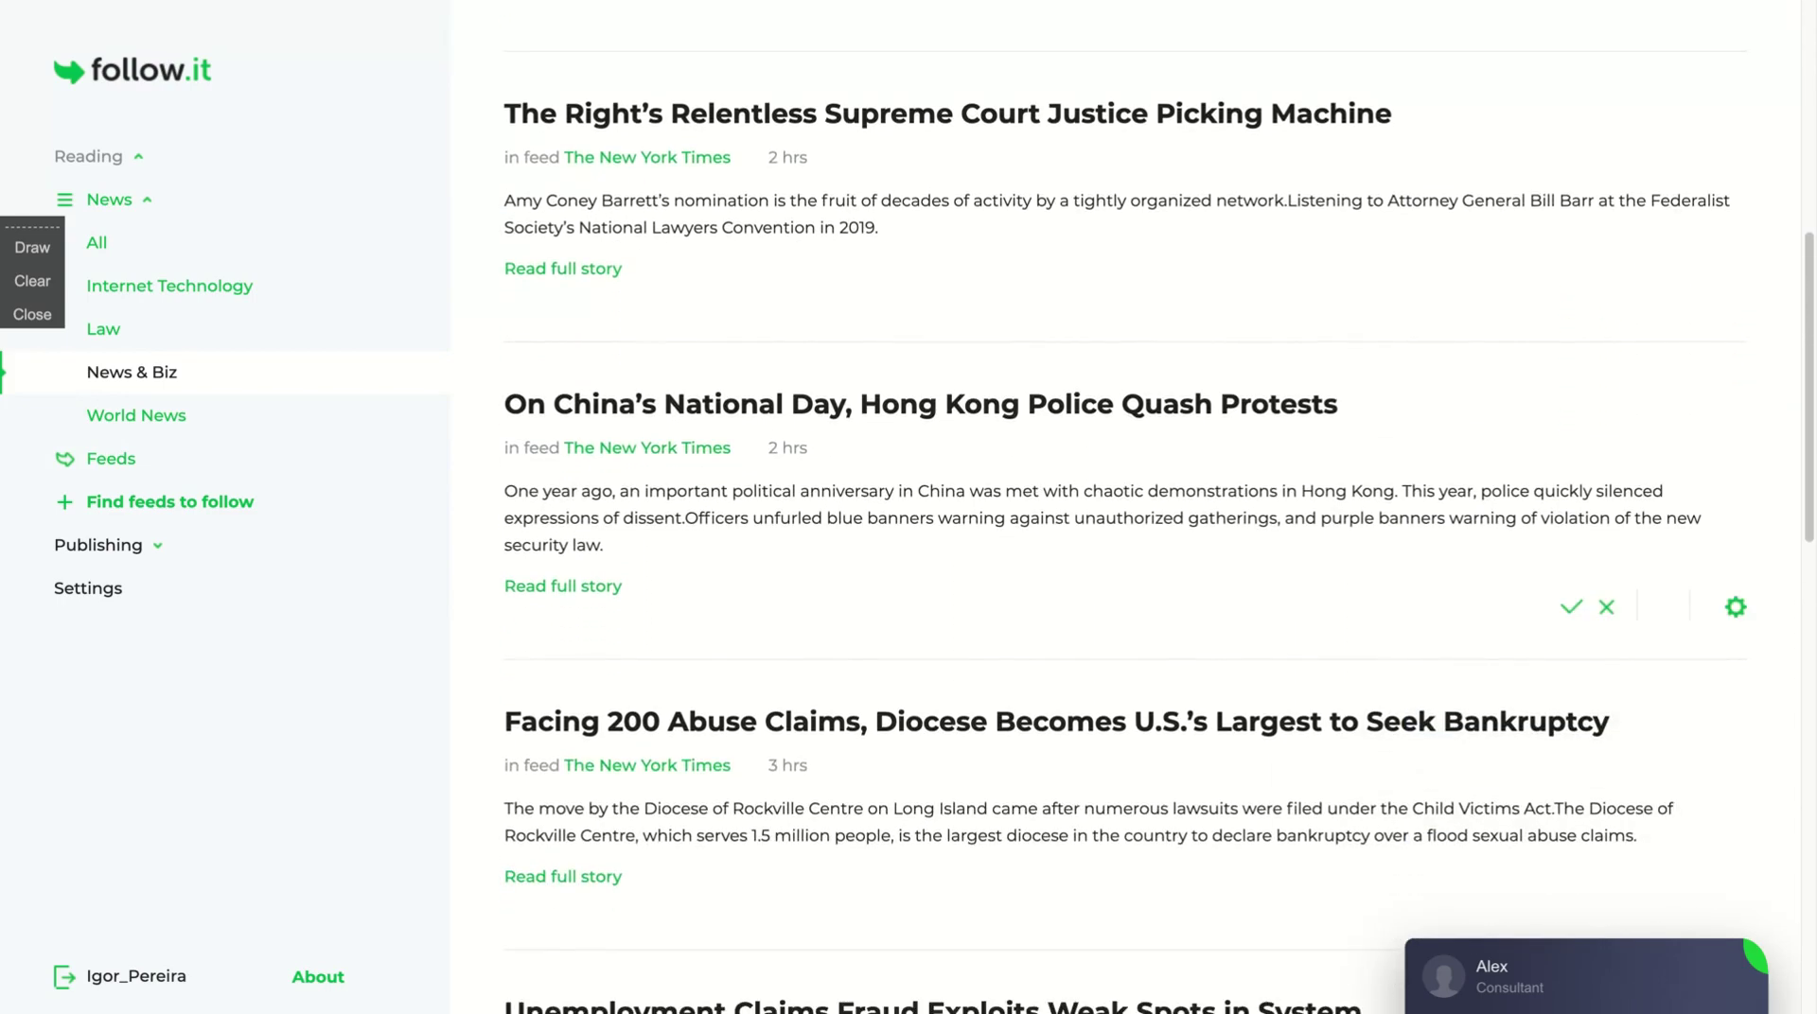
scroll(1135, 511, down, 3)
scroll(1135, 511, down, 3)
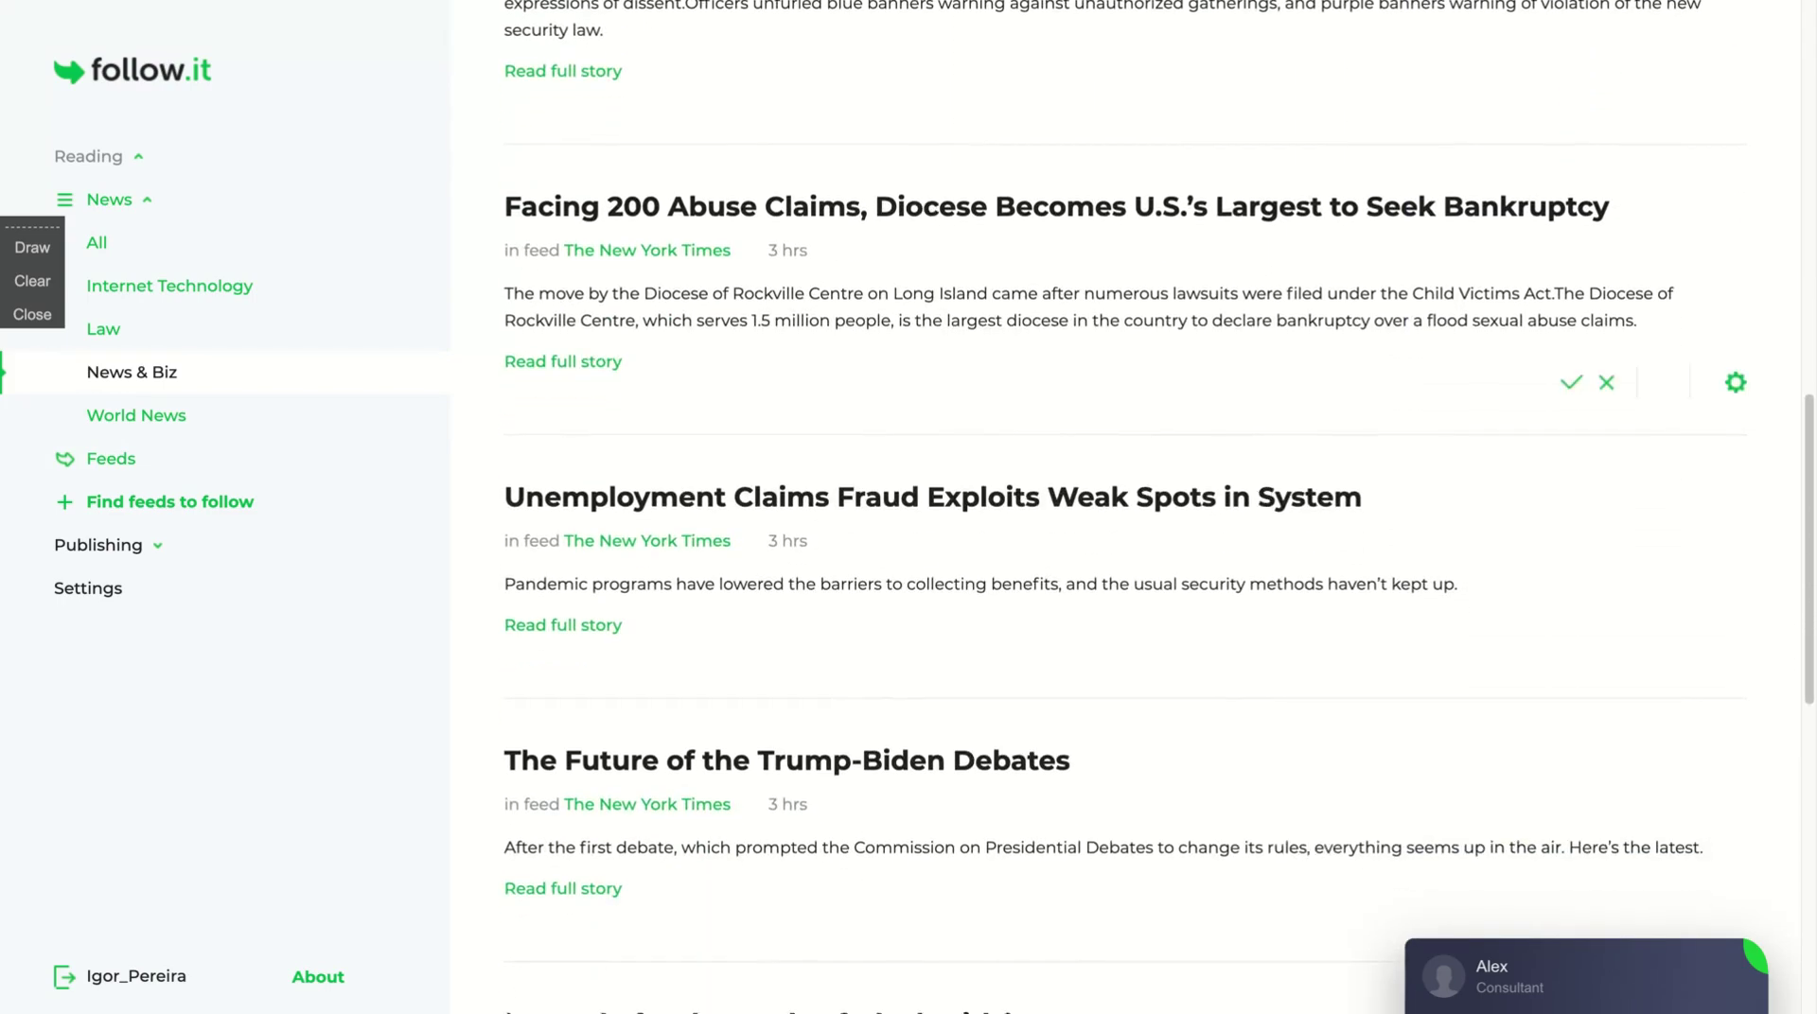
scroll(1136, 511, down, 3)
click(546, 358)
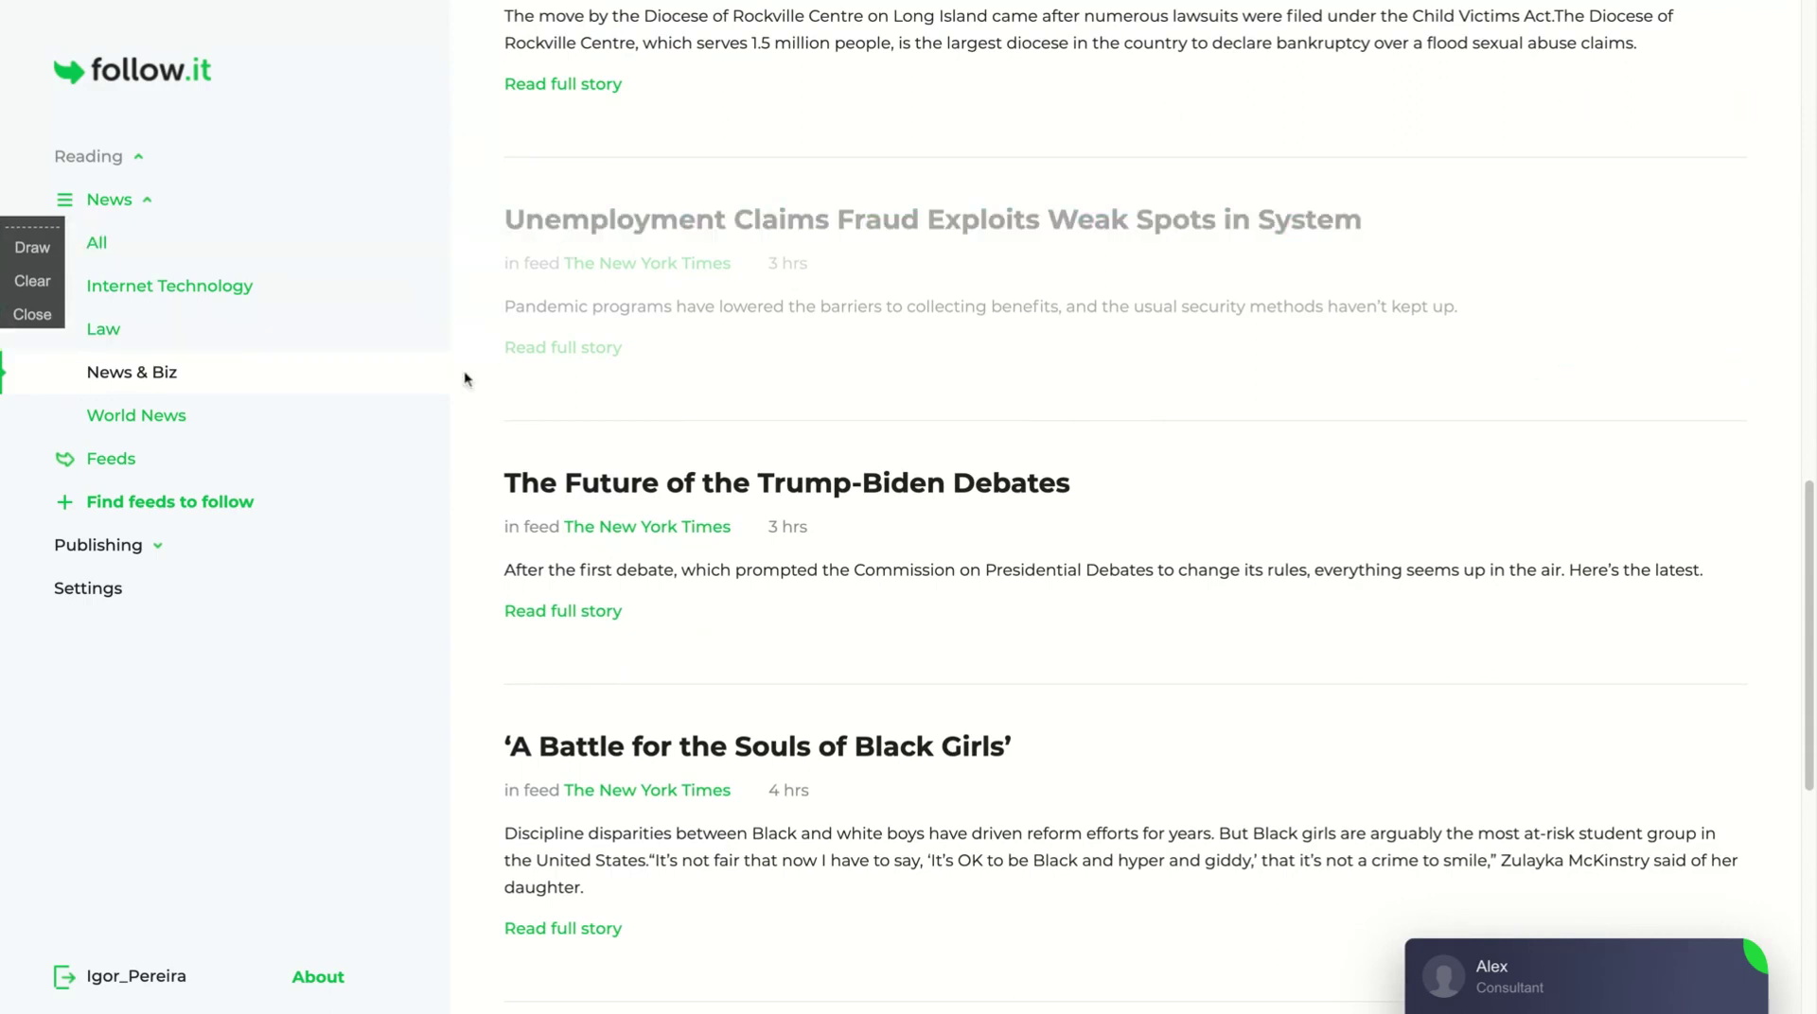
Browse the Law category's stories from the Direito Novo feed, then return to the start of the list.
click(114, 333)
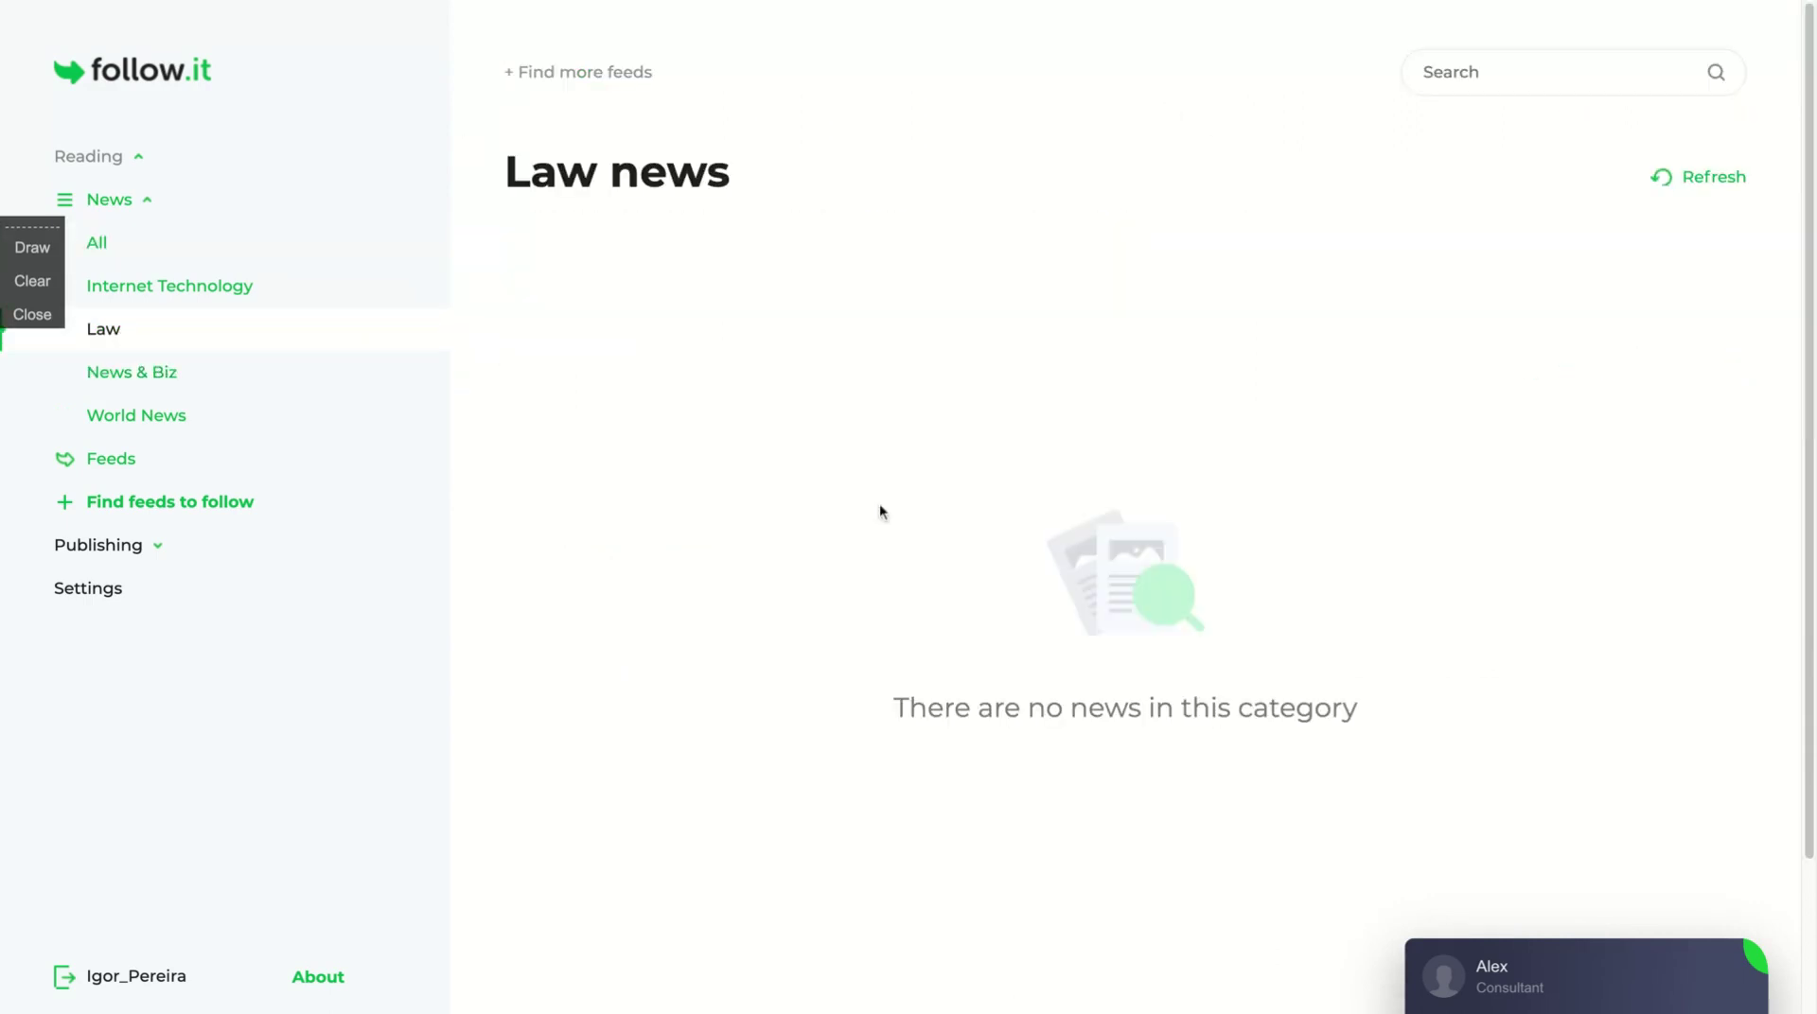
scroll(727, 361, down, 5)
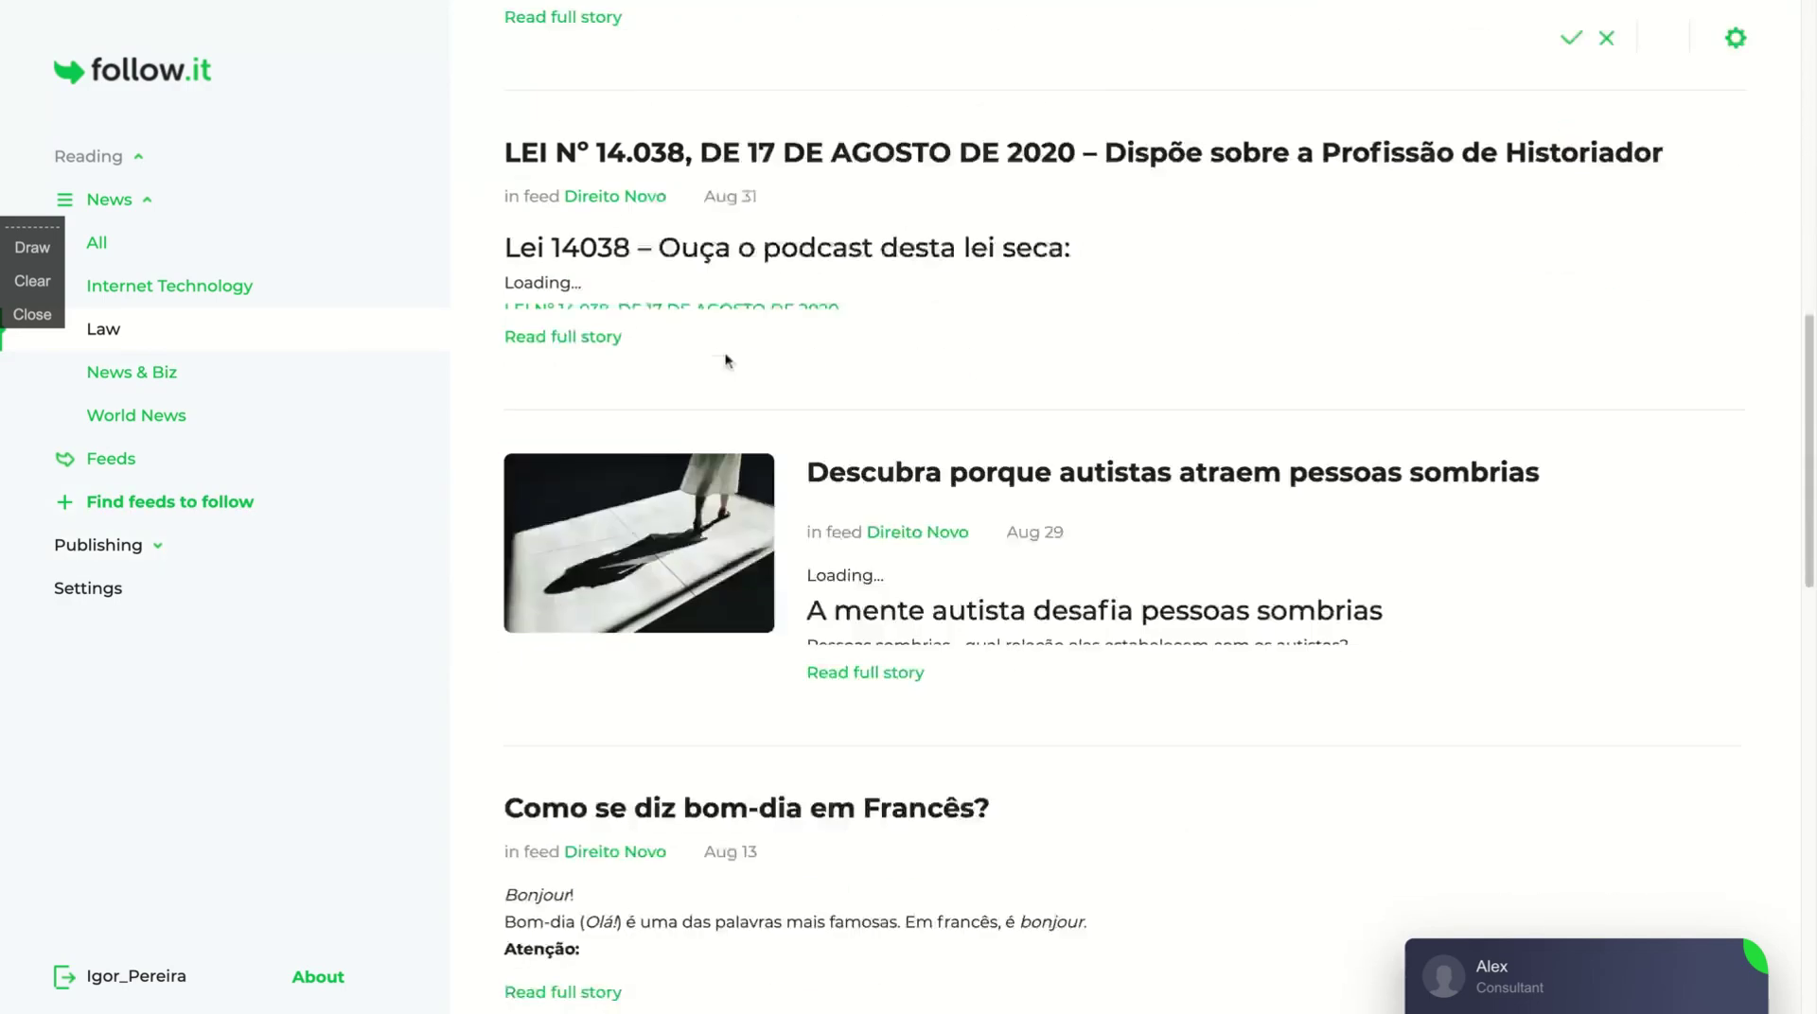
scroll(726, 361, down, 2)
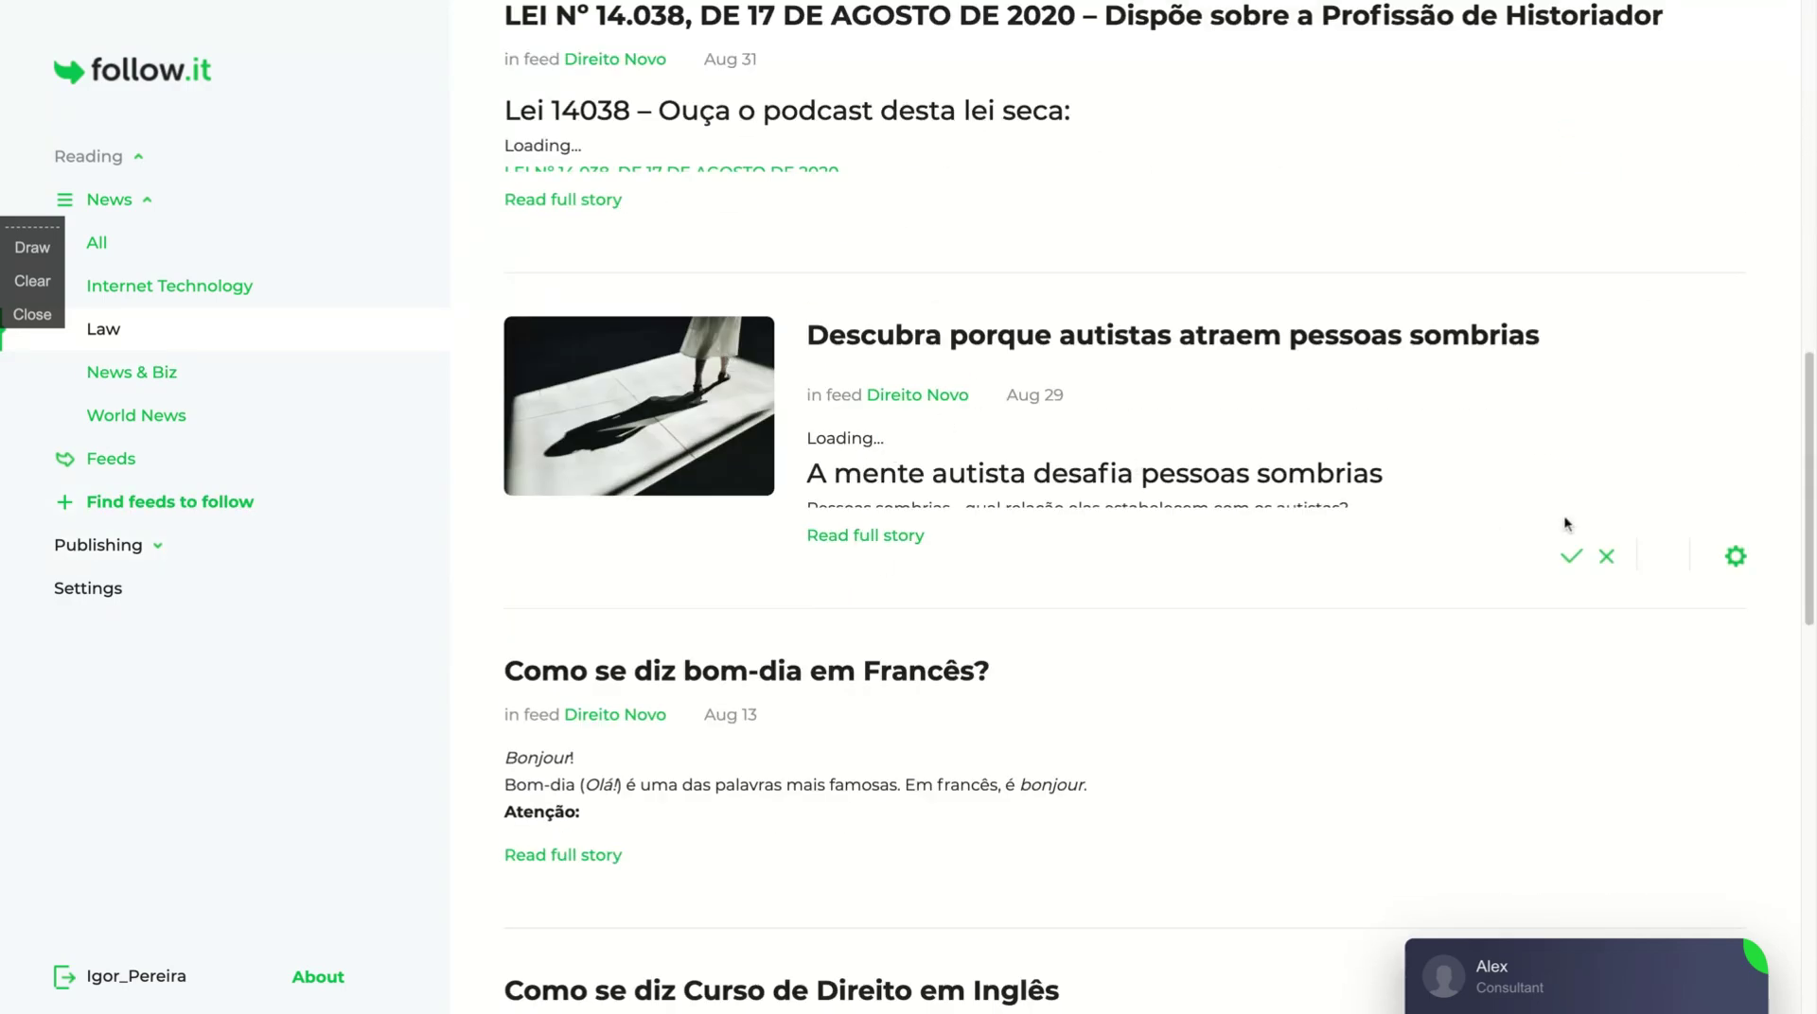
scroll(683, 555, down, 3)
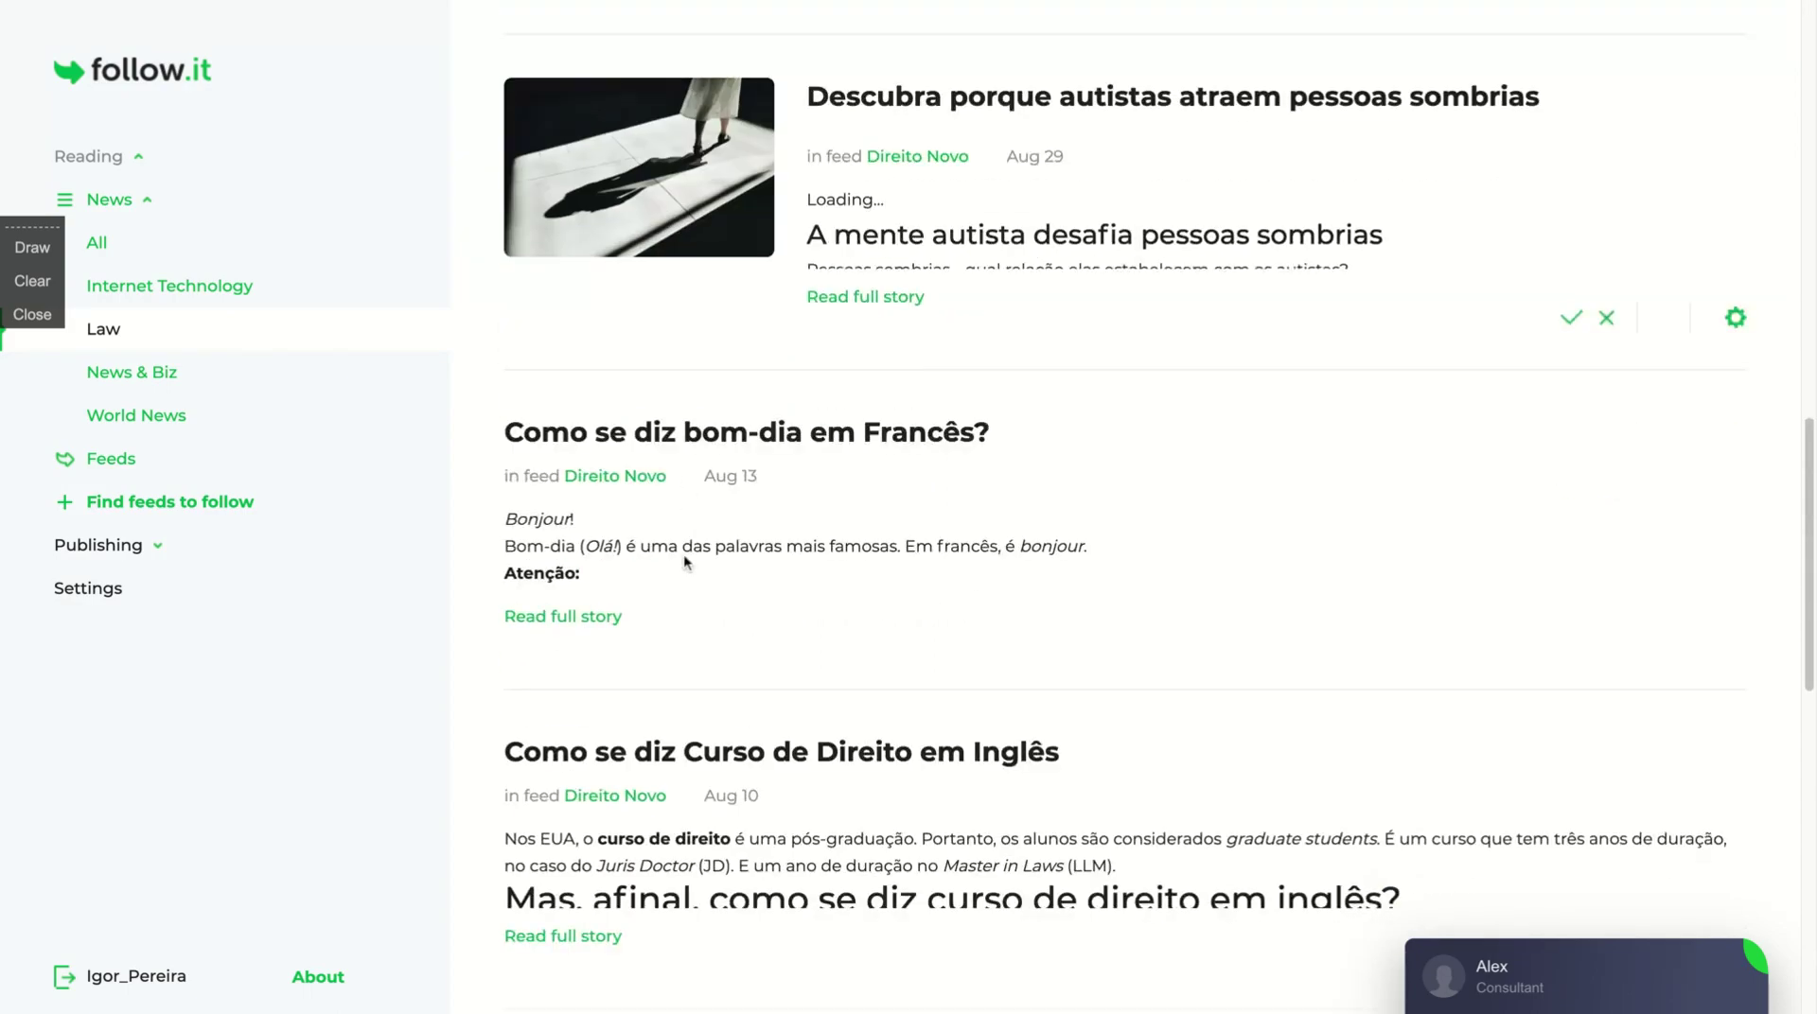
scroll(941, 449, down, 7)
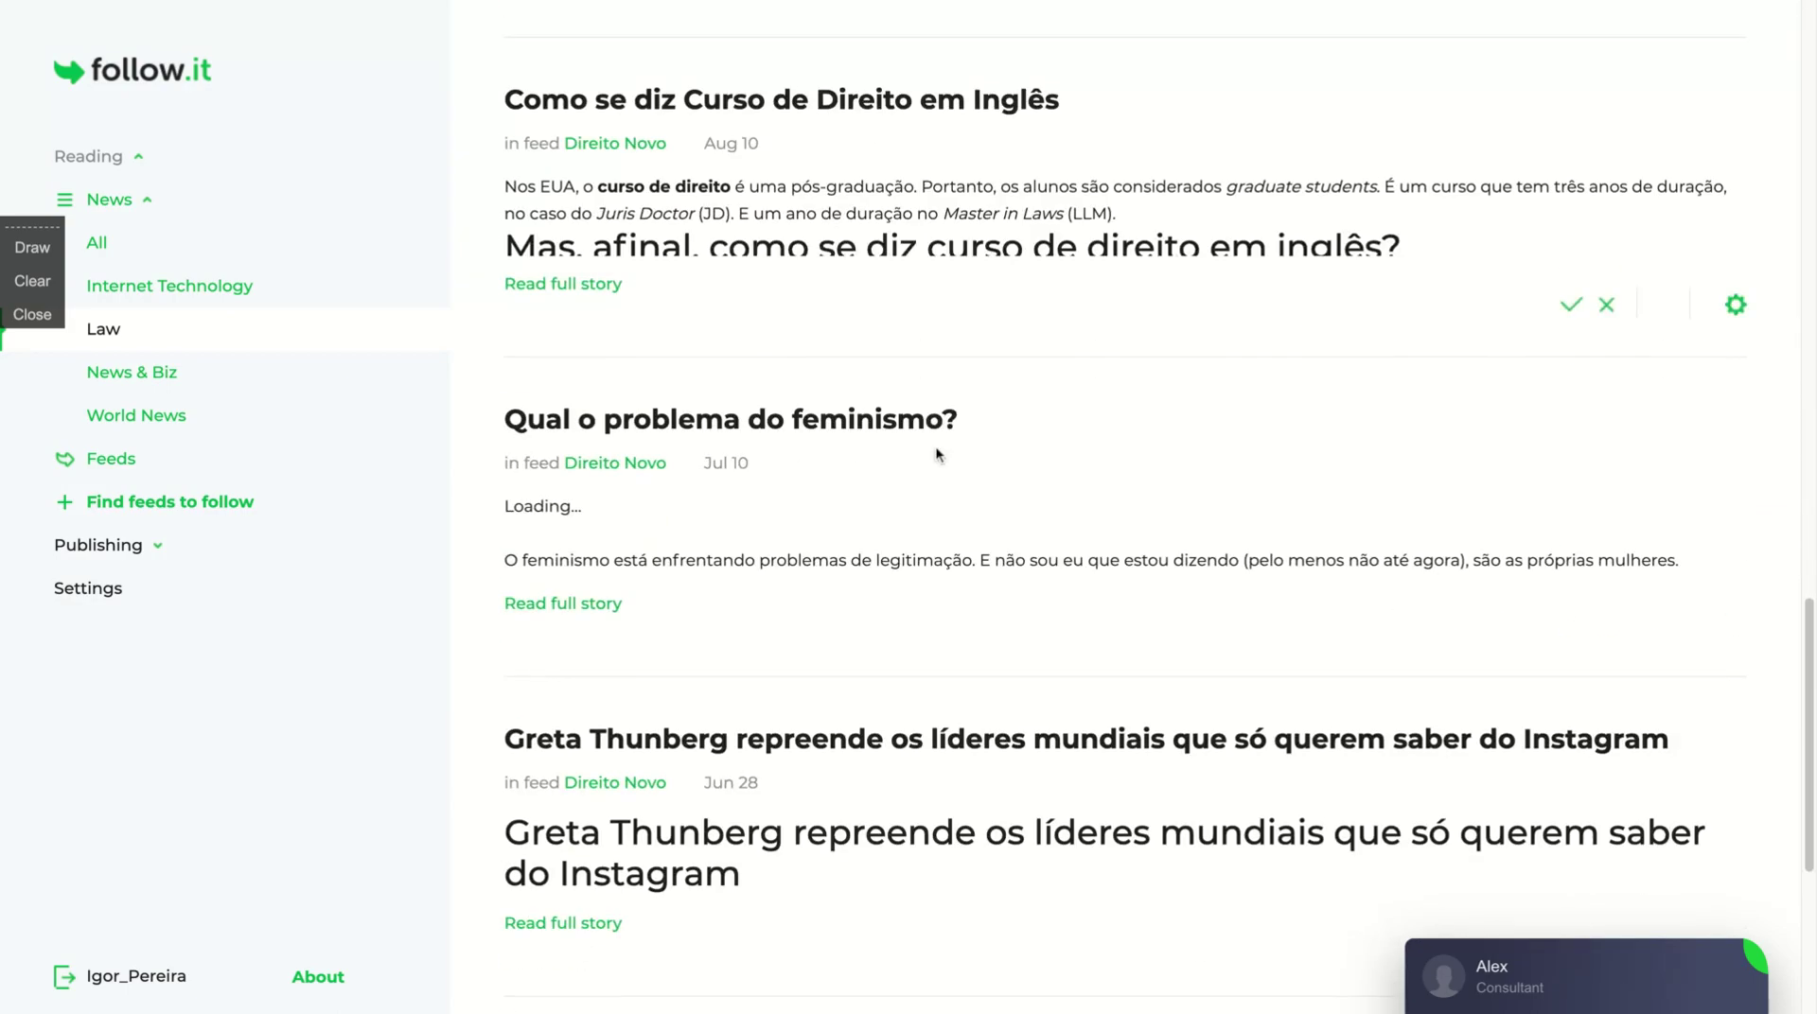
scroll(939, 455, down, 3)
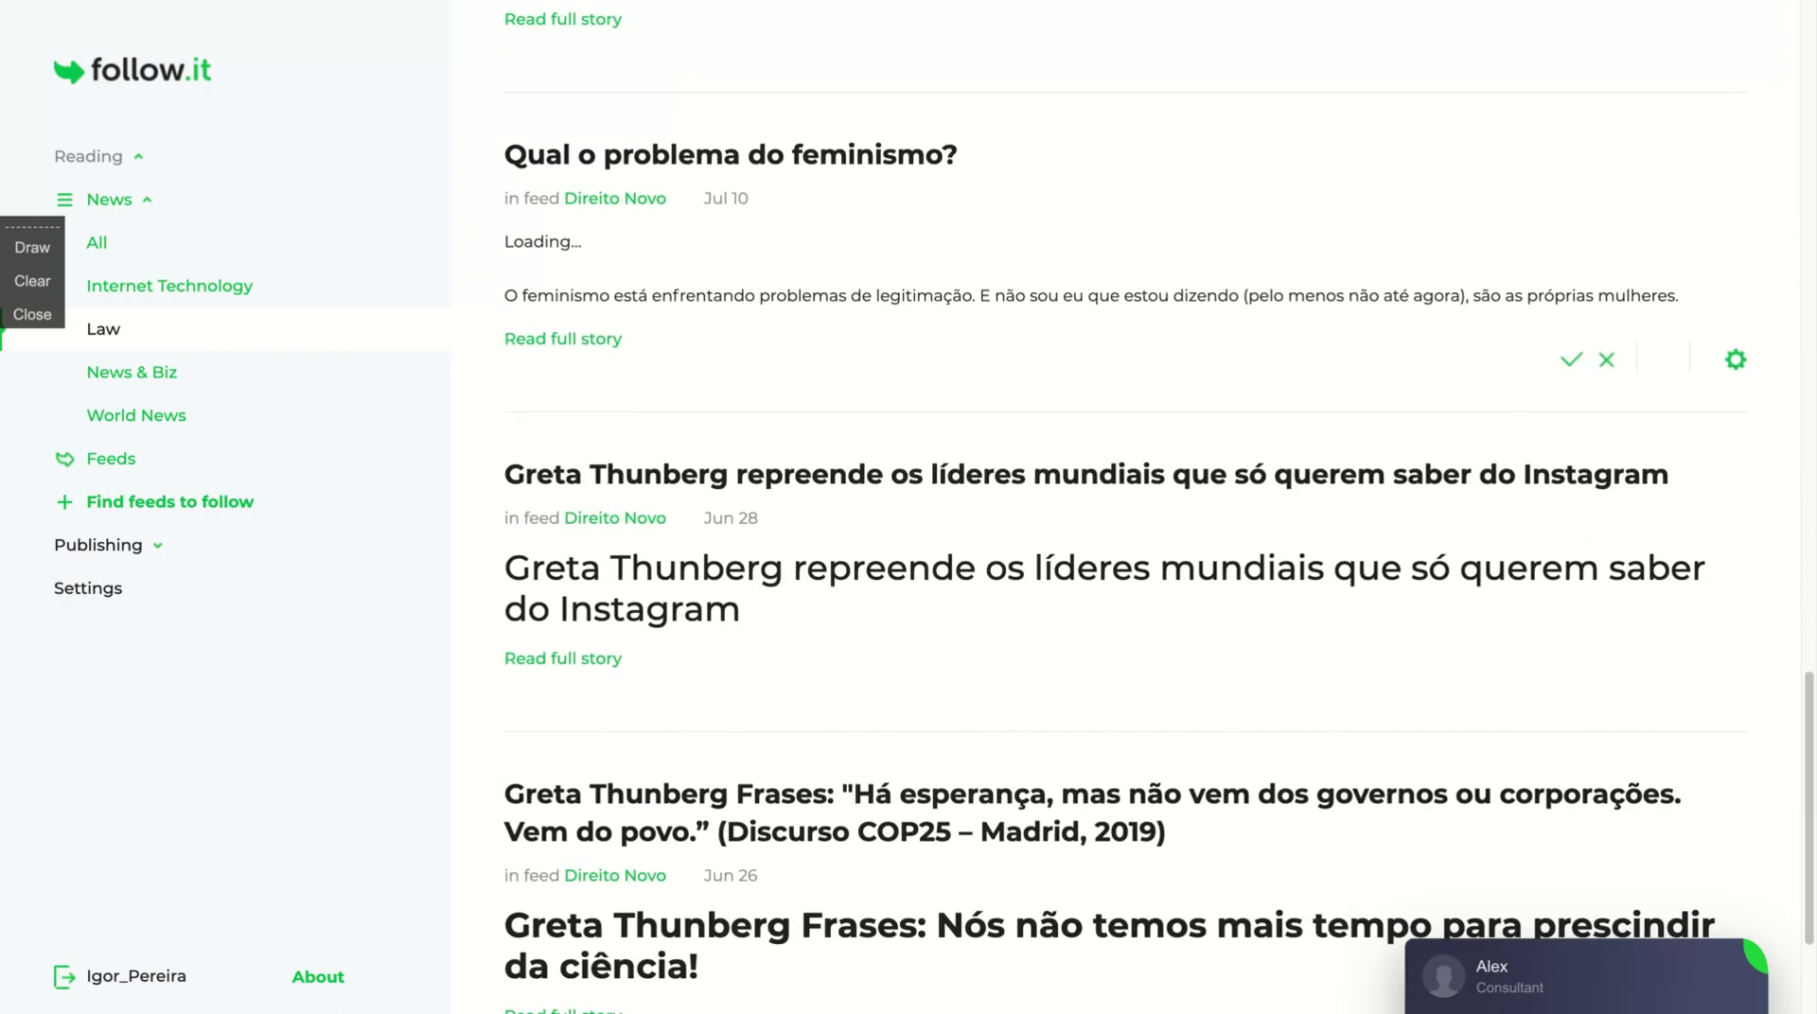
click(103, 329)
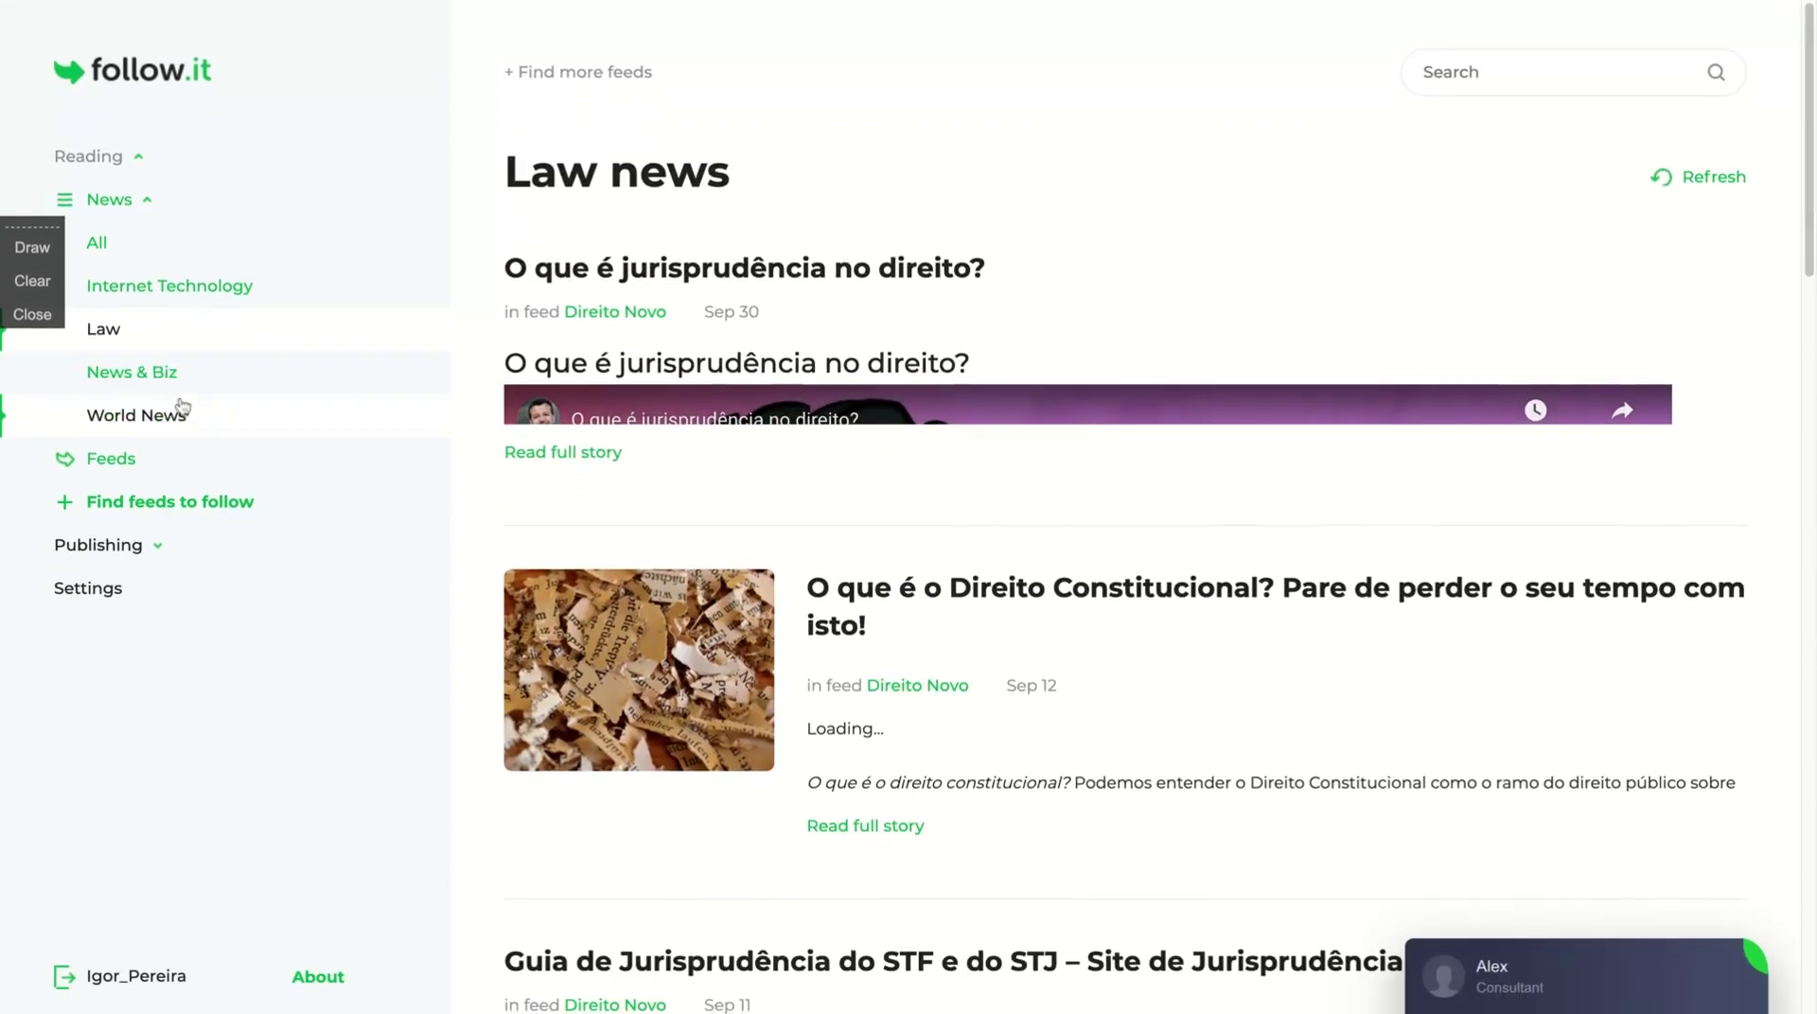
View the list of followed feeds, then go back to the publisher's overview of all feeds.
click(128, 460)
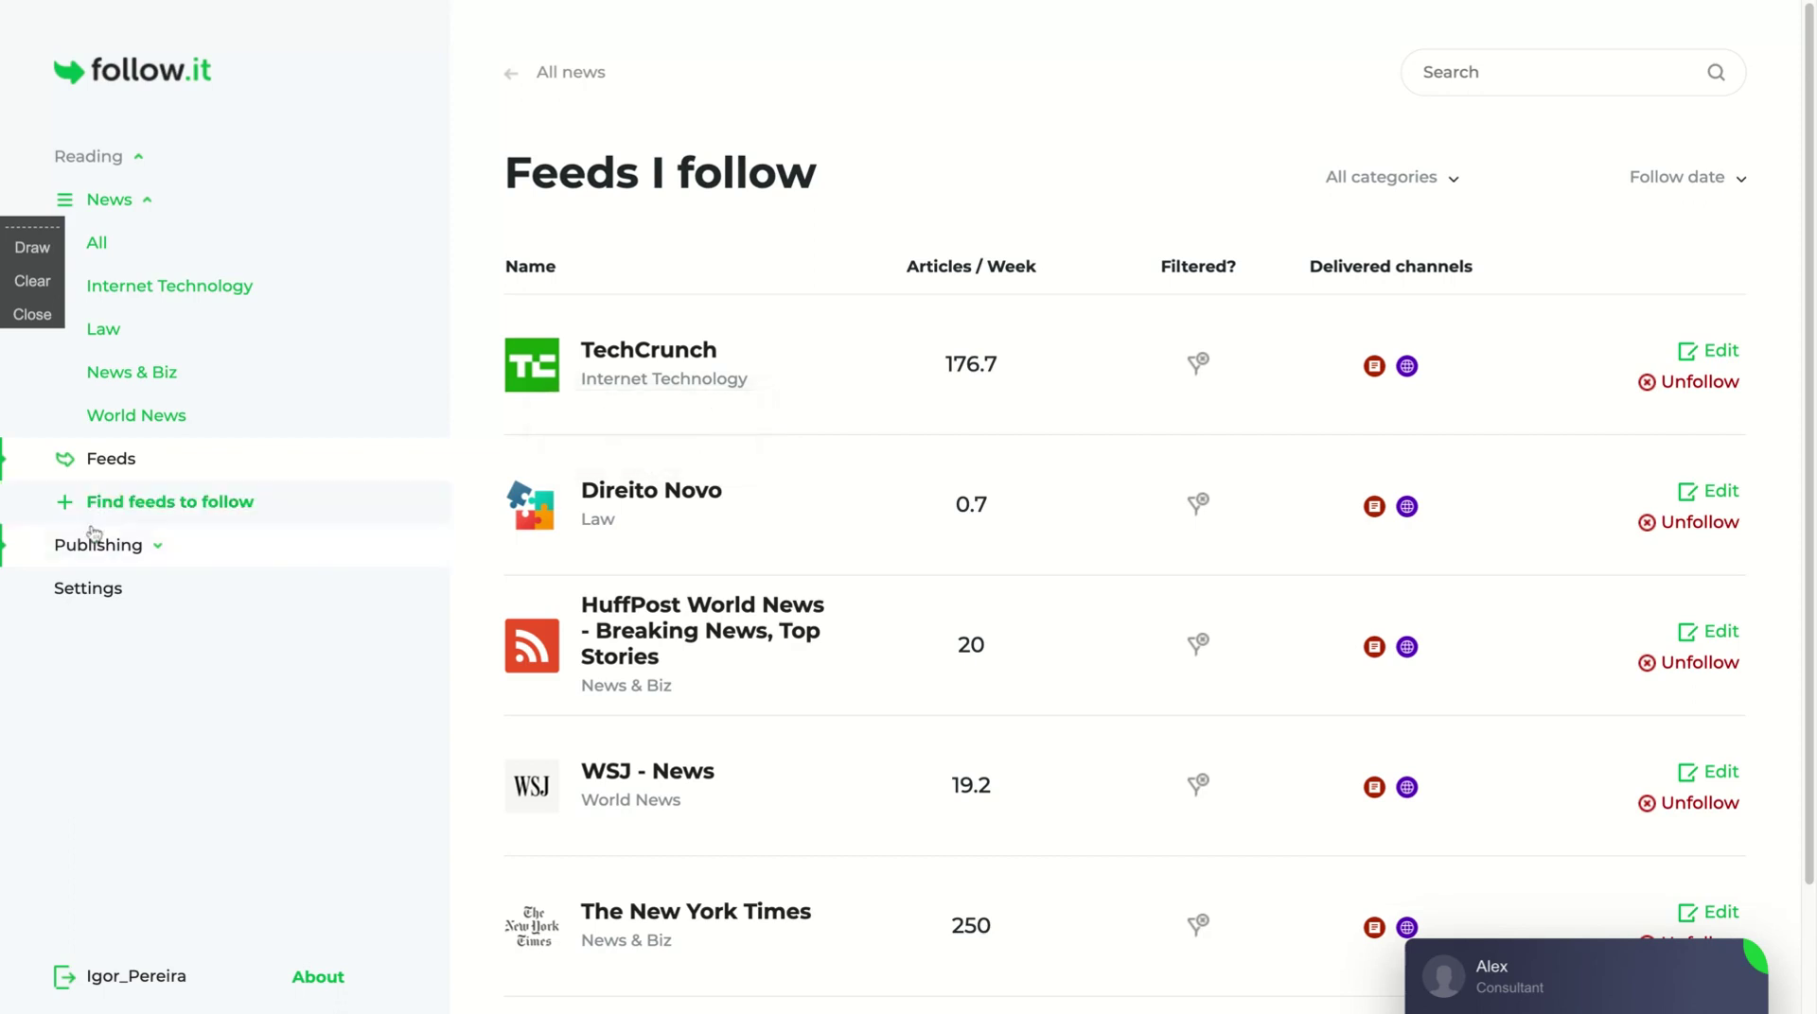
click(138, 156)
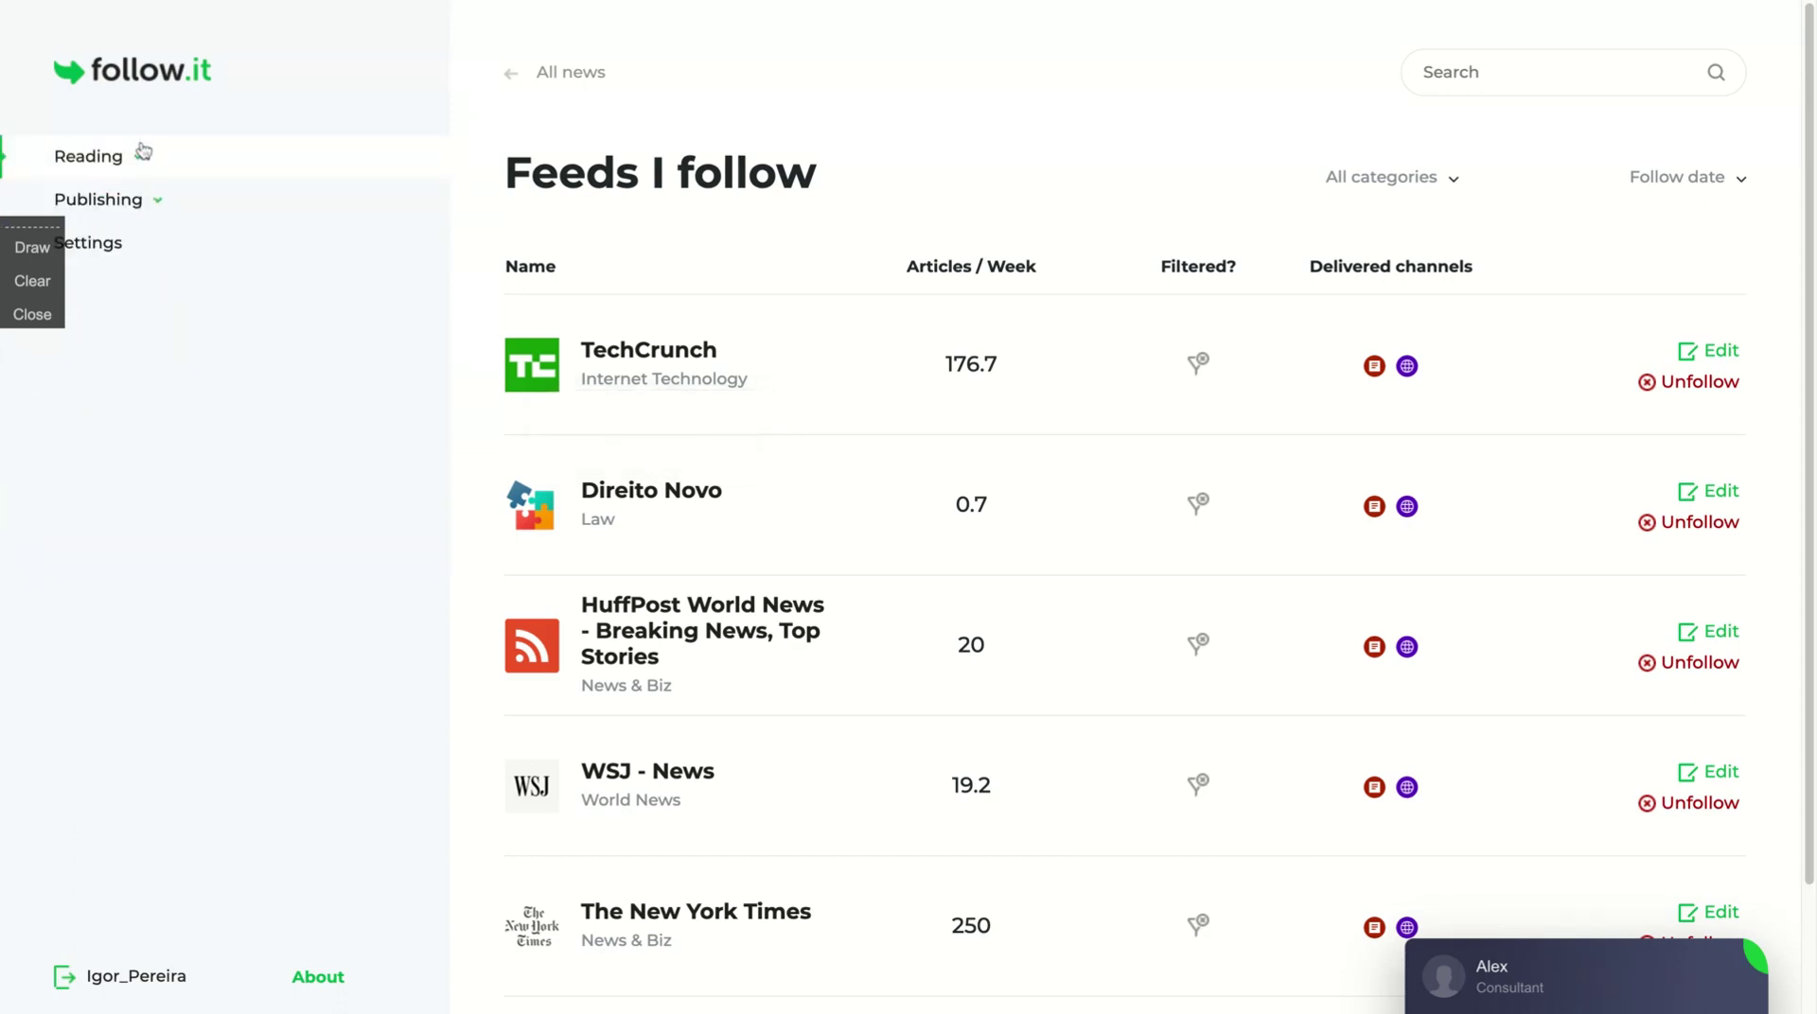
click(157, 210)
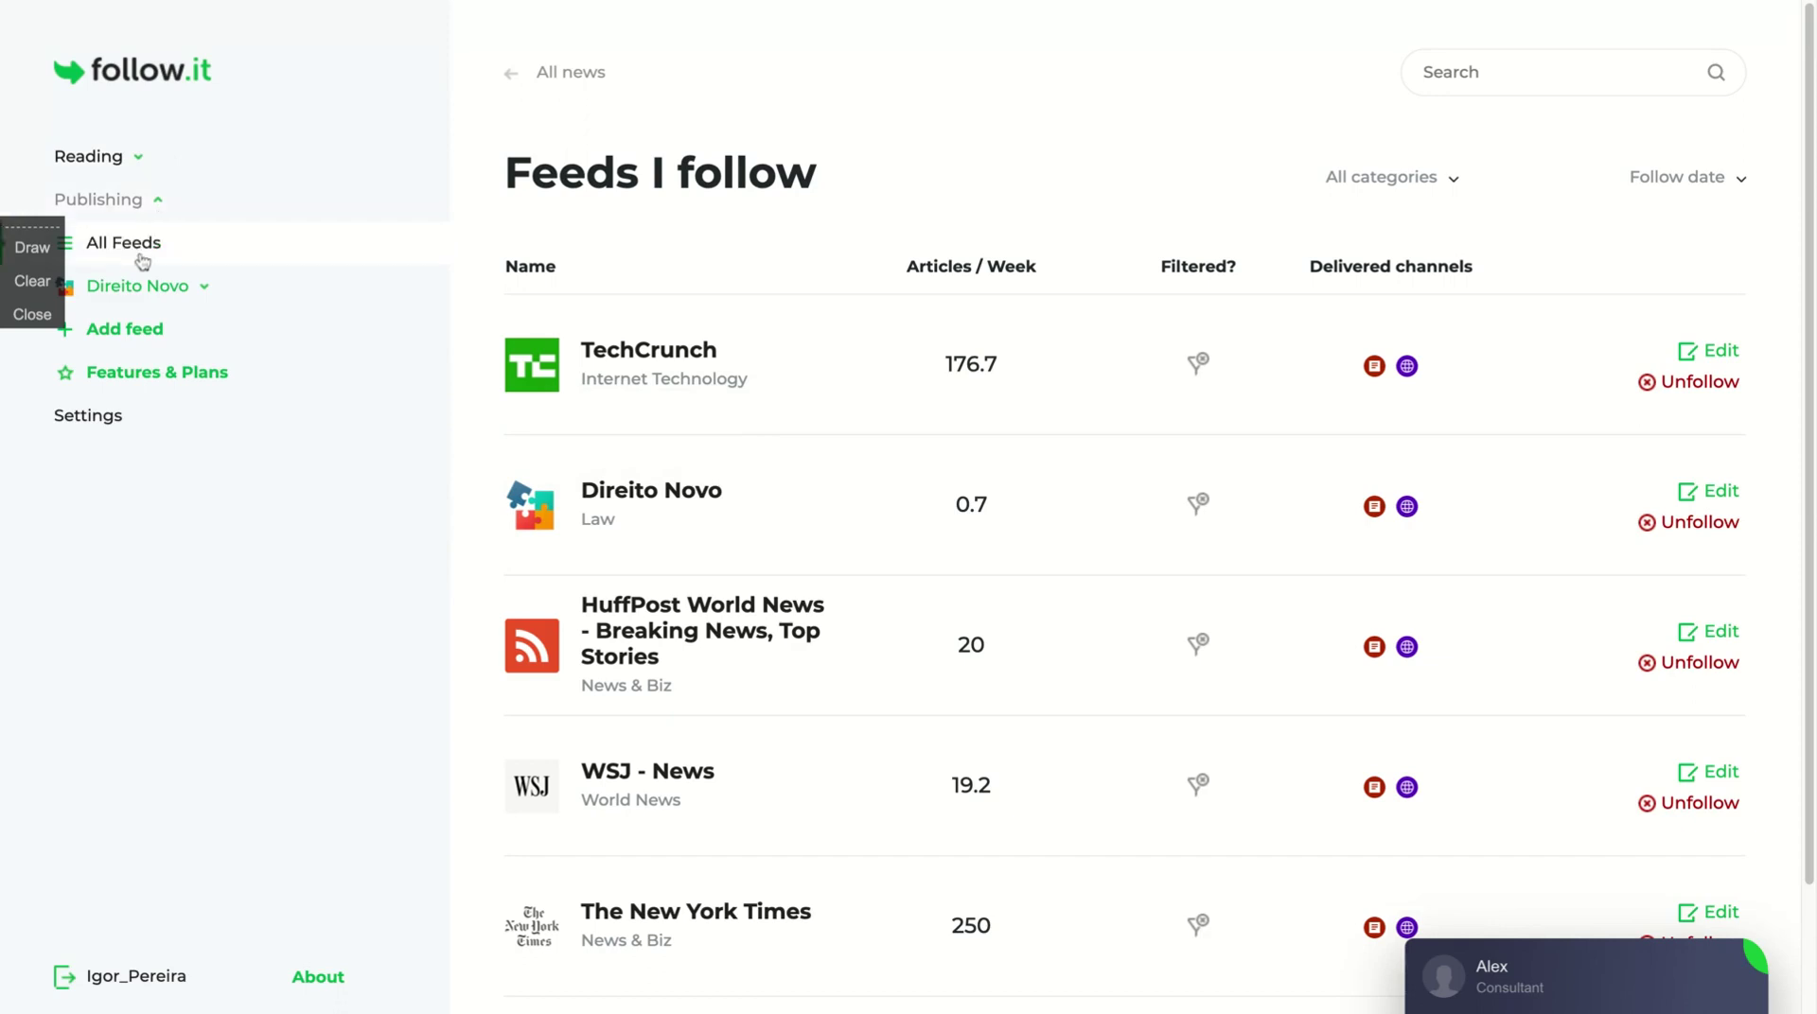
click(142, 288)
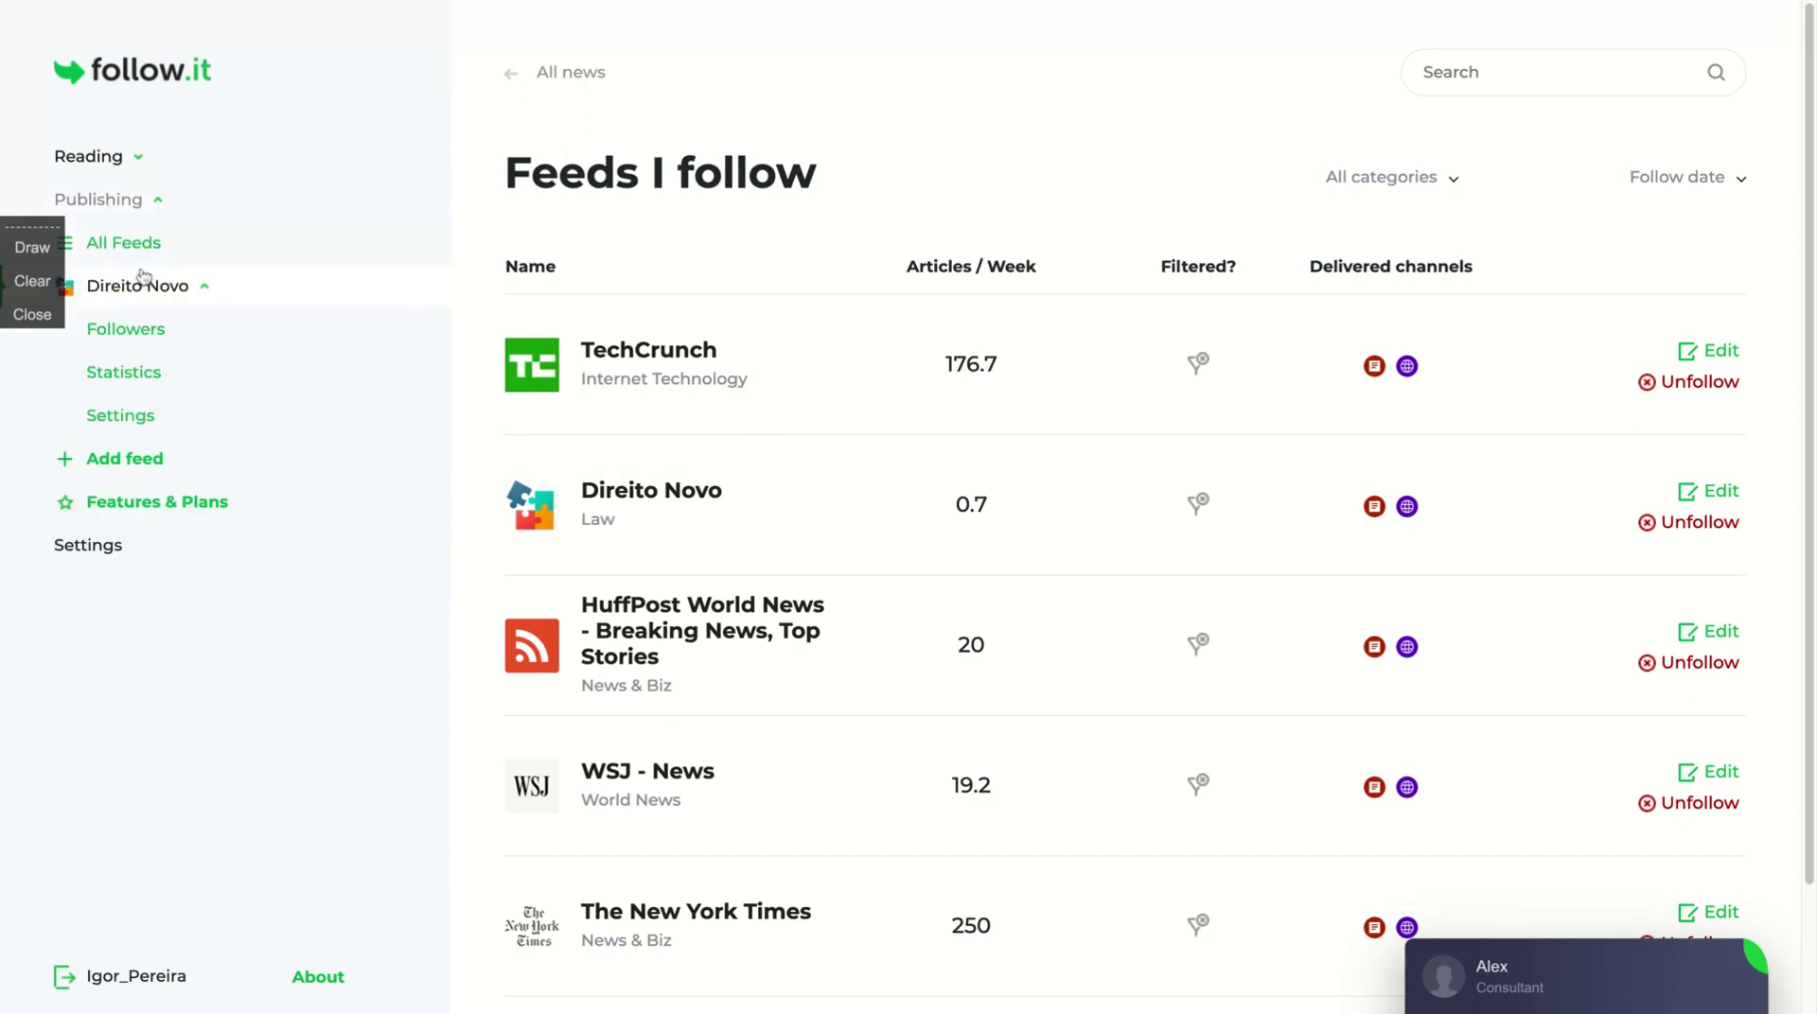
click(140, 250)
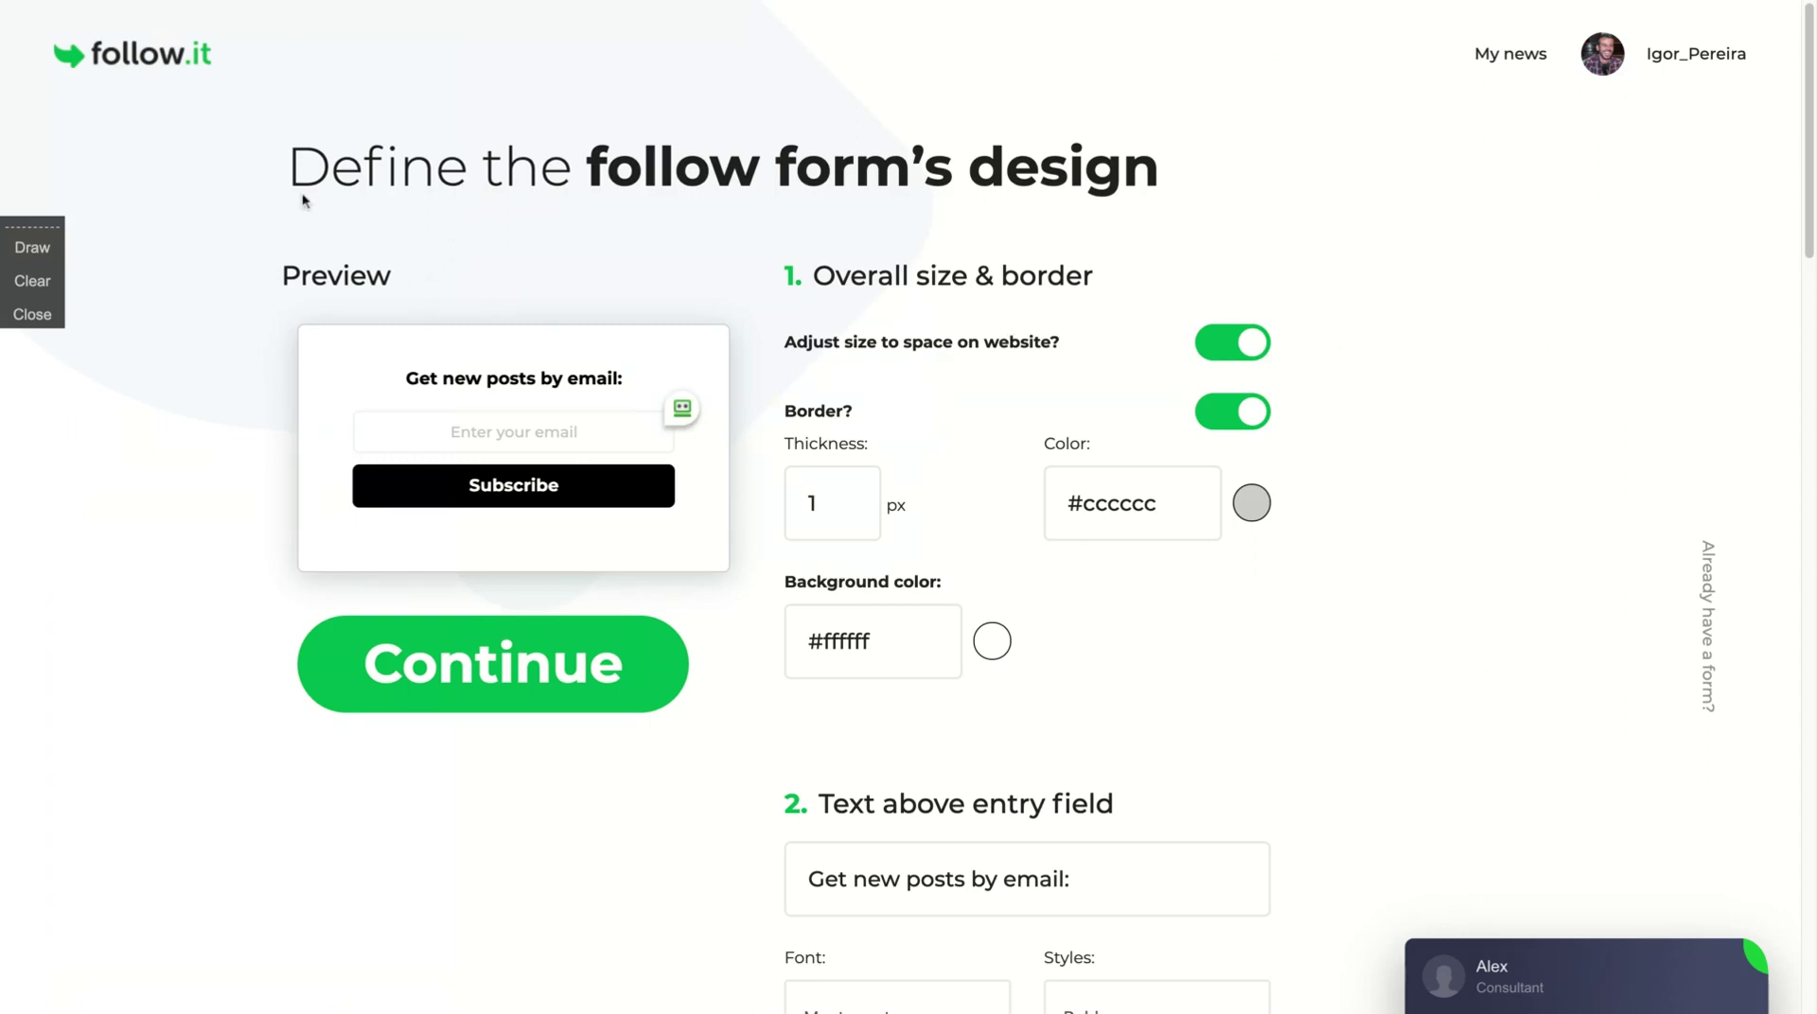
Examine the follow form's design options, from overall size and border to the Subscribe button and the HTML code for existing forms.
drag(1808, 219, 1807, 219)
scroll(1047, 696, down, 2)
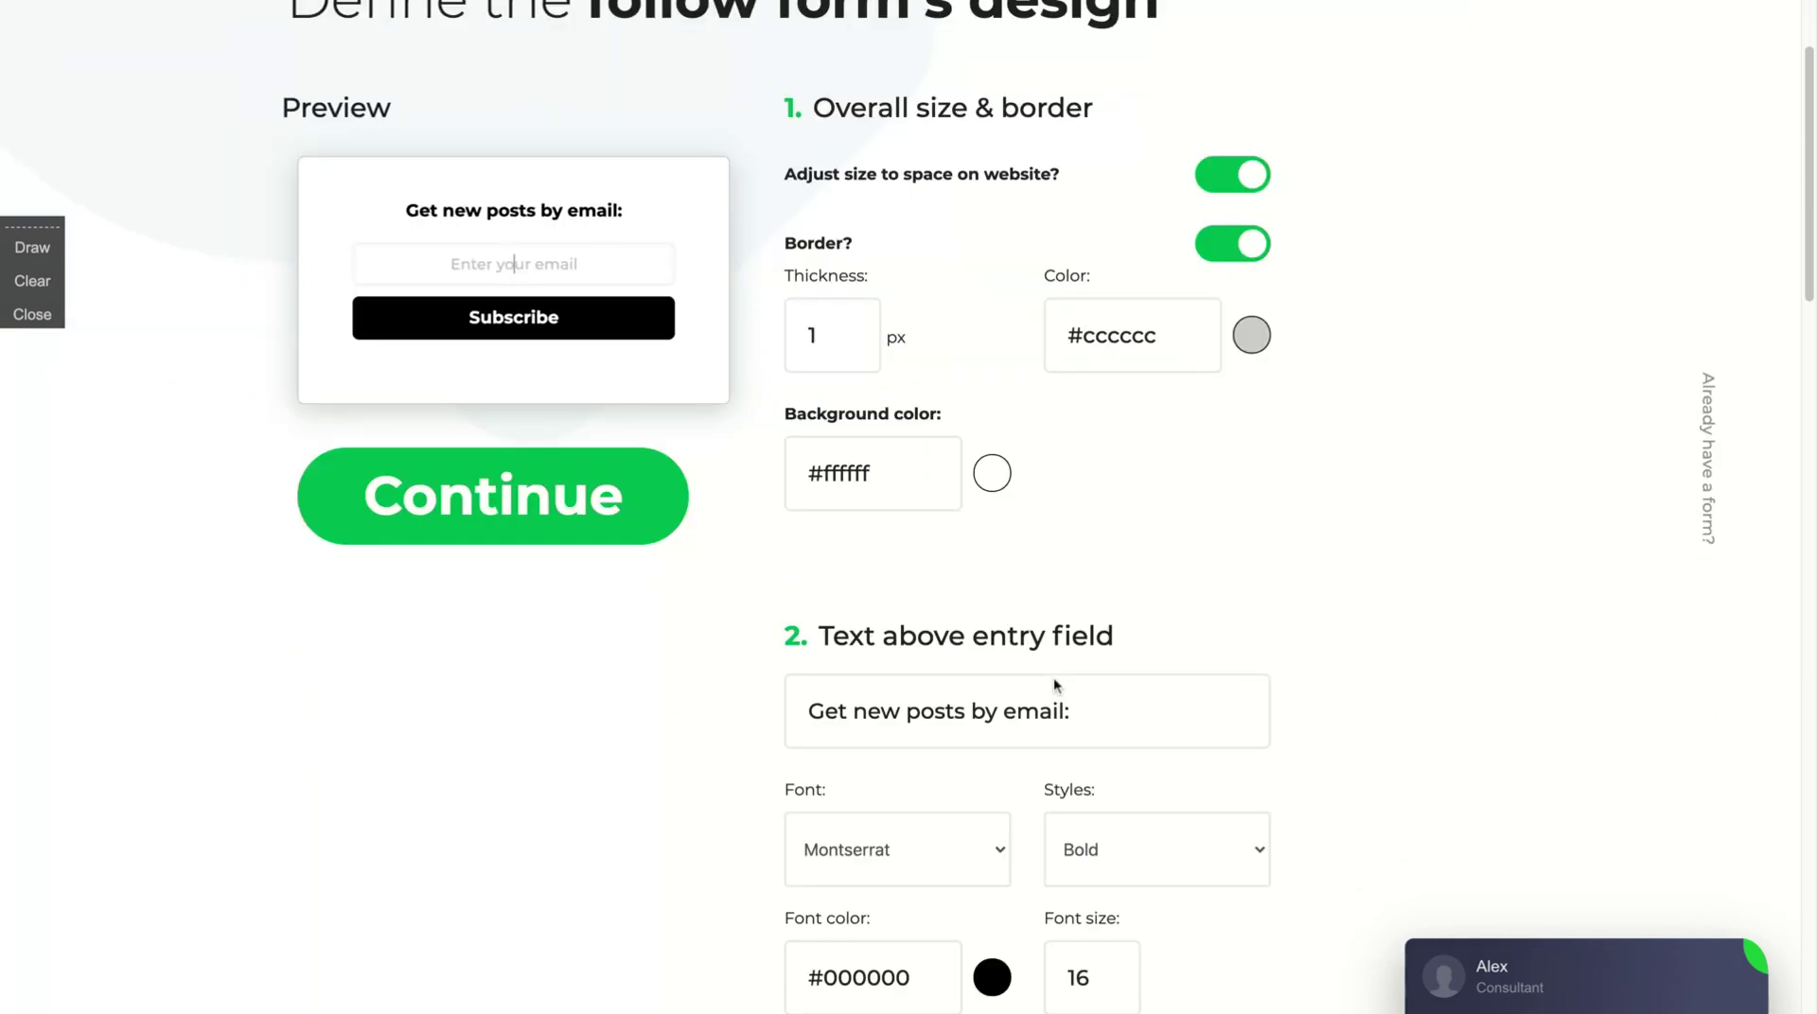
scroll(1807, 271, down, 1)
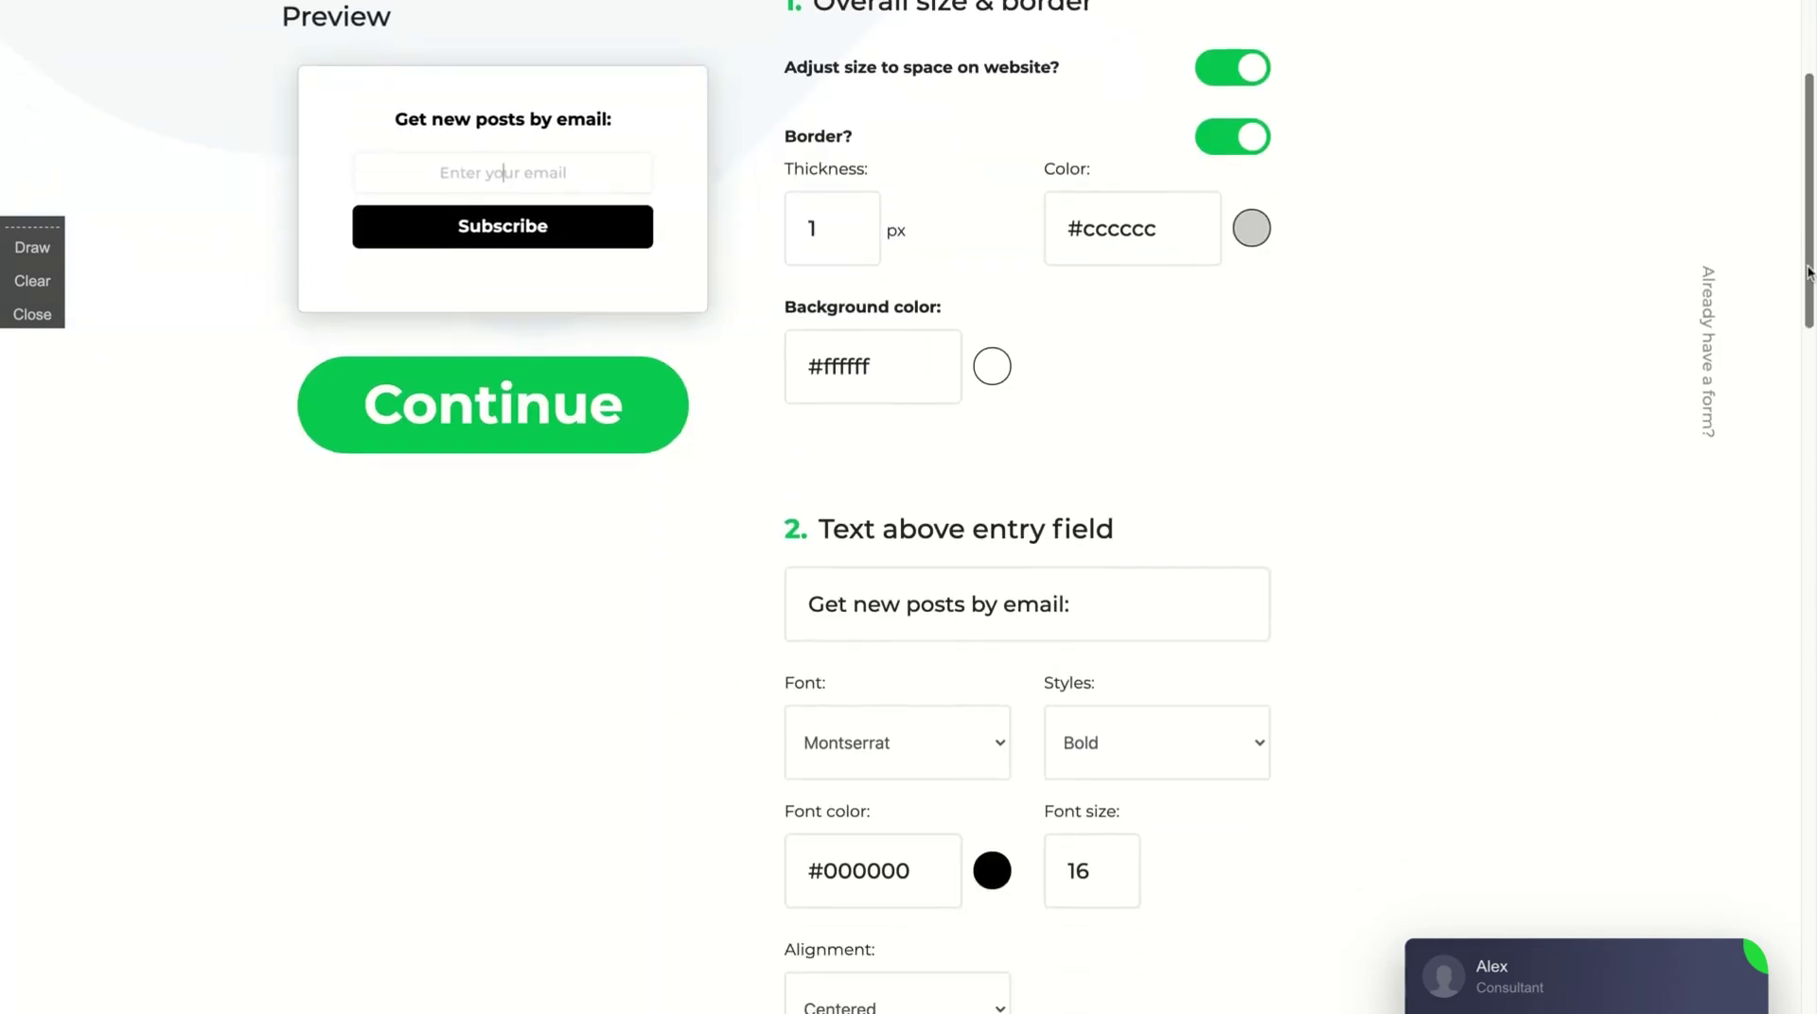
scroll(1807, 272, up, 2)
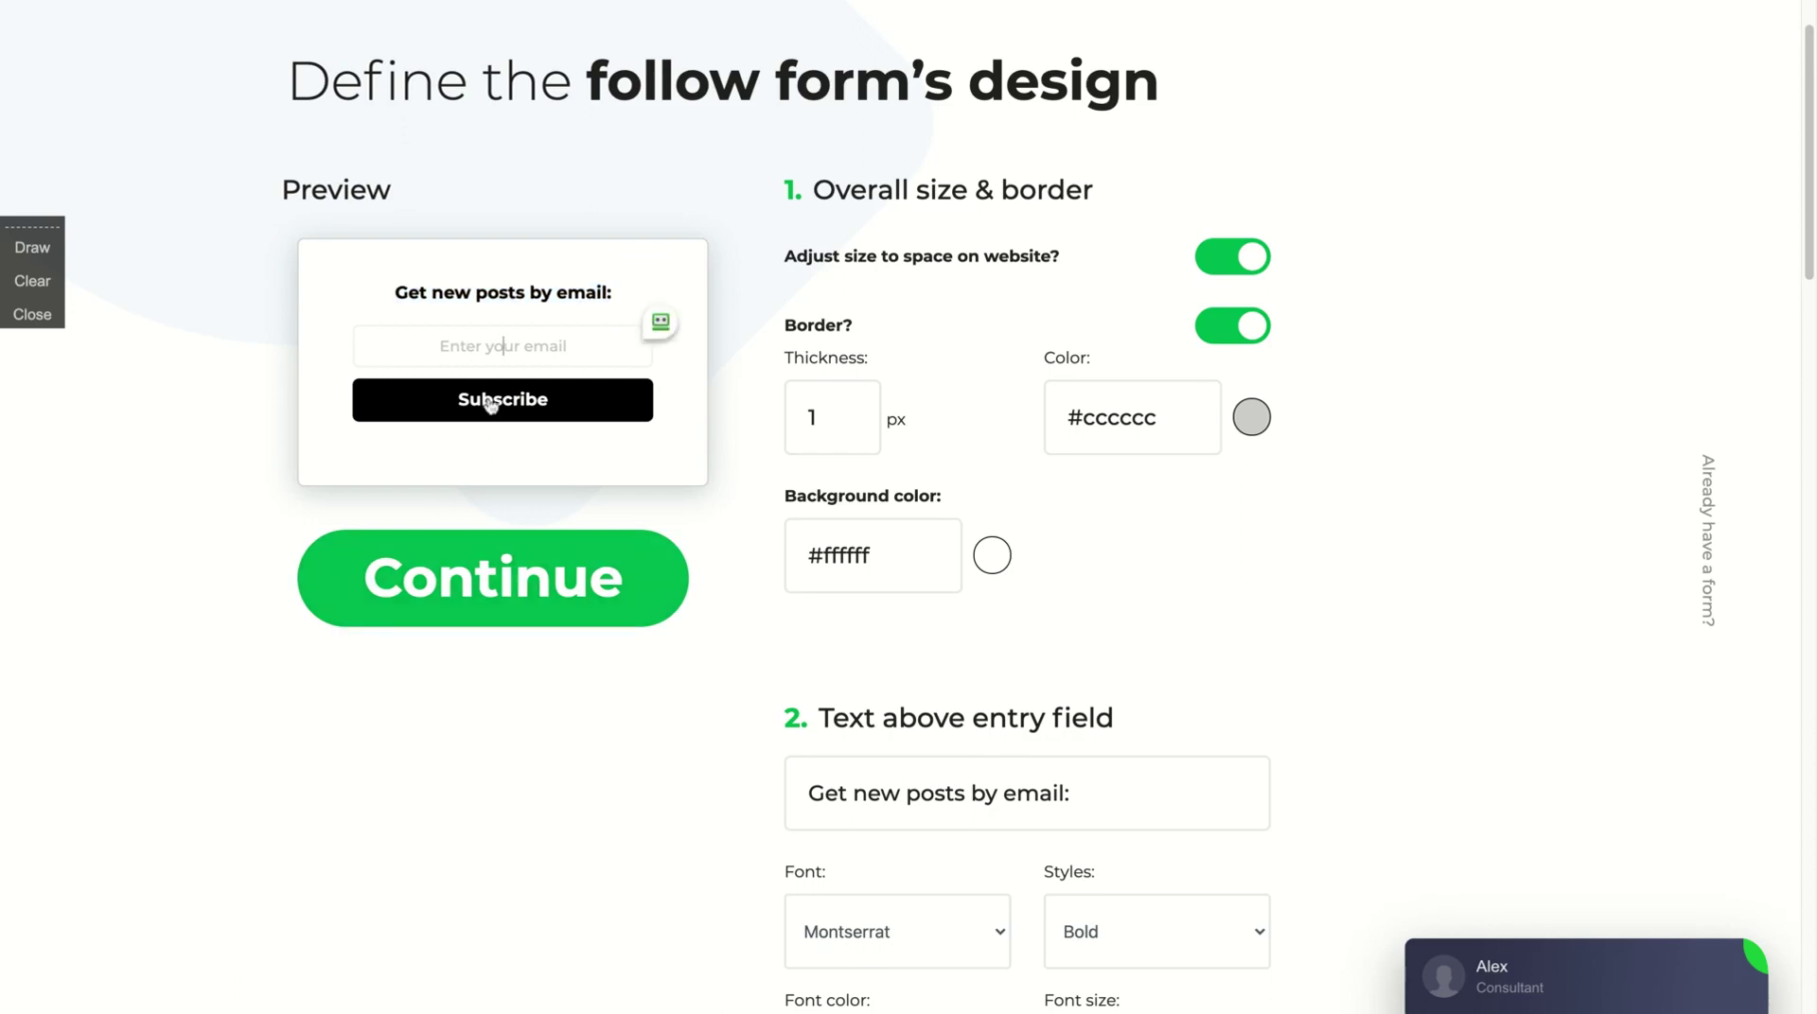
scroll(490, 405, down, 7)
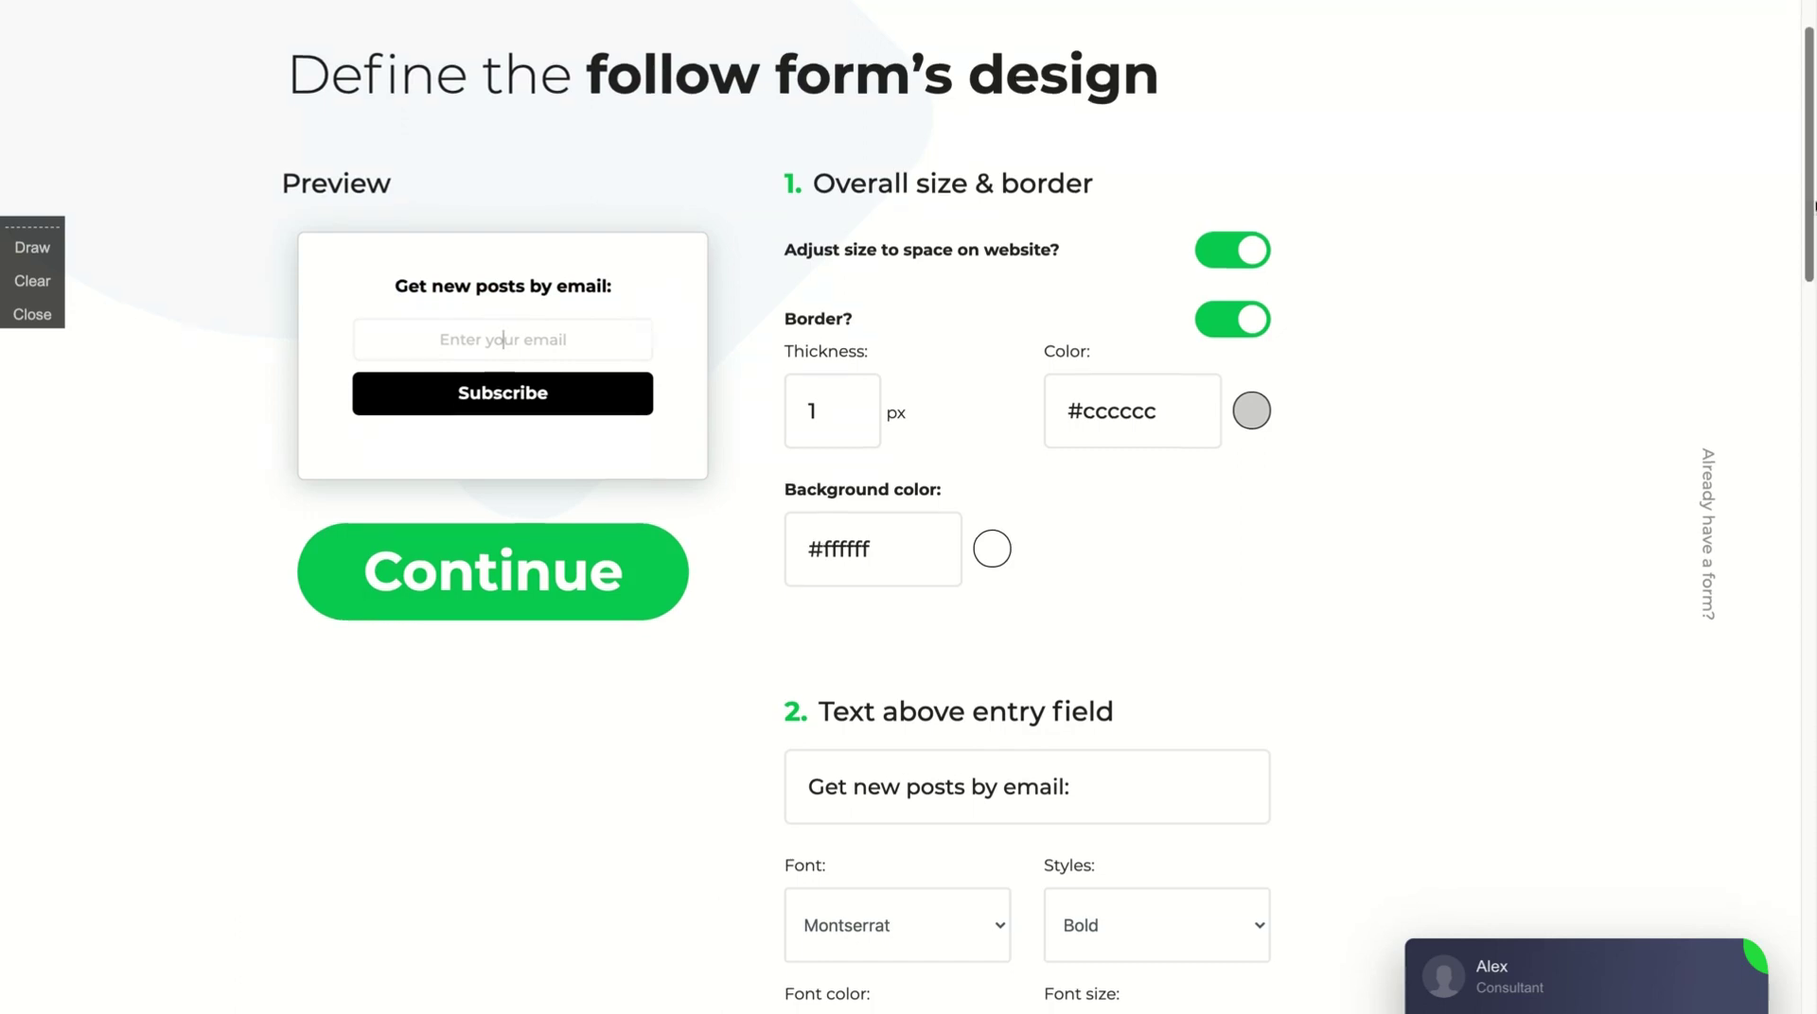
scroll(503, 172, down, 4)
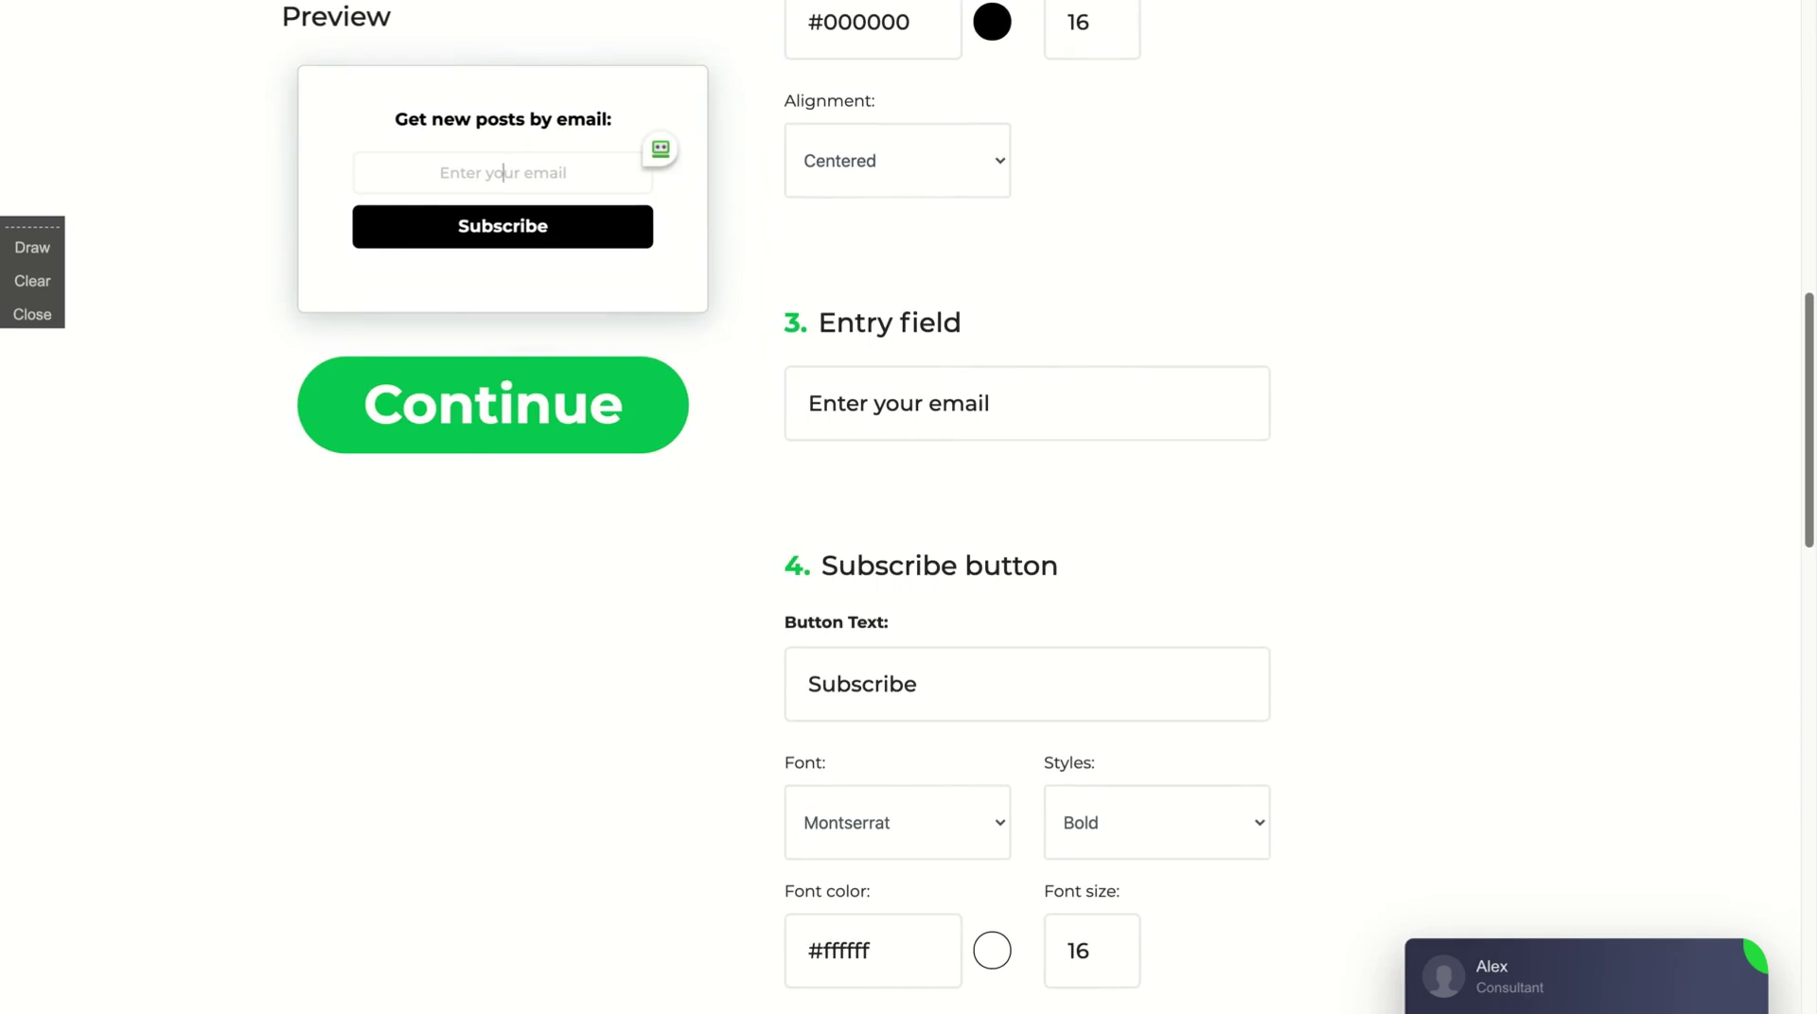
scroll(504, 173, down, 3)
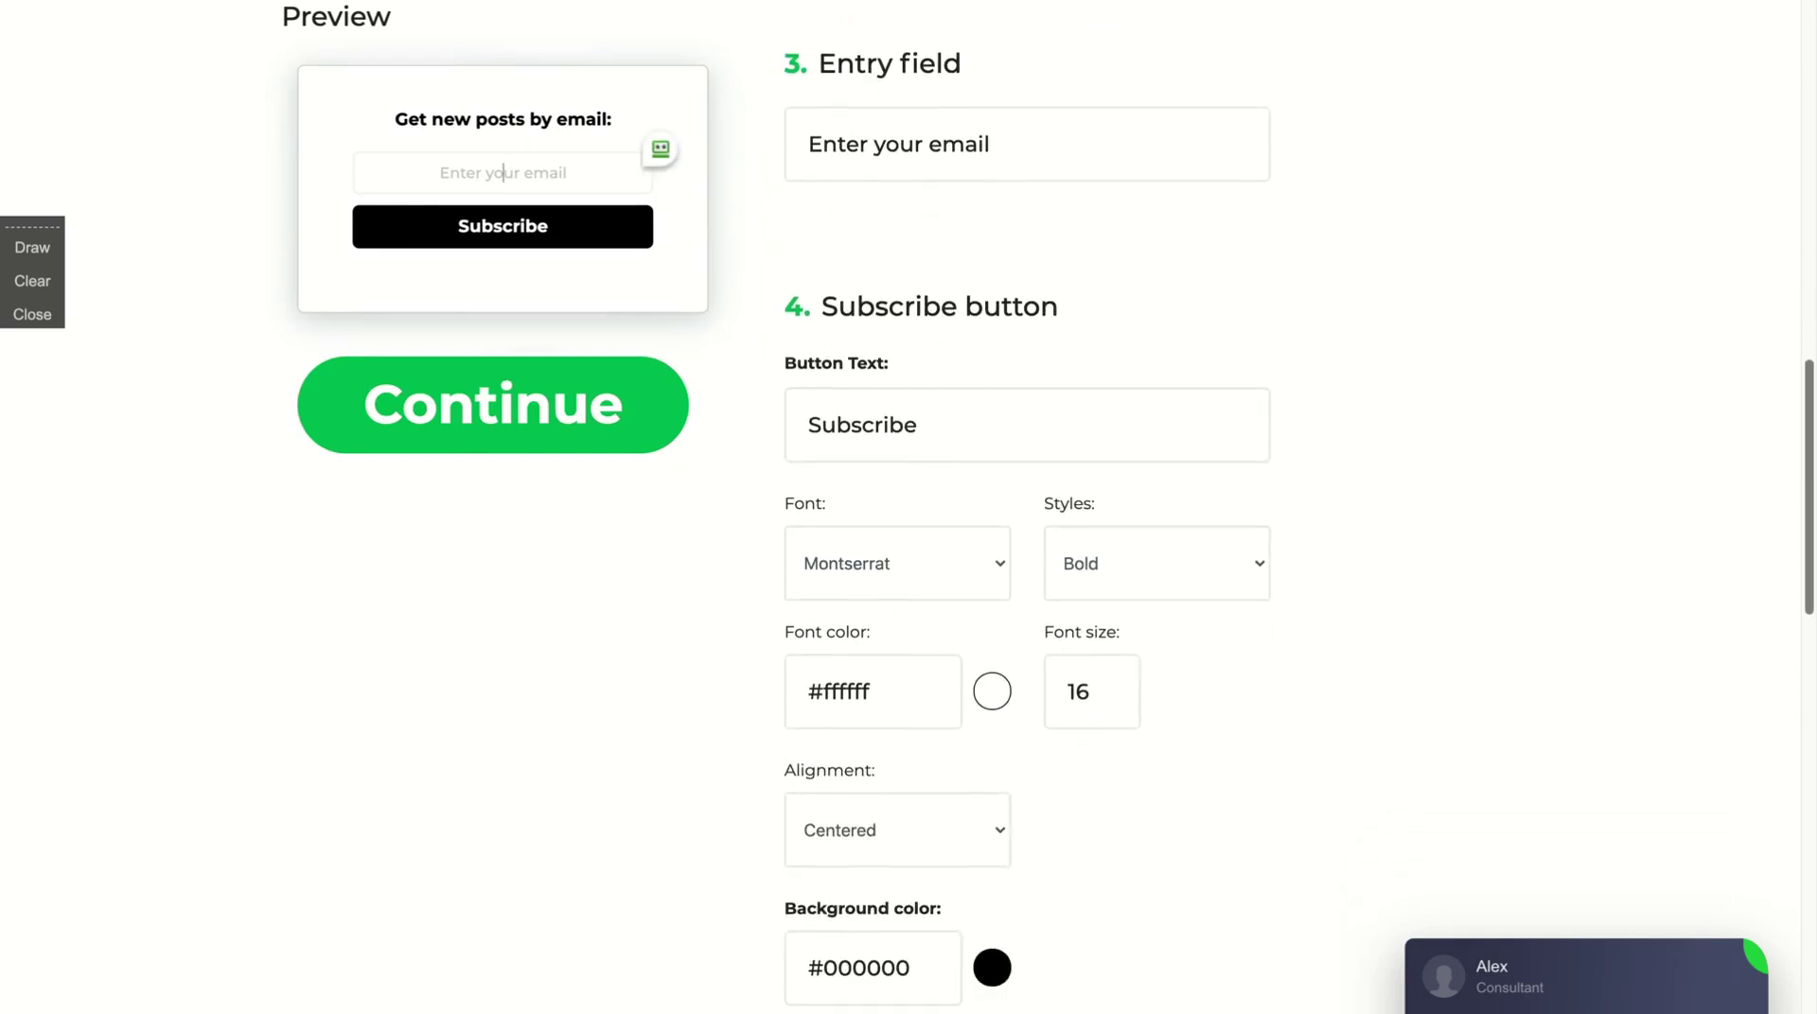
scroll(503, 172, down, 4)
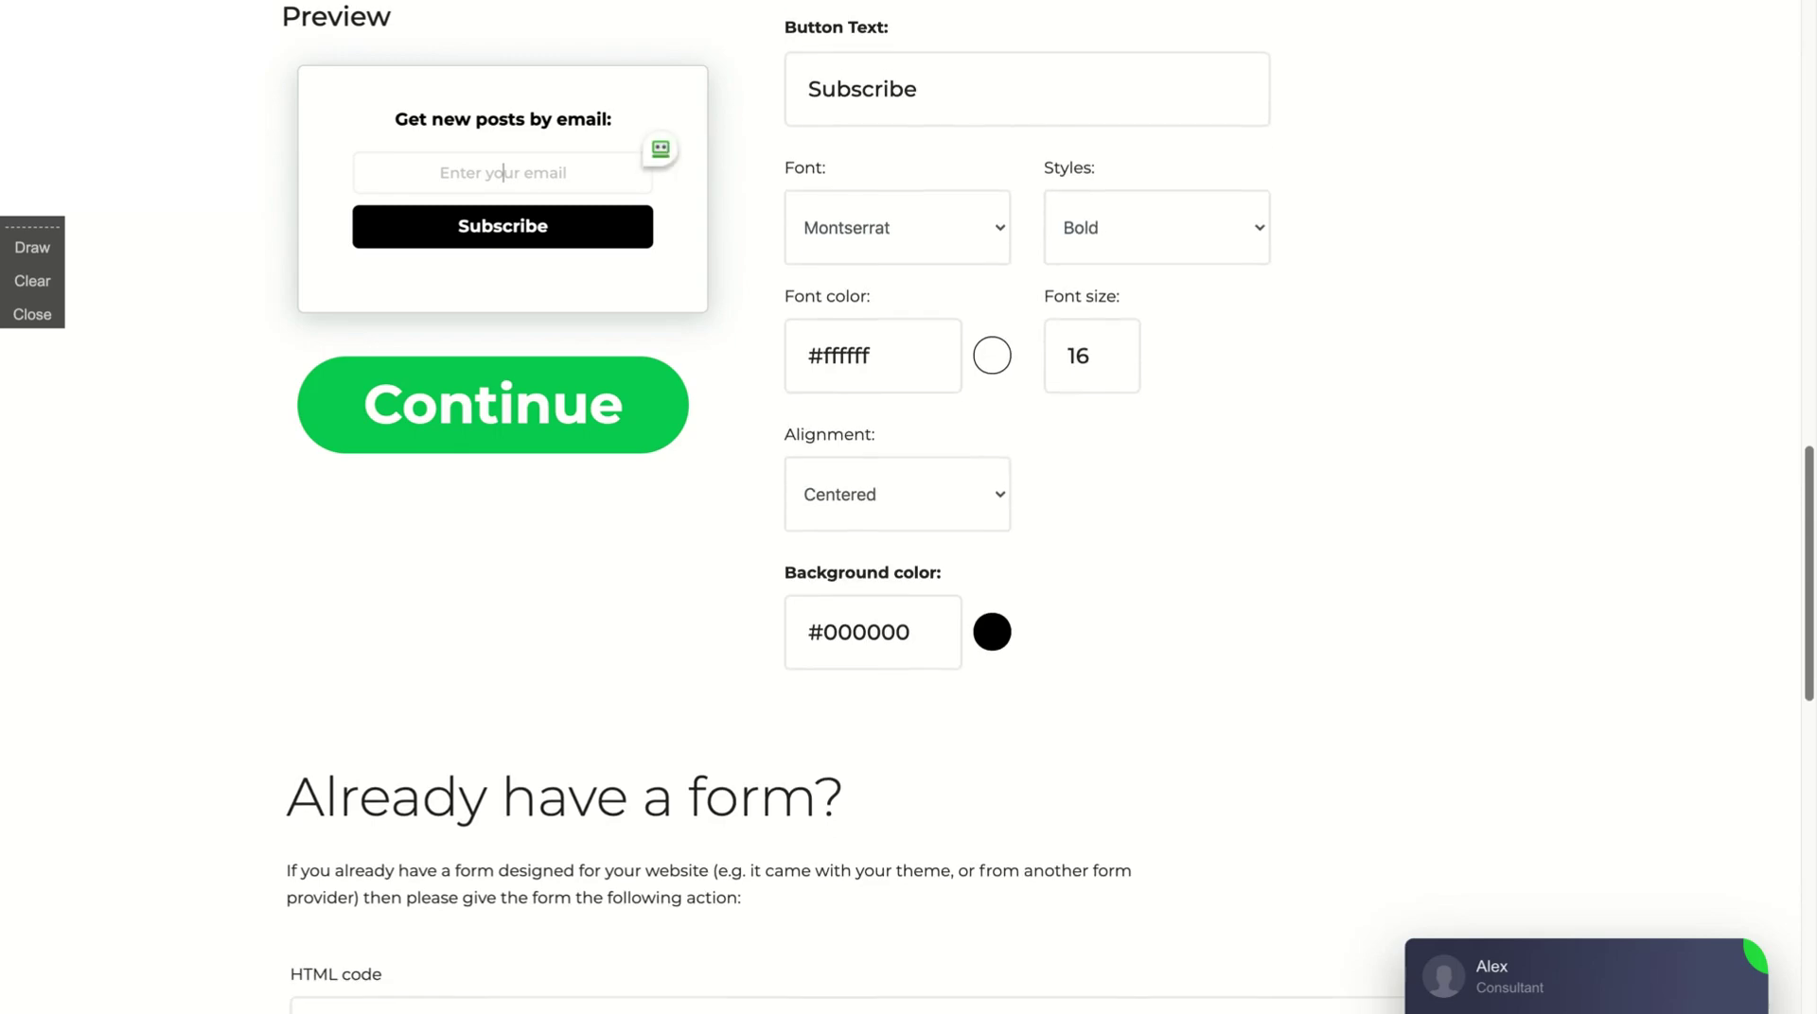
scroll(504, 172, down, 6)
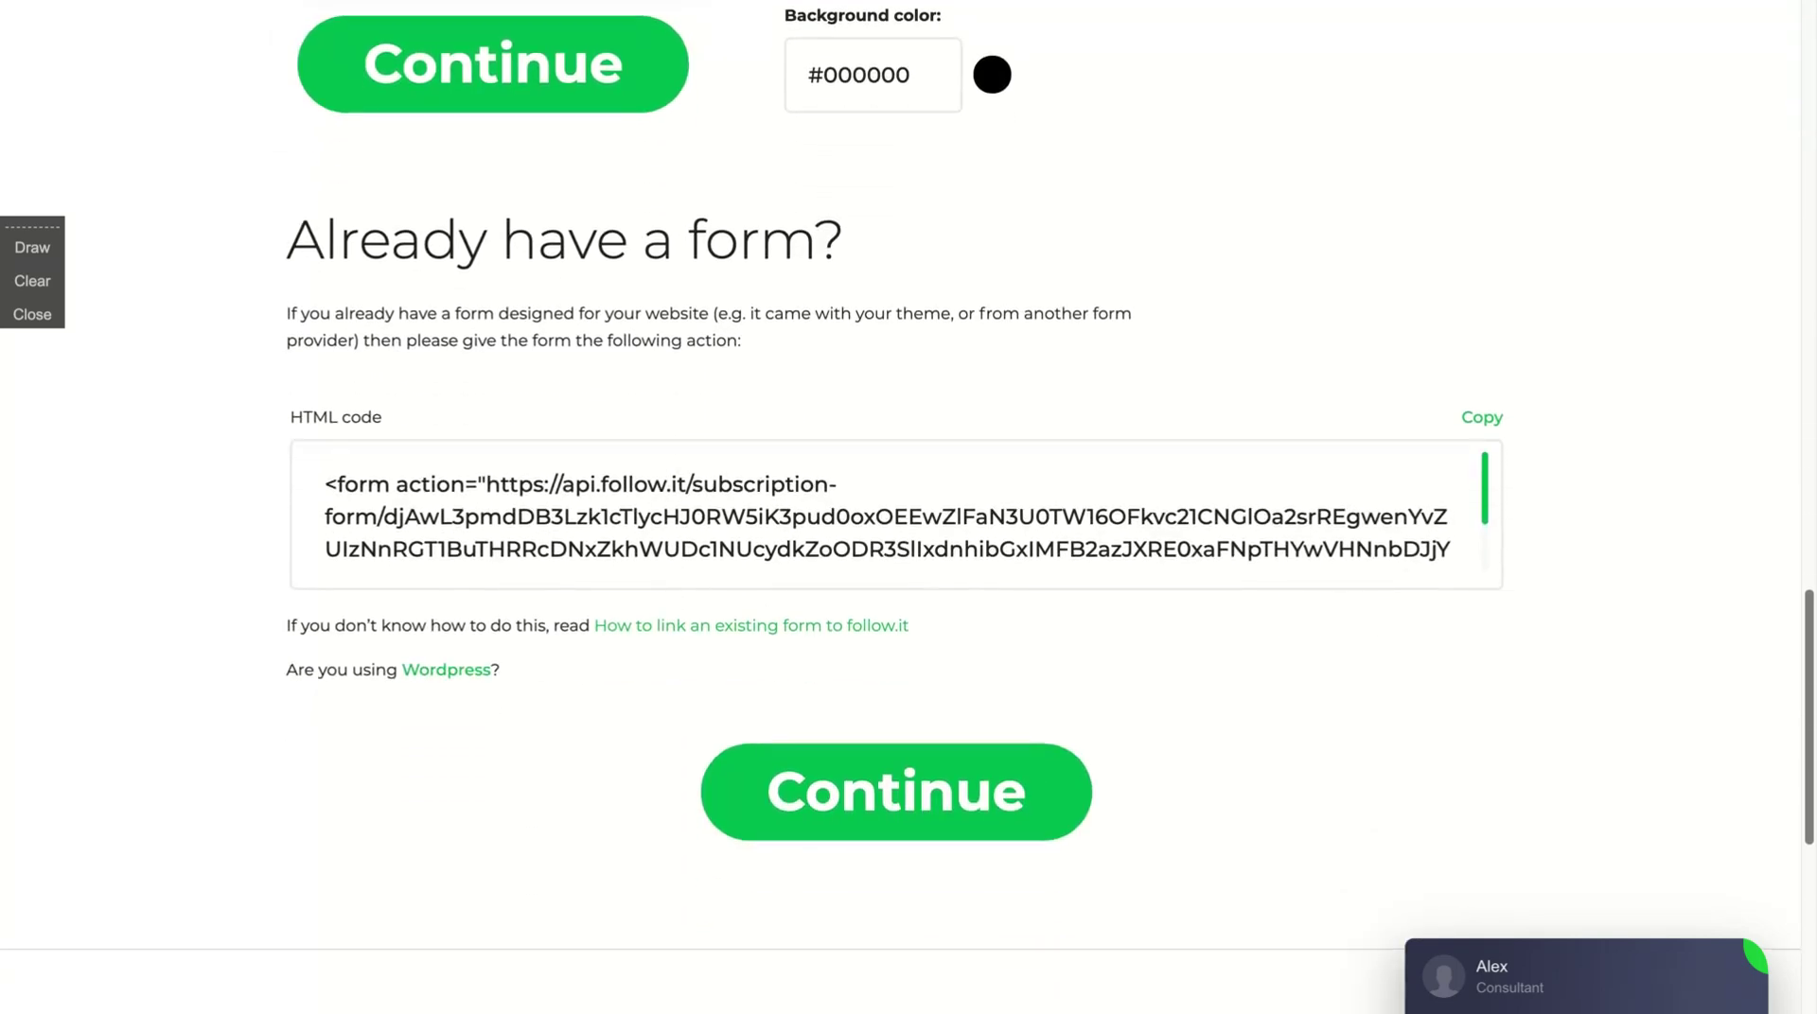
scroll(503, 173, up, 20)
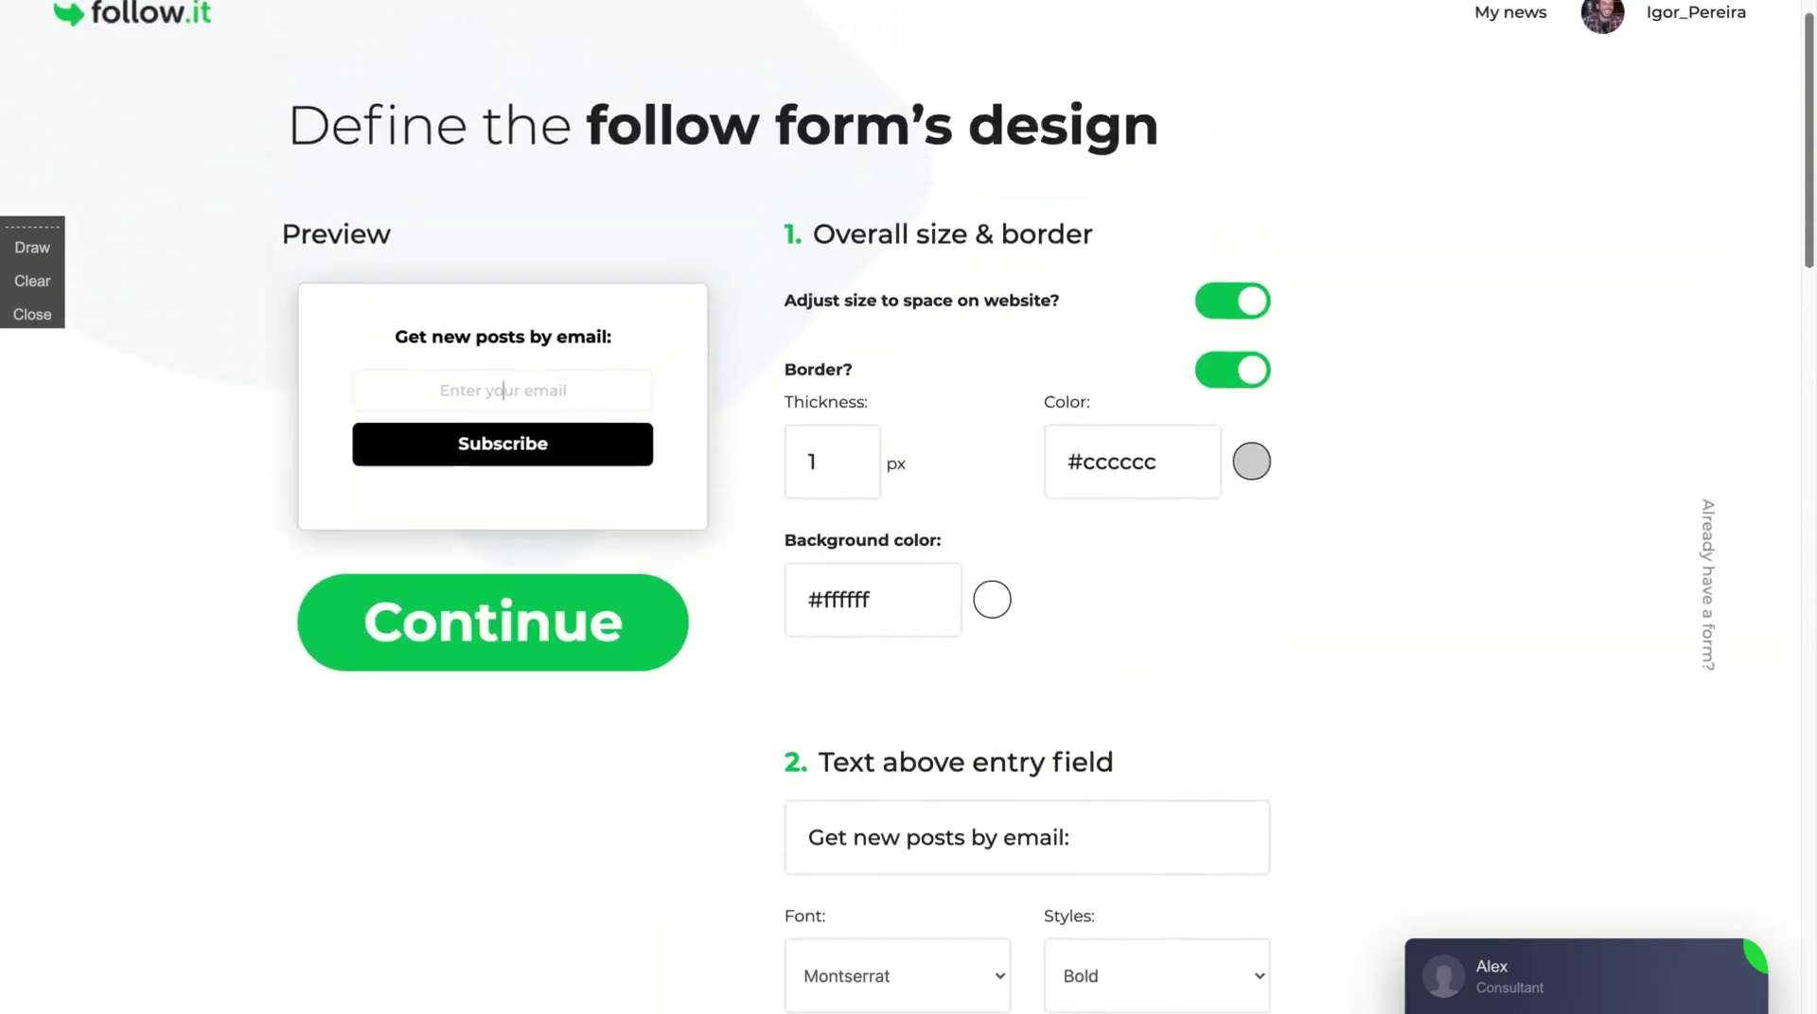
Continue from the form design to the Follow icons page and view the Direito Novo feed's public follow page.
scroll(502, 172, down, 8)
scroll(503, 173, down, 10)
click(743, 673)
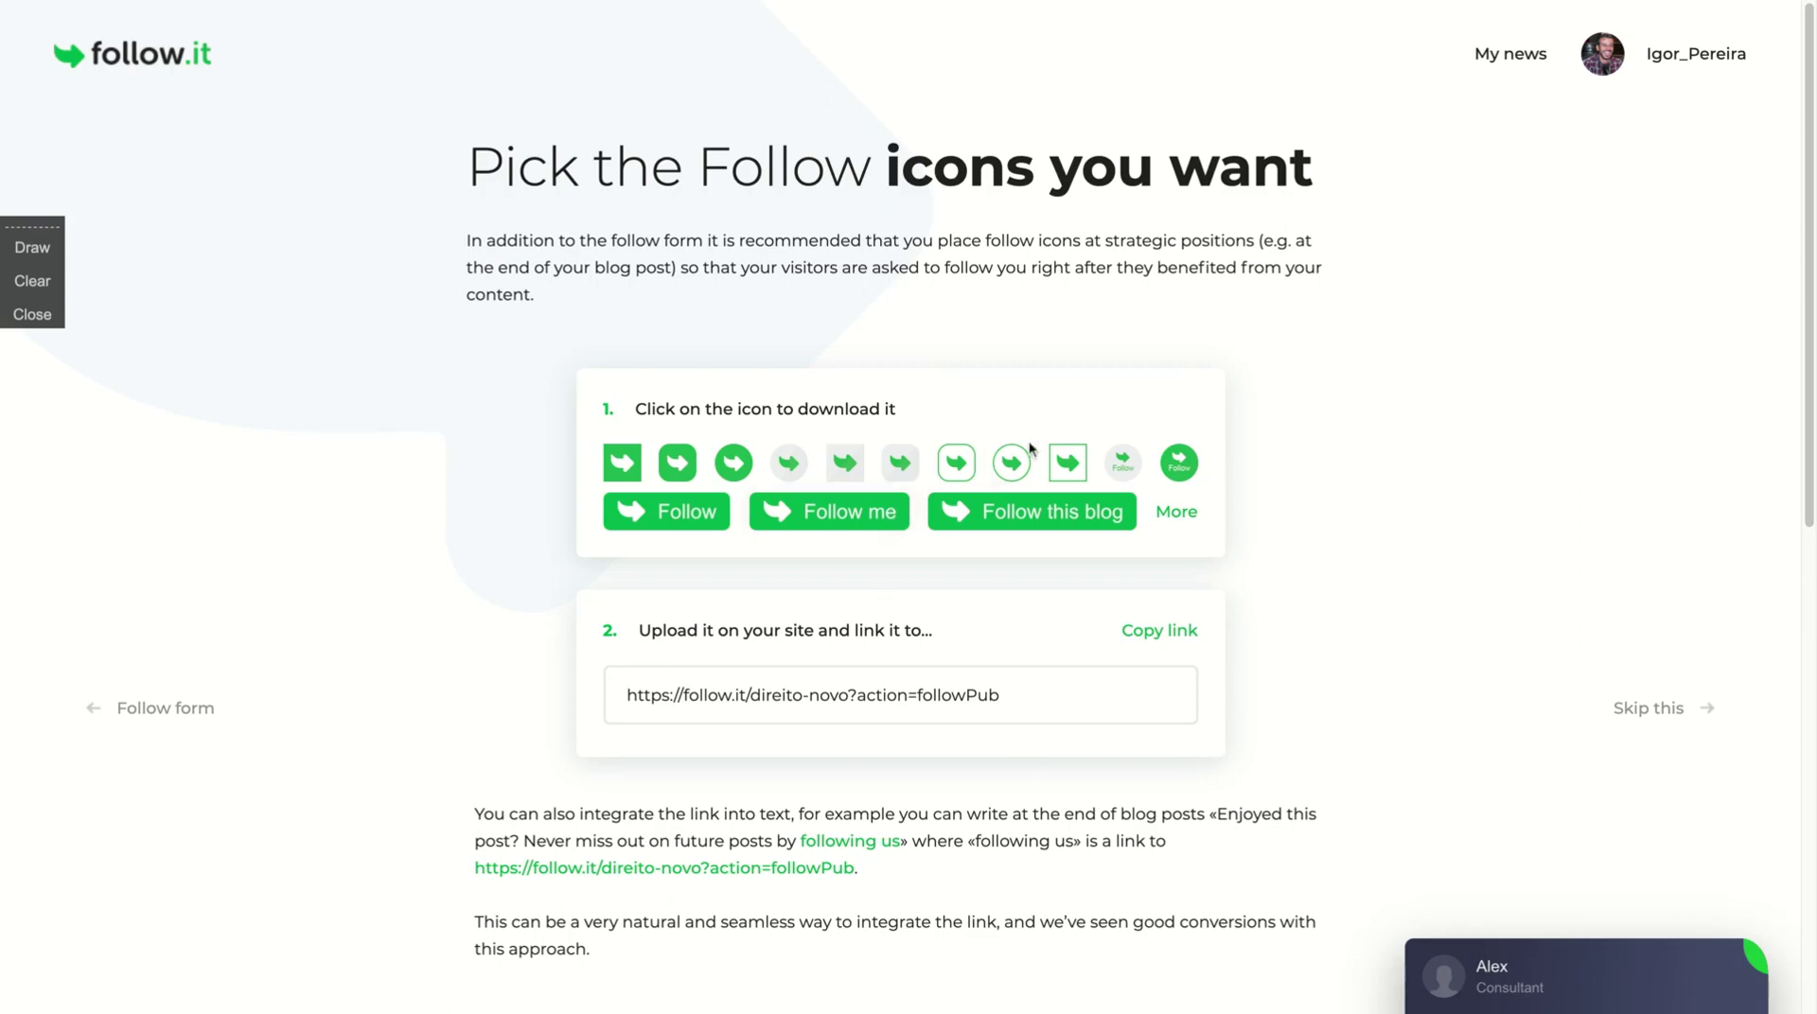
click(1005, 702)
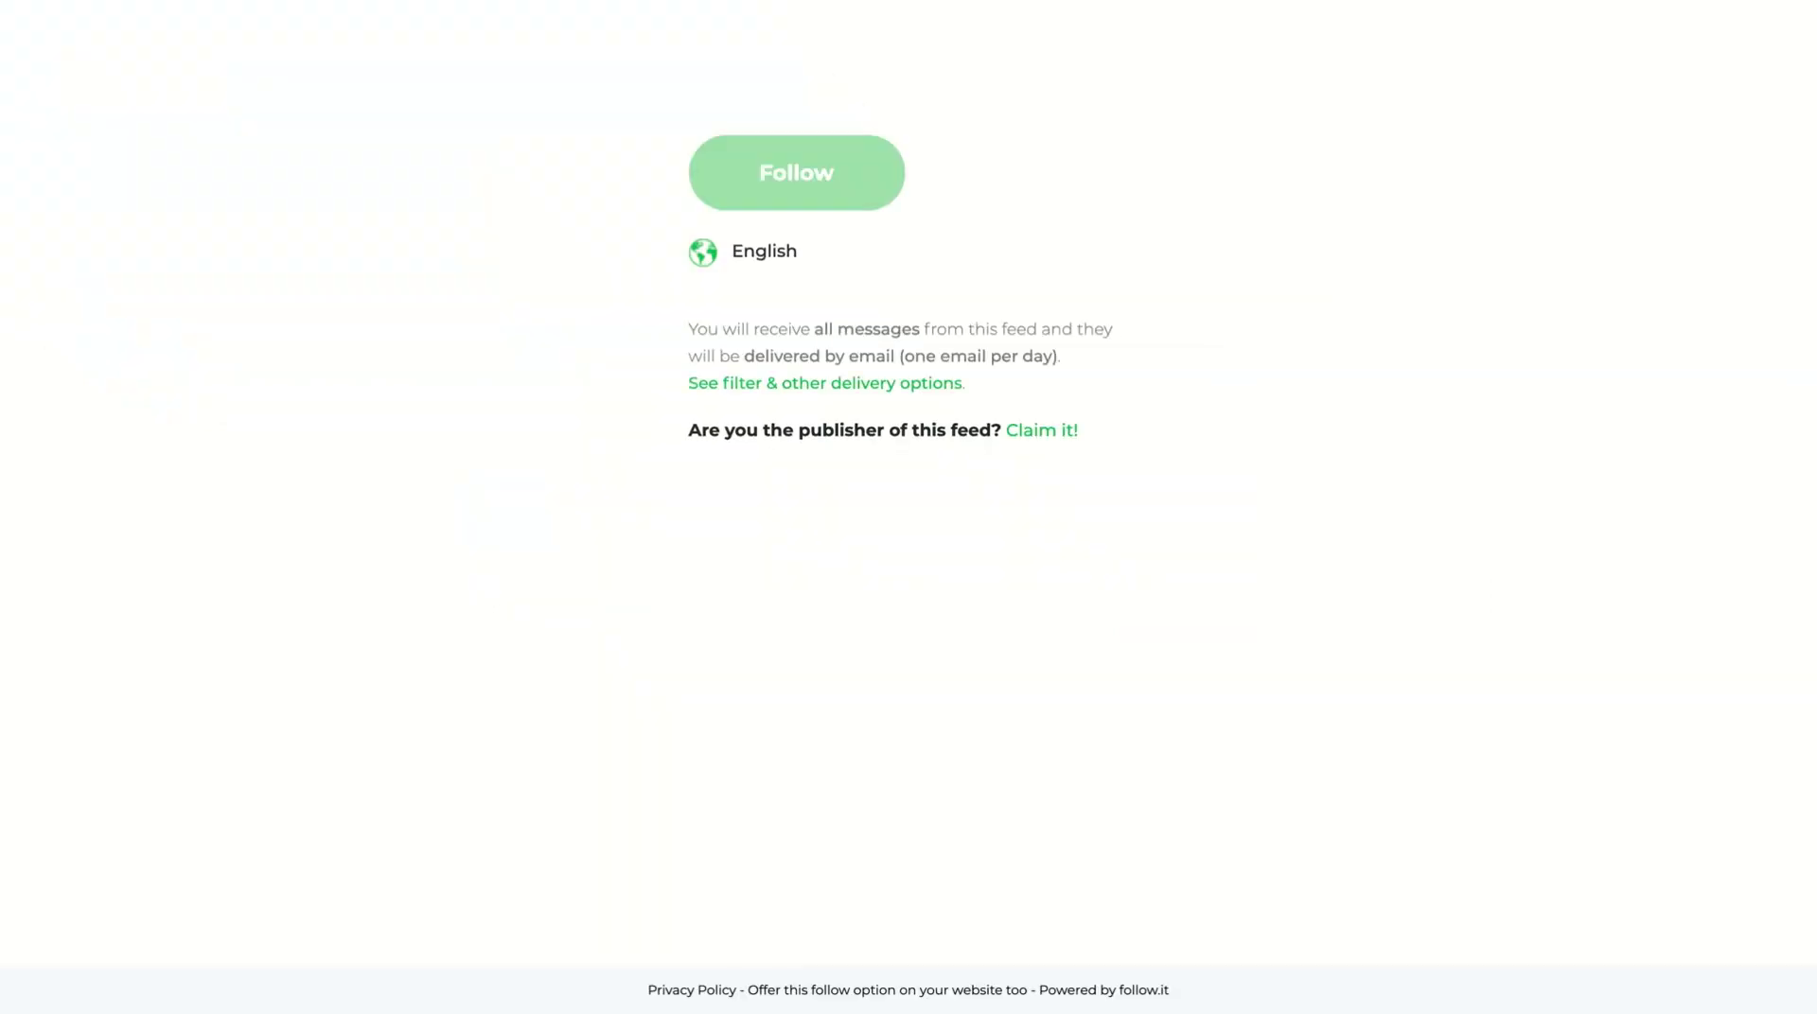
click(856, 253)
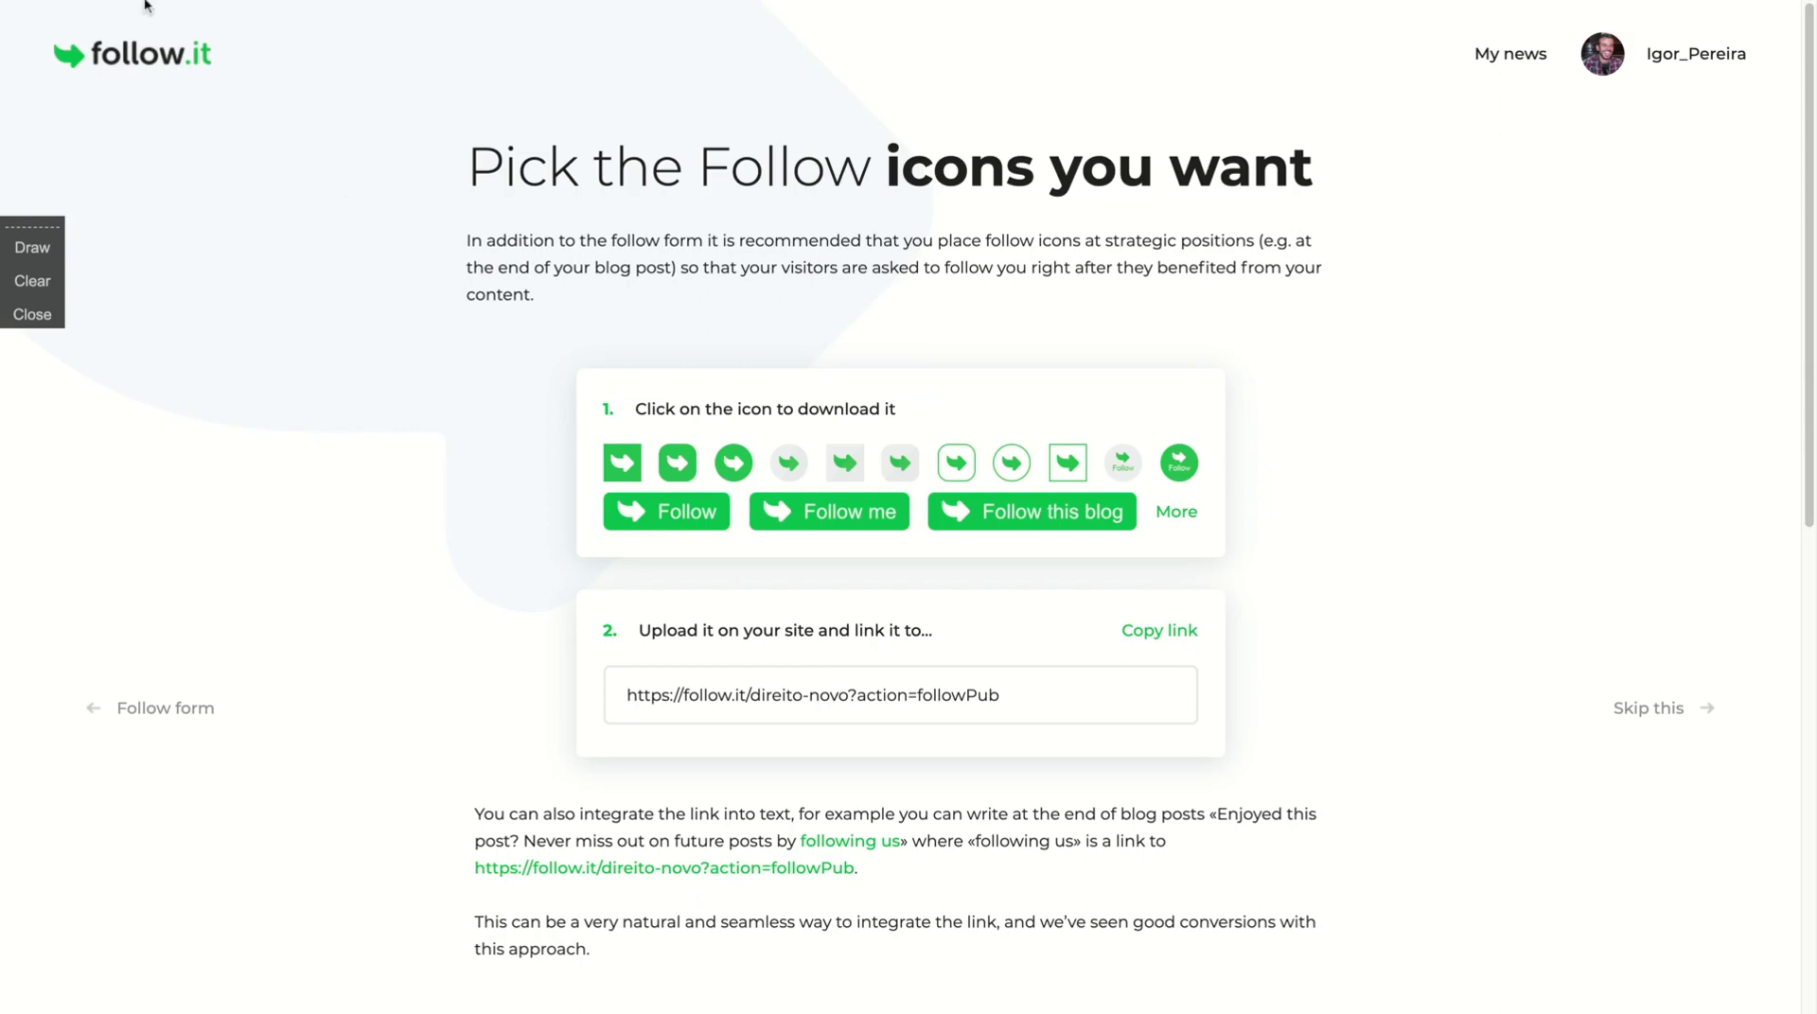
Go back to the reader, browse the All news stories, and return to the start of the list.
click(171, 52)
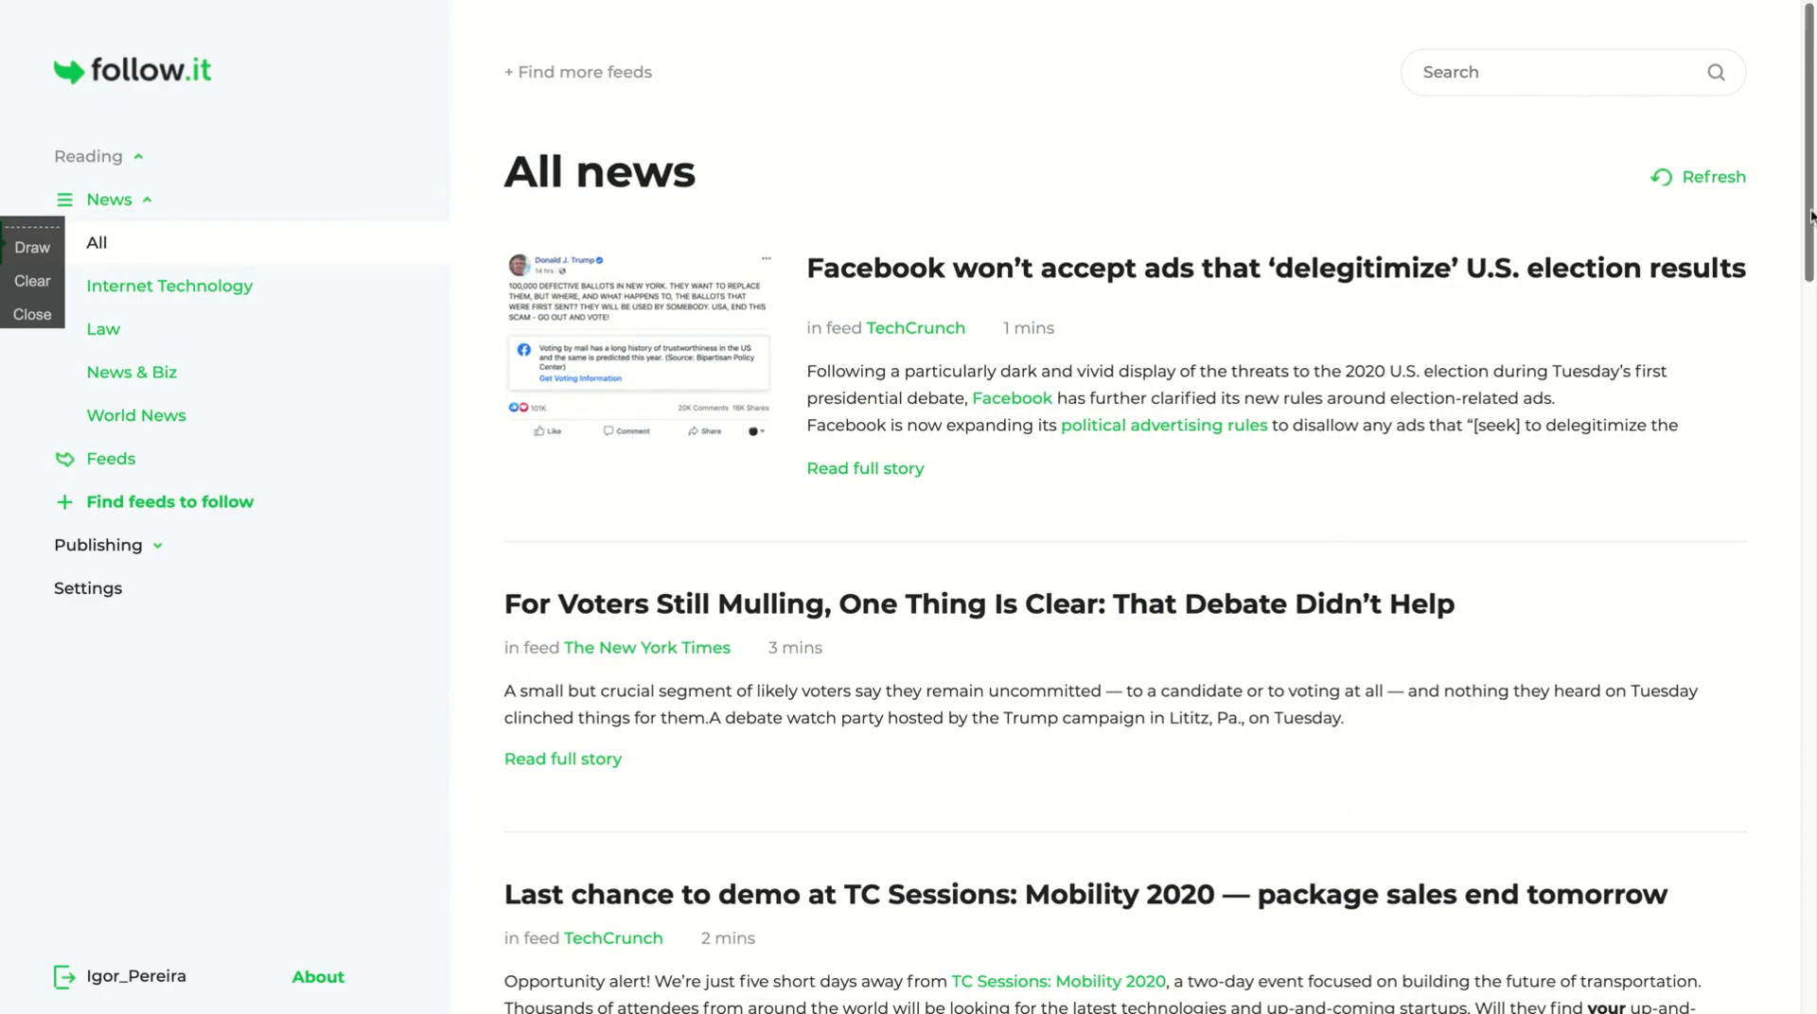
scroll(1809, 198, down, 15)
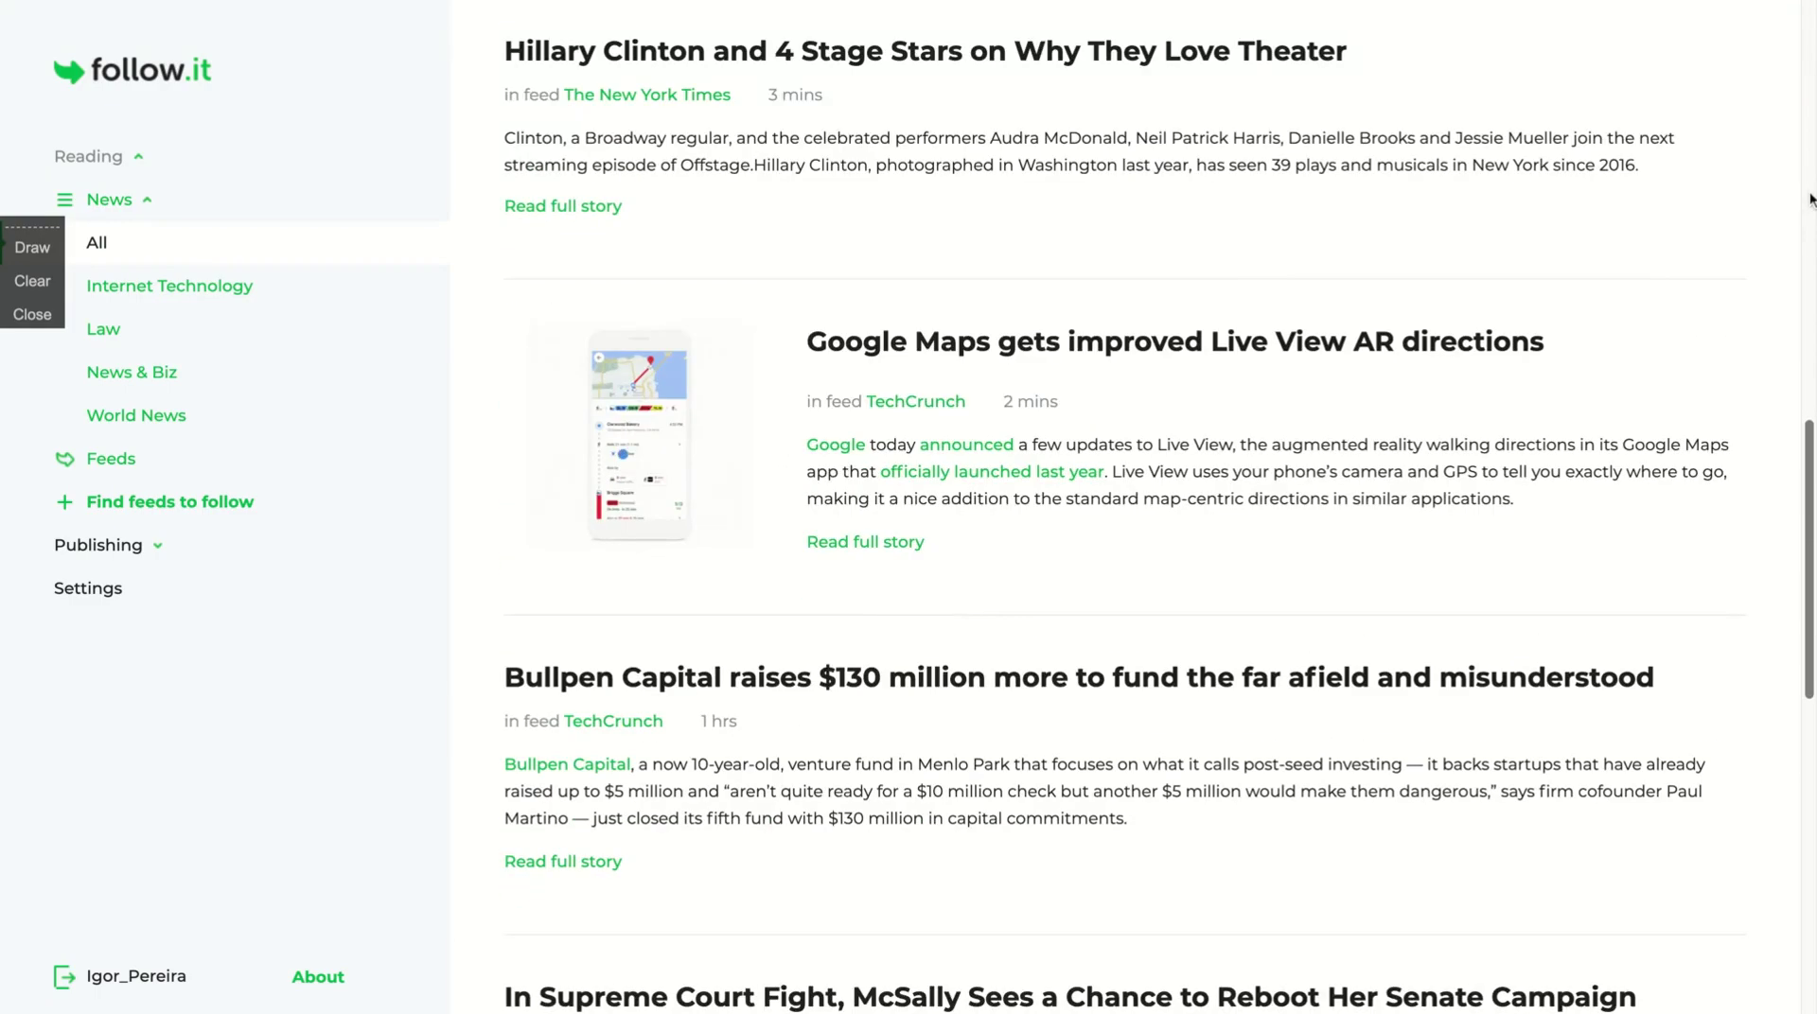
key(Home)
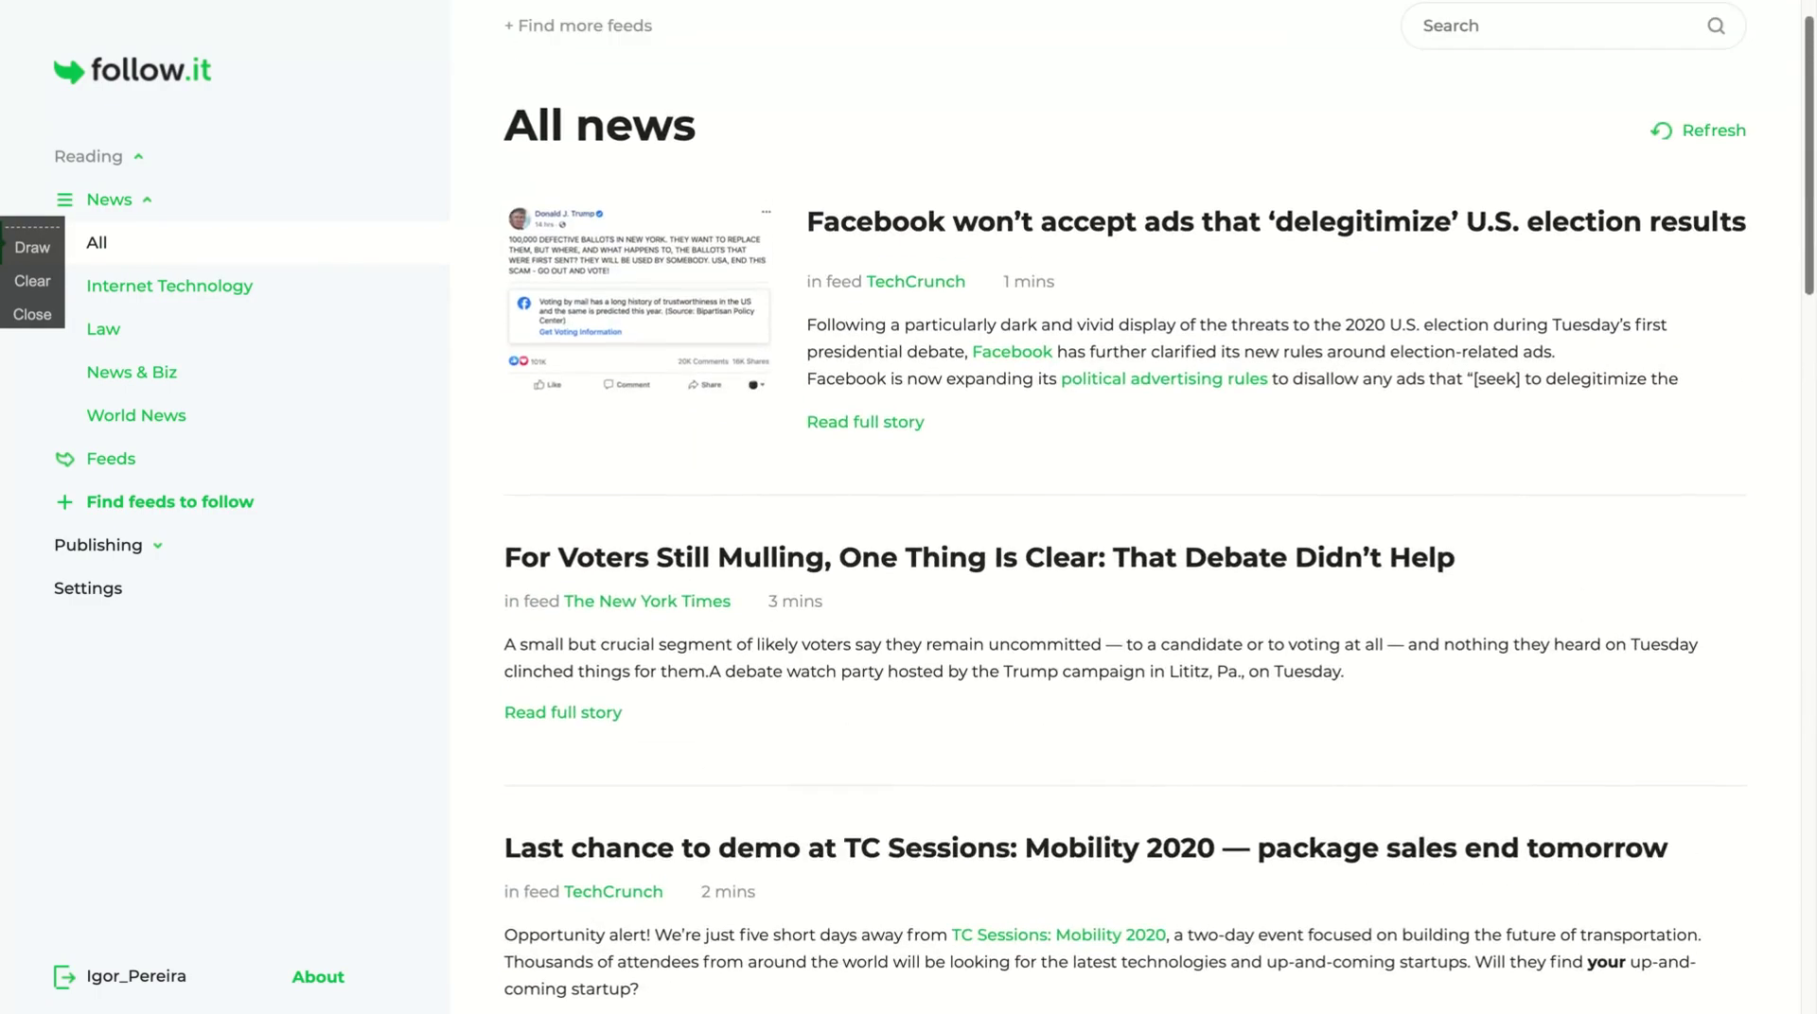